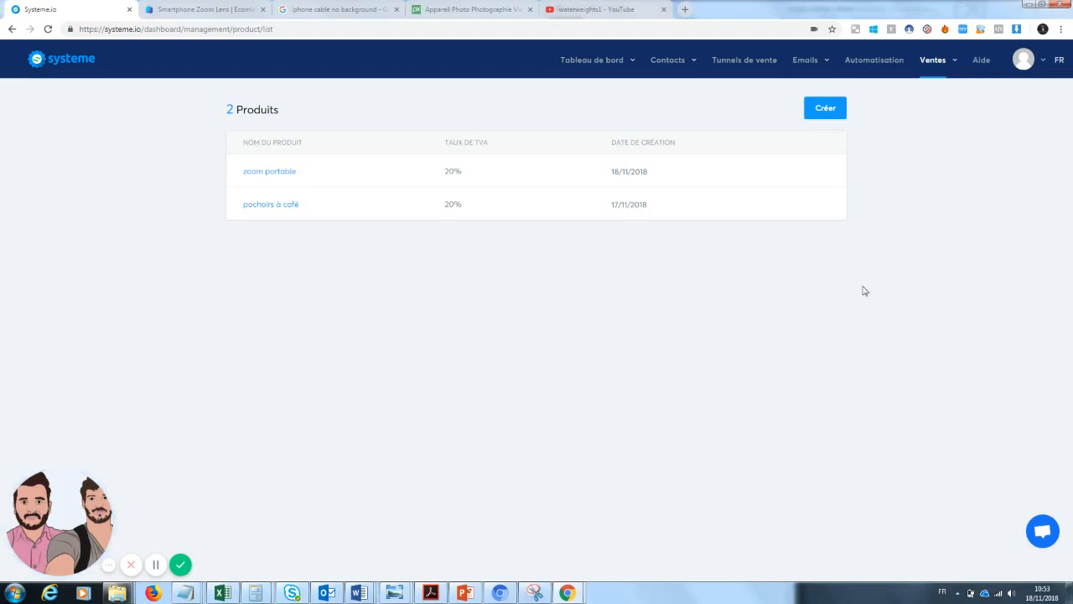
Step: Create a new product named 'Zoom téléphone' from the Produits list
{"action": "mouse_move", "coordinate": [945, 70]}
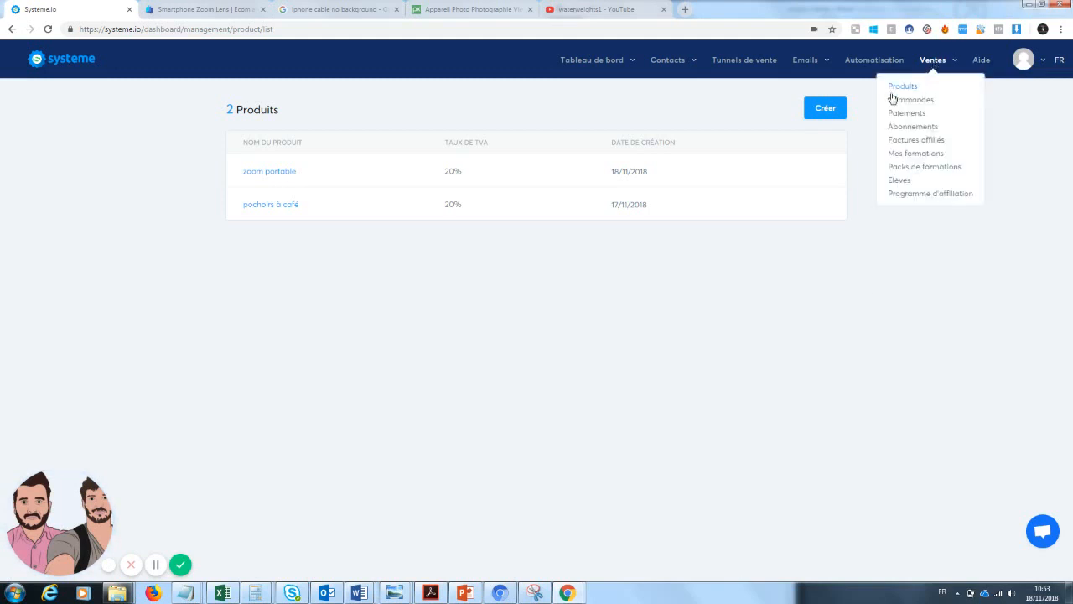
{"action": "left_click", "coordinate": [902, 87]}
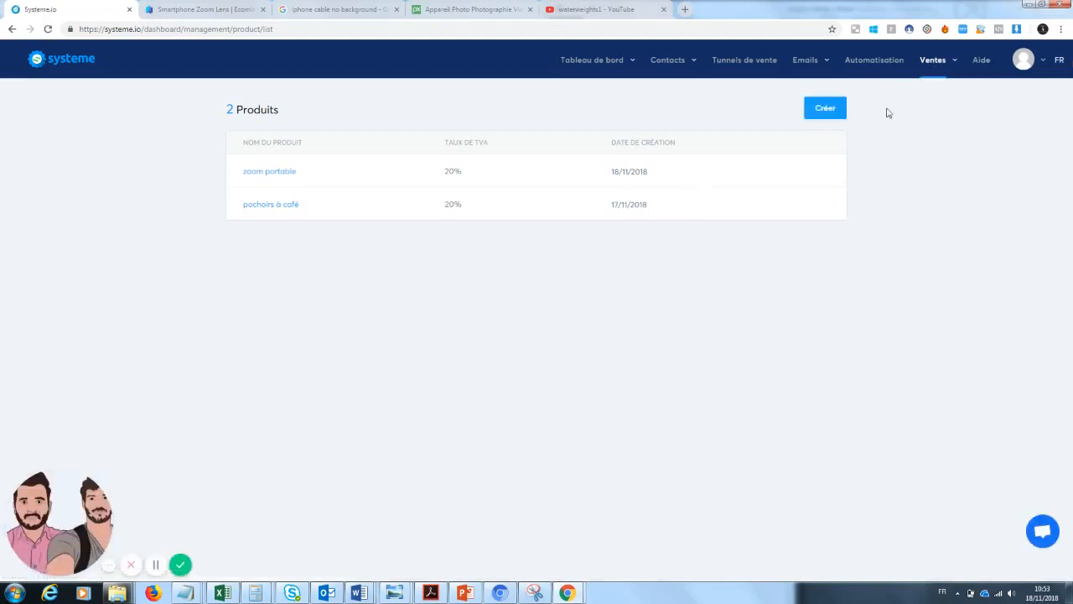
{"action": "left_click", "coordinate": [825, 109]}
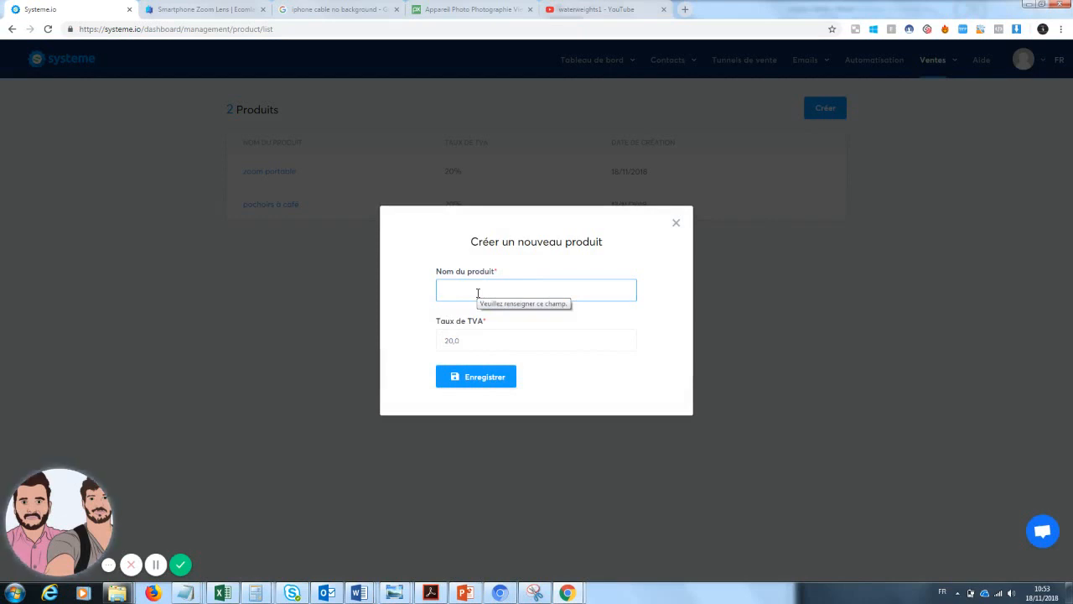
{"action": "type", "text": "zoom"}
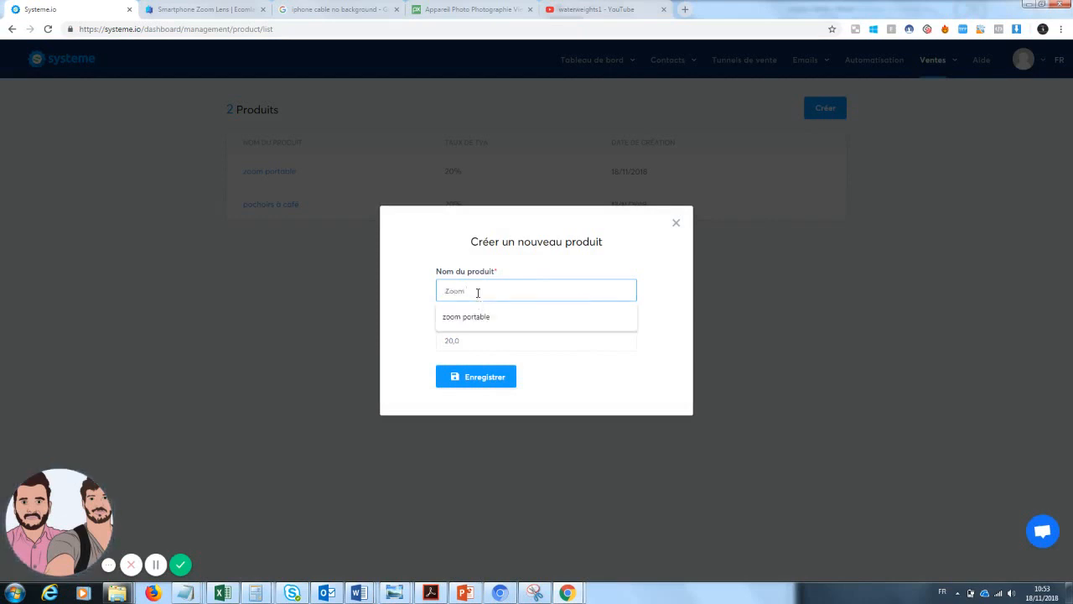
{"action": "type", "text": " teleph"}
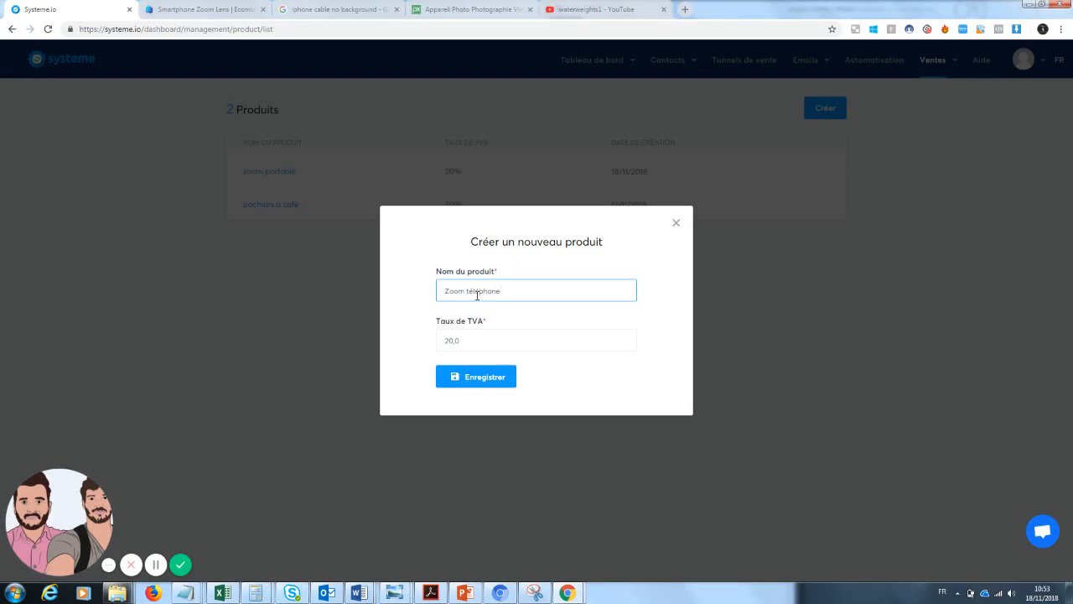
{"action": "type", "text": "one"}
{"action": "left_click", "coordinate": [483, 377]}
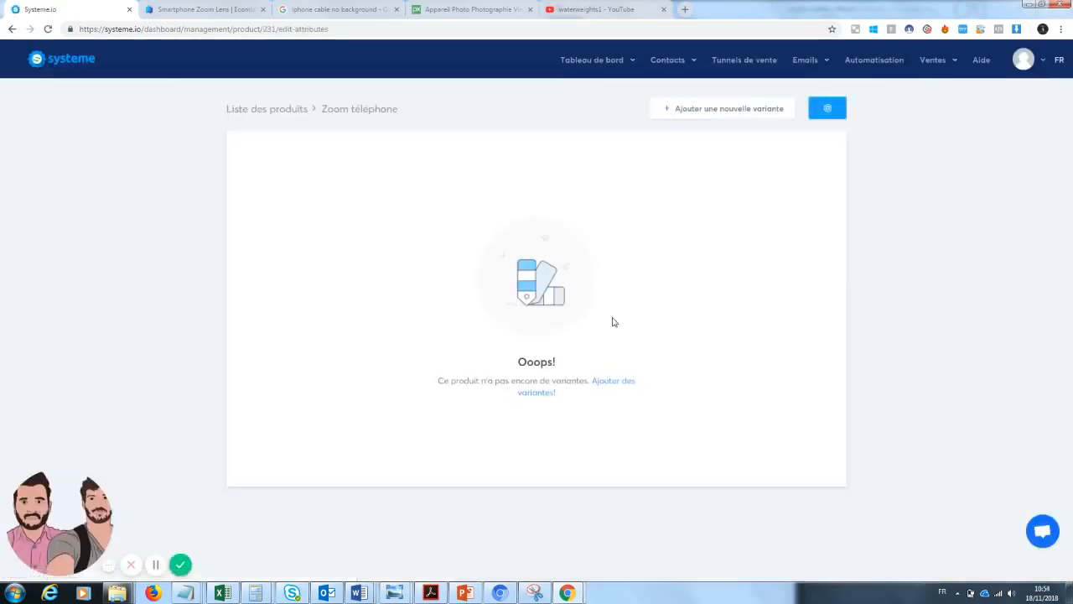
Step: Add the variants 'noir' and 'blanc' to the Zoom téléphone product
{"action": "left_click", "coordinate": [545, 395]}
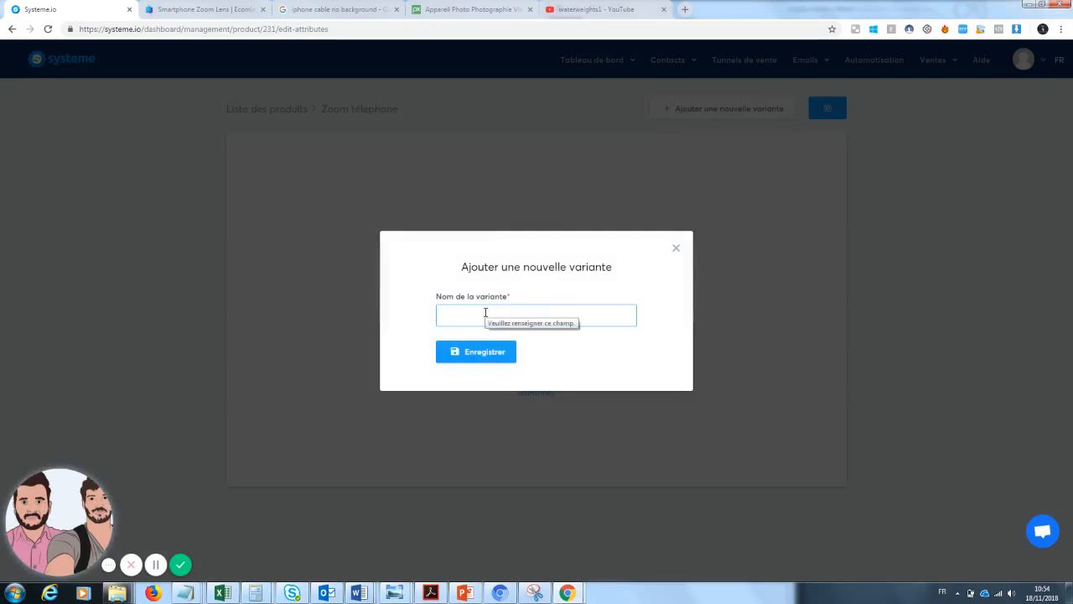
{"action": "type", "text": "noi"}
{"action": "left_click", "coordinate": [471, 339]}
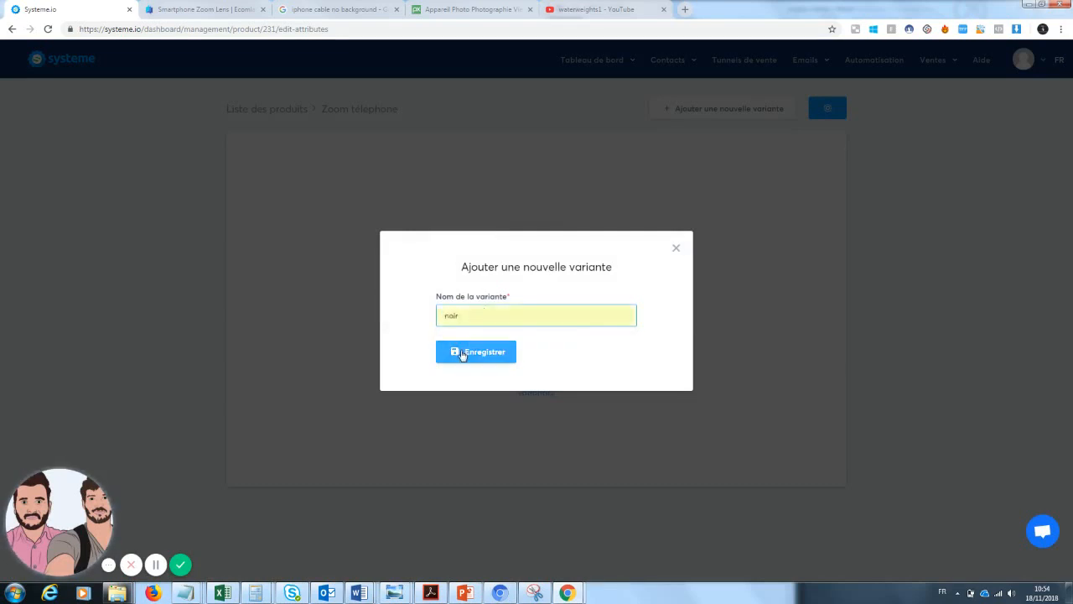
{"action": "left_click", "coordinate": [475, 356]}
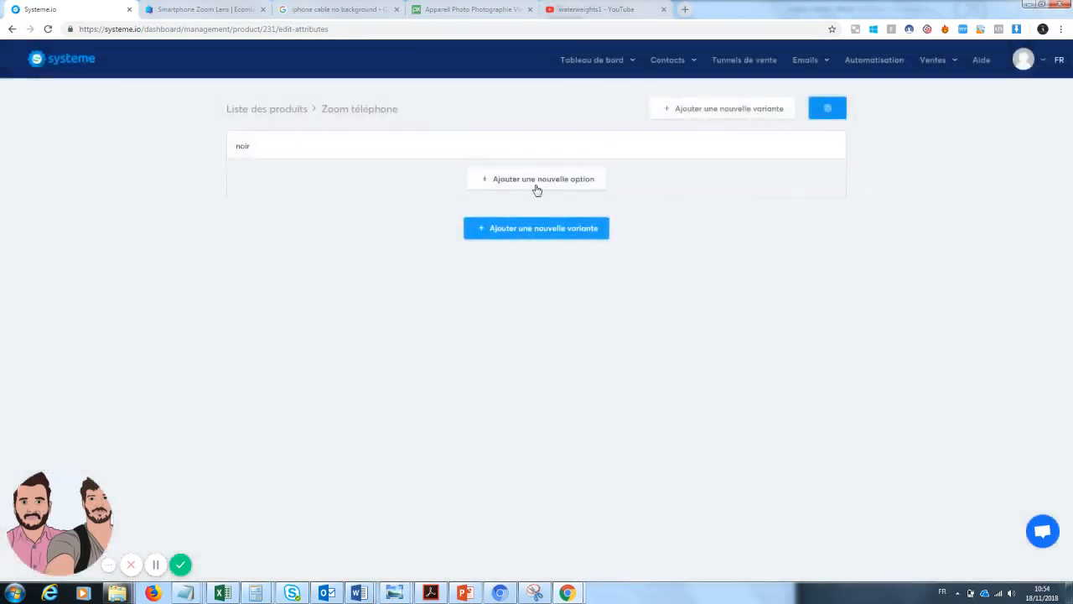
{"action": "left_click", "coordinate": [527, 238]}
{"action": "left_click", "coordinate": [494, 316]}
{"action": "type", "text": "bla"}
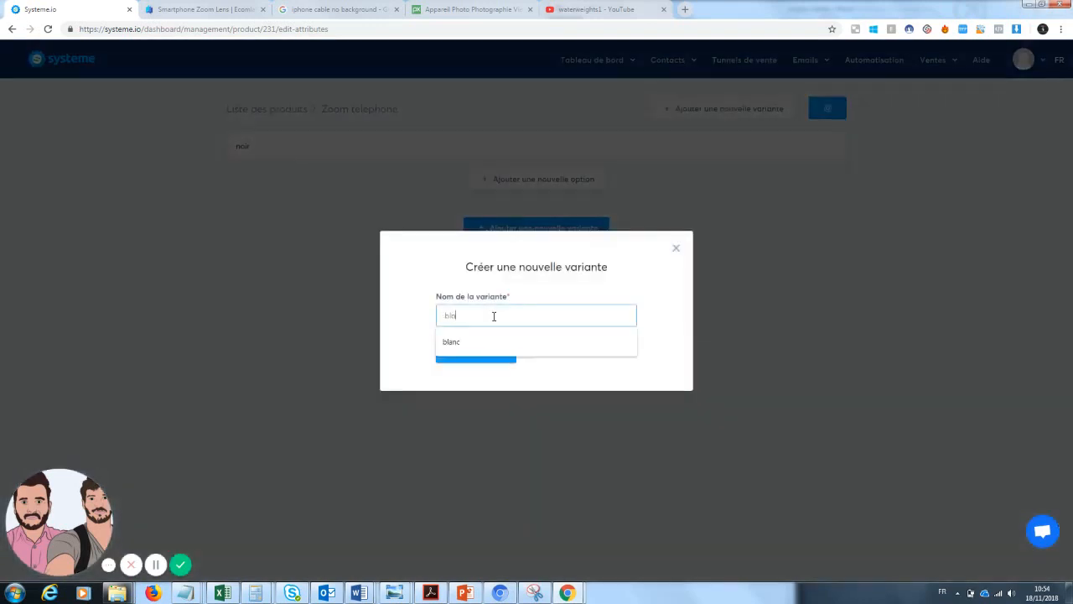
{"action": "type", "text": "nc"}
{"action": "left_click", "coordinate": [491, 340]}
{"action": "left_click", "coordinate": [489, 355]}
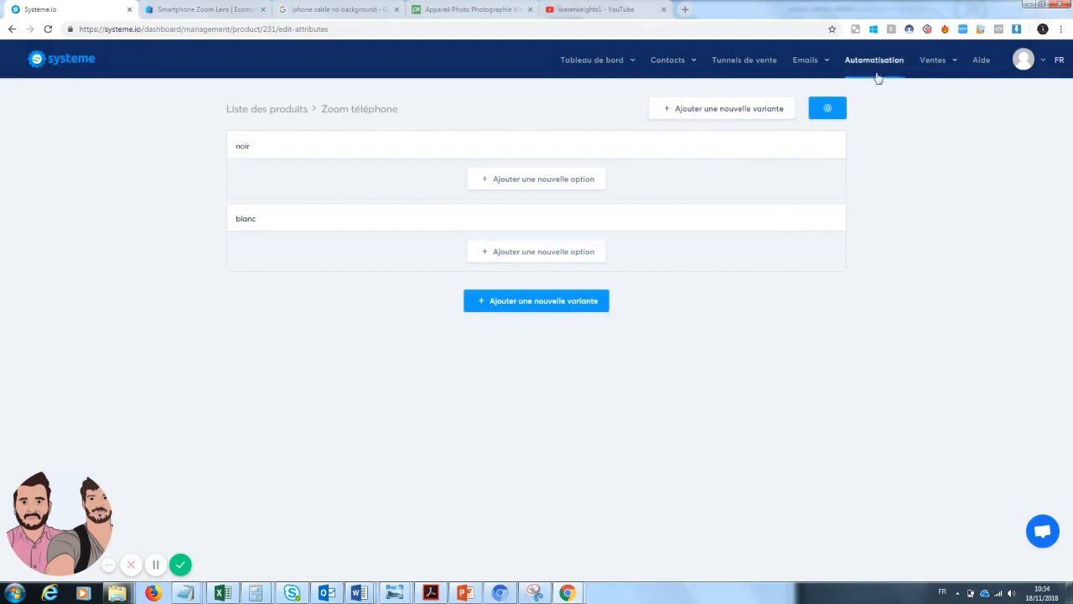
Step: Delete the zoom portable and pochoirs à café products from the product list
{"action": "mouse_move", "coordinate": [965, 78]}
{"action": "left_click", "coordinate": [252, 112]}
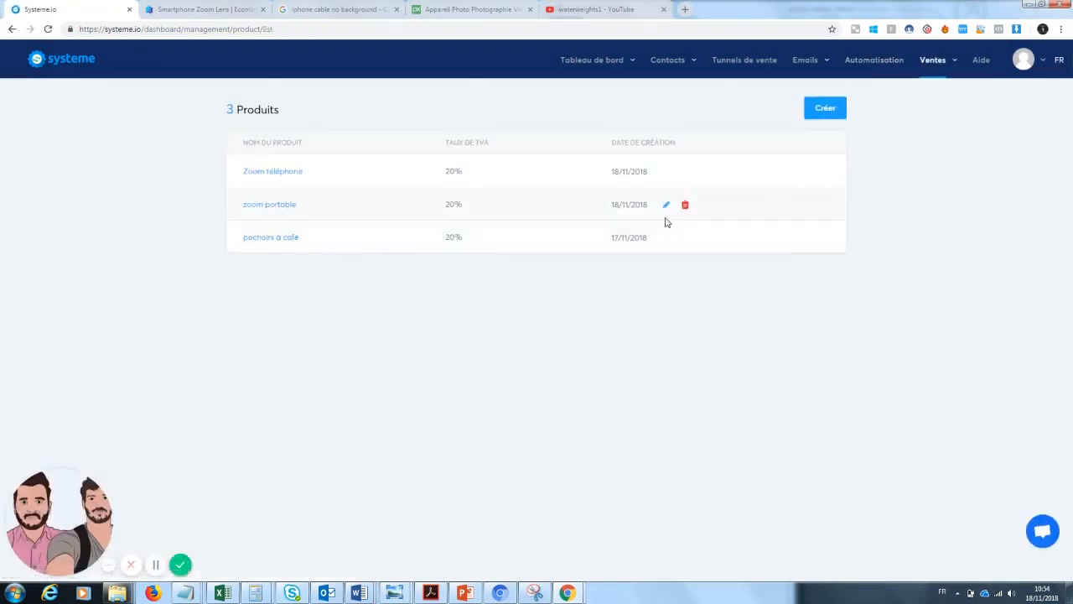
{"action": "left_click", "coordinate": [685, 205]}
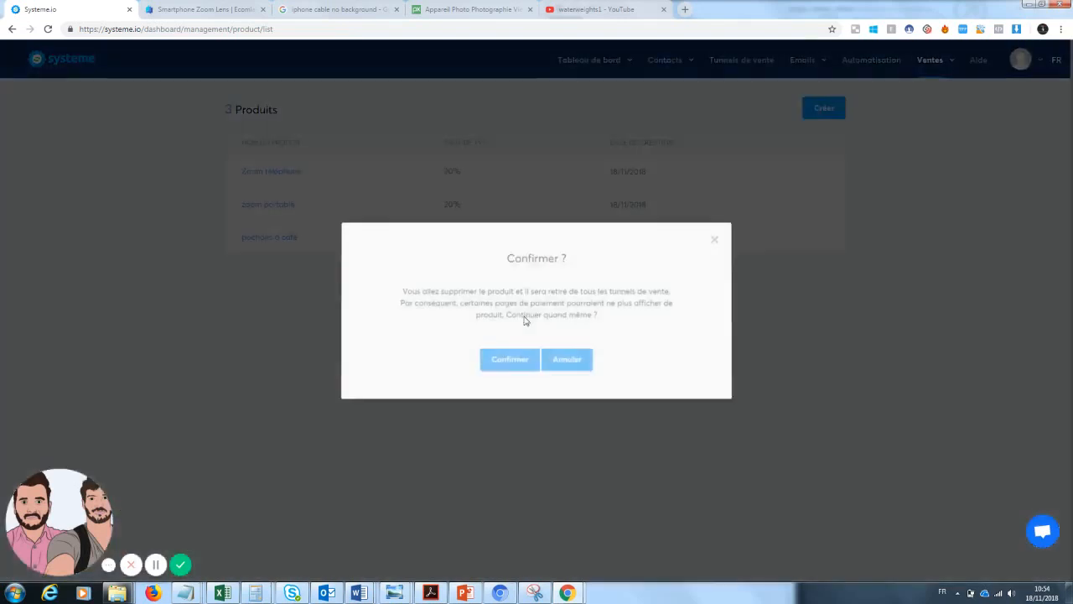
{"action": "left_click", "coordinate": [502, 364]}
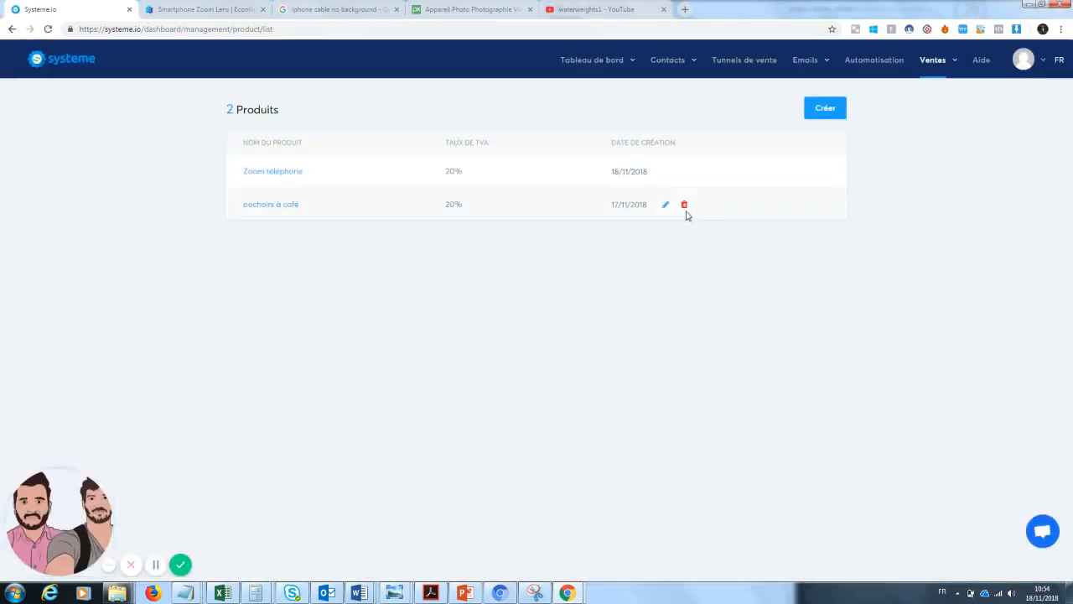
{"action": "left_click", "coordinate": [685, 209]}
{"action": "left_click", "coordinate": [503, 363]}
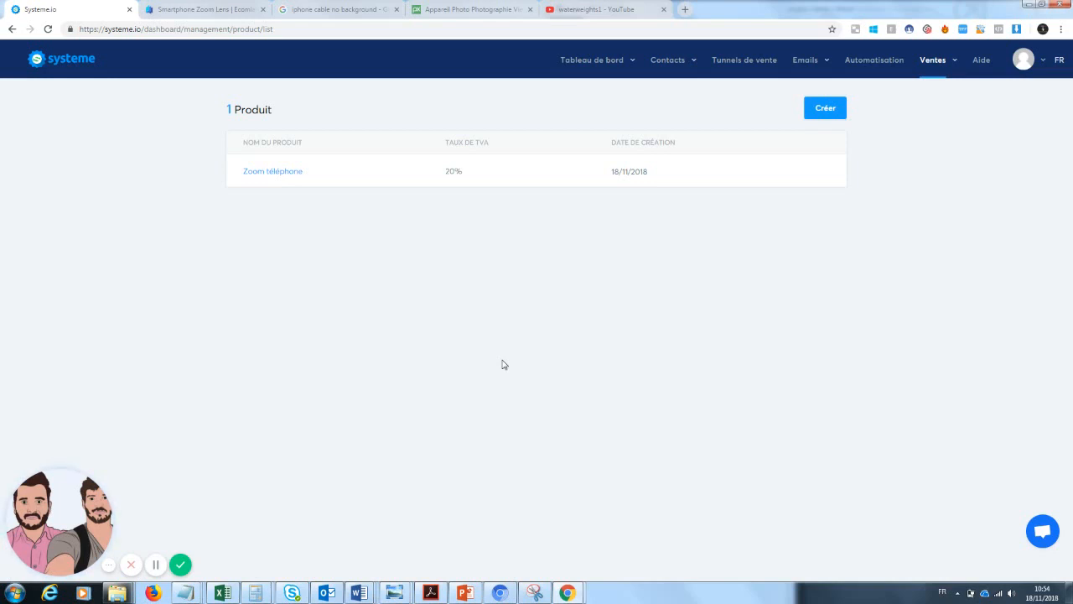
{"action": "left_click", "coordinate": [745, 61]}
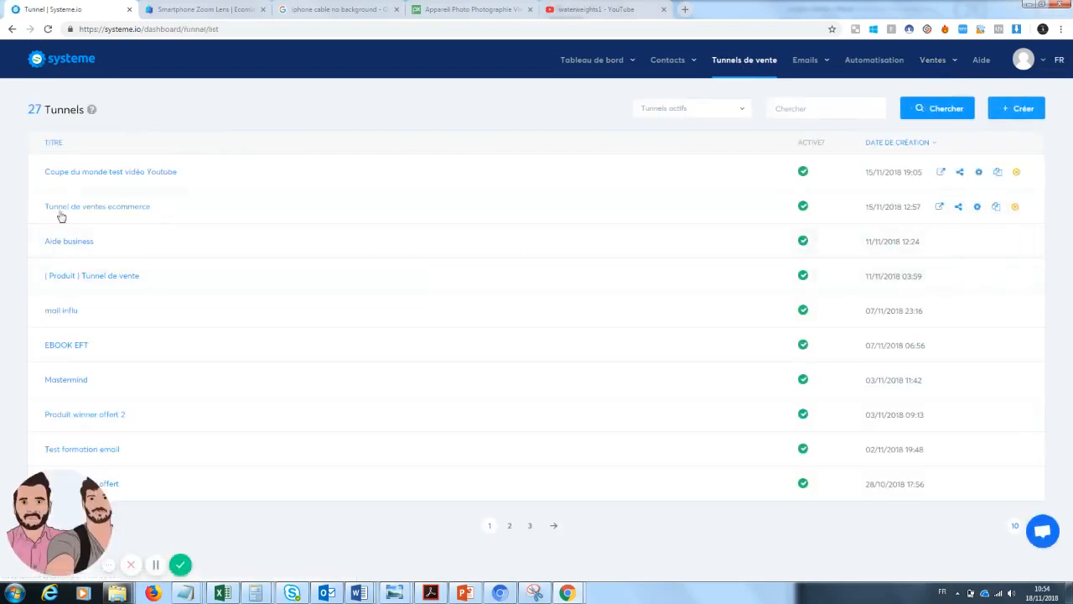
Step: Open the page de vente step of Tunnel de ventes ecommerce in the page editor
{"action": "left_click", "coordinate": [105, 209]}
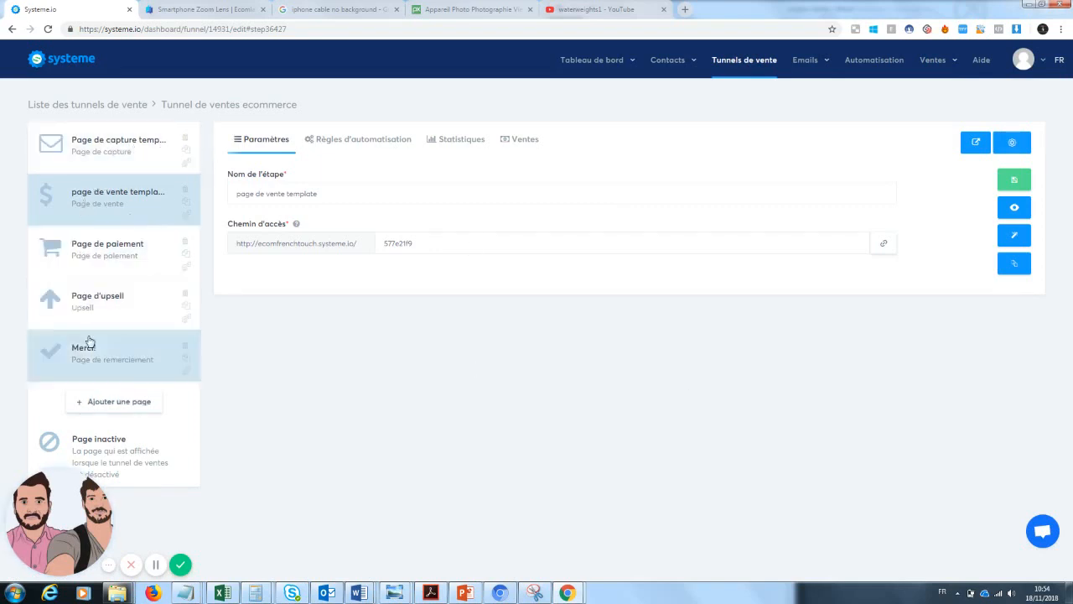
{"action": "left_click", "coordinate": [103, 167]}
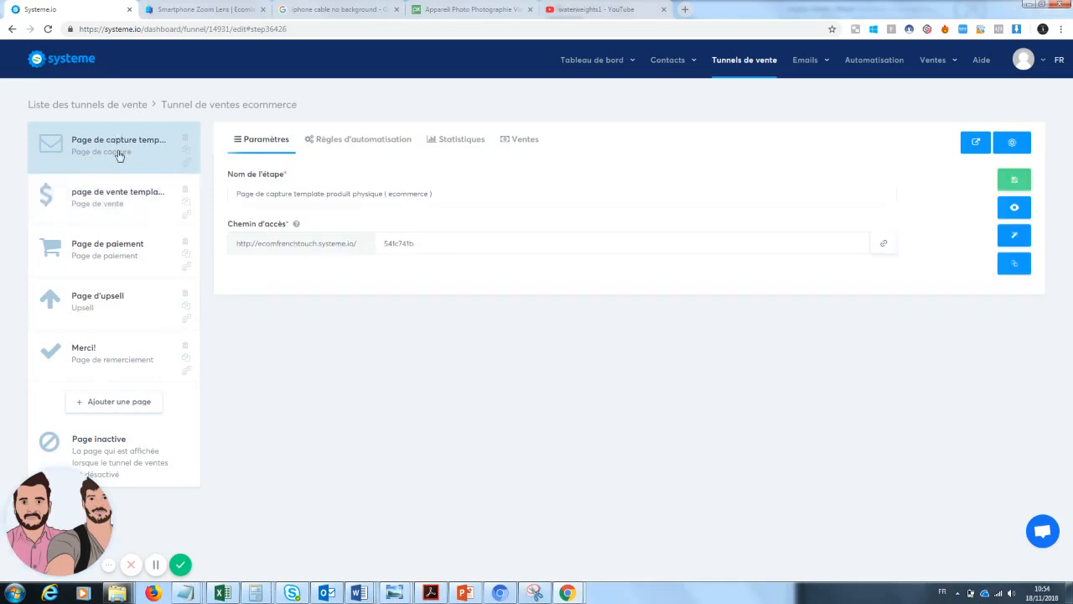
{"action": "left_click", "coordinate": [83, 216]}
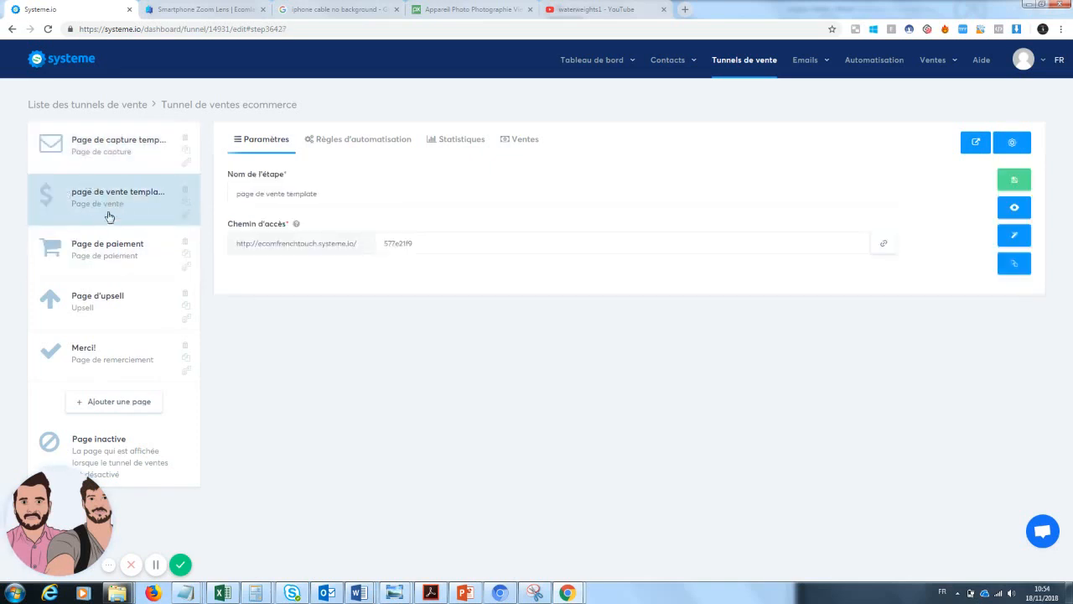
{"action": "left_click", "coordinate": [99, 272]}
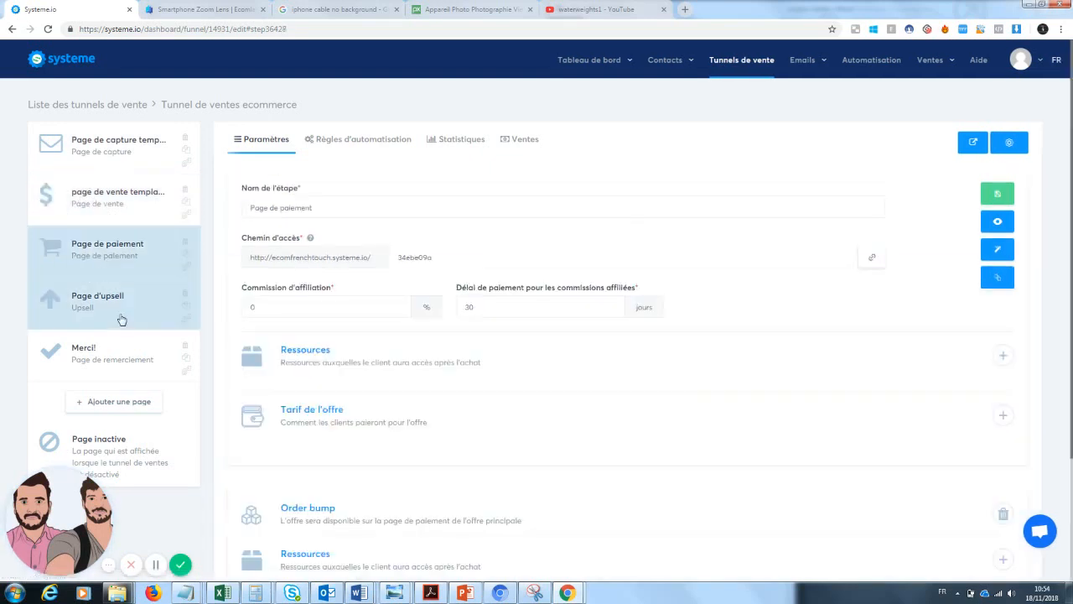
{"action": "left_click", "coordinate": [102, 312]}
{"action": "left_click", "coordinate": [112, 364]}
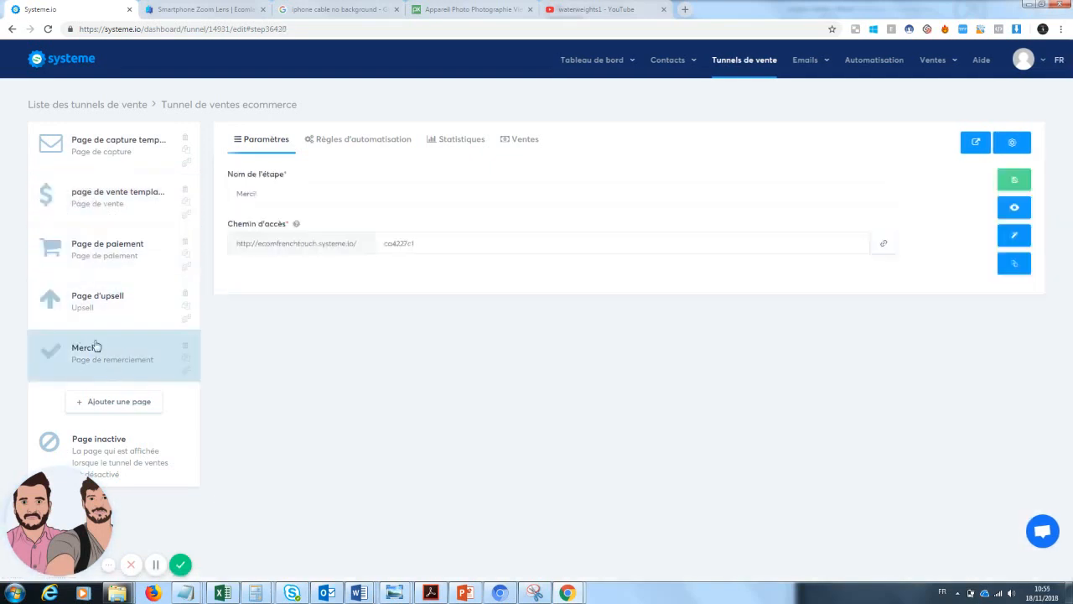
{"action": "left_click", "coordinate": [117, 199]}
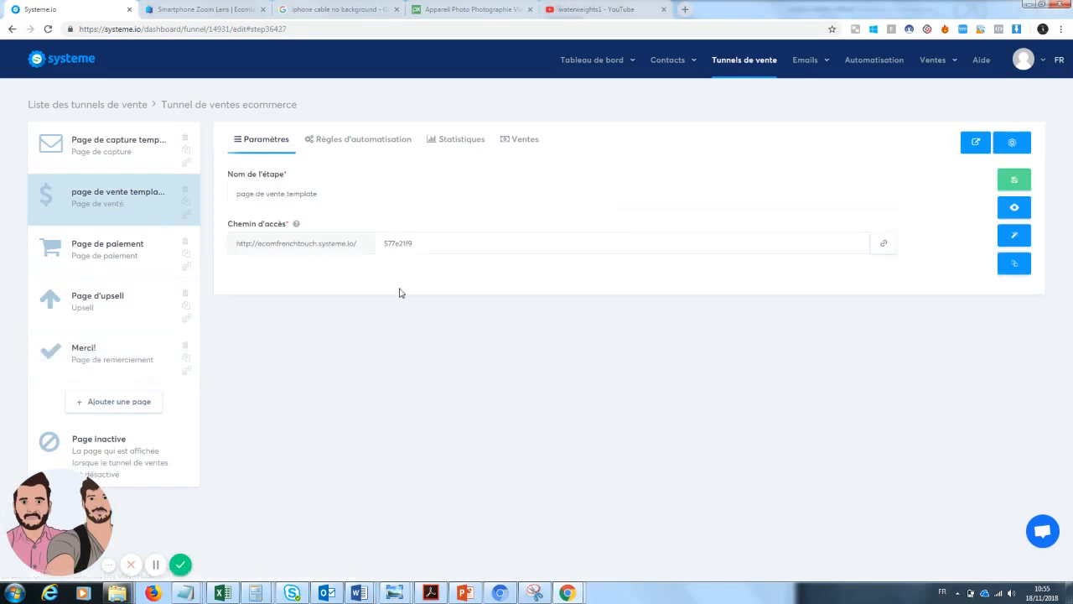
{"action": "left_click", "coordinate": [1019, 238]}
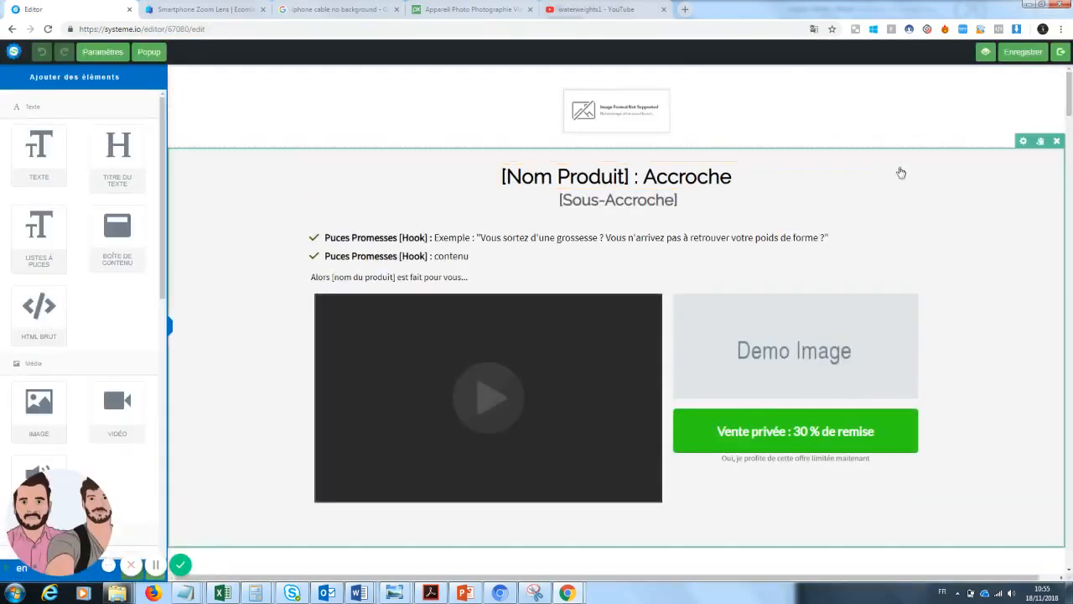
{"action": "left_click_drag", "start_coordinate": [1071, 107], "coordinate": [1071, 111]}
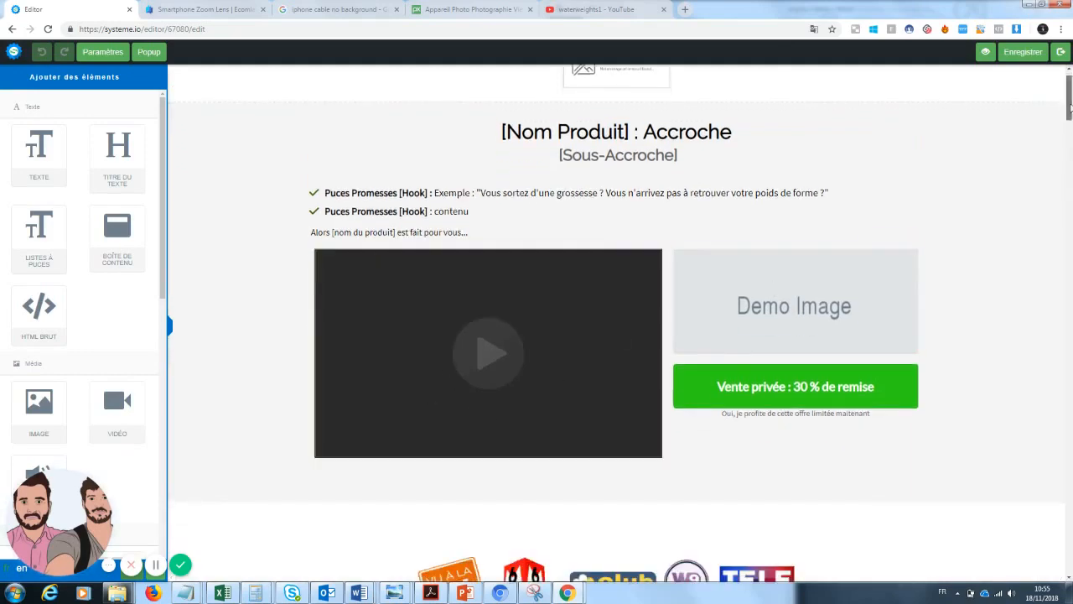
{"action": "mouse_move", "coordinate": [1070, 99]}
{"action": "left_mouse_down"}
{"action": "mouse_move", "coordinate": [1058, 323]}
{"action": "mouse_move", "coordinate": [1029, 527]}
{"action": "mouse_move", "coordinate": [1061, 548]}
{"action": "mouse_move", "coordinate": [1063, 570]}
{"action": "mouse_move", "coordinate": [1070, 94]}
{"action": "left_mouse_up"}
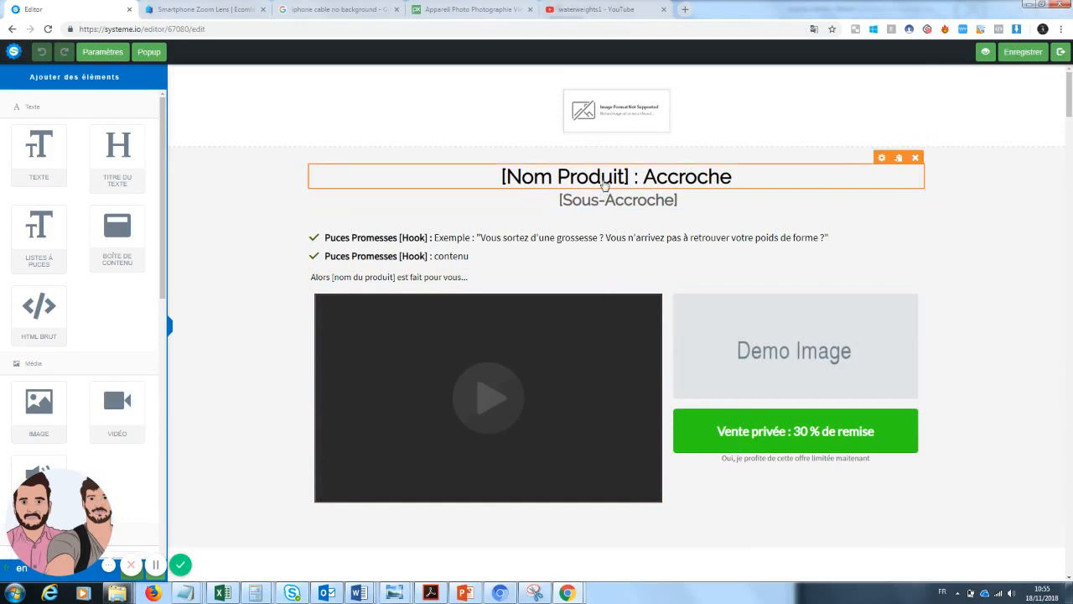
Step: Replace the headline placeholders with 'Zoom Téléphone : La photographie de qualité accessible à tous'
{"action": "left_click", "coordinate": [630, 177]}
{"action": "left_click_drag", "start_coordinate": [629, 177], "coordinate": [476, 174]}
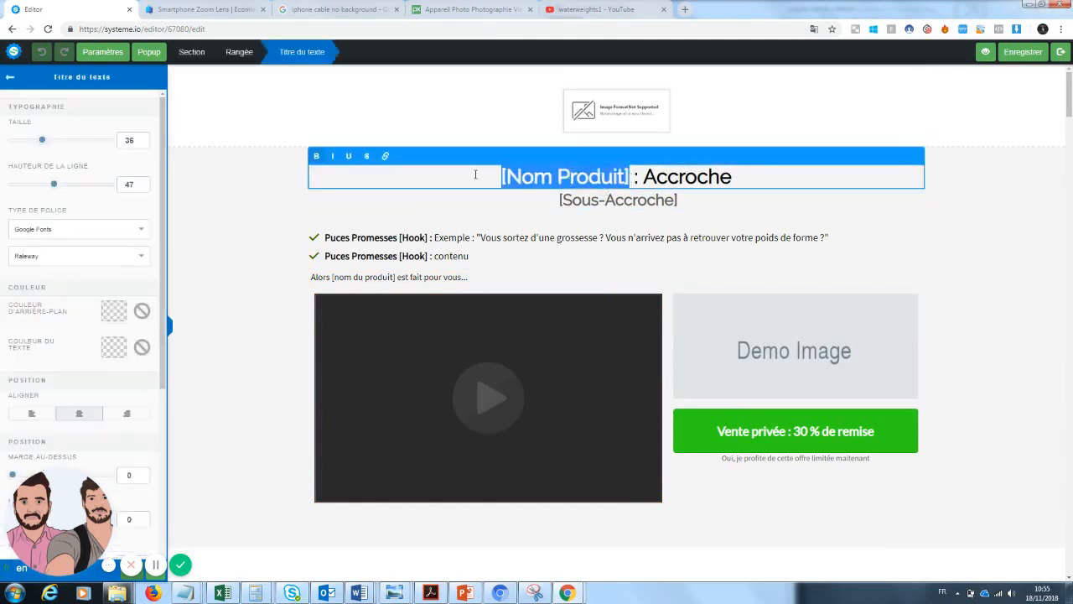
{"action": "type", "text": "Zoom"}
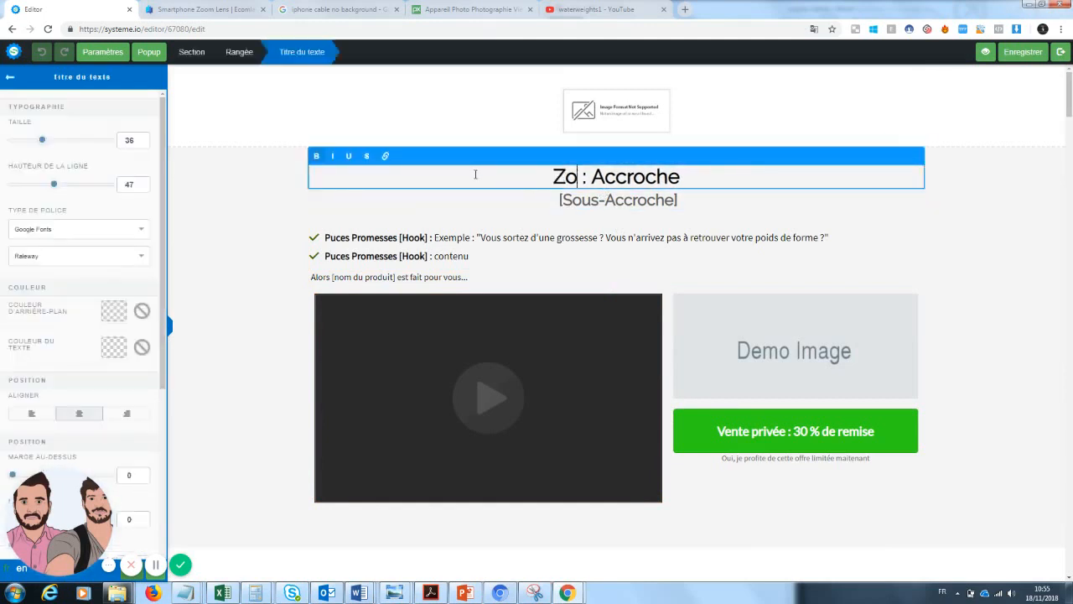
{"action": "type", "text": " Té"}
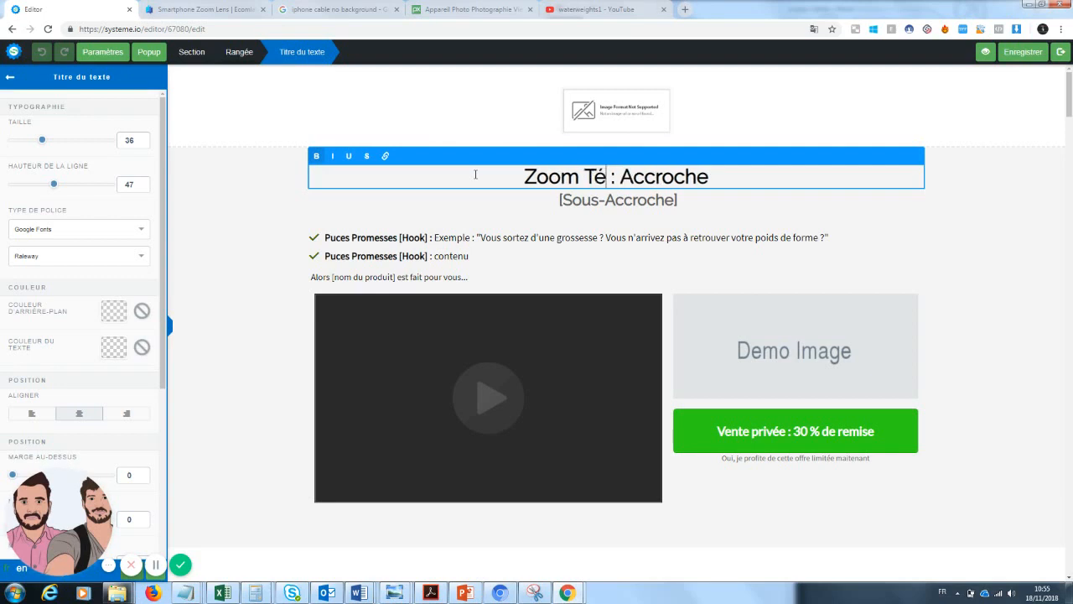
{"action": "type", "text": "léphone"}
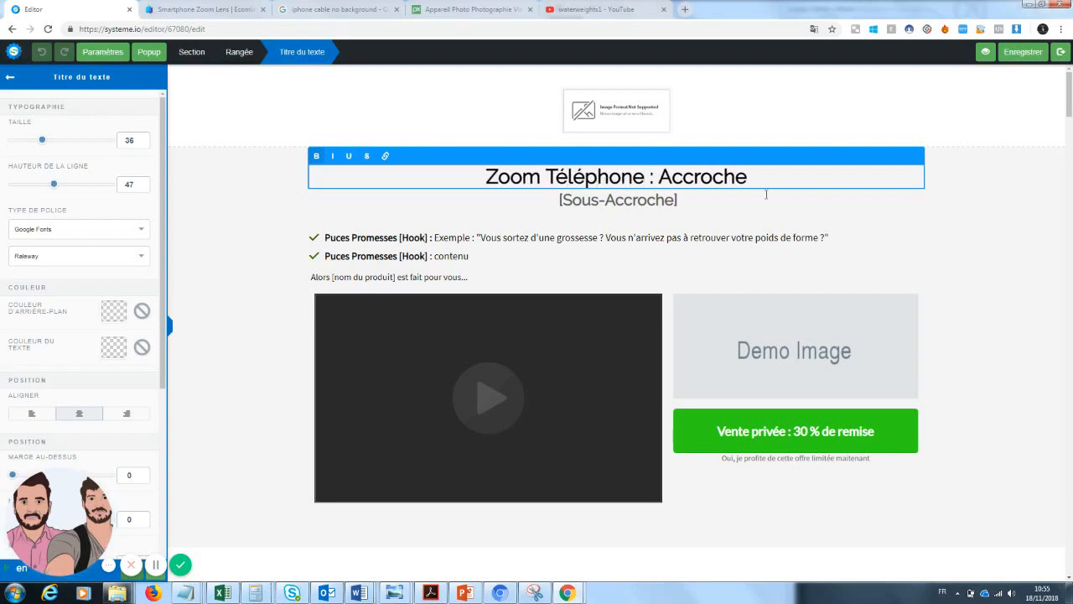
{"action": "left_click_drag", "start_coordinate": [762, 180], "coordinate": [692, 178]}
{"action": "type", "text": "La photo"}
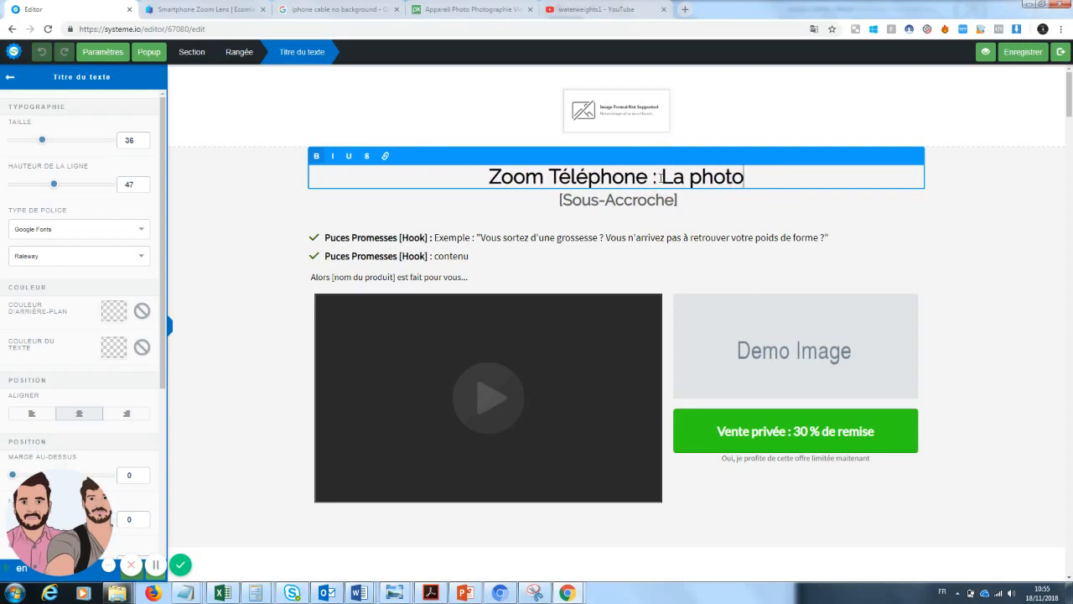
{"action": "type", "text": "graphie"}
{"action": "key", "text": "BackSpace"}
{"action": "type", "text": "ie "}
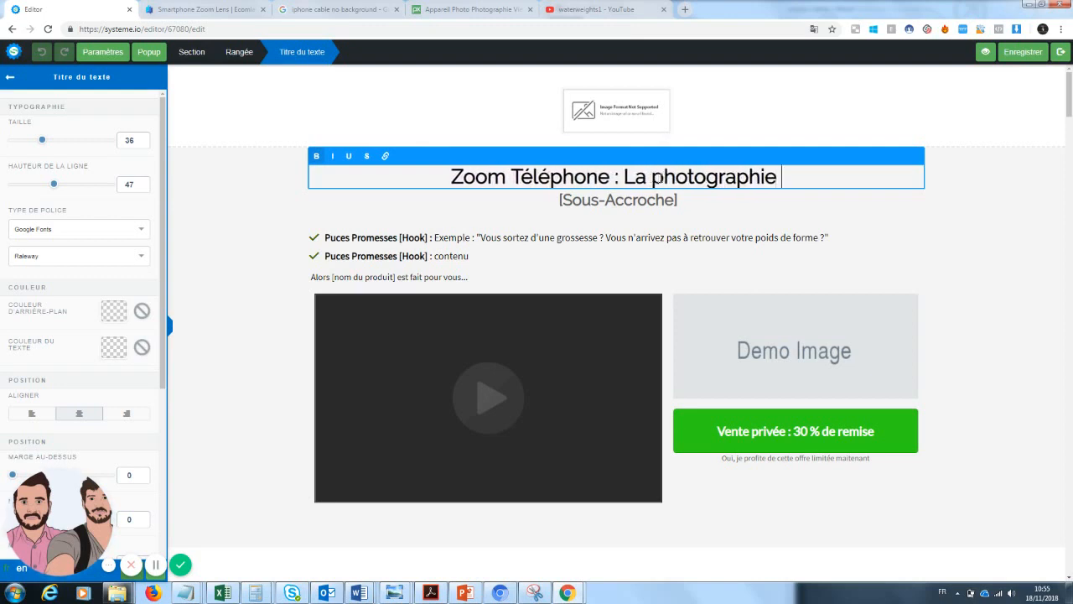
{"action": "type", "text": "de qualité a"}
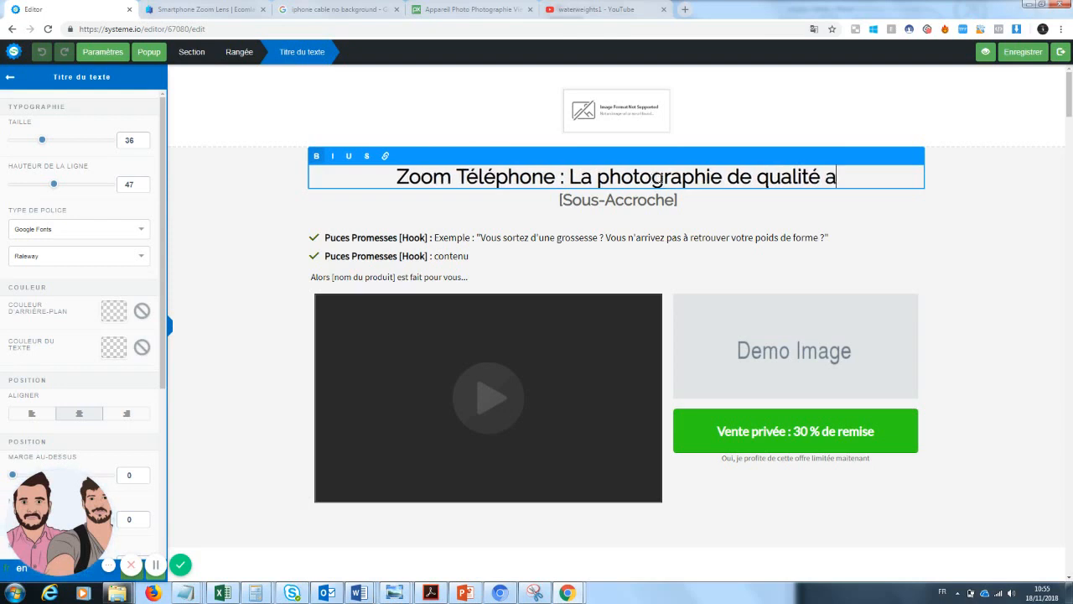
{"action": "type", "text": "ccessible "}
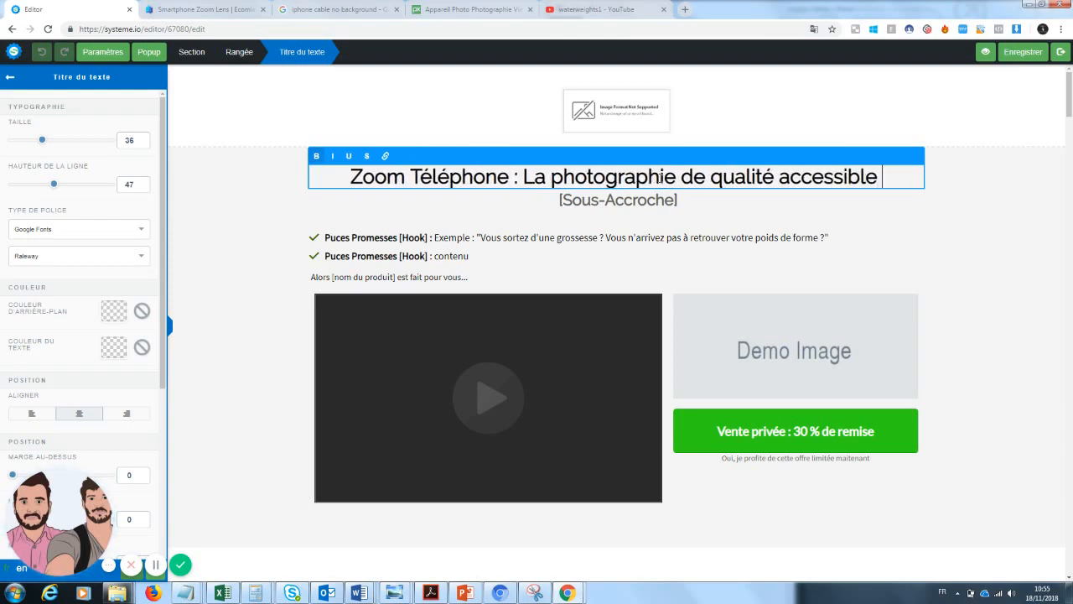
{"action": "type", "text": "à tous"}
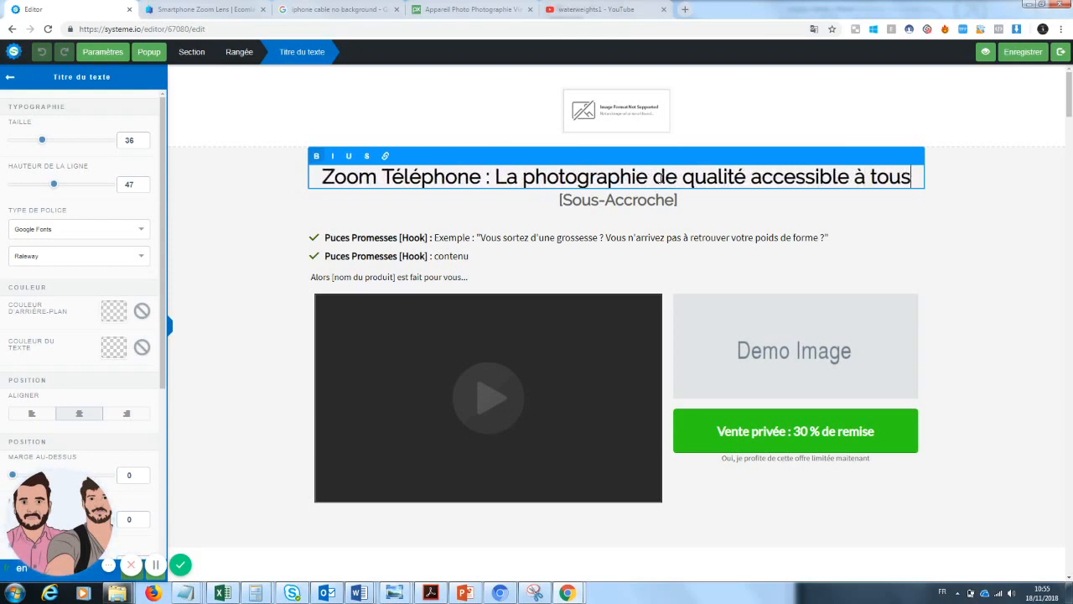
{"action": "left_click", "coordinate": [247, 255]}
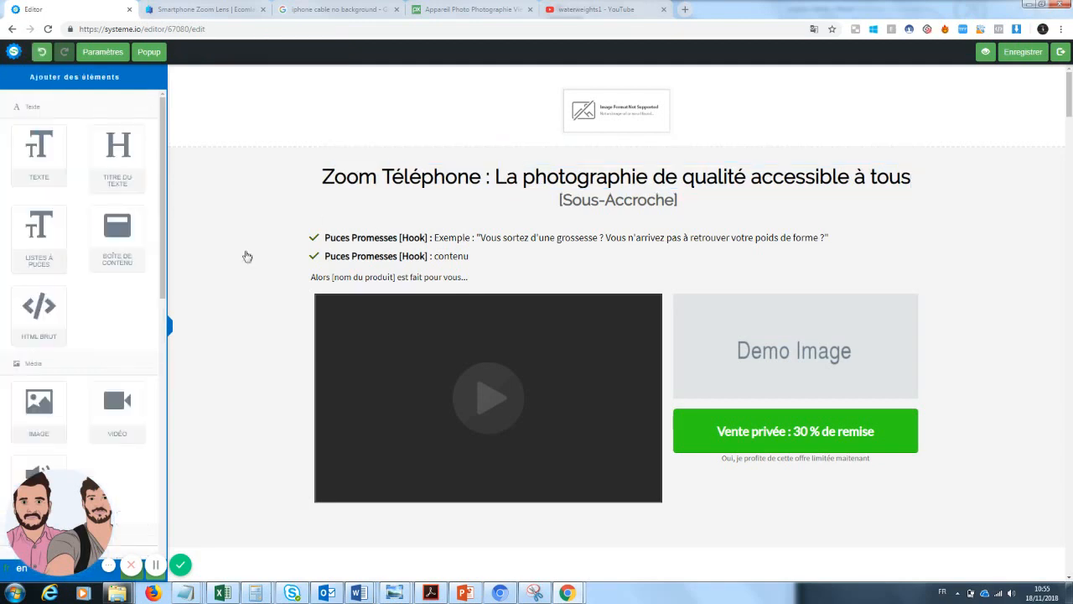
Step: Replace the [Sous-Accroche] placeholder with 'Devenez un photographe sans grosses dépenses'
{"action": "left_click", "coordinate": [602, 208]}
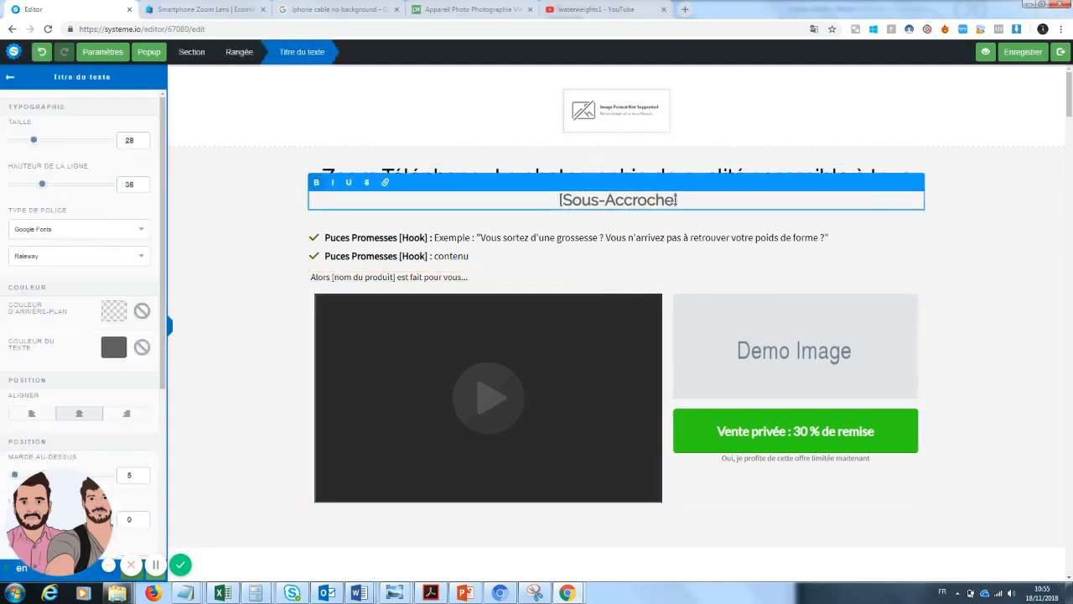
{"action": "left_click_drag", "start_coordinate": [678, 201], "coordinate": [530, 196]}
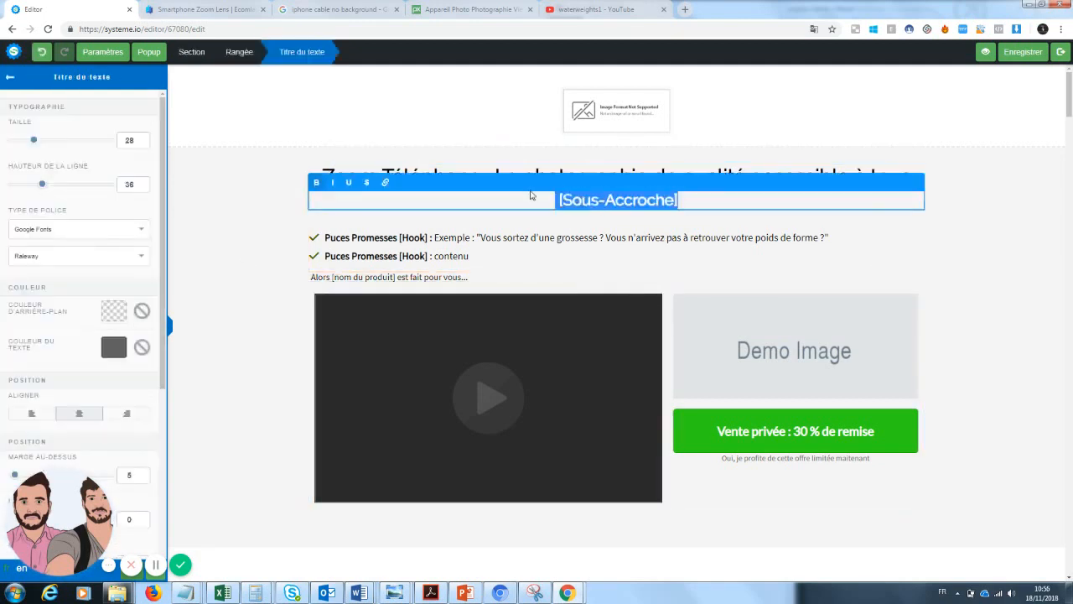
{"action": "type", "text": "Devenez"}
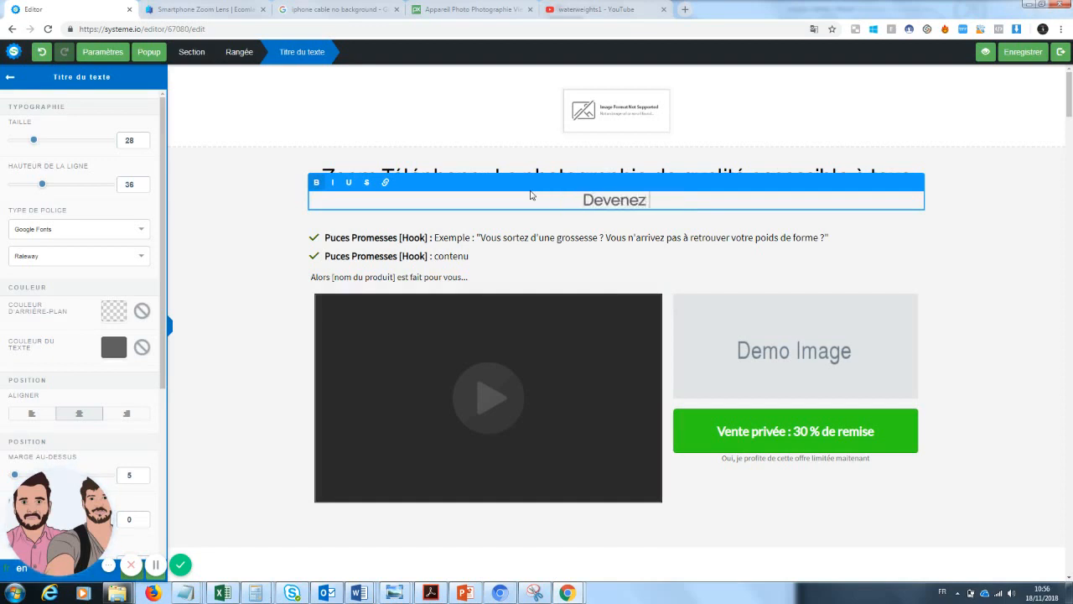
{"action": "type", "text": " un photo"}
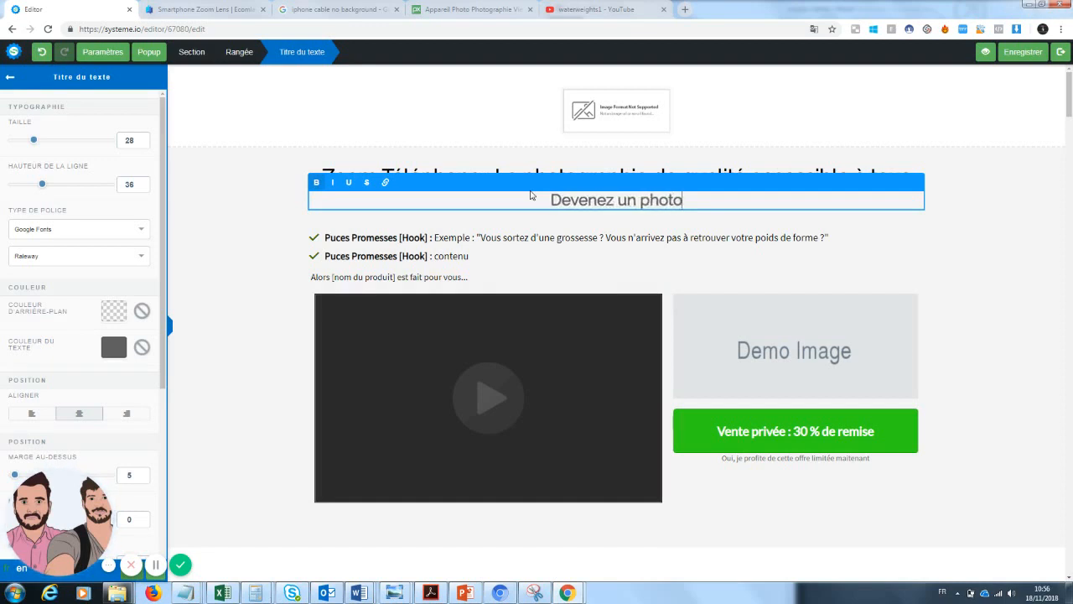
{"action": "type", "text": "graphe sans "}
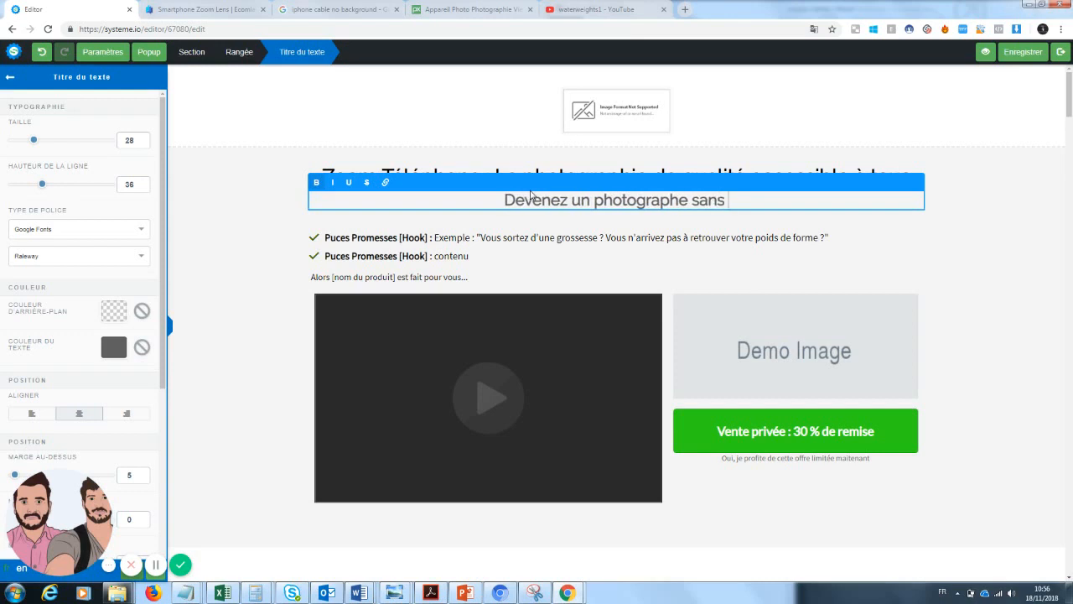
{"action": "type", "text": "gro"}
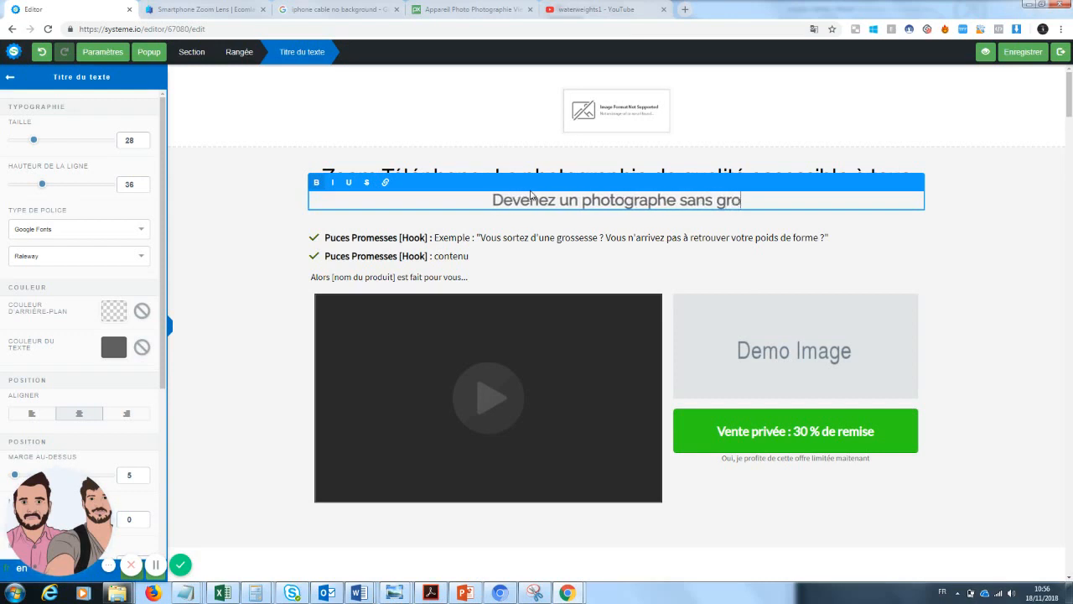
{"action": "type", "text": "sses dépenses"}
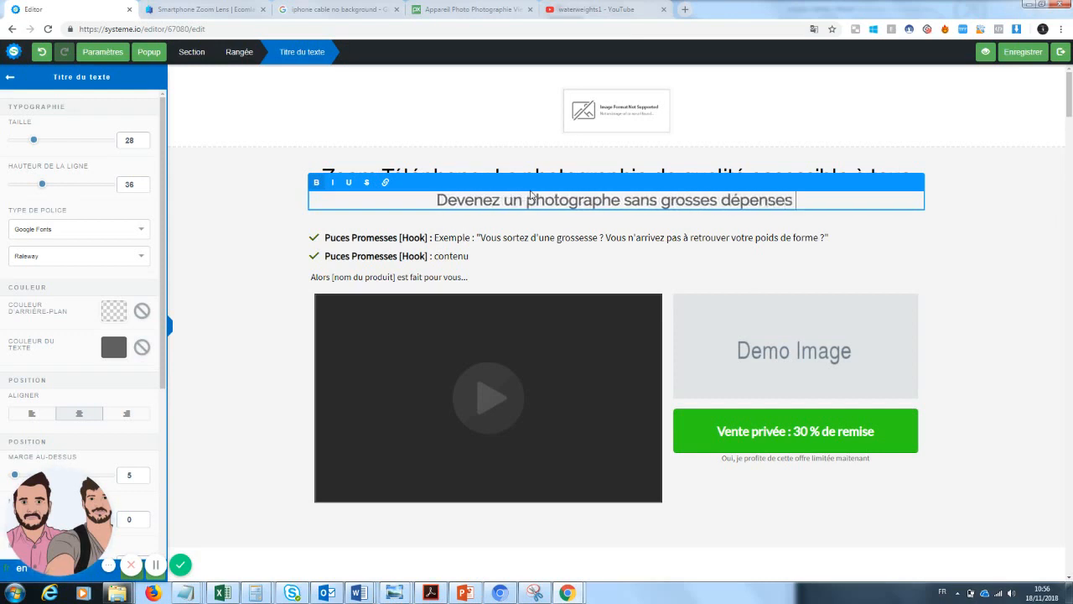
Step: Underline 'Zoom Téléphone' in the headline
{"action": "left_click", "coordinate": [1040, 284]}
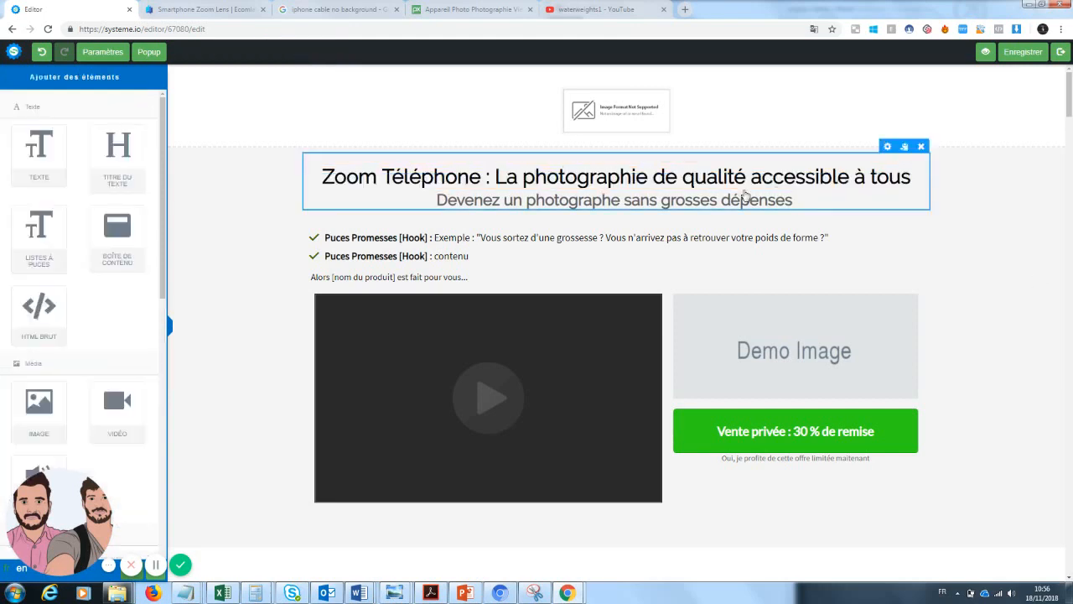
{"action": "left_click", "coordinate": [484, 177]}
{"action": "left_click_drag", "start_coordinate": [484, 176], "coordinate": [320, 179]}
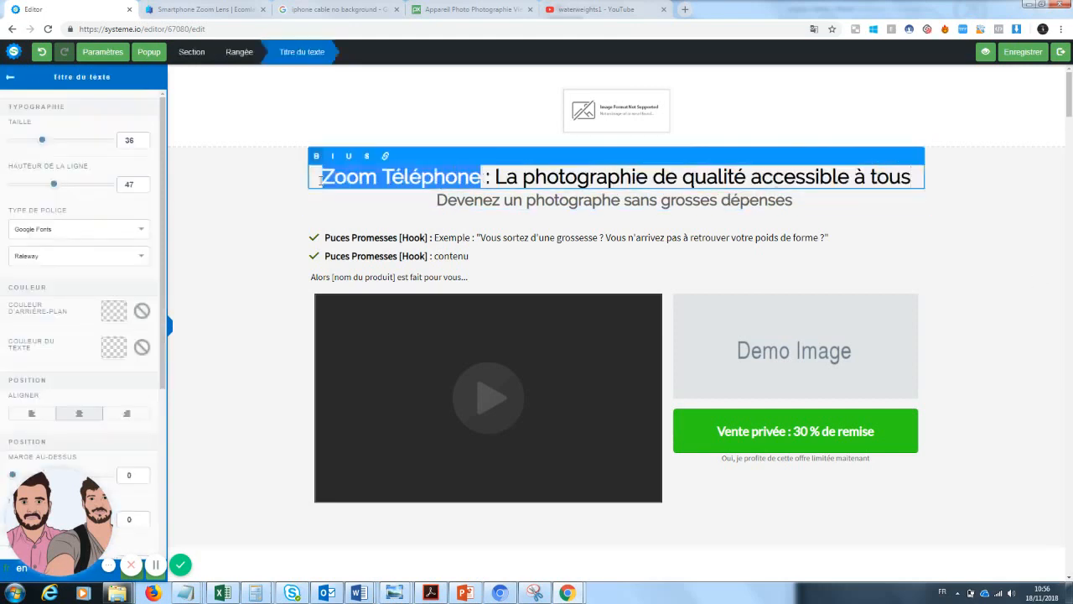
{"action": "left_click", "coordinate": [353, 158]}
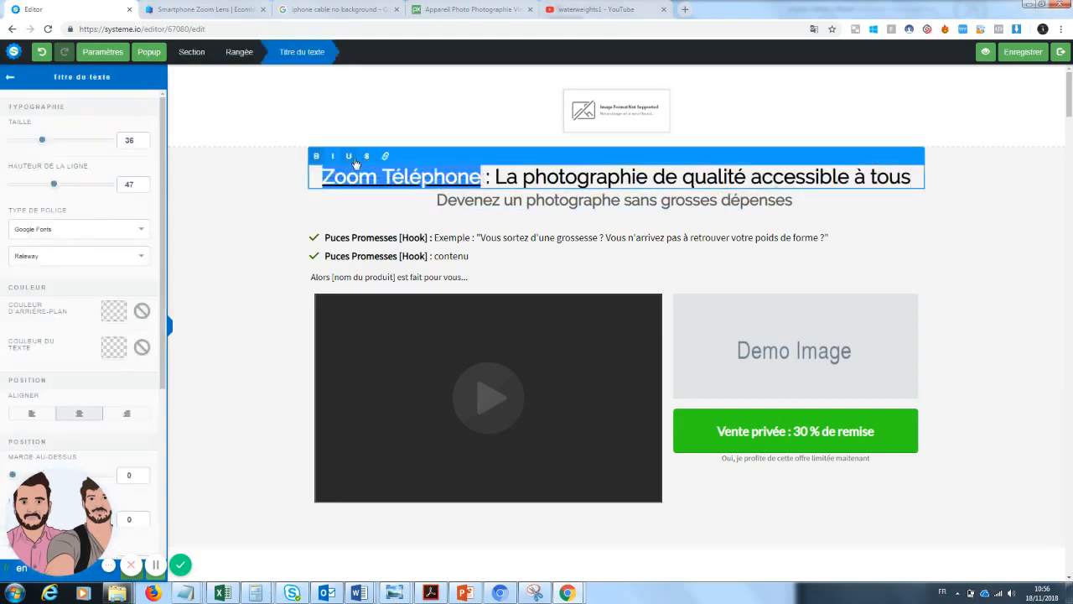
{"action": "left_click", "coordinate": [642, 255]}
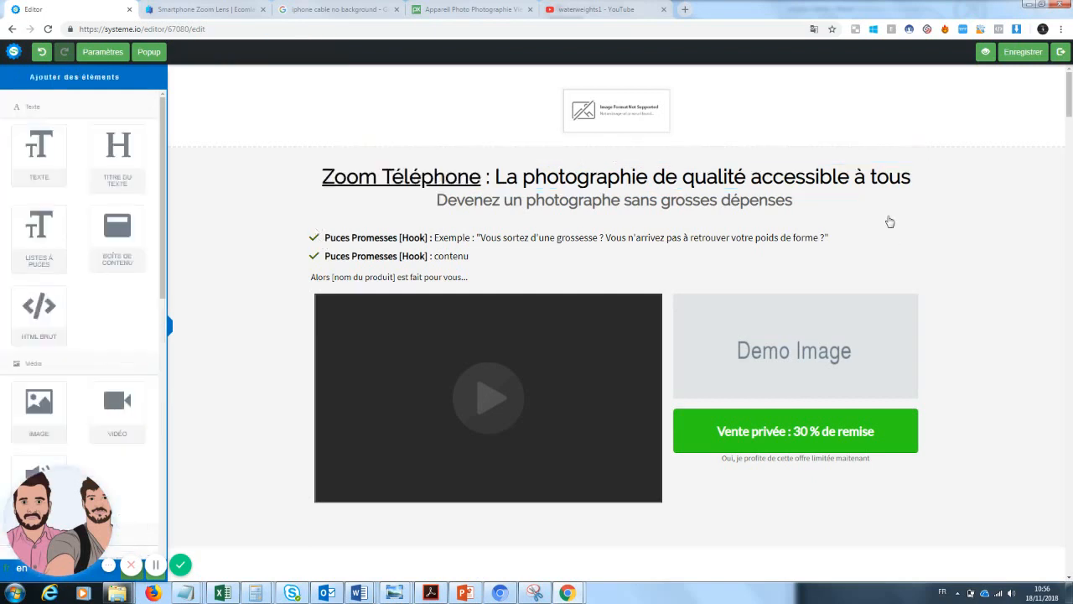
Step: Colour the word 'qualité' in the headline blue
{"action": "left_click", "coordinate": [749, 177]}
{"action": "left_click_drag", "start_coordinate": [748, 177], "coordinate": [681, 179]}
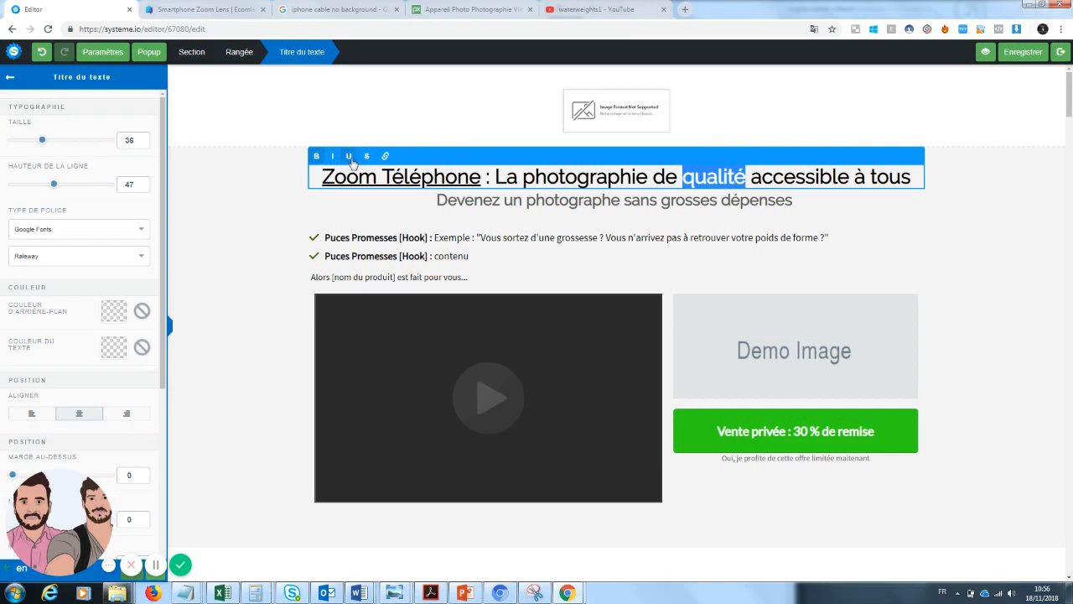
{"action": "left_click", "coordinate": [115, 348]}
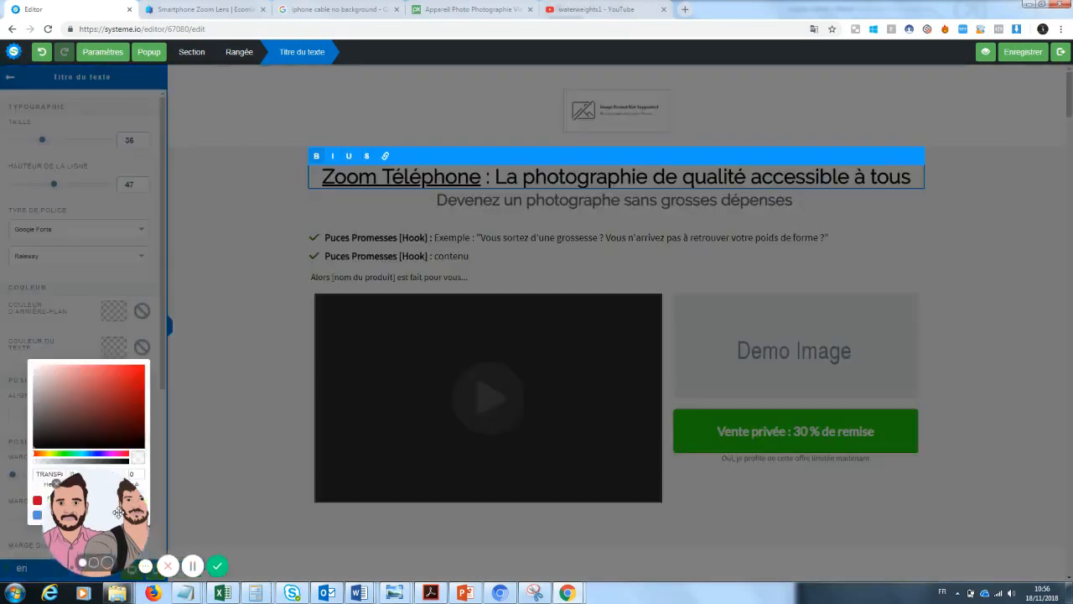
{"action": "left_click", "coordinate": [37, 514]}
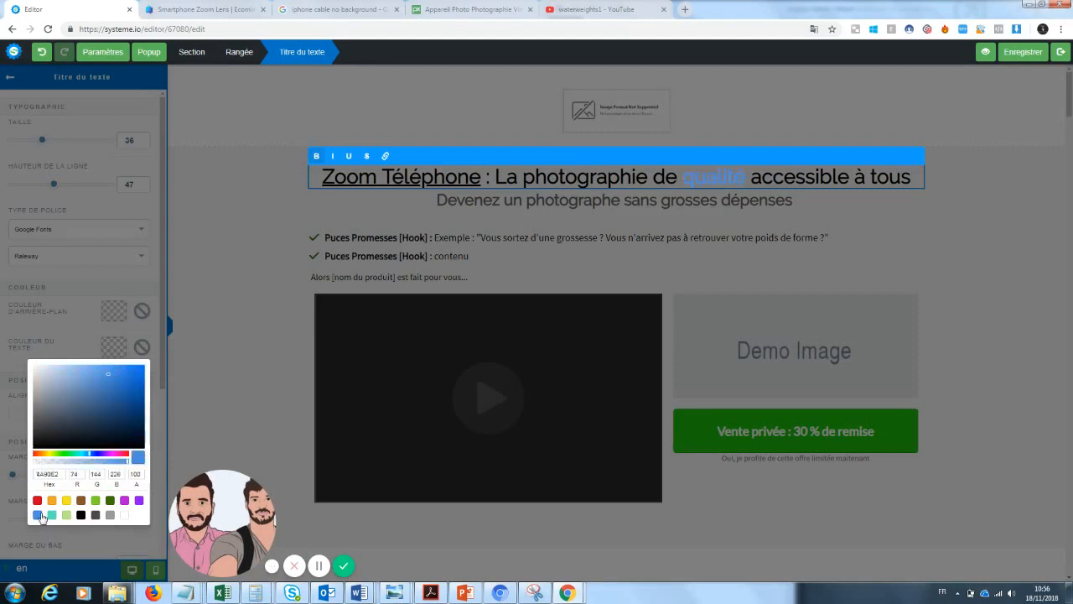
{"action": "left_click", "coordinate": [958, 214]}
{"action": "left_click", "coordinate": [995, 250]}
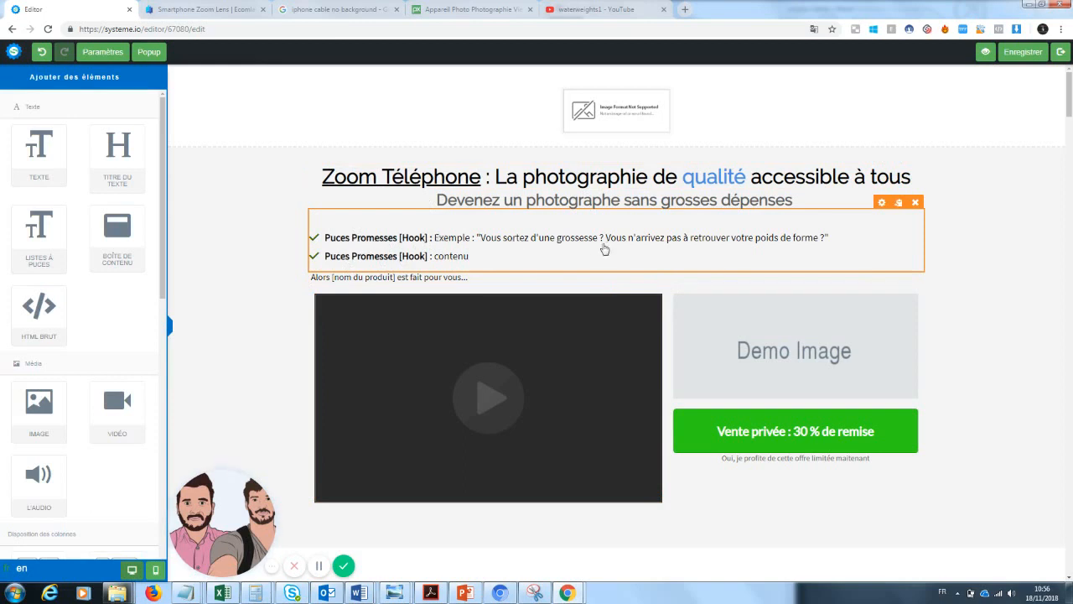
Step: Relabel the first bullet 'Petit prix' and replace its example sentence with new text
{"action": "left_click", "coordinate": [827, 251]}
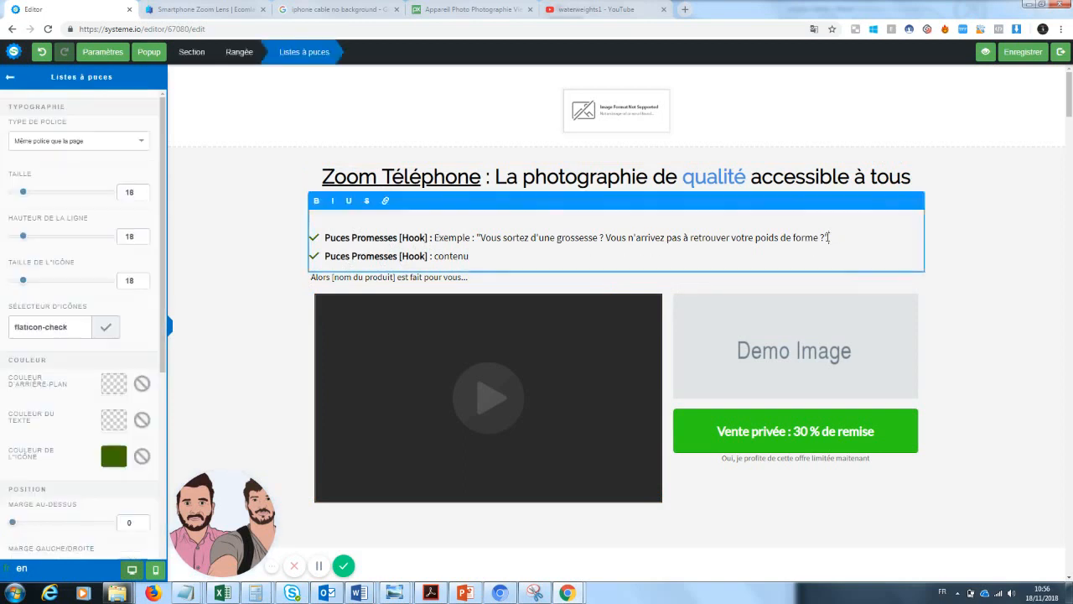
{"action": "left_click_drag", "start_coordinate": [828, 238], "coordinate": [448, 233]}
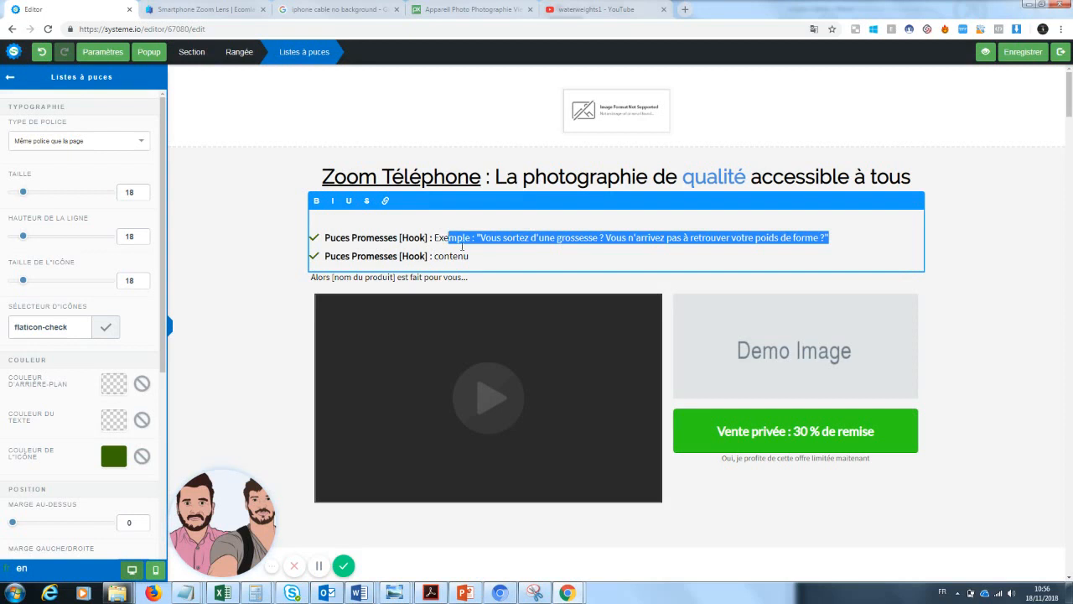
{"action": "left_click", "coordinate": [509, 262]}
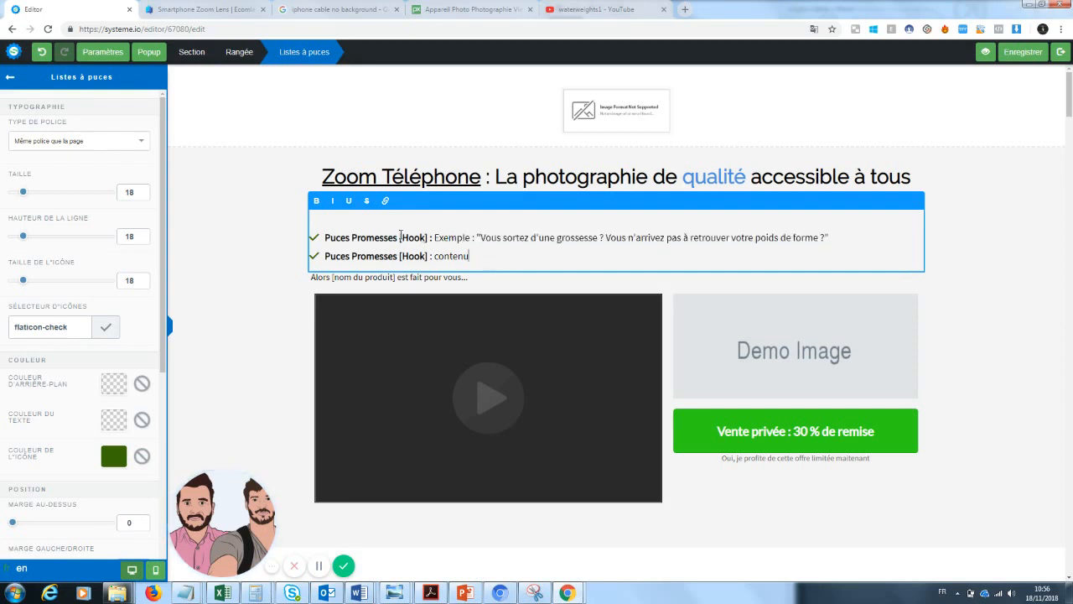
{"action": "left_click_drag", "start_coordinate": [427, 237], "coordinate": [337, 237]}
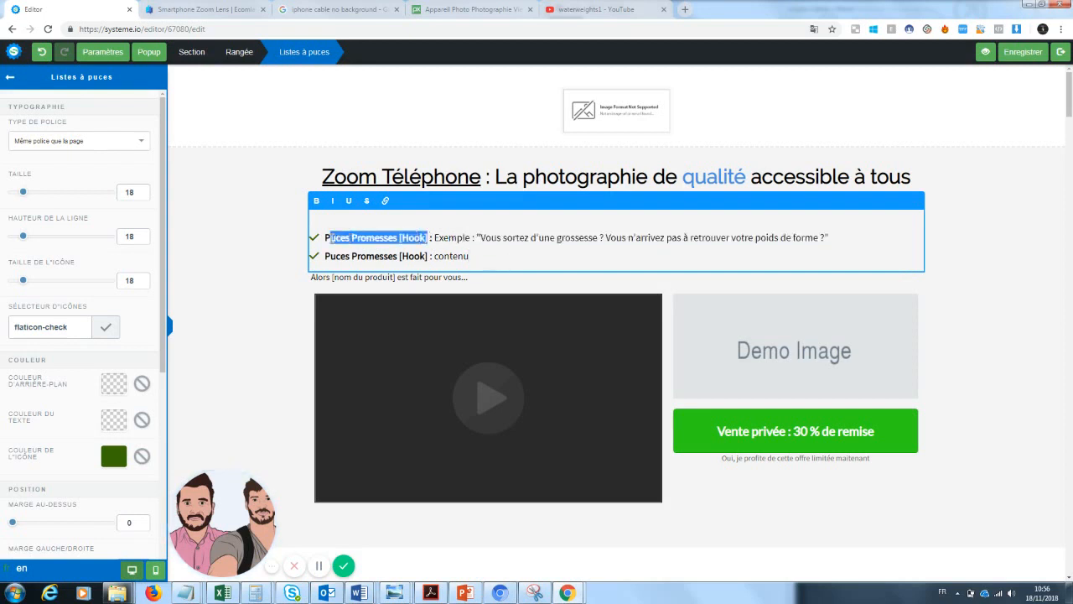
{"action": "type", "text": "etit prix"}
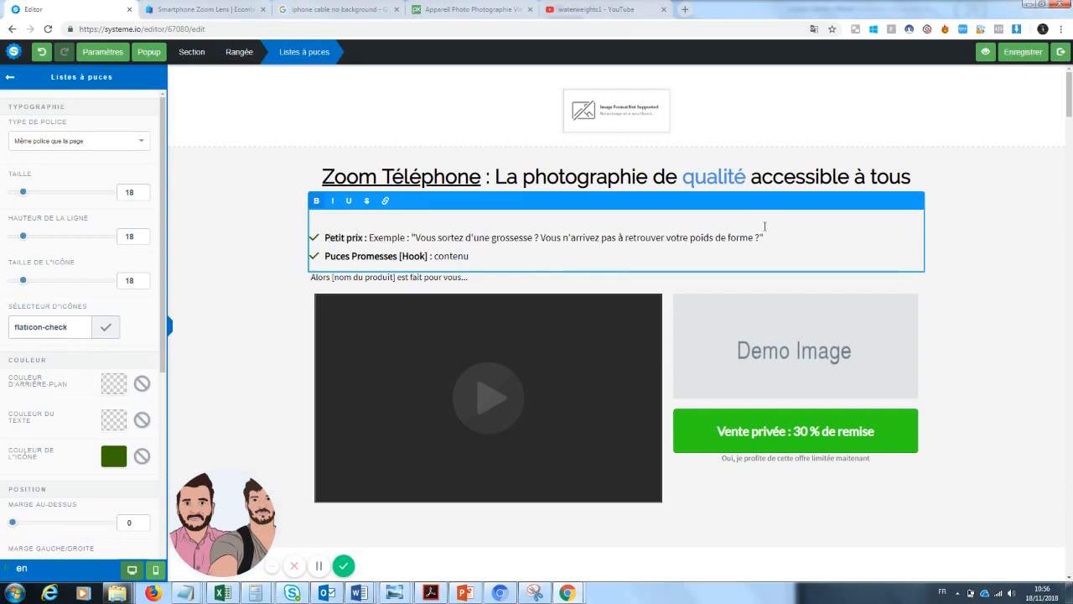
{"action": "left_click_drag", "start_coordinate": [765, 226], "coordinate": [369, 237]}
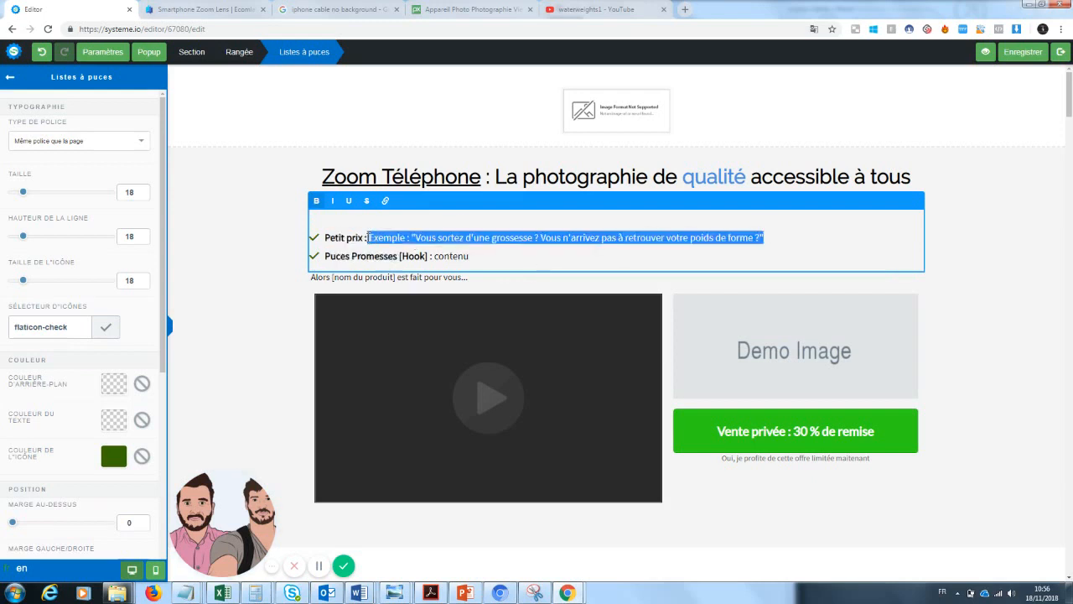
{"action": "key", "text": "BackSpace"}
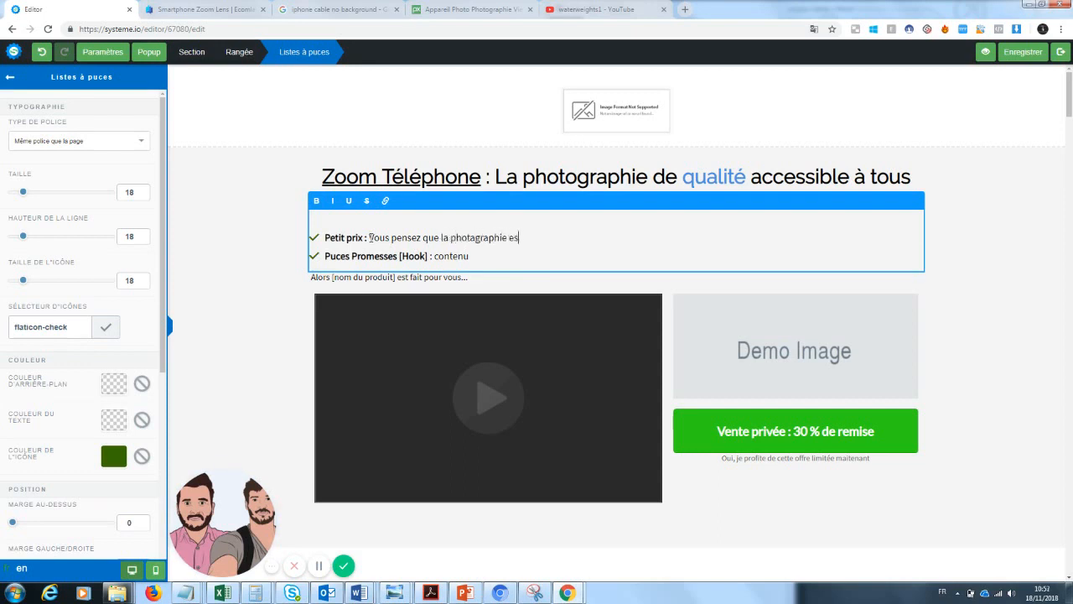
{"action": "type", "text": "inna"}
{"action": "type", "text": "po"}
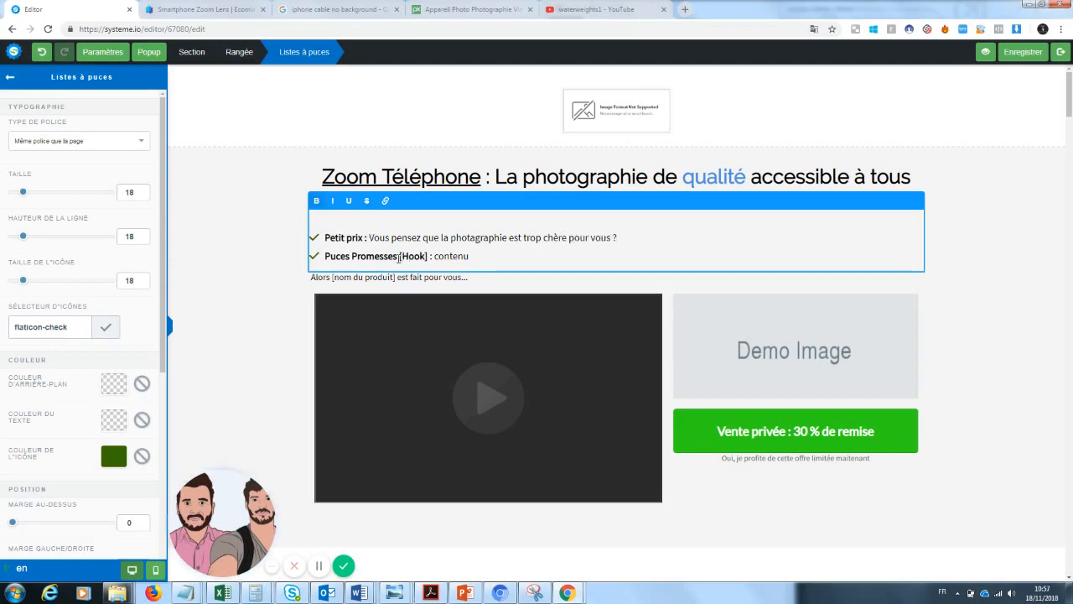
Step: Relabel the second bullet 'Qualité' with ': Enfin un produit qui va durer des années'
{"action": "left_click_drag", "start_coordinate": [402, 256], "coordinate": [325, 256]}
{"action": "type", "text": "Dy"}
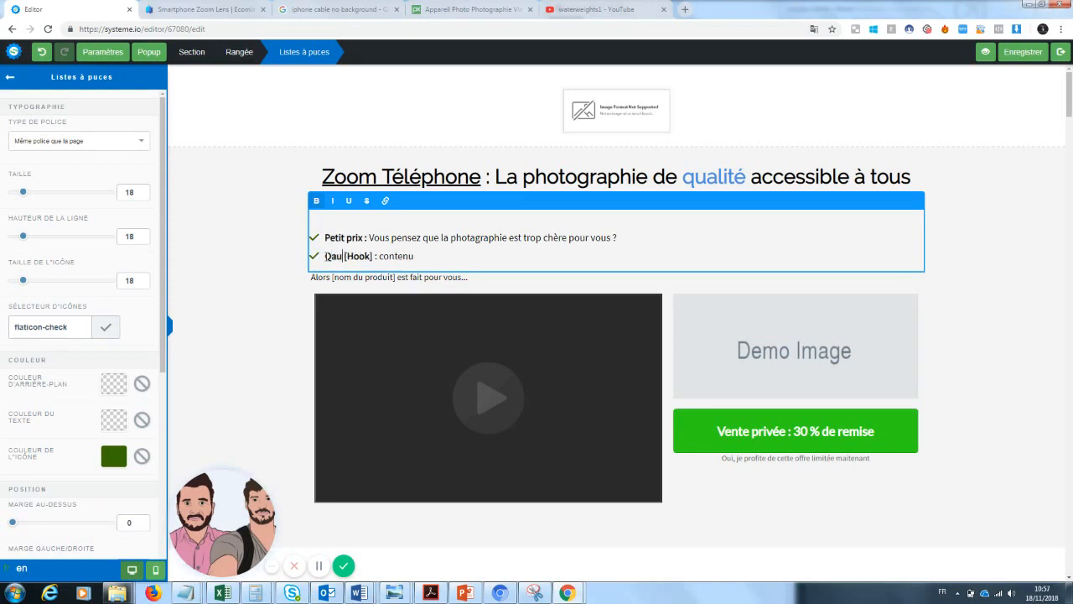
{"action": "type", "text": "alité"}
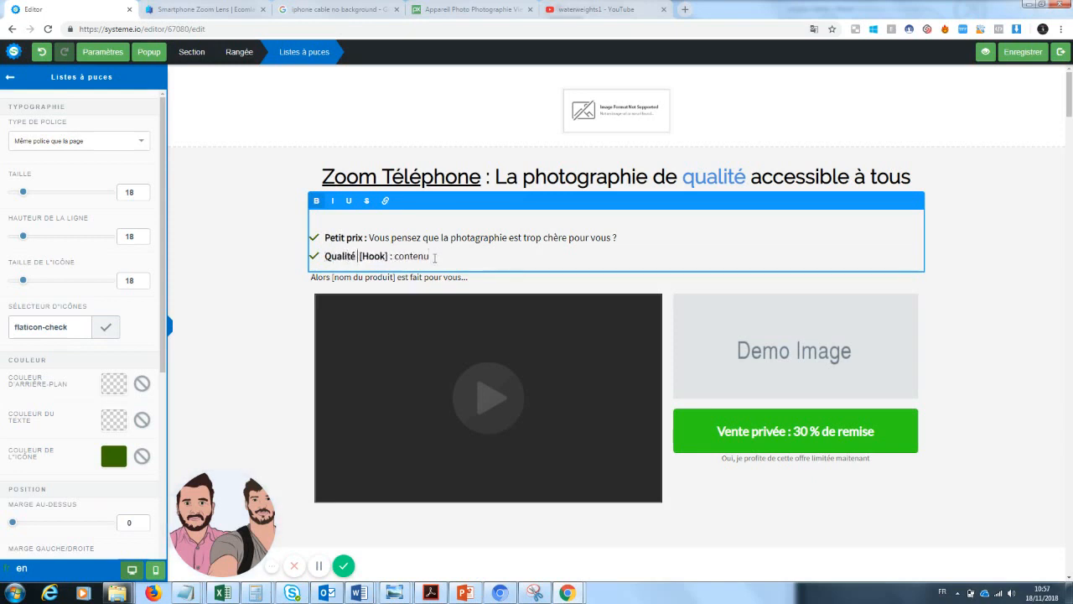
{"action": "left_click_drag", "start_coordinate": [434, 257], "coordinate": [362, 259]}
{"action": "key", "text": "BackSpace"}
{"action": "type", "text": ": Enfin un produit qui"}
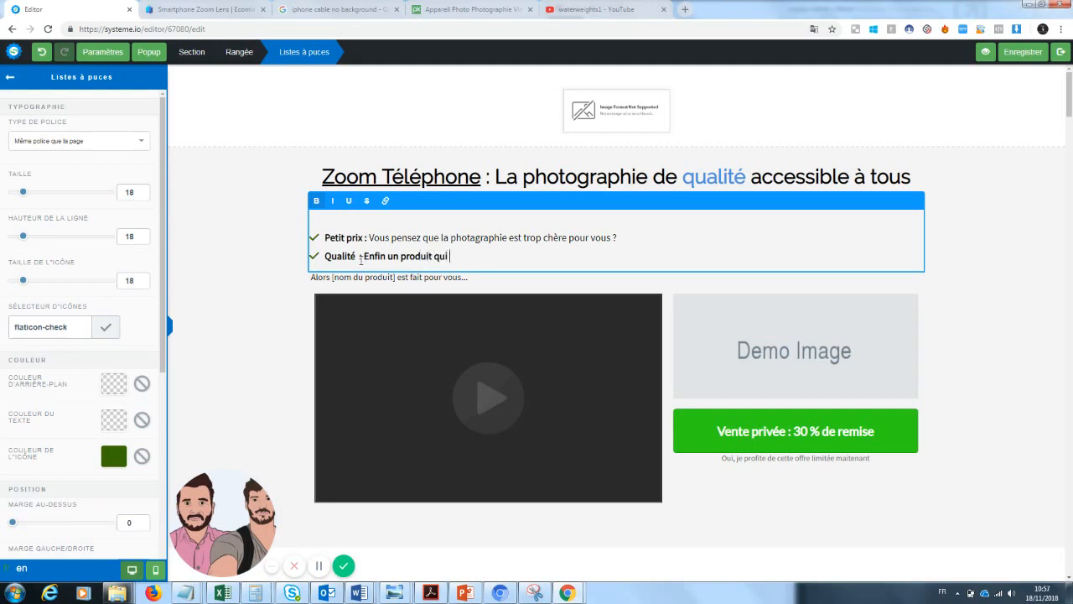
{"action": "type", "text": " va durer des années"}
{"action": "left_click", "coordinate": [215, 401]}
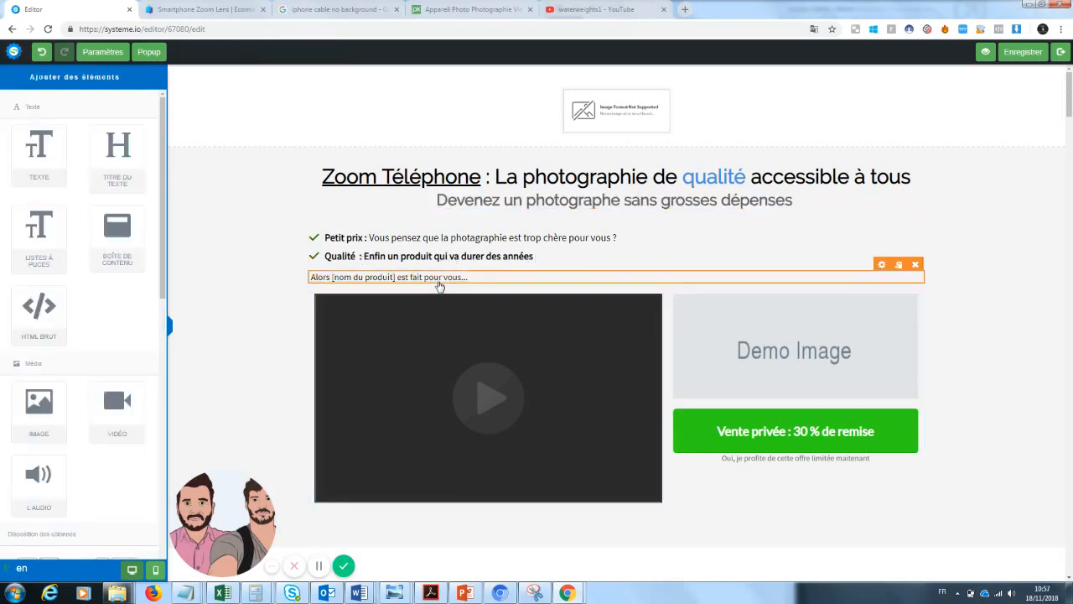
Step: Replace the text after 'Alors' with 'ce zoom de téléphone est fait pour vous'
{"action": "left_click", "coordinate": [438, 279]}
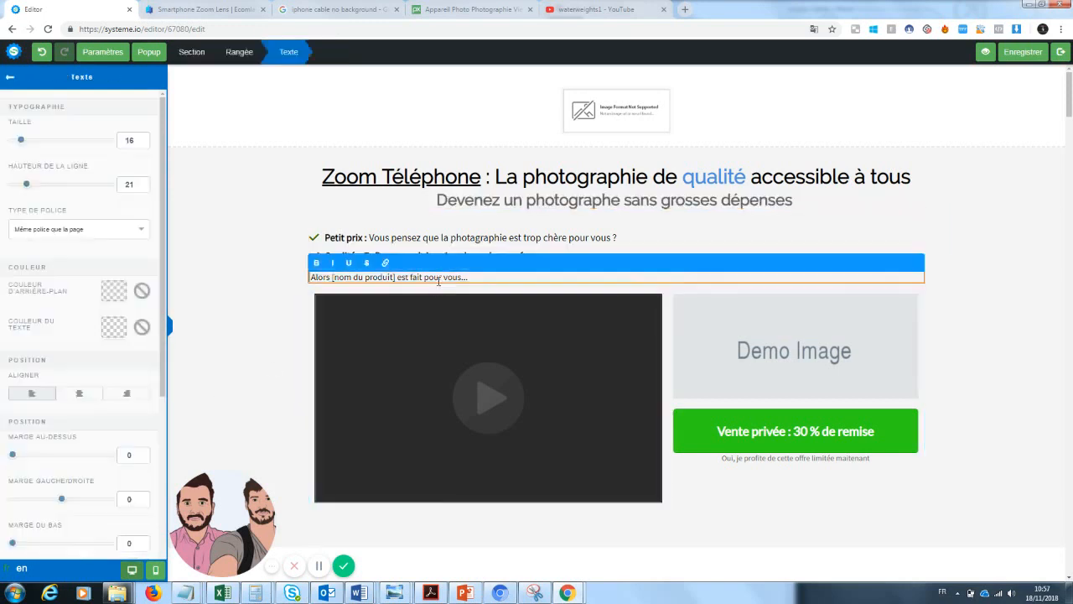
{"action": "left_click", "coordinate": [573, 228]}
{"action": "left_click", "coordinate": [553, 257]}
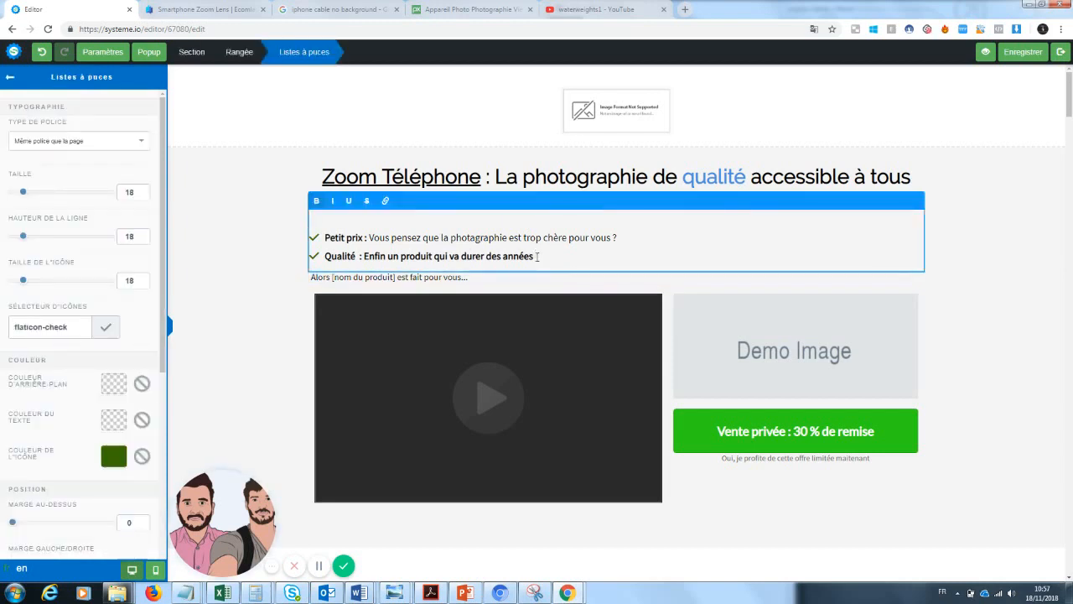
{"action": "left_click_drag", "start_coordinate": [537, 256], "coordinate": [364, 257]}
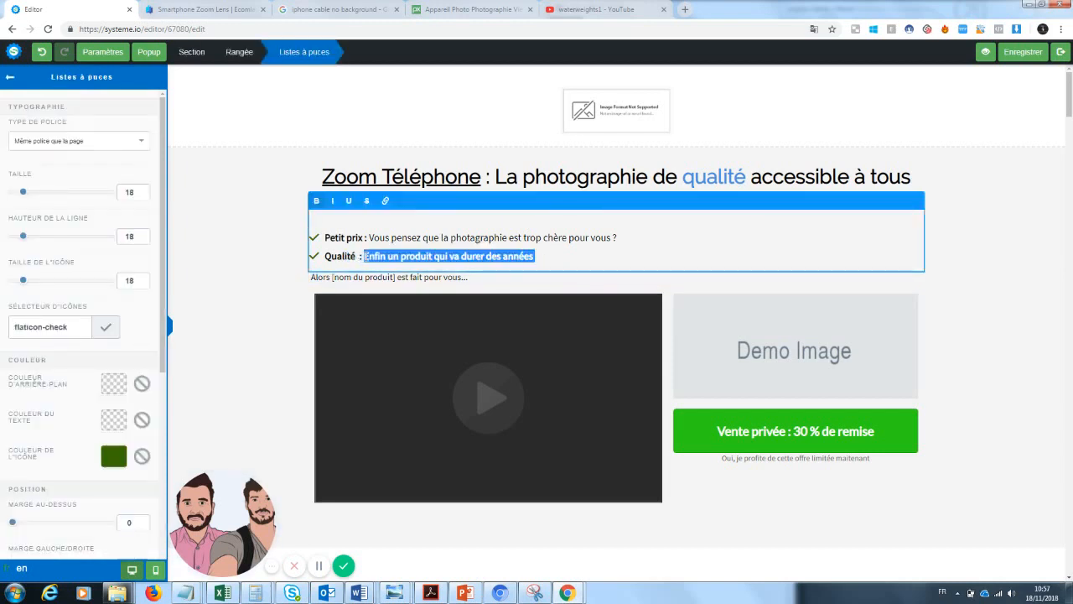
{"action": "left_click", "coordinate": [379, 283]}
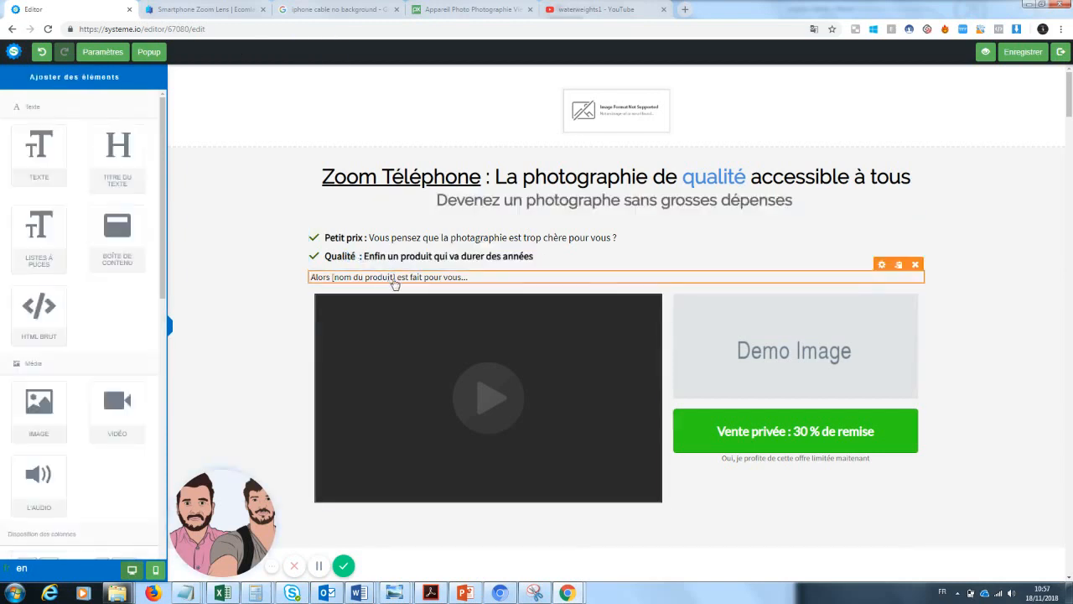
{"action": "left_click", "coordinate": [395, 282]}
{"action": "left_click_drag", "start_coordinate": [471, 277], "coordinate": [333, 286]}
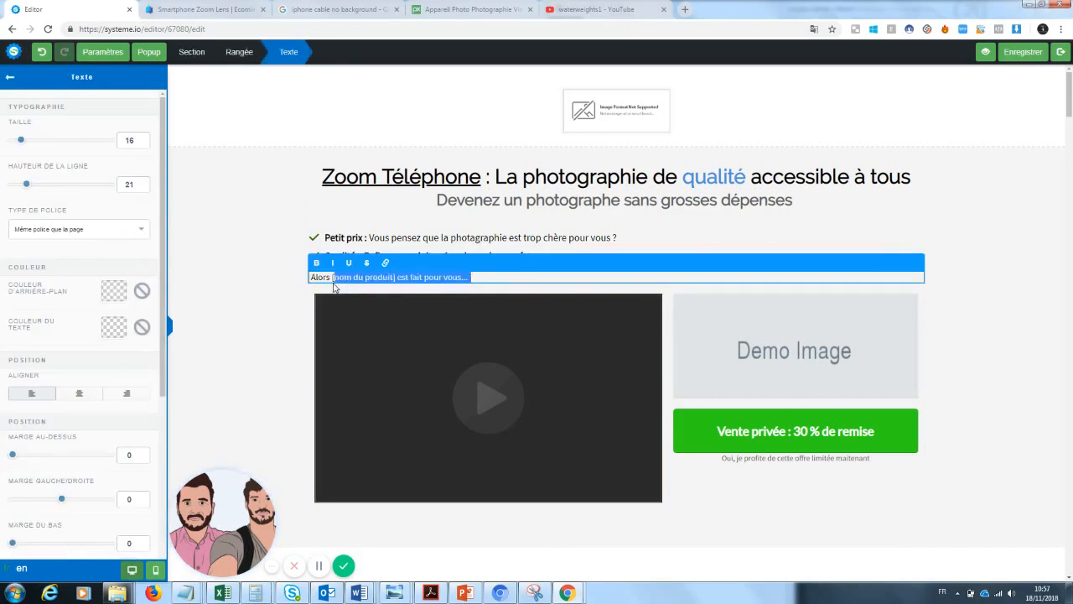
{"action": "key", "text": "BackSpace"}
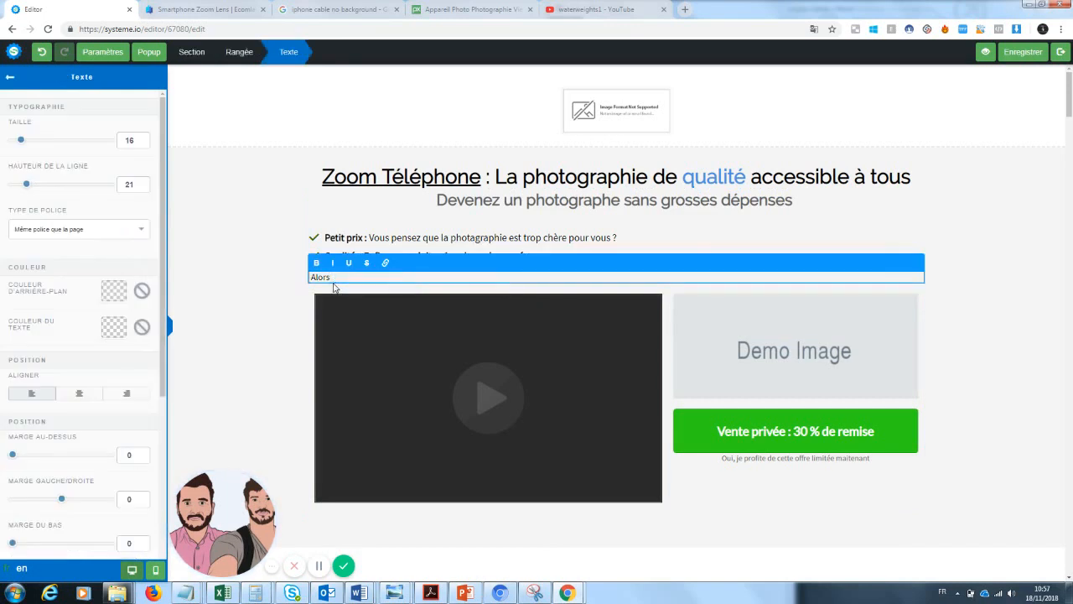
{"action": "type", "text": "ce zoom de téléphone est fait pour vous"}
{"action": "left_click", "coordinate": [257, 351]}
{"action": "triple_click", "coordinate": [439, 258]}
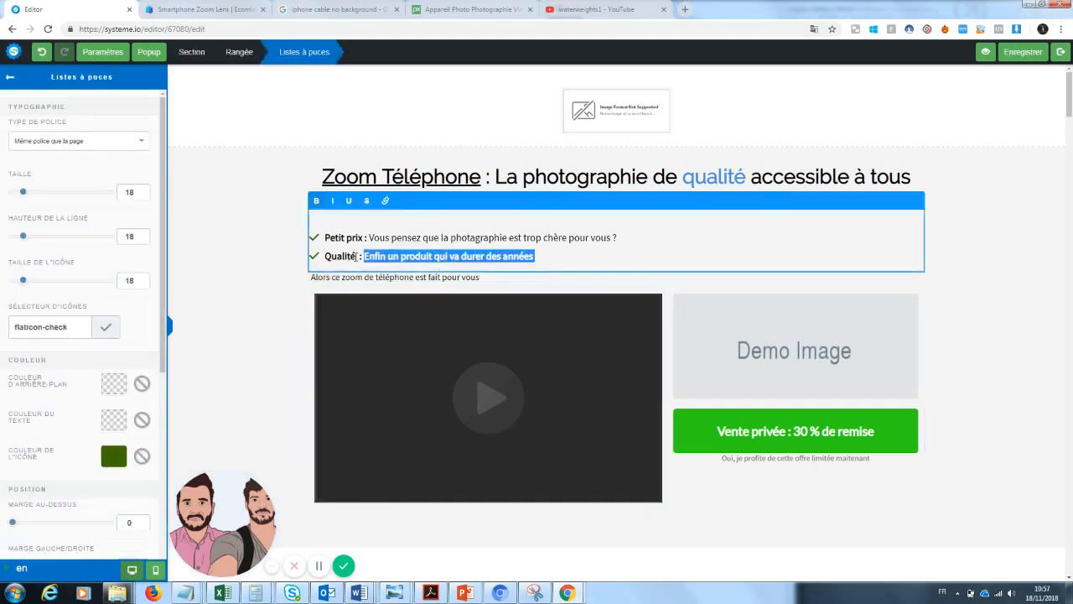
Step: Change the Qualité bullet to 'Vous cherchez depuis toujours un produit peu cher et fiable ?'
{"action": "left_click_drag", "start_coordinate": [358, 256], "coordinate": [331, 258]}
{"action": "left_click", "coordinate": [459, 258]}
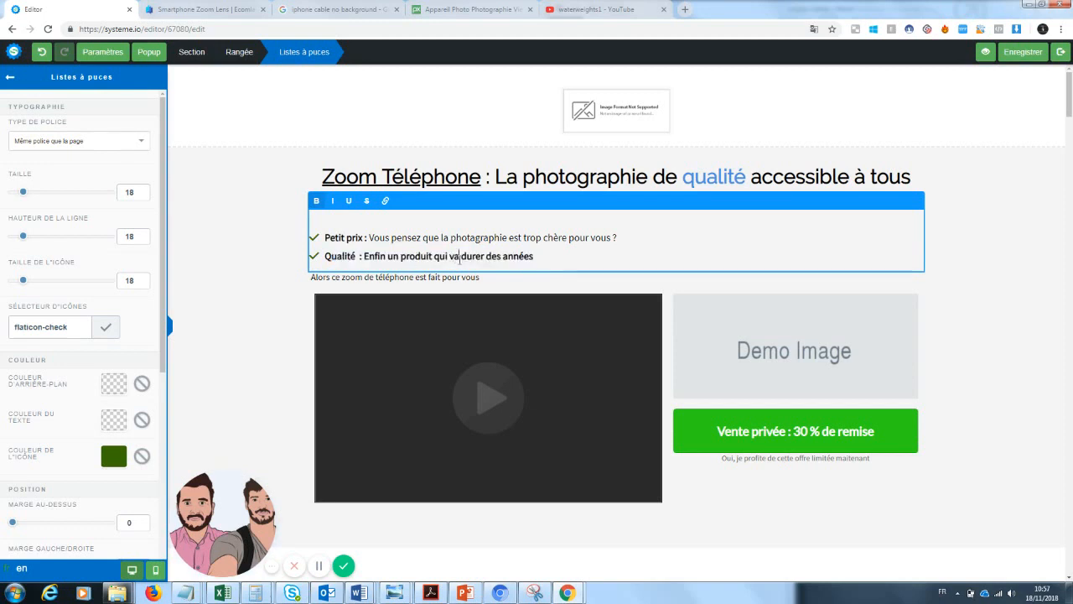
{"action": "left_click_drag", "start_coordinate": [538, 256], "coordinate": [367, 260]}
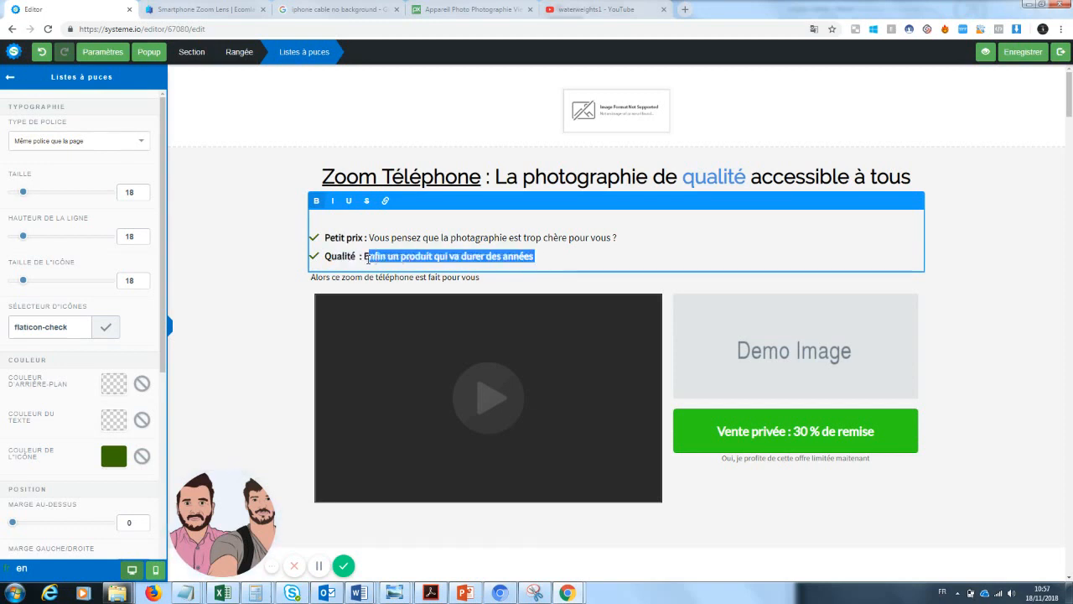
{"action": "type", "text": "Vous cherchez"}
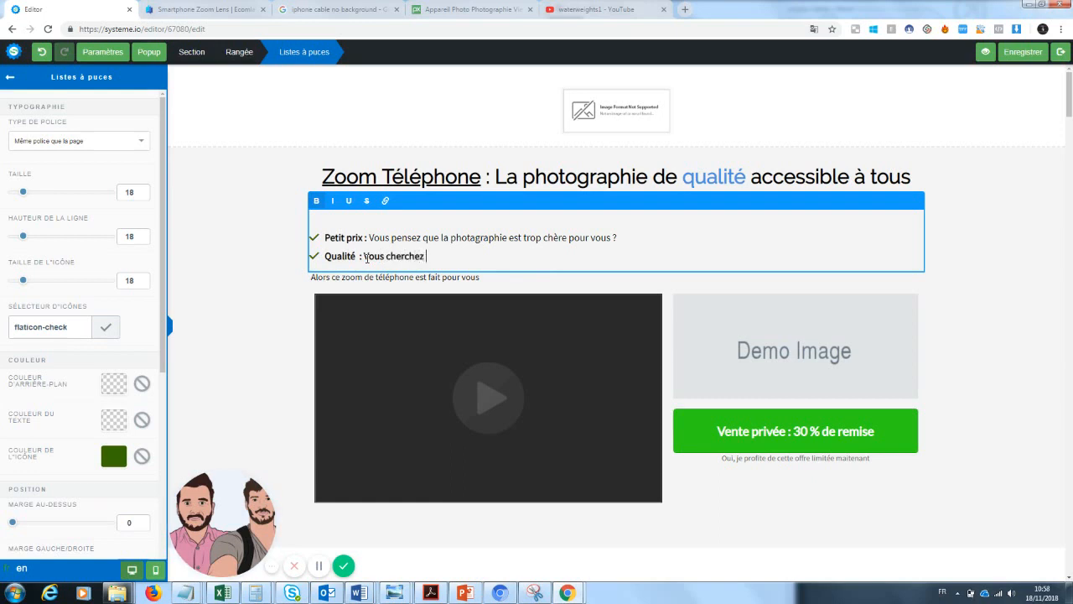
{"action": "type", "text": " depuis toujours un produit"}
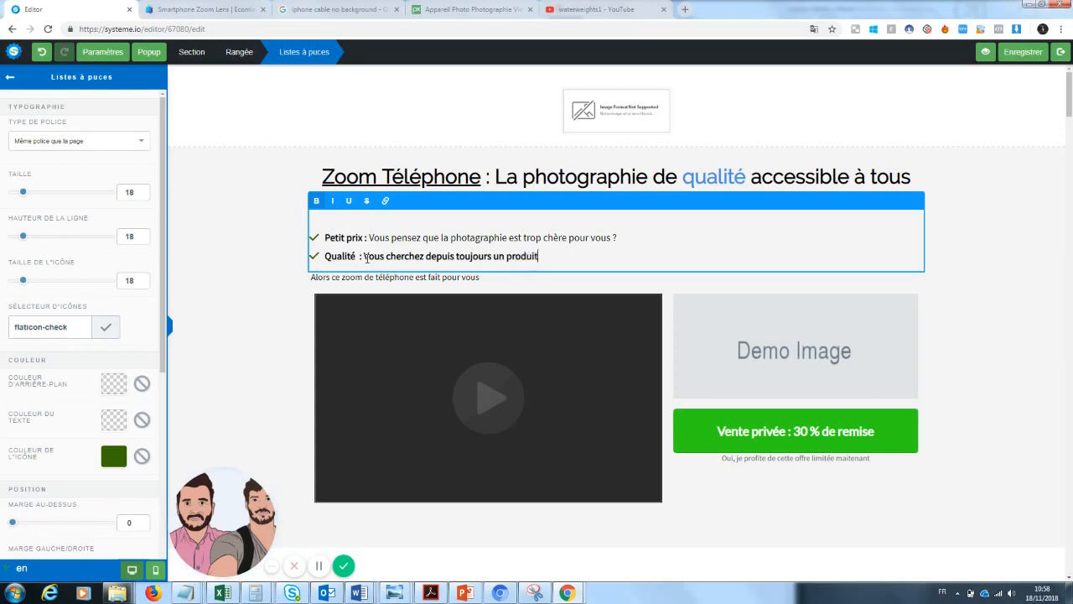
{"action": "type", "text": " peu cher et fiable ?"}
Step: Reword the Petit prix bullet to ask about a cheap product for taking photos
{"action": "left_click_drag", "start_coordinate": [370, 237], "coordinate": [455, 237]}
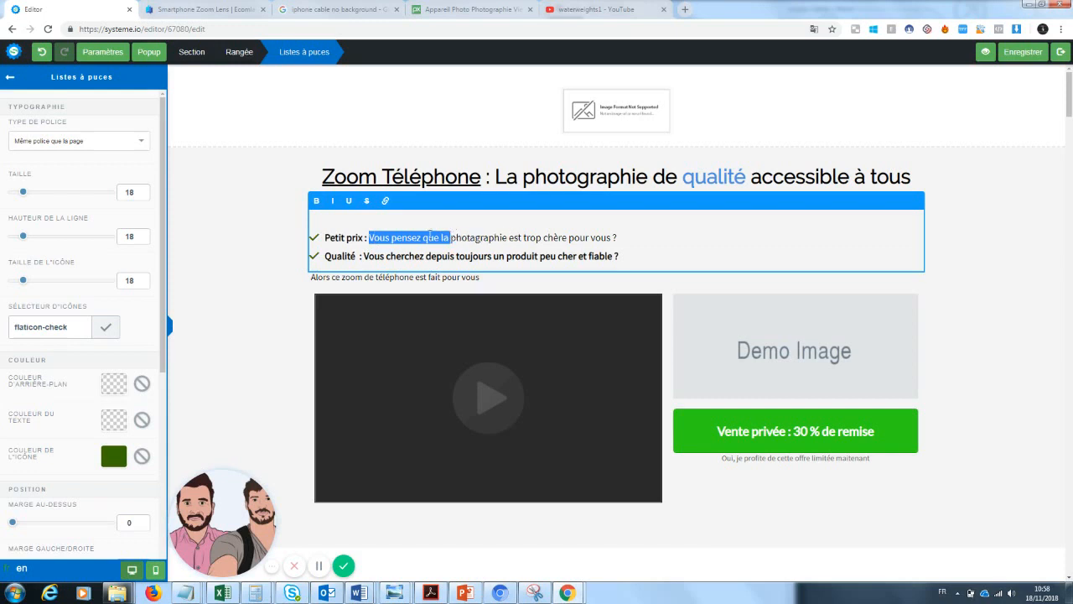
{"action": "left_click", "coordinate": [424, 237]}
{"action": "left_click_drag", "start_coordinate": [391, 237], "coordinate": [617, 238]}
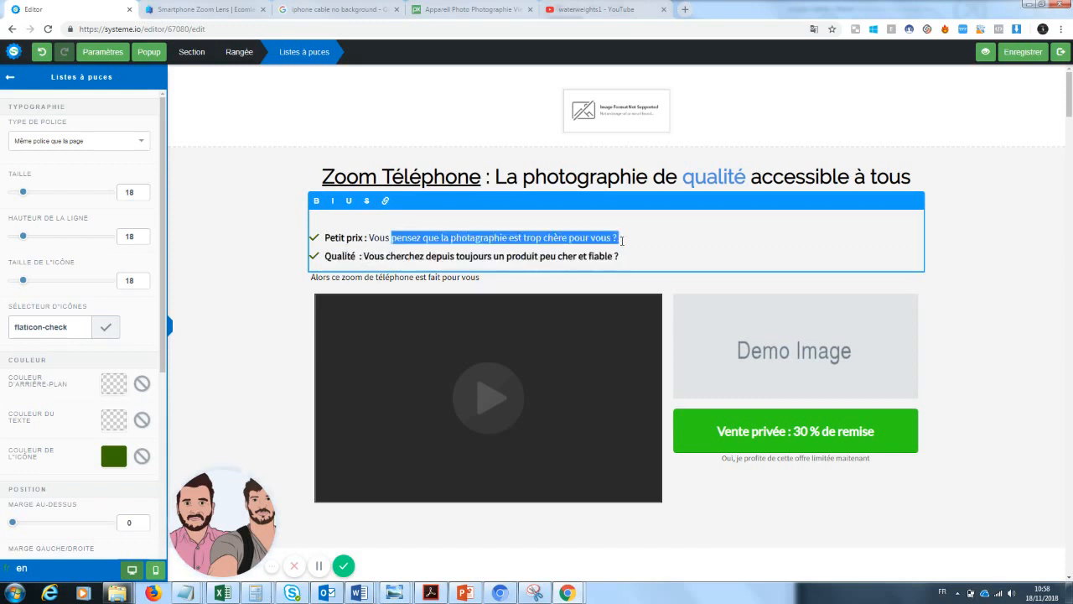
{"action": "key", "text": "BackSpace"}
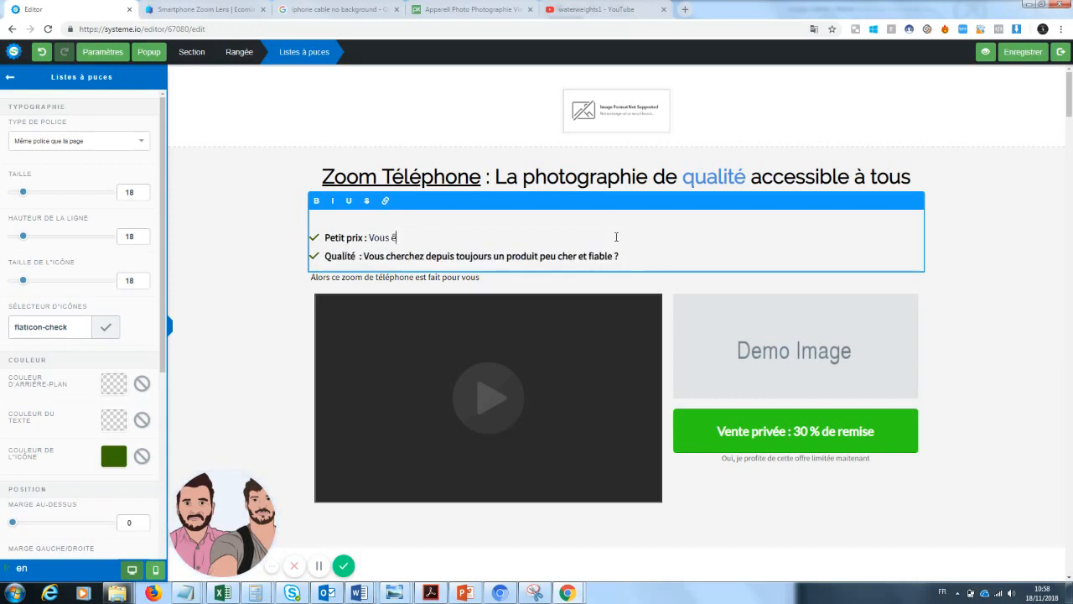
{"action": "type", "text": "êtes à la recherche d'"}
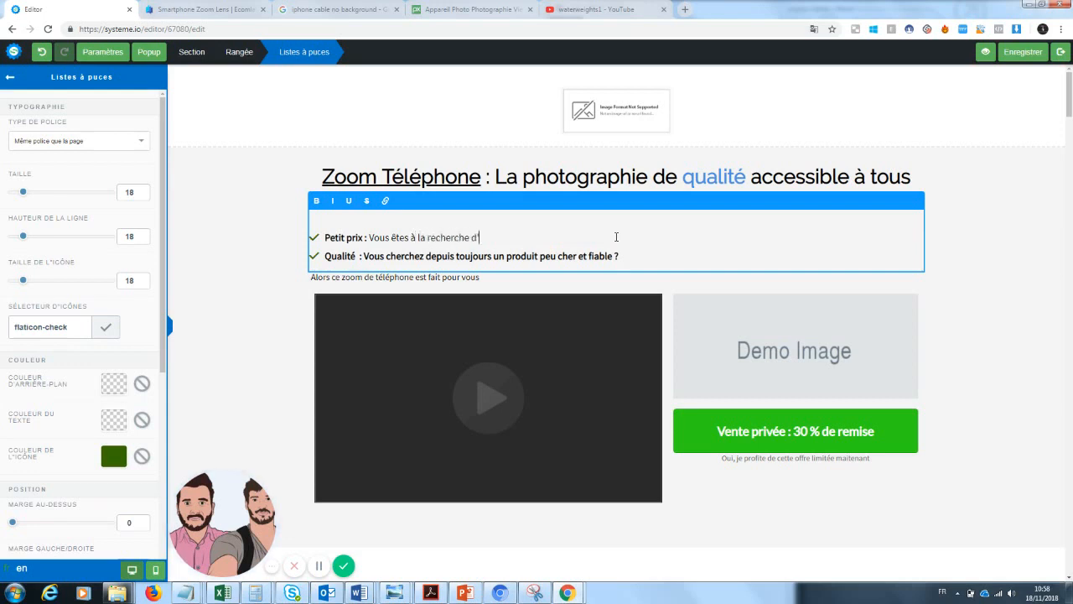
{"action": "type", "text": "un produit pour"}
{"action": "key", "text": "BackSpace"}
{"action": "key", "text": "BackSpace"}
{"action": "key", "text": "BackSpace"}
{"action": "key", "text": "BackSpace"}
{"action": "key", "text": "BackSpace"}
{"action": "key", "text": "BackSpace"}
{"action": "key", "text": "BackSpace"}
{"action": "type", "text": "pas cher pou"}
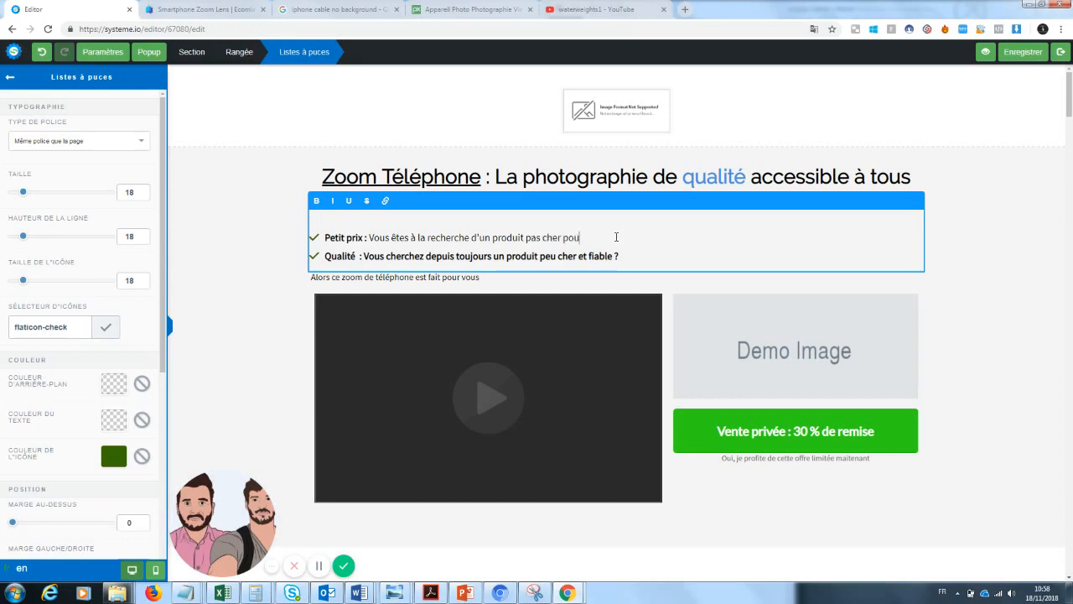
{"action": "type", "text": "r prendre des photos ?"}
{"action": "left_click", "coordinate": [1011, 249]}
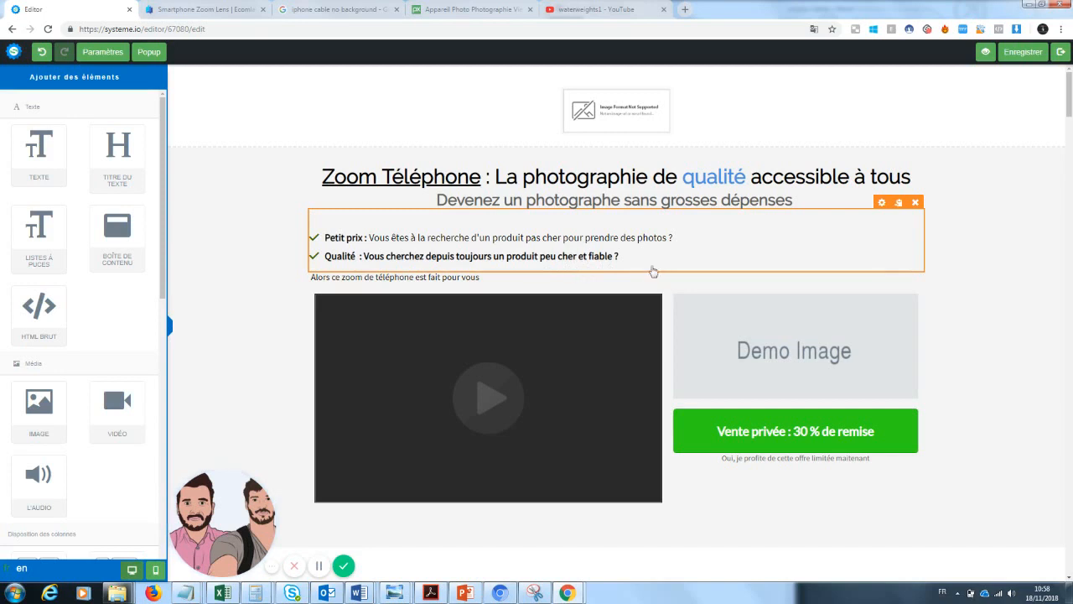
Step: Make 'est fait pour vous' bold in the Alors ce zoom de téléphone line
{"action": "left_click", "coordinate": [374, 279]}
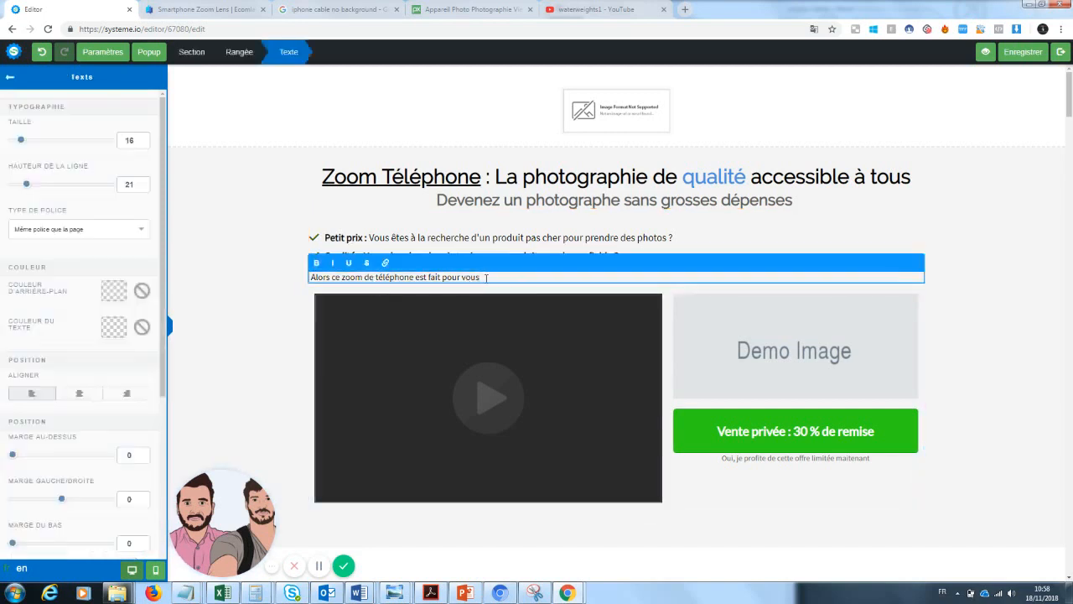
{"action": "left_click_drag", "start_coordinate": [491, 277], "coordinate": [418, 281]}
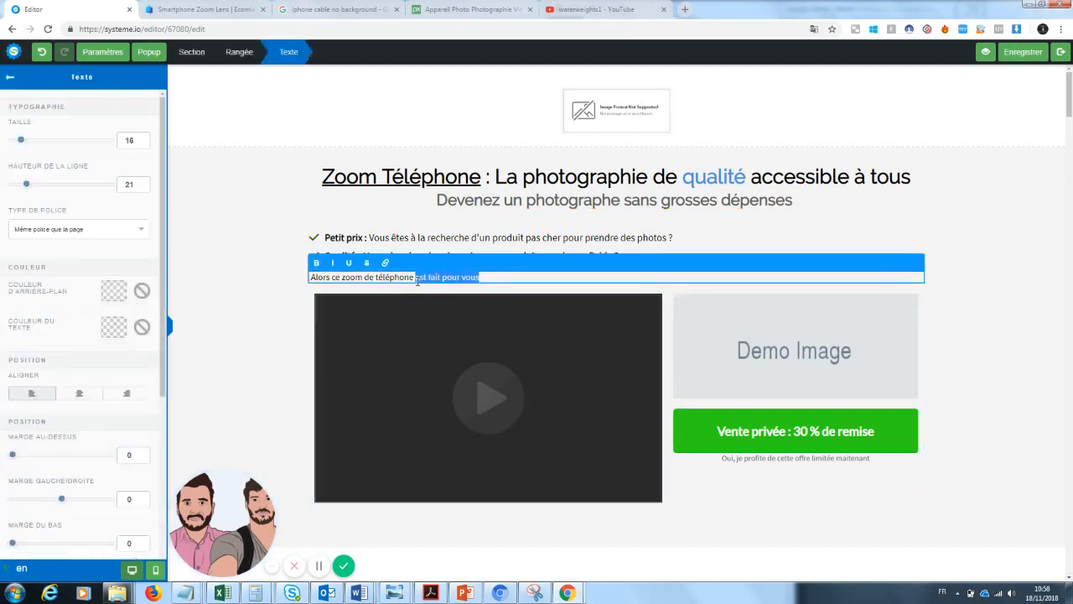
{"action": "left_click", "coordinate": [316, 262]}
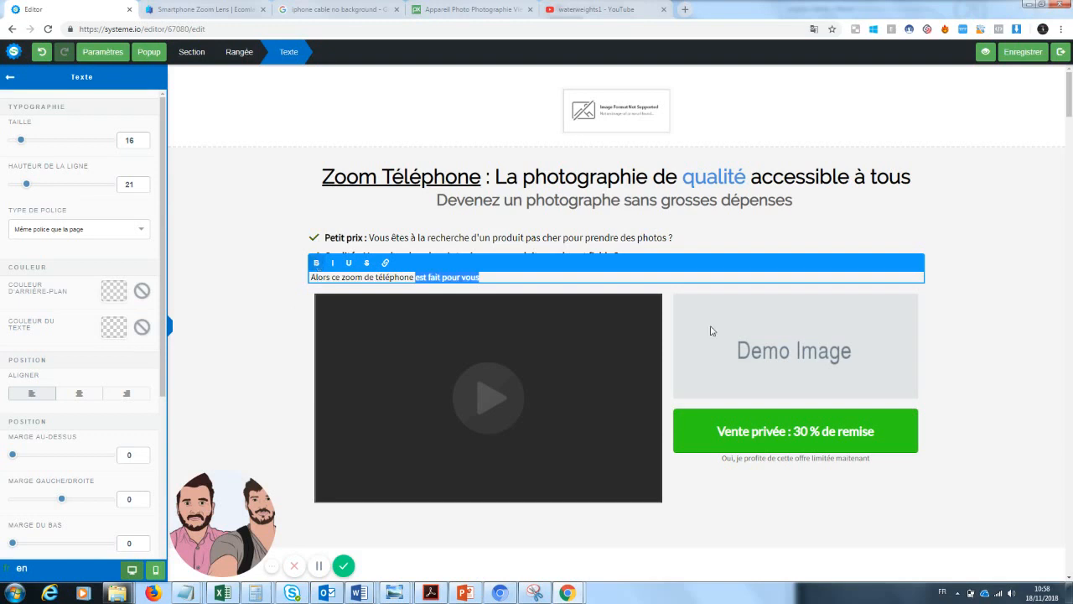
{"action": "left_click", "coordinate": [992, 313]}
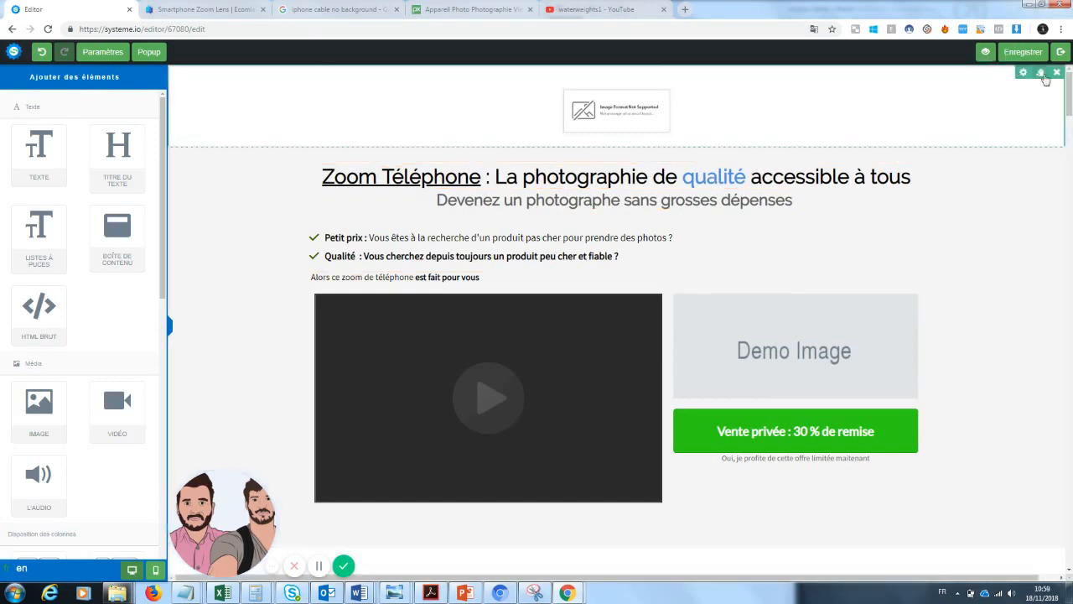
Step: Delete the top image section so the headline starts the page
{"action": "left_click", "coordinate": [1056, 74]}
{"action": "left_click", "coordinate": [583, 91]}
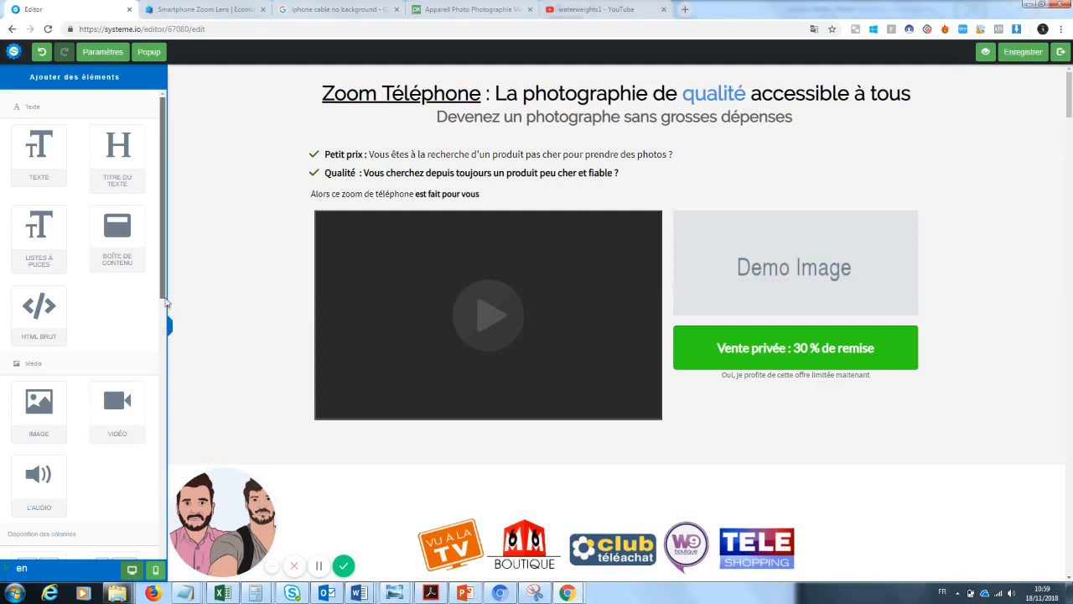
{"action": "scroll", "coordinate": [154, 408], "scroll_direction": "down", "scroll_amount": 3}
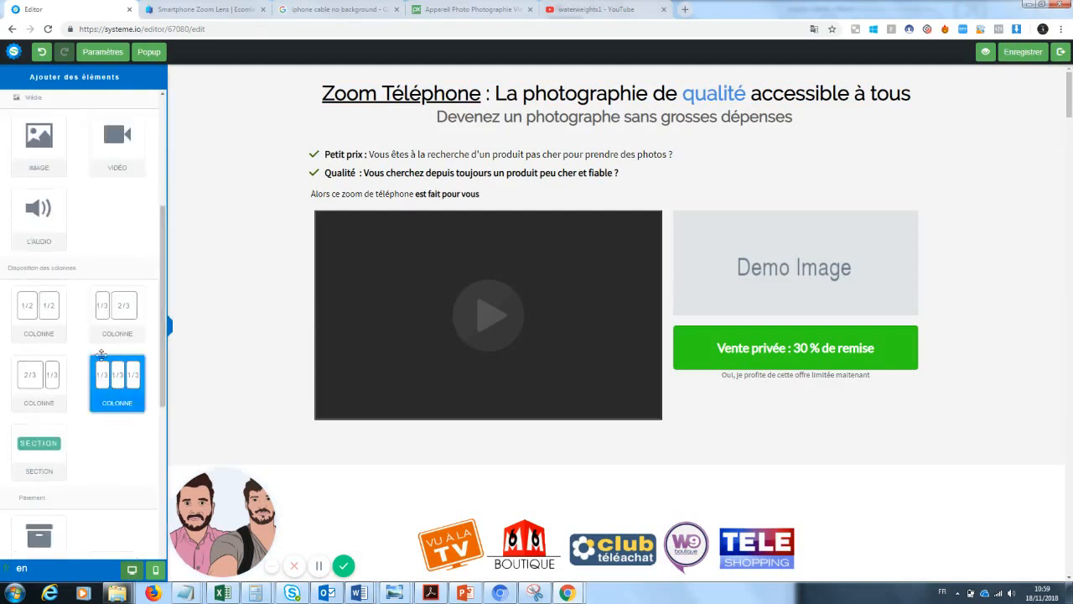
Step: Add an empty 1/2-1/2 two-column row at the top of the page
{"action": "left_click_drag", "start_coordinate": [56, 327], "coordinate": [360, 75]}
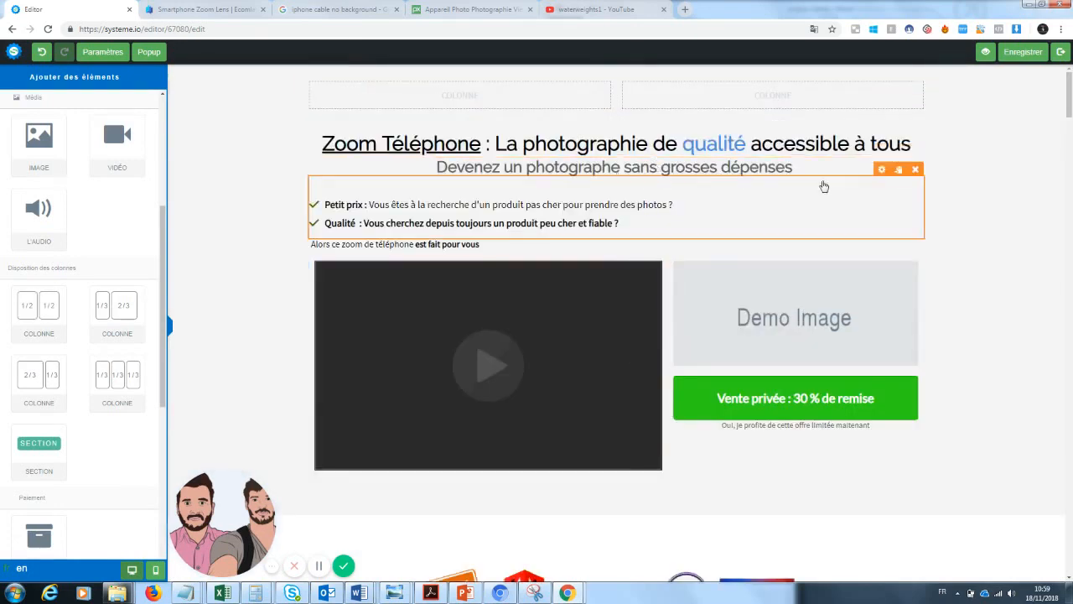
{"action": "left_click", "coordinate": [675, 186]}
{"action": "left_click", "coordinate": [991, 185]}
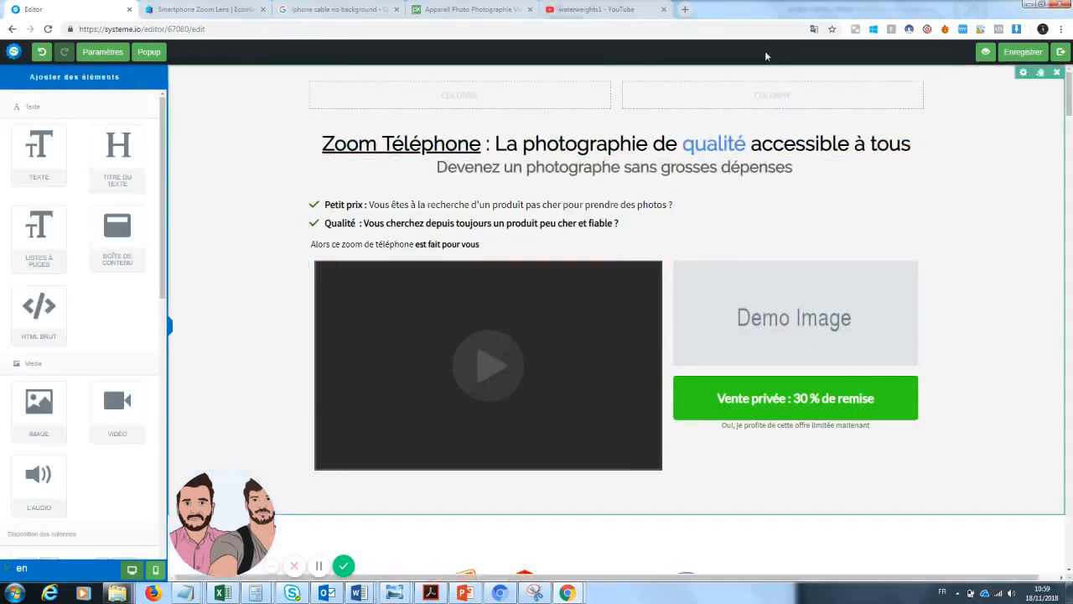
Step: Give the subtitle a 60 top margin (Marge au-dessus) below the headline
{"action": "left_click", "coordinate": [746, 174]}
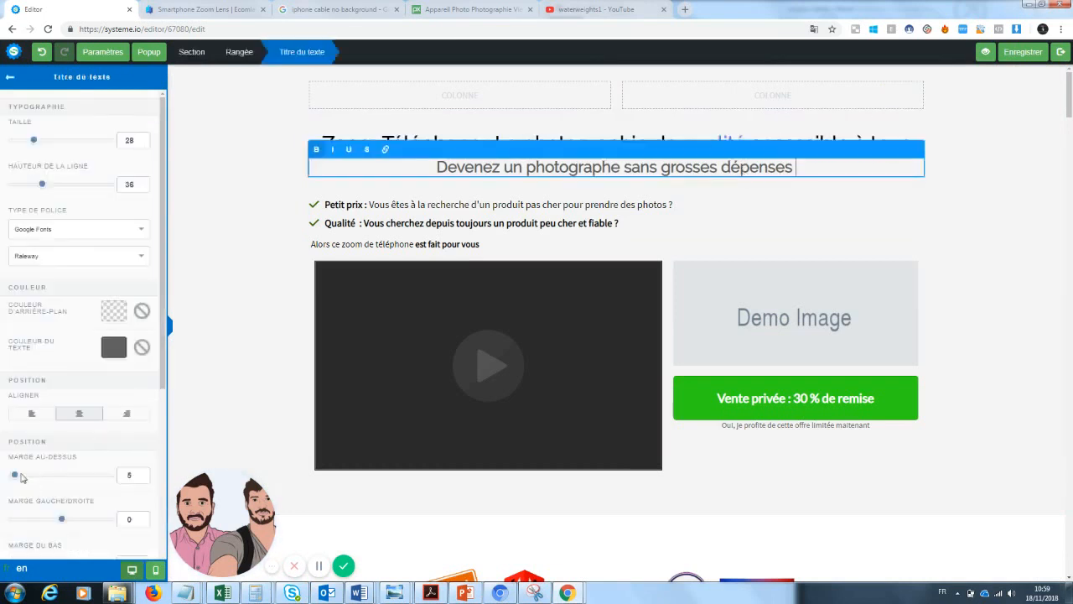
{"action": "left_click_drag", "start_coordinate": [15, 475], "coordinate": [42, 484]}
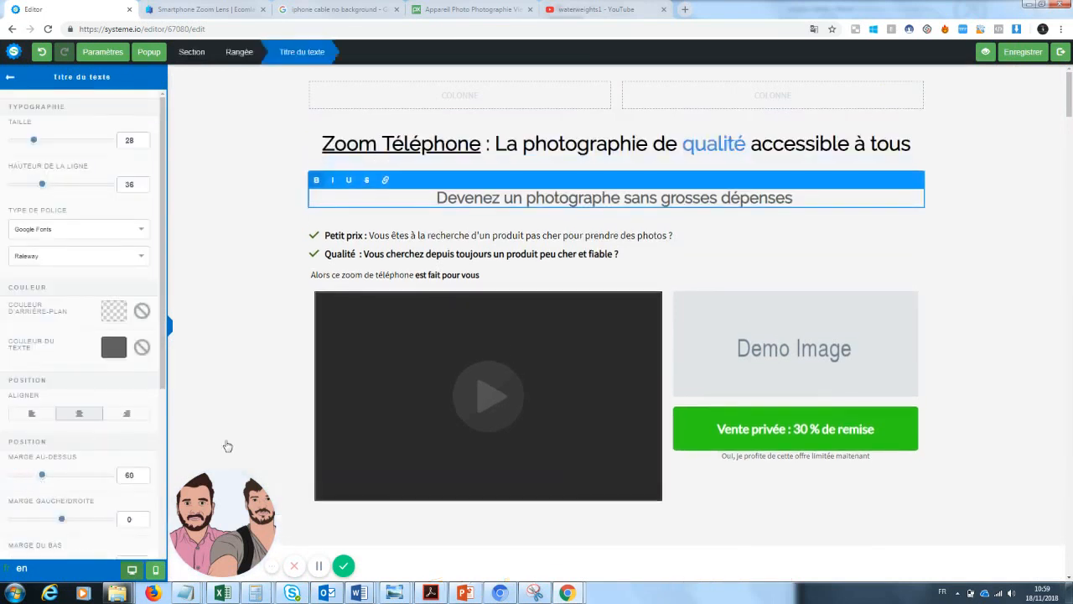
{"action": "left_click", "coordinate": [263, 388]}
{"action": "scroll", "coordinate": [677, 198], "scroll_direction": "down", "scroll_amount": 2}
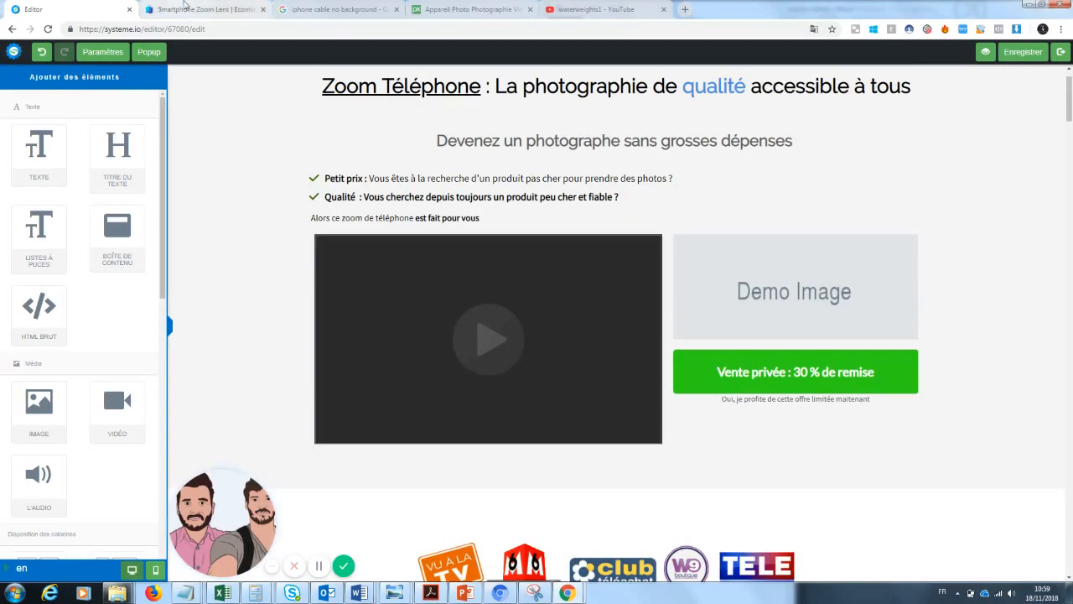
Step: Review the Ecomlad zoom lens research page and its zoomlens2 ad video, then return to the editor
{"action": "key", "text": "ctrl+Tab"}
{"action": "scroll", "coordinate": [1061, 89], "scroll_direction": "down", "scroll_amount": 2}
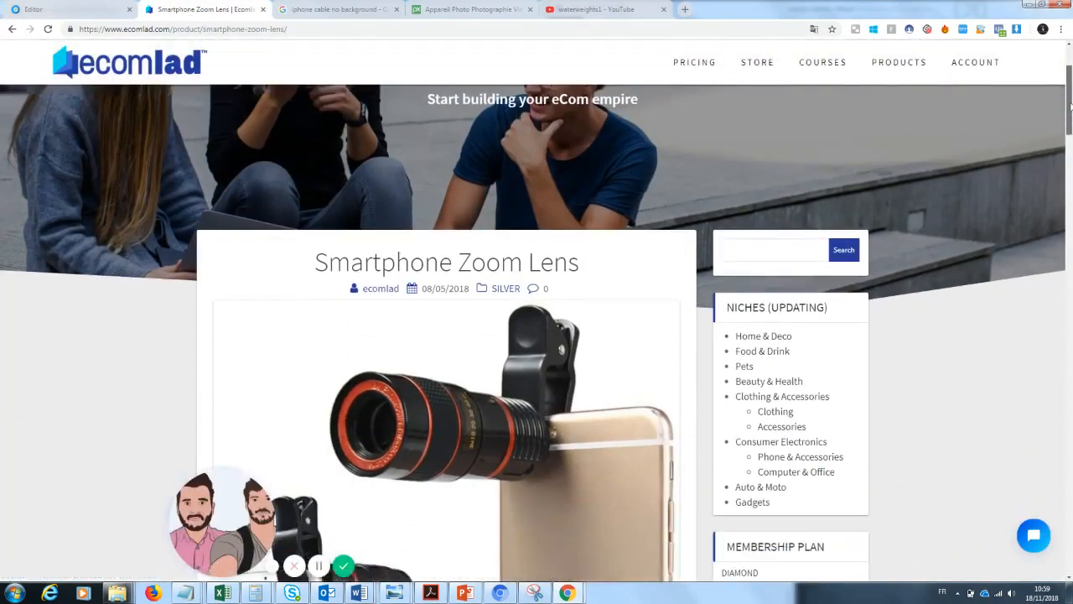
{"action": "left_click_drag", "start_coordinate": [229, 507], "coordinate": [66, 506]}
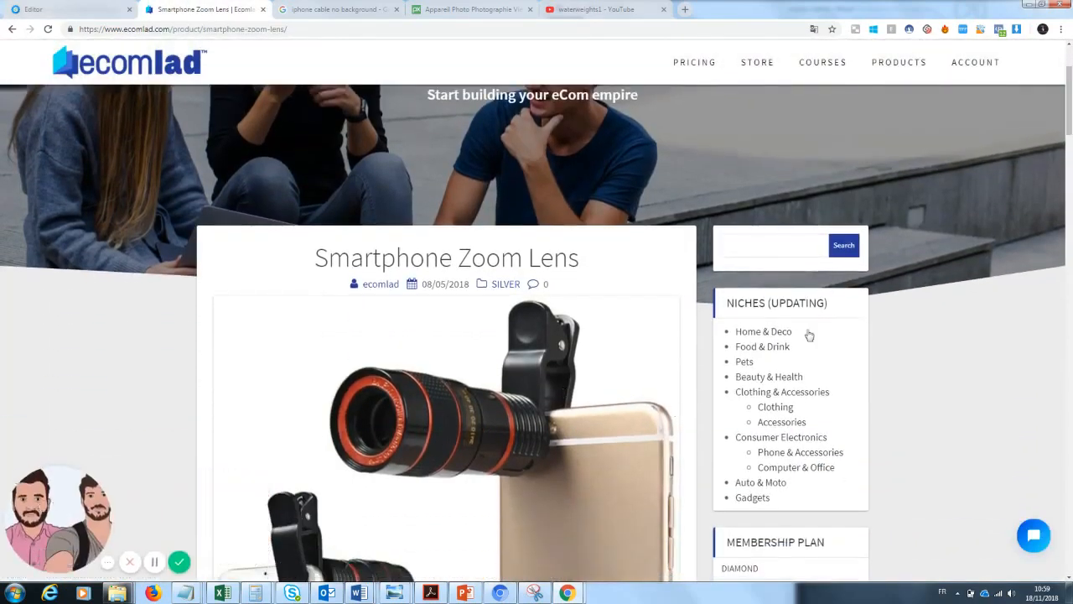
{"action": "scroll", "coordinate": [1020, 264], "scroll_direction": "down", "scroll_amount": 2}
{"action": "left_click_drag", "start_coordinate": [1067, 114], "coordinate": [1072, 276]}
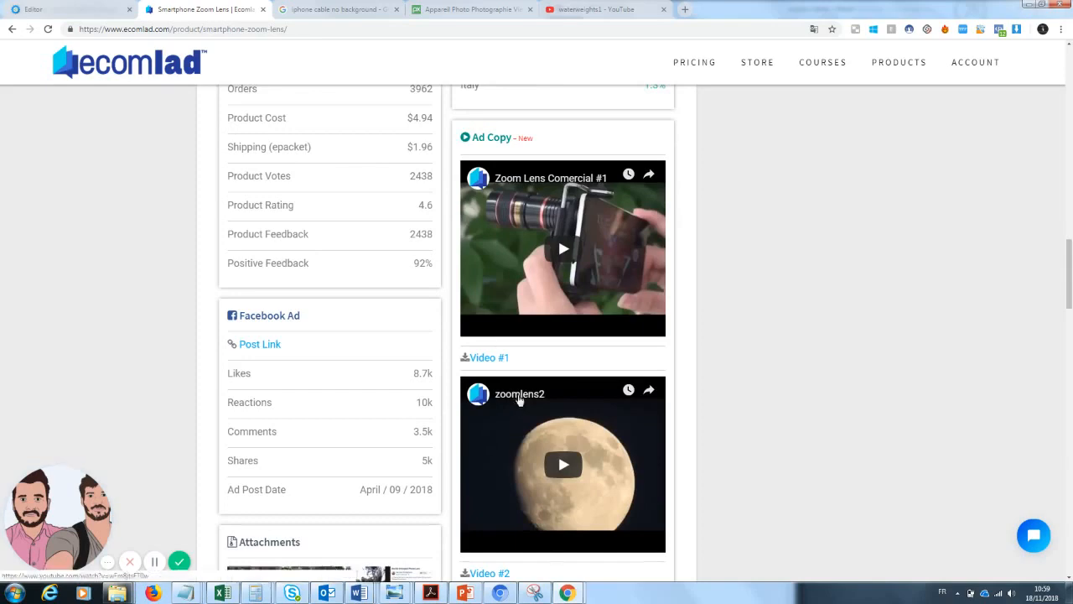
{"action": "left_click", "coordinate": [518, 399]}
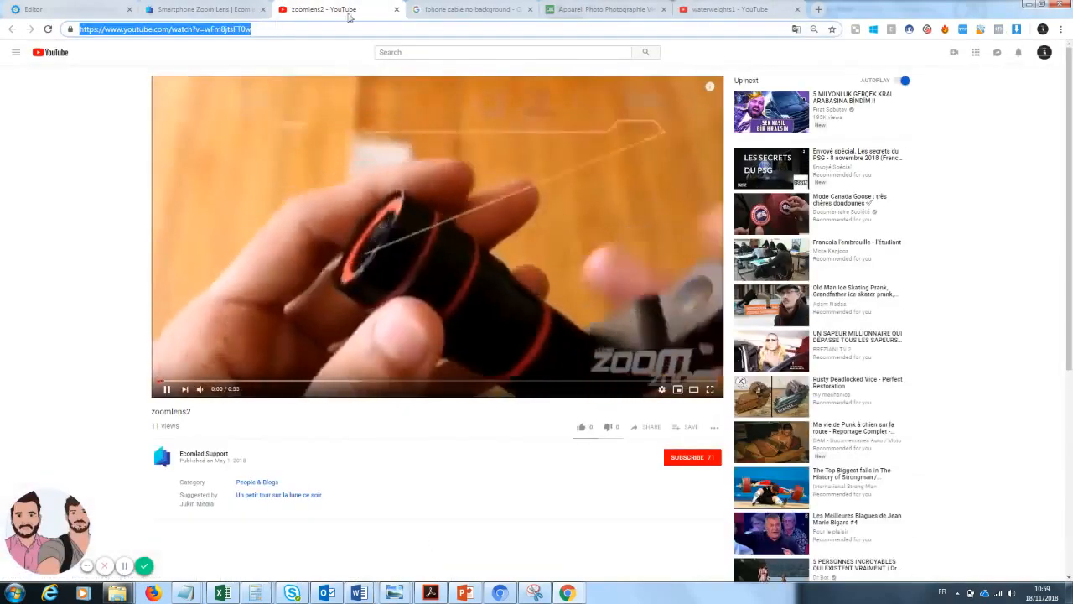
{"action": "left_click", "coordinate": [397, 9]}
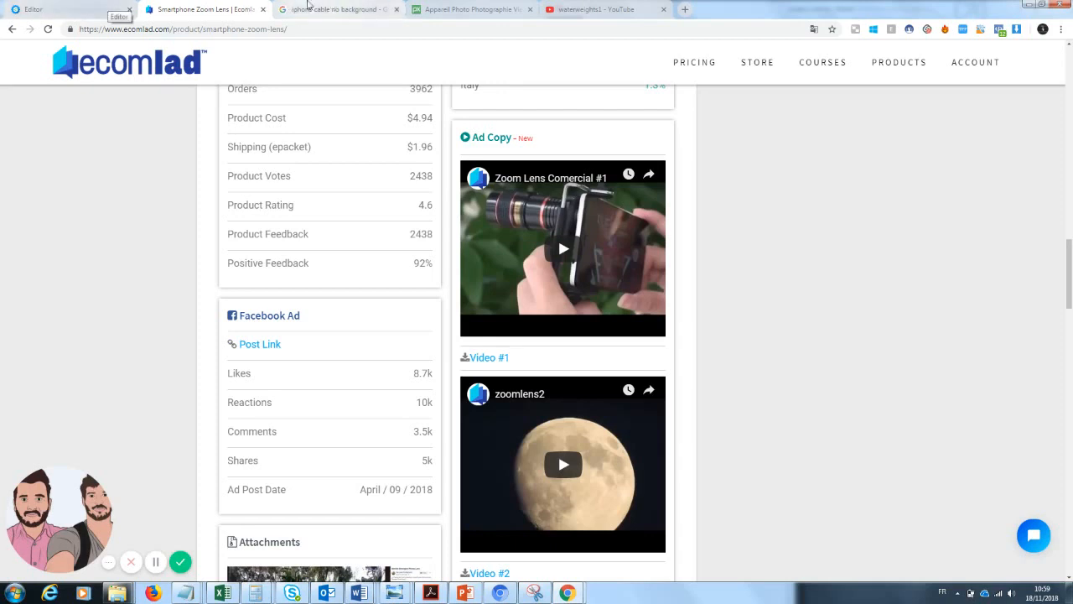
{"action": "left_click", "coordinate": [125, 9]}
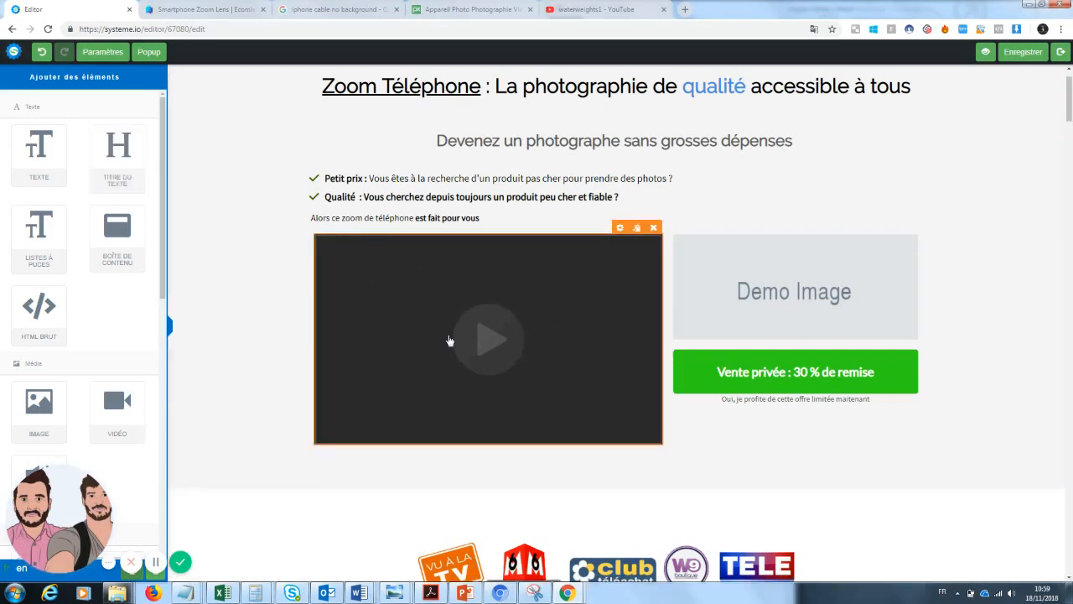
Step: Replace the video block's link with the YouTube URL ending v=wFm8jtsFT0w and save
{"action": "left_click", "coordinate": [621, 228]}
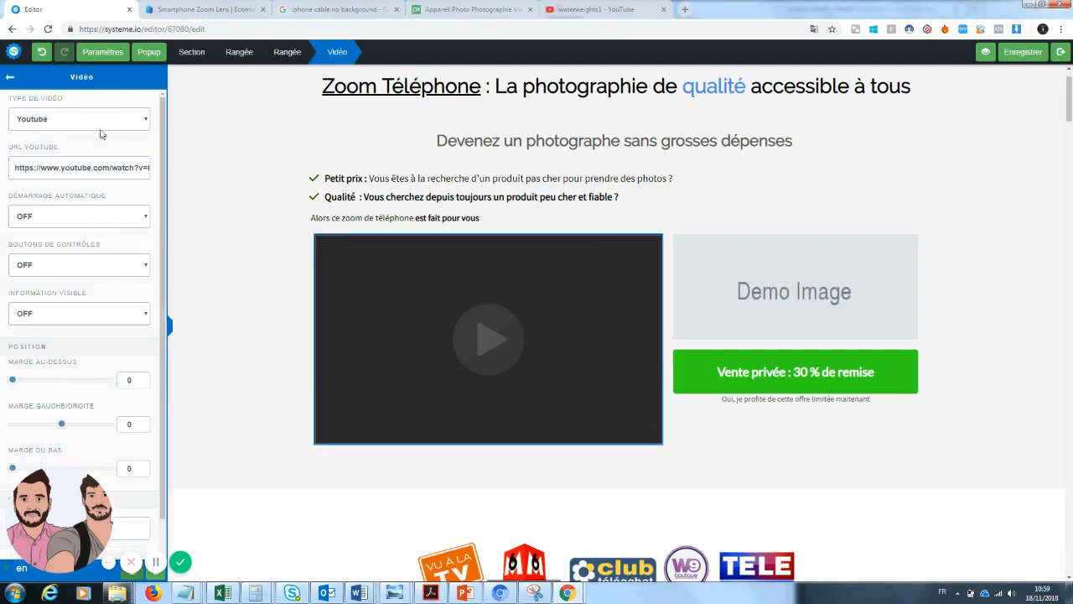
{"action": "triple_click", "coordinate": [97, 166]}
{"action": "type", "text": "https://www.youtube.com/watch?v=wFm8jtsFT0w"}
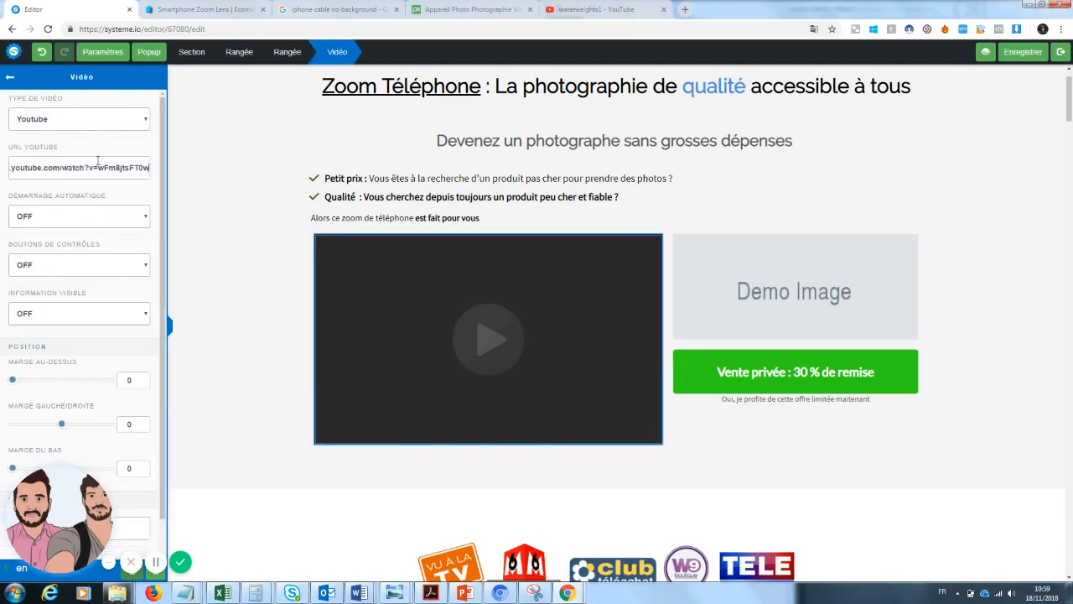
{"action": "left_click", "coordinate": [1026, 59]}
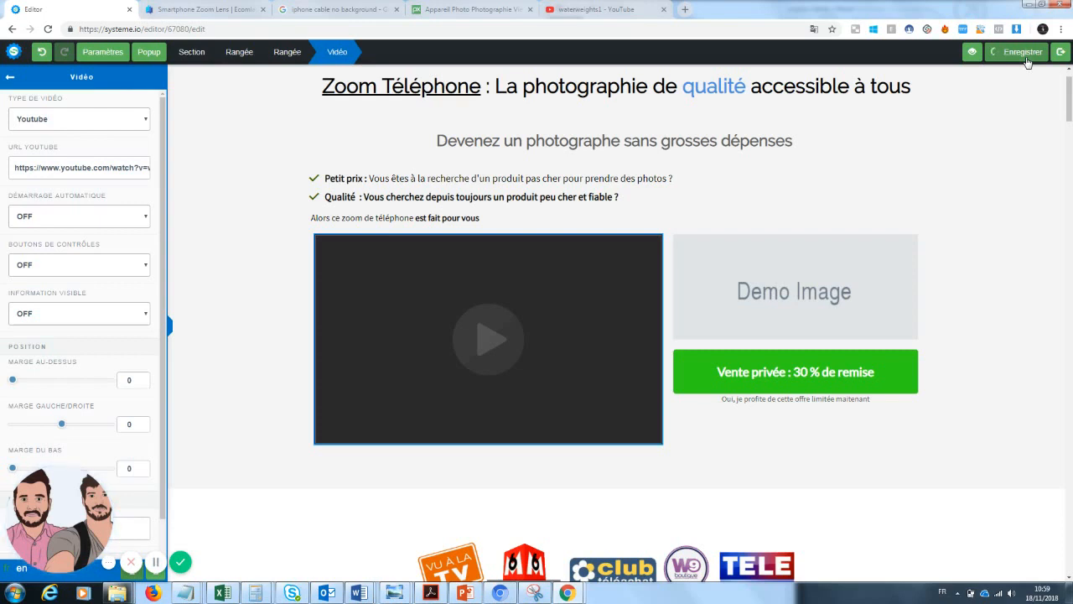
Step: Preview the sales page, getting past the blocked pop-up notice so it opens in a new tab
{"action": "left_click", "coordinate": [987, 55]}
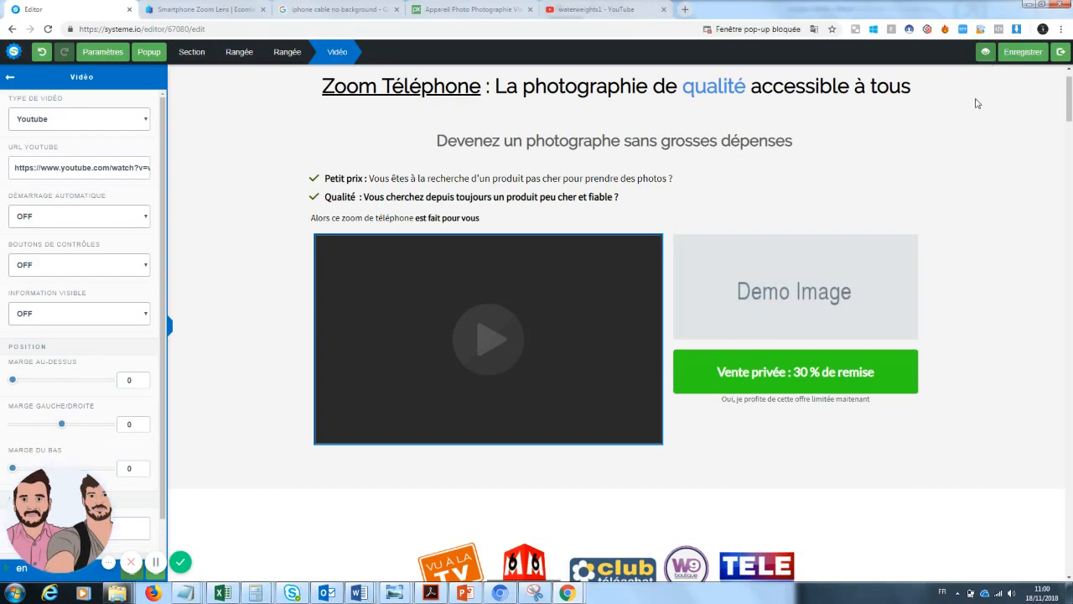
{"action": "left_click", "coordinate": [757, 29]}
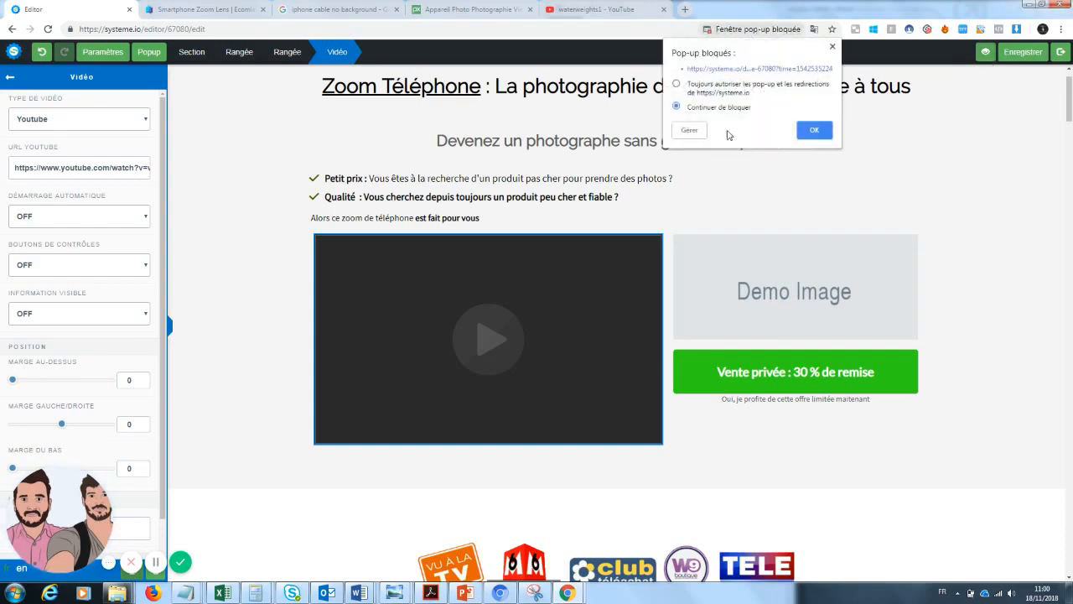
{"action": "left_click", "coordinate": [814, 130]}
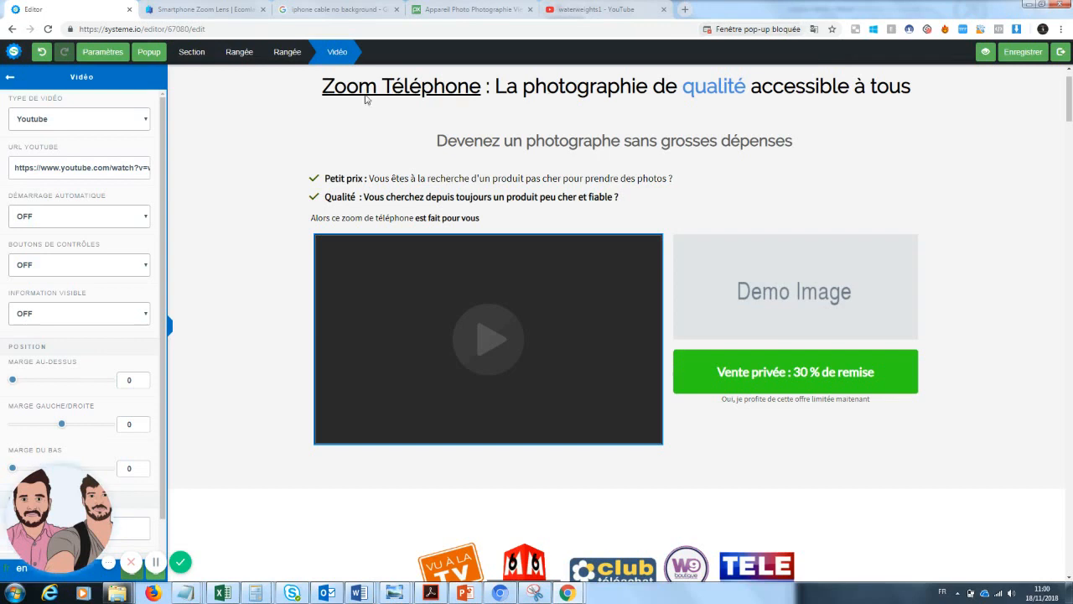
{"action": "left_click", "coordinate": [1015, 53]}
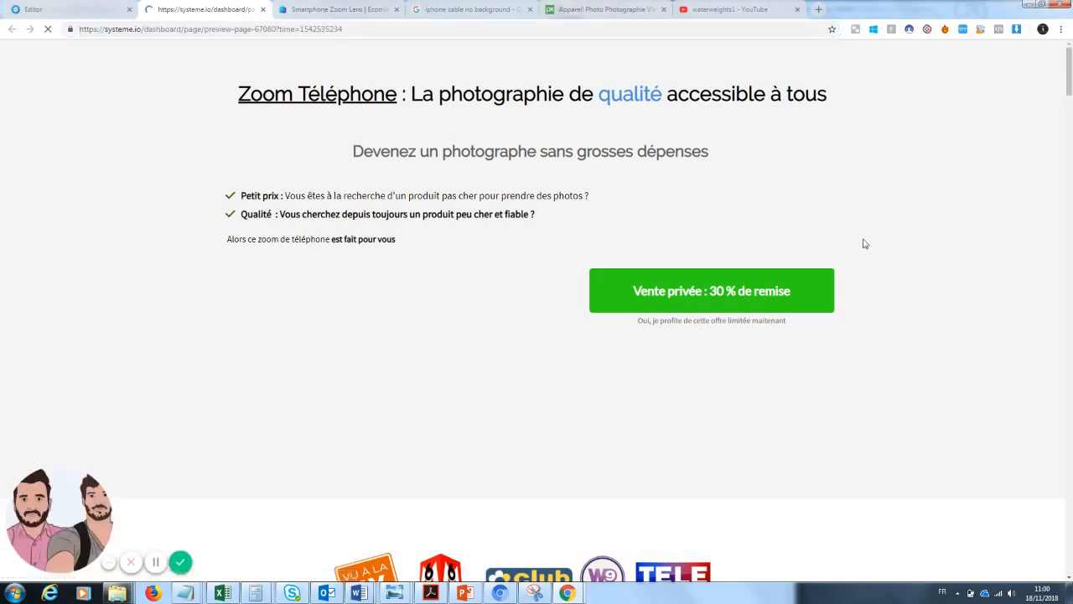
Step: Close the ATTENDEZ exit popup on the preview, check the embedded video, and return to the editor
{"action": "scroll", "coordinate": [1069, 89], "scroll_direction": "down", "scroll_amount": 1}
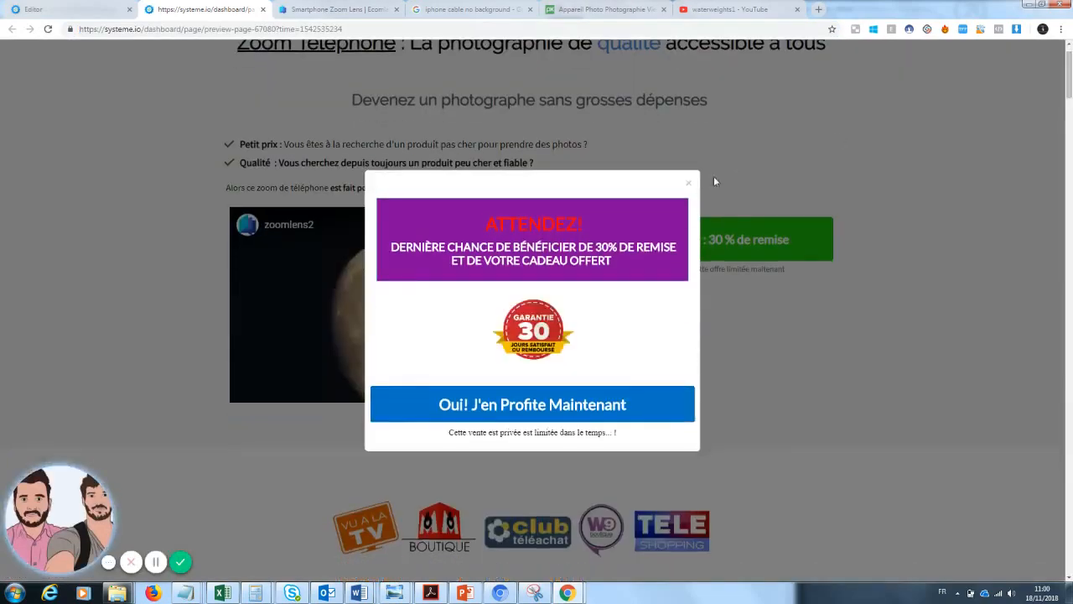
{"action": "left_click", "coordinate": [689, 183]}
{"action": "scroll", "coordinate": [1070, 78], "scroll_direction": "up", "scroll_amount": 1}
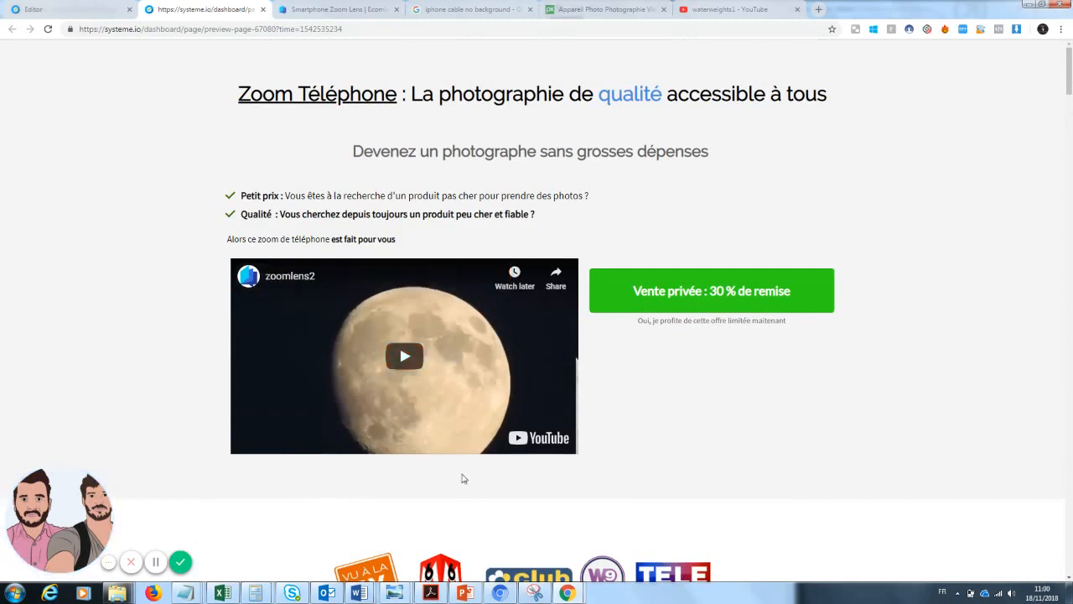
{"action": "left_click", "coordinate": [72, 9]}
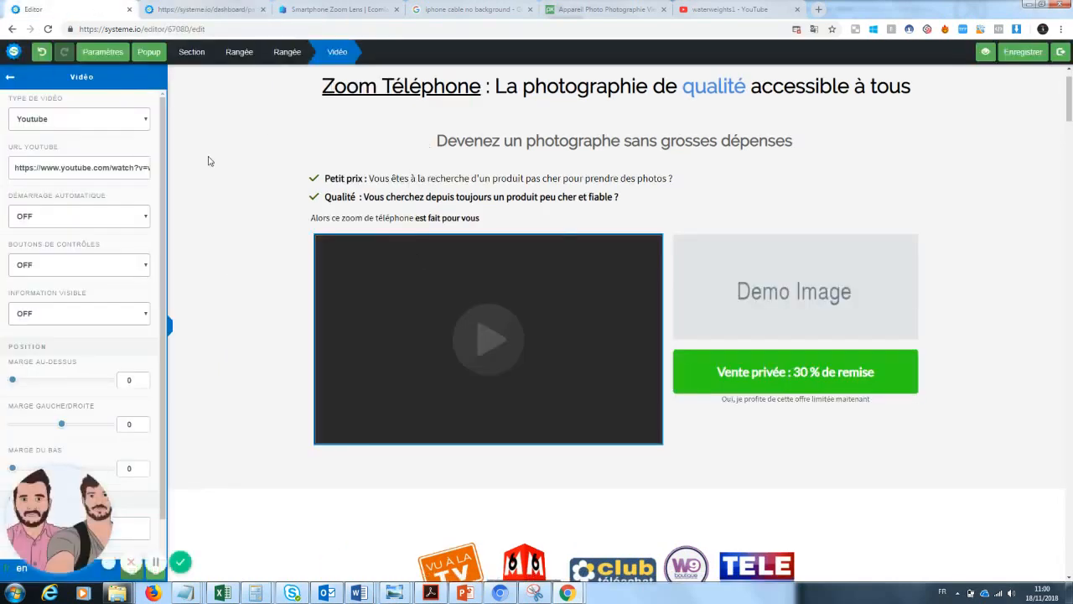
Step: Add a text block below the video reading 'VU sur YOUTUBE !!'
{"action": "left_click", "coordinate": [11, 80]}
{"action": "left_click_drag", "start_coordinate": [38, 147], "coordinate": [481, 462]}
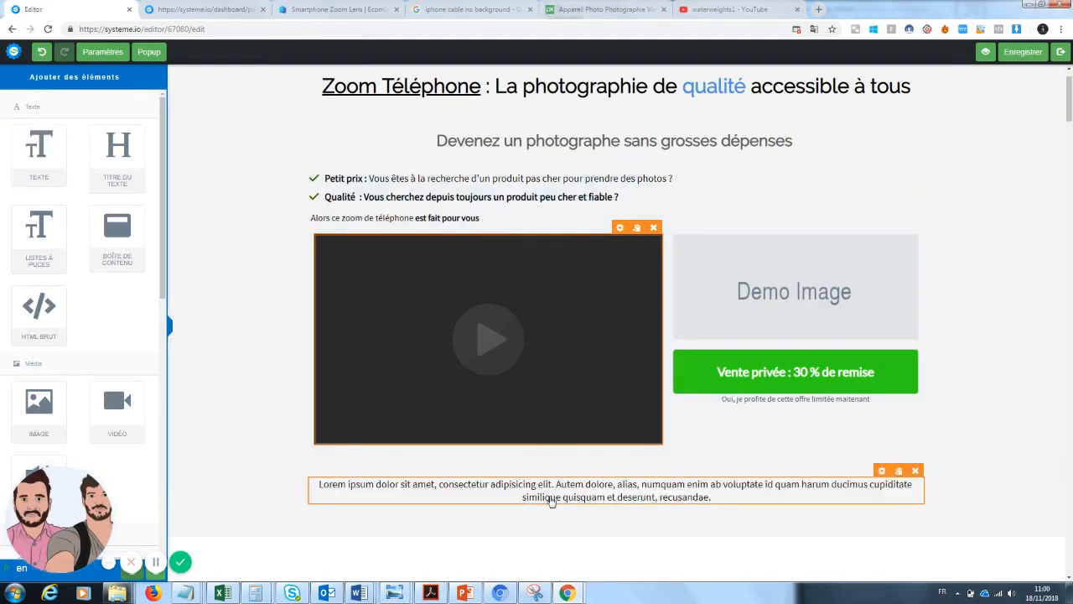
{"action": "left_click", "coordinate": [551, 500]}
{"action": "left_click_drag", "start_coordinate": [728, 498], "coordinate": [314, 483]}
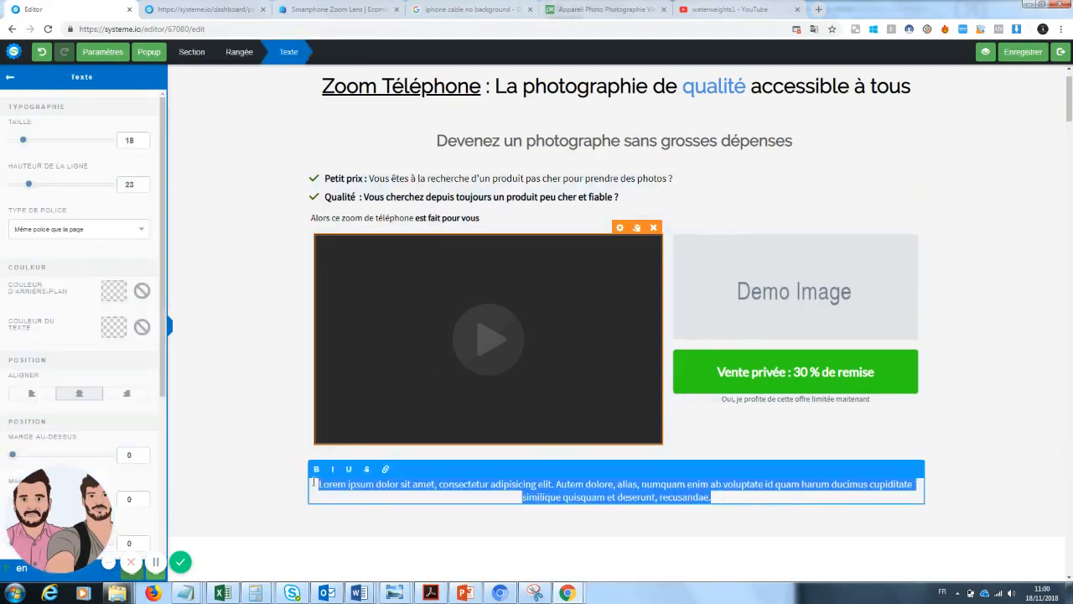
{"action": "type", "text": "VU sur"}
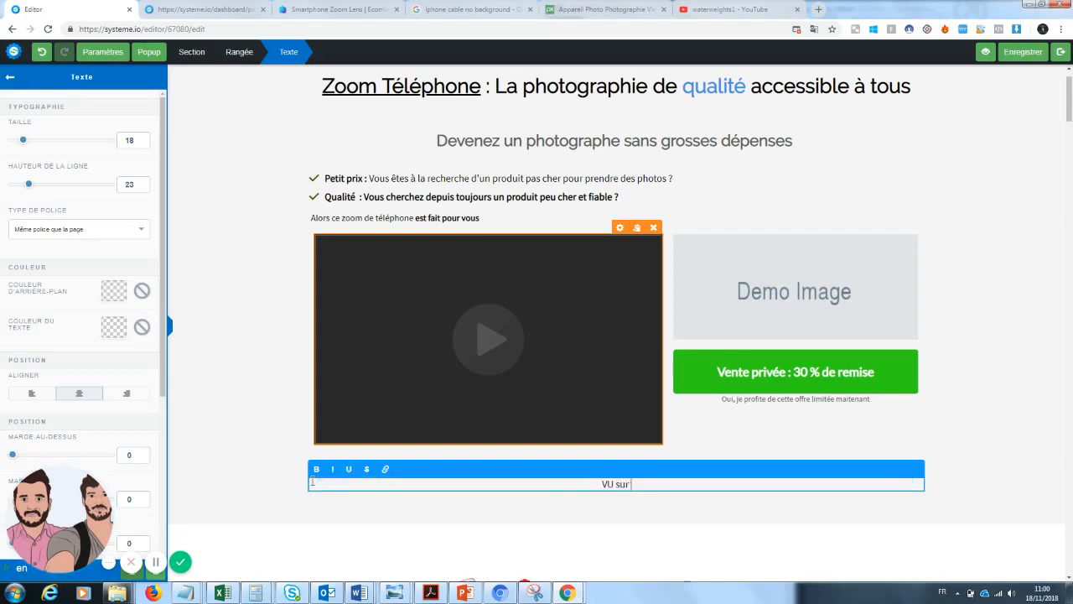
{"action": "type", "text": " YOUTUBE !!"}
Step: Inspect the Rangée and page Paramètres panels, leaving an empty 1/3-2/3 column row
{"action": "left_click_drag", "start_coordinate": [1071, 96], "coordinate": [1071, 109]}
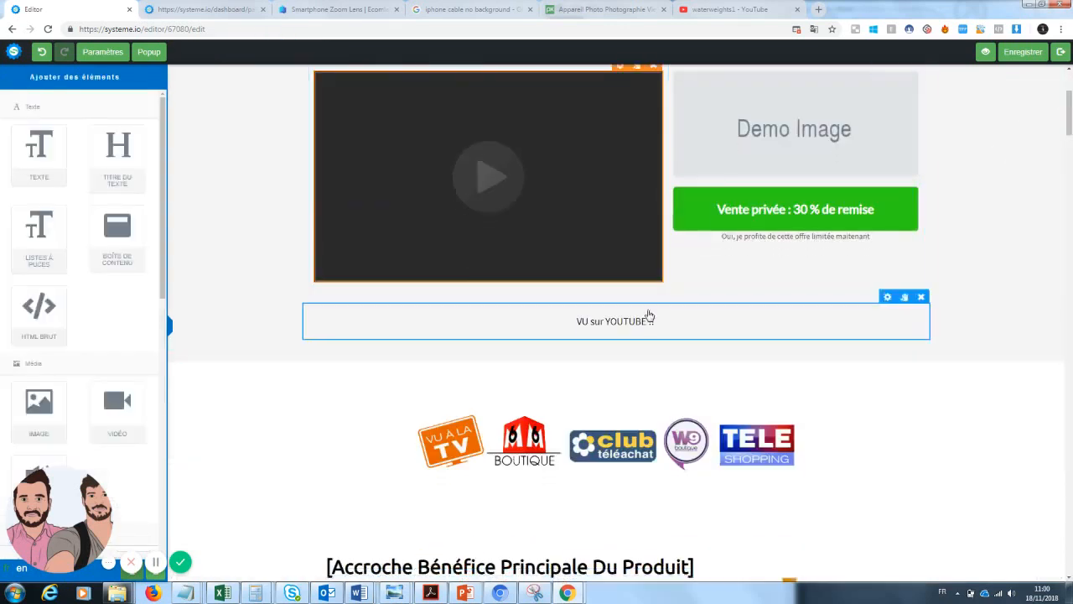
{"action": "left_click", "coordinate": [646, 318]}
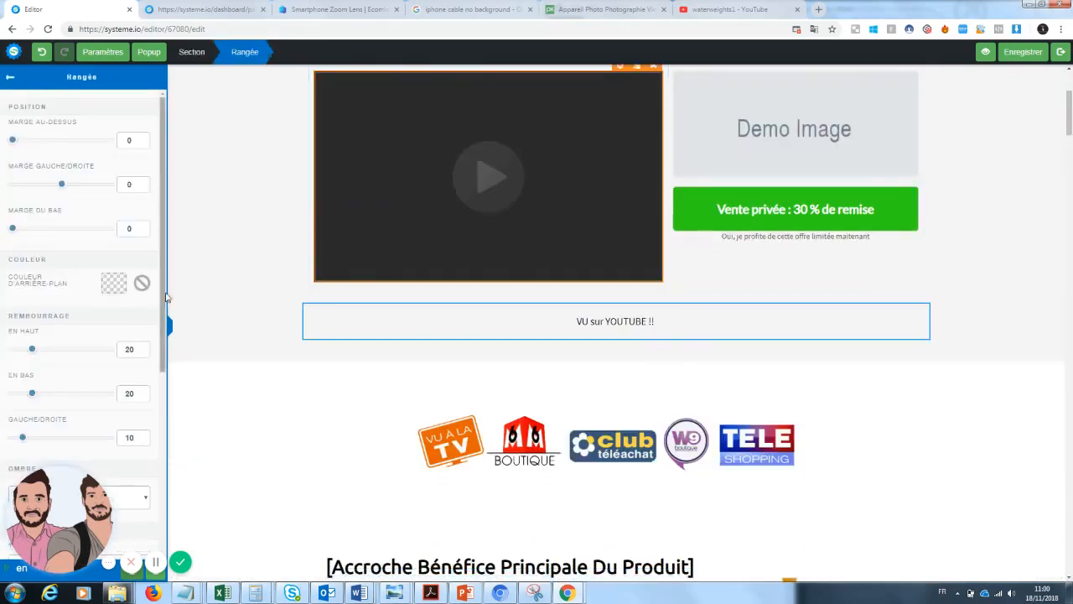
{"action": "scroll", "coordinate": [136, 318], "scroll_direction": "down", "scroll_amount": 5}
{"action": "left_click_drag", "start_coordinate": [41, 508], "coordinate": [261, 510]}
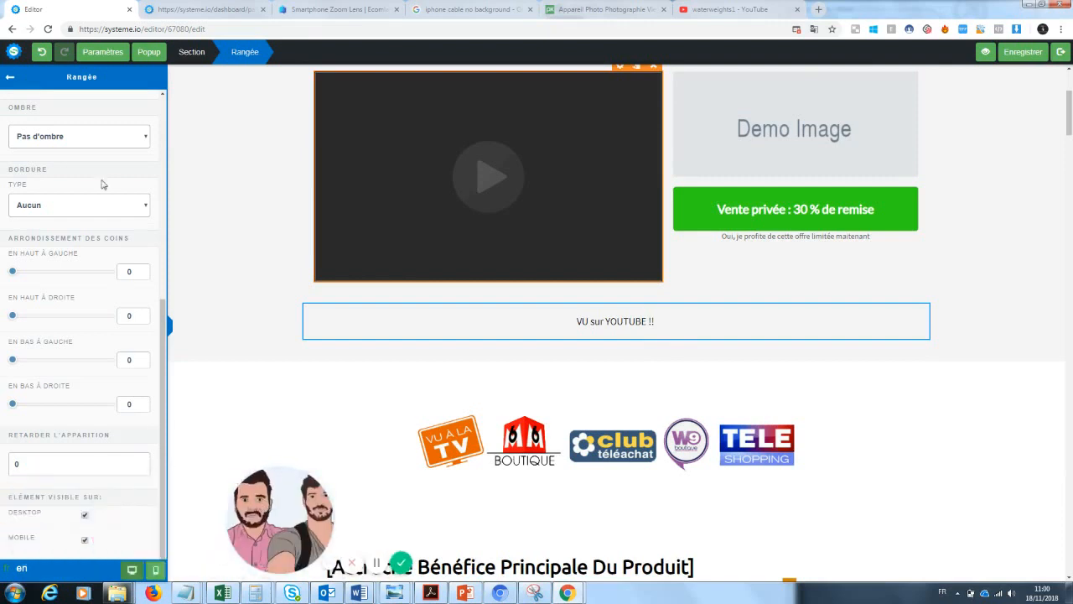
{"action": "left_click", "coordinate": [102, 51]}
{"action": "scroll", "coordinate": [151, 335], "scroll_direction": "down", "scroll_amount": 4}
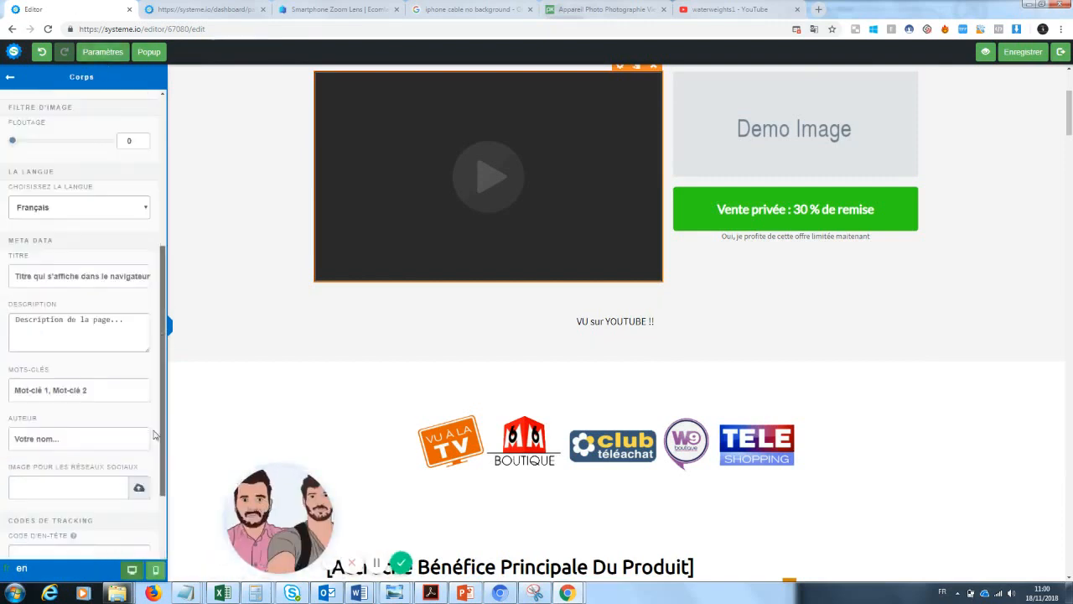
{"action": "scroll", "coordinate": [148, 180], "scroll_direction": "up", "scroll_amount": 3}
{"action": "left_click", "coordinate": [115, 53]}
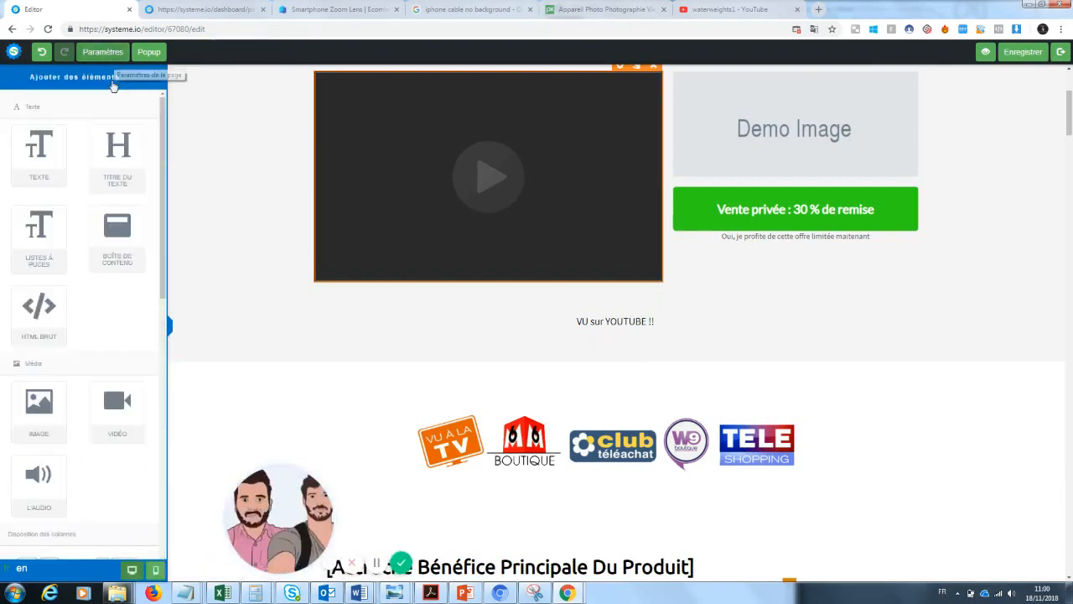
{"action": "scroll", "coordinate": [160, 315], "scroll_direction": "down", "scroll_amount": 5}
Step: Add a 1/3-2/3 column row under the video with 'VU sur Youtube !!' in the left column
{"action": "left_click_drag", "start_coordinate": [109, 360], "coordinate": [570, 292]}
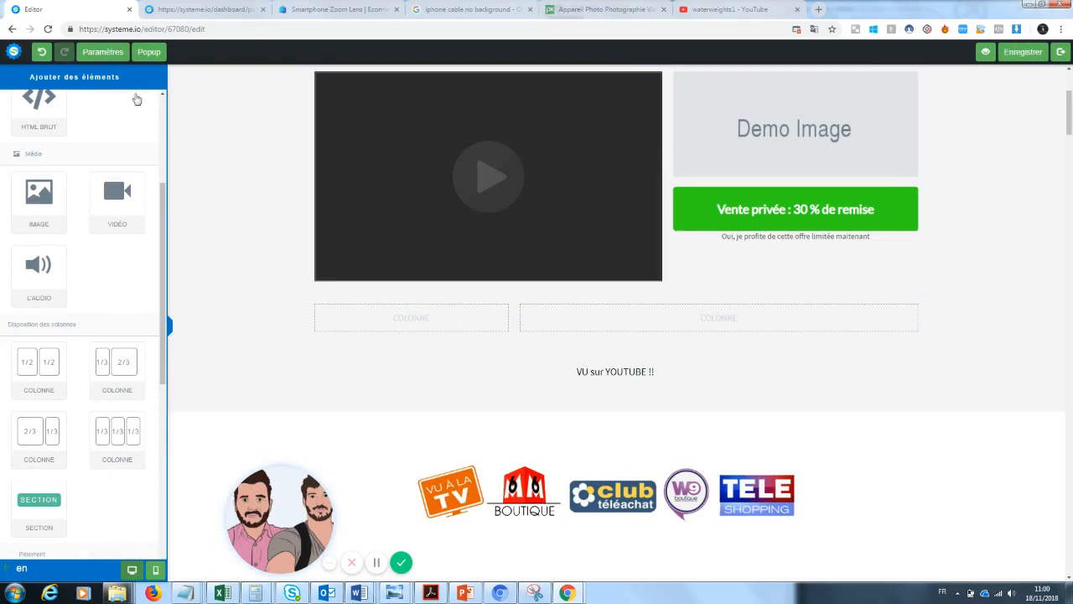
{"action": "left_click_drag", "start_coordinate": [162, 297], "coordinate": [165, 178]}
{"action": "left_click_drag", "start_coordinate": [63, 159], "coordinate": [429, 319]}
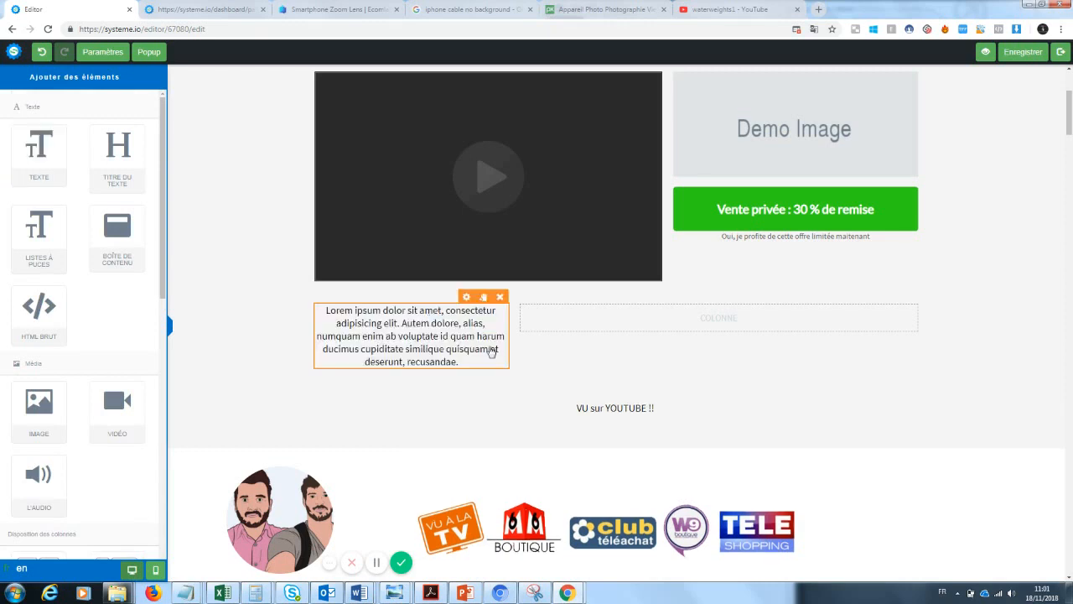
{"action": "triple_click", "coordinate": [491, 351]}
{"action": "key", "text": "BackSpace"}
{"action": "type", "text": "VU su"}
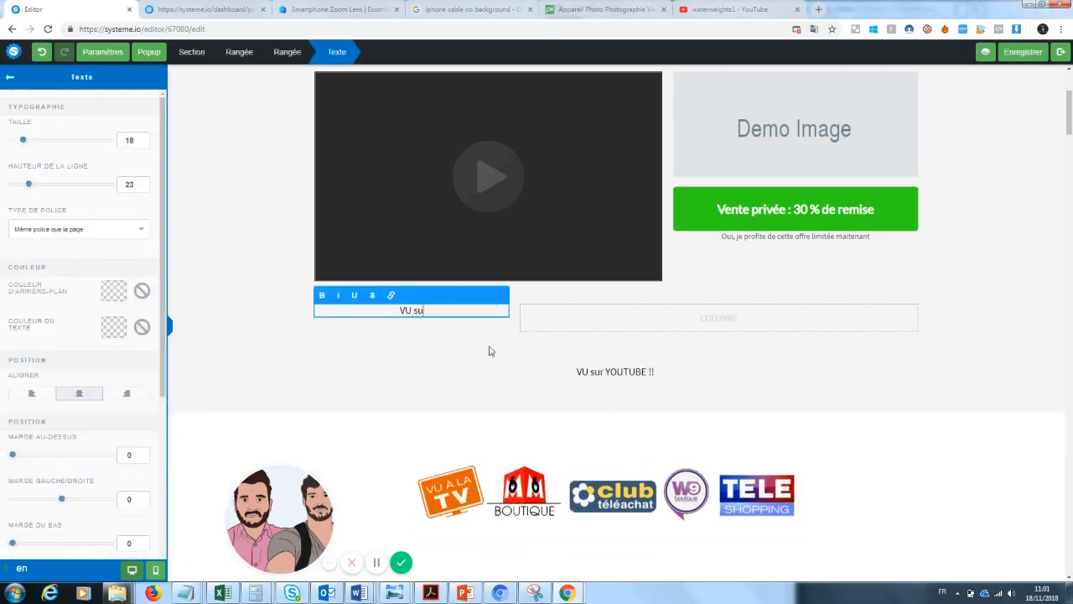
{"action": "type", "text": "r Youtube !!"}
{"action": "left_click", "coordinate": [509, 384]}
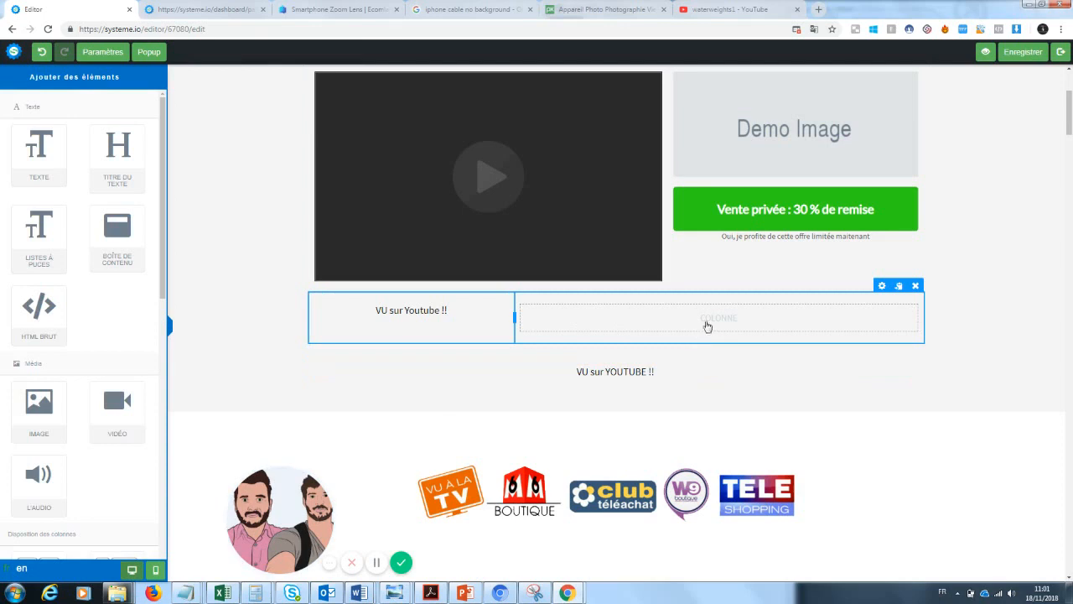
Step: Fill the right column with the text 'Des milliers de clients déjàn satisfaits !'
{"action": "left_click_drag", "start_coordinate": [39, 151], "coordinate": [707, 309]}
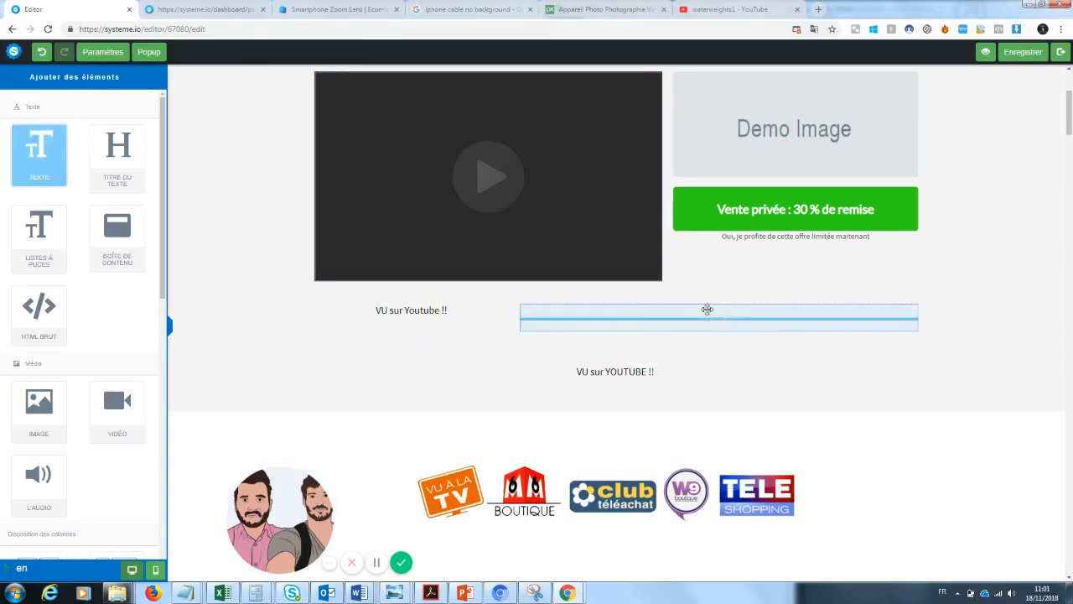
{"action": "triple_click", "coordinate": [683, 325]}
{"action": "key", "text": "BackSpace"}
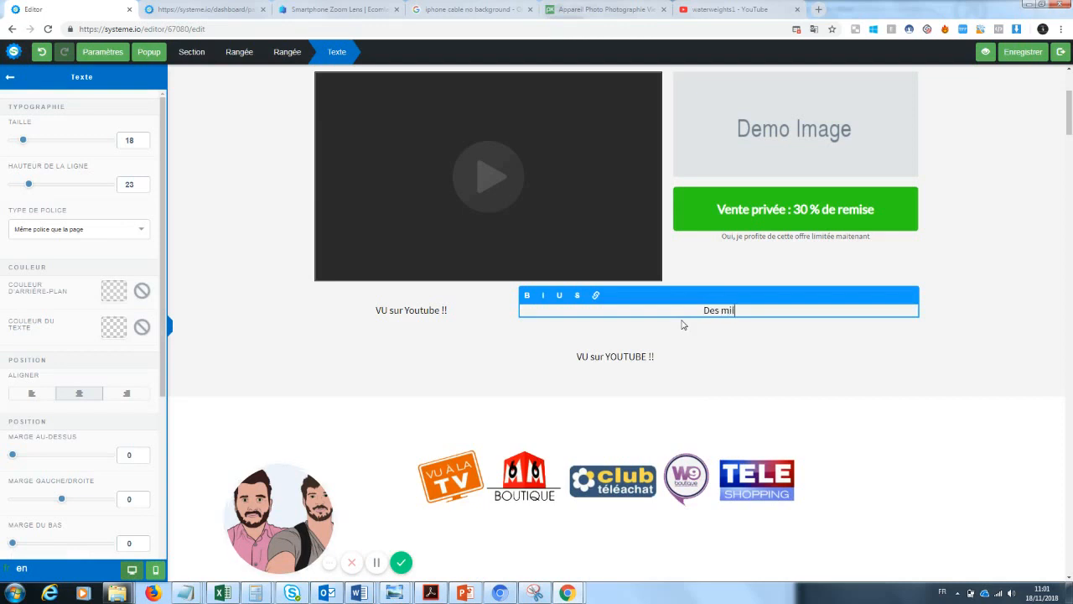
{"action": "type", "text": "Des milliers de clients déjàn satis"}
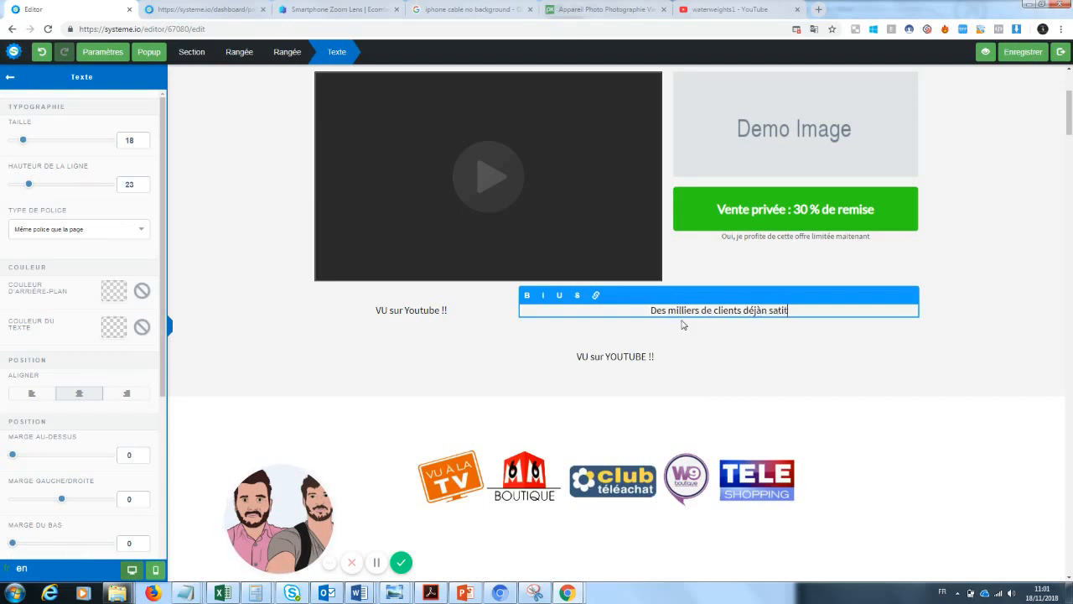
{"action": "type", "text": "faits !"}
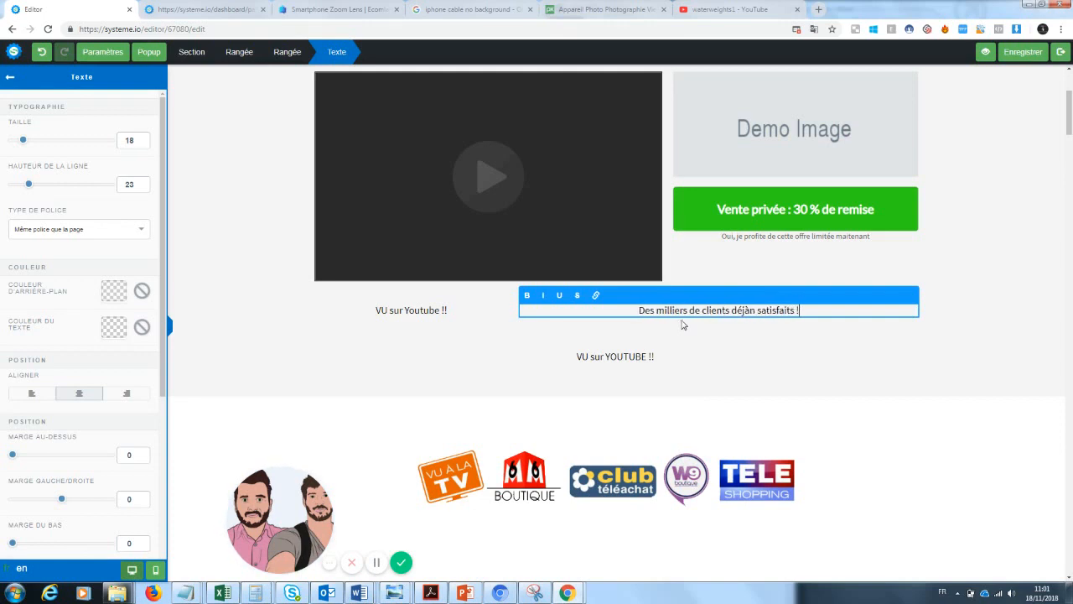
Step: Delete the old 'VU sur YOUTUBE !!' line
{"action": "left_click", "coordinate": [625, 378]}
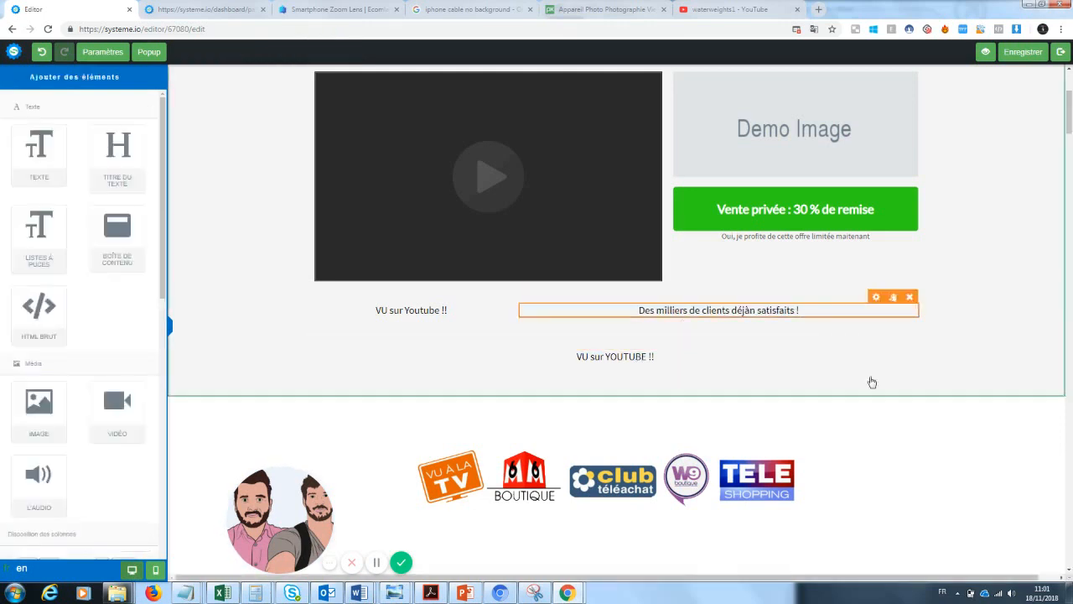
{"action": "left_click", "coordinate": [921, 332]}
{"action": "left_click", "coordinate": [584, 92]}
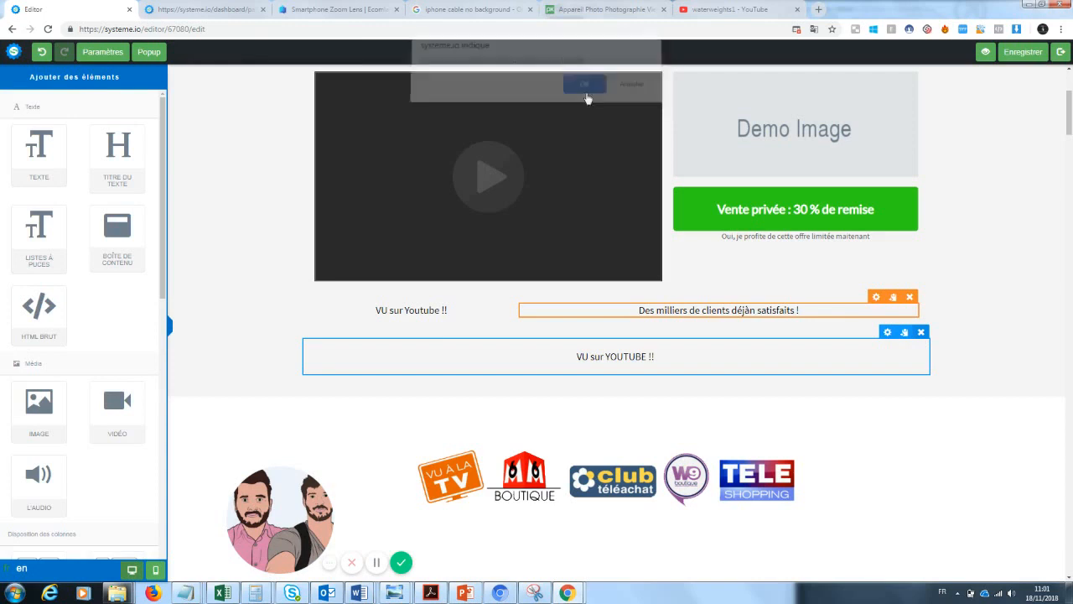
Step: Make the 'VU sur Youtube !!' caption size 32 and red
{"action": "left_click_drag", "start_coordinate": [453, 312], "coordinate": [362, 312]}
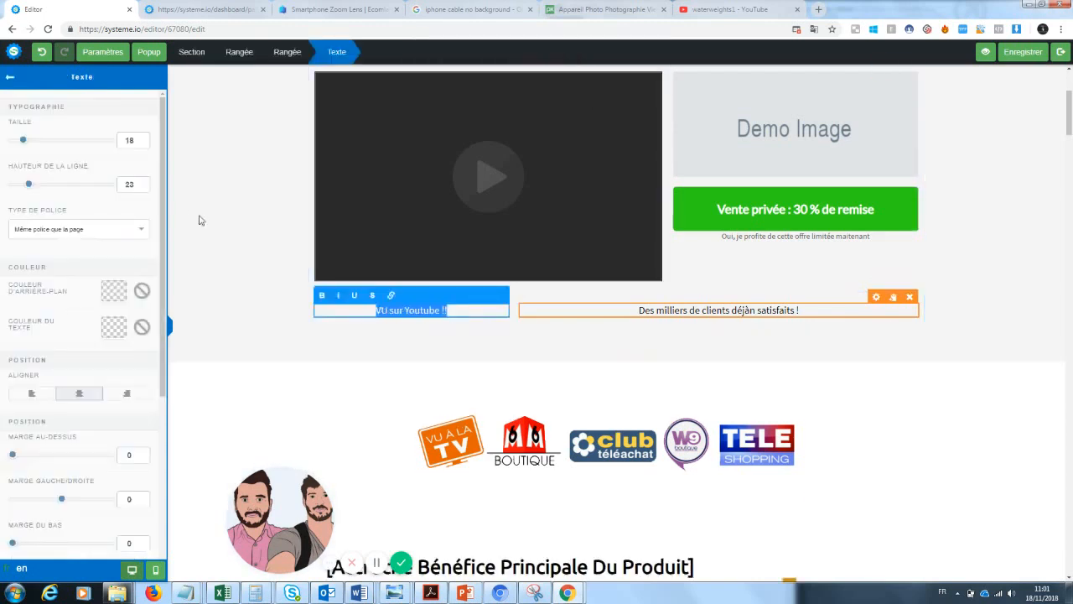
{"action": "left_click_drag", "start_coordinate": [36, 146], "coordinate": [40, 146]}
{"action": "left_click", "coordinate": [123, 337]}
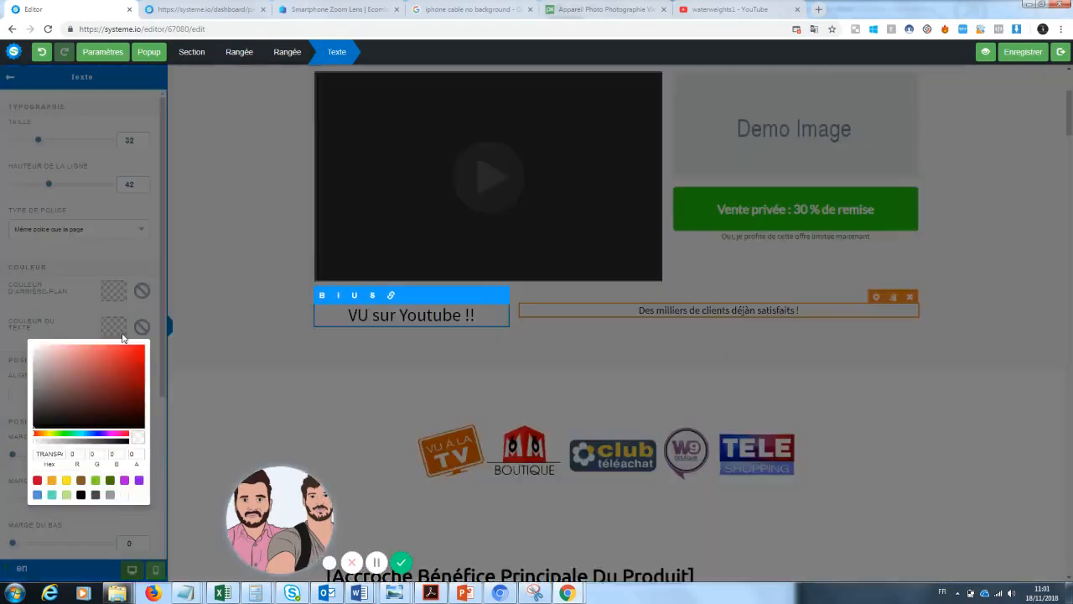
{"action": "left_click", "coordinate": [139, 357]}
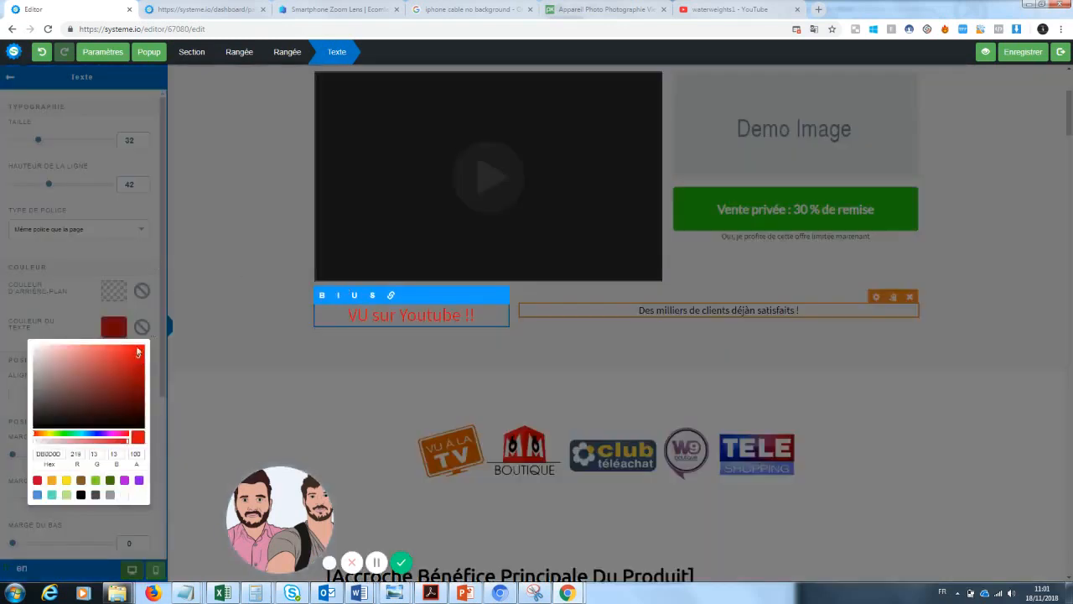
{"action": "left_click", "coordinate": [185, 315]}
Step: Recolour the words 'VU sur' dark grey 3B3636, leaving 'Youtube !!' red
{"action": "left_click_drag", "start_coordinate": [399, 315], "coordinate": [362, 316]}
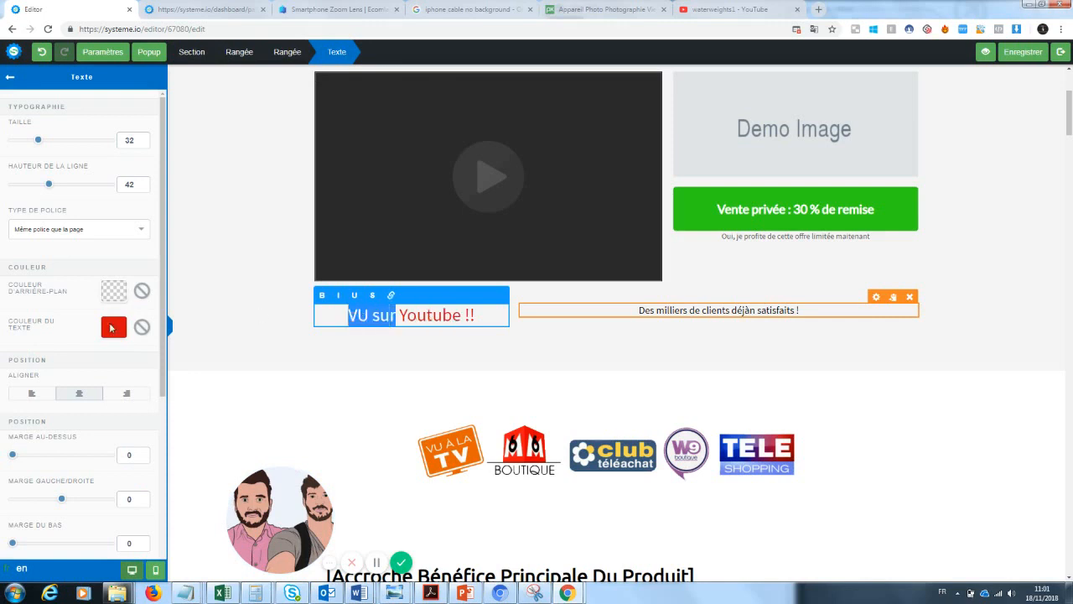
{"action": "left_click", "coordinate": [115, 333]}
{"action": "left_click", "coordinate": [44, 407]}
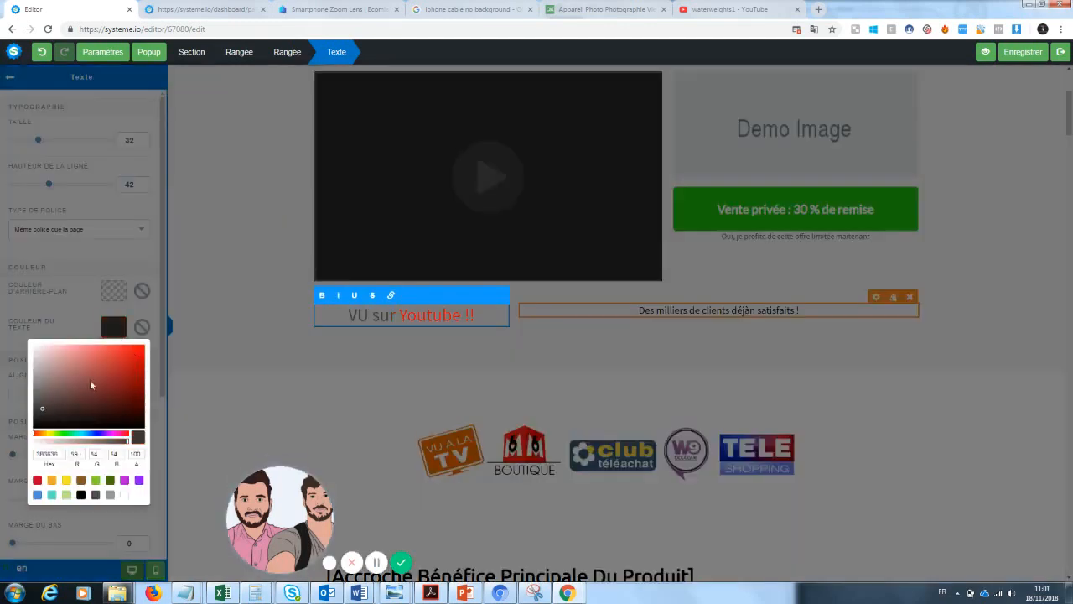
{"action": "left_click", "coordinate": [355, 356]}
{"action": "left_click", "coordinate": [613, 346]}
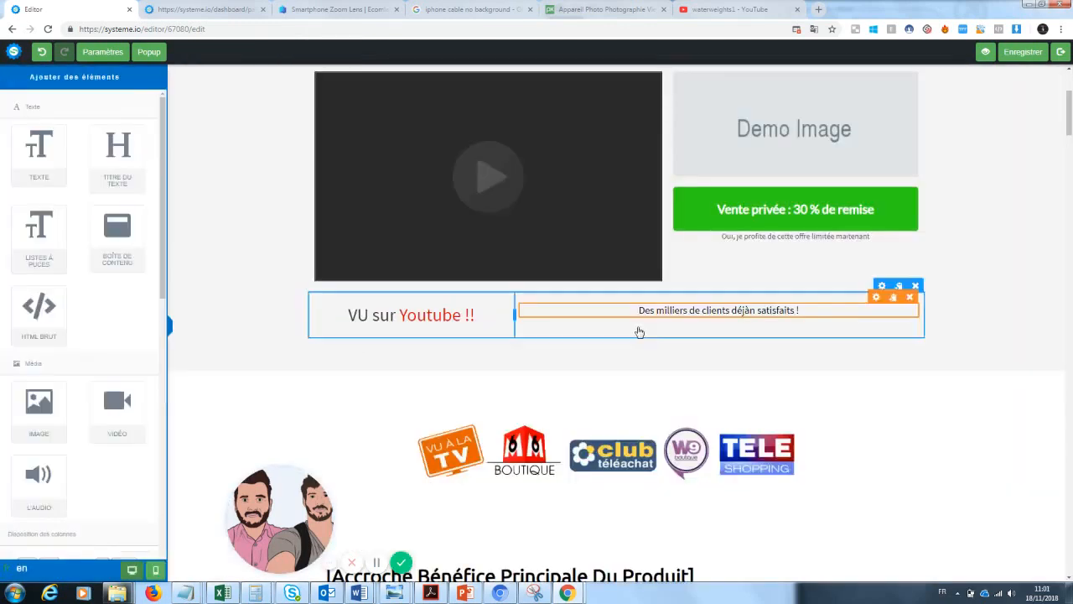
{"action": "left_click", "coordinate": [656, 303]}
{"action": "left_click", "coordinate": [869, 391]}
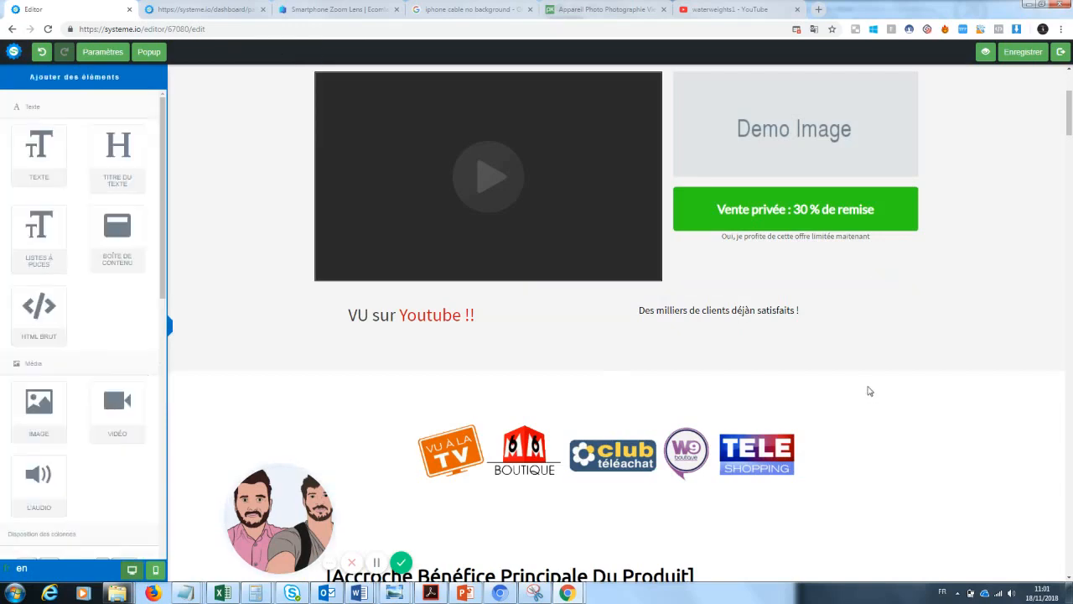
{"action": "scroll", "coordinate": [1066, 126], "scroll_direction": "up", "scroll_amount": 3}
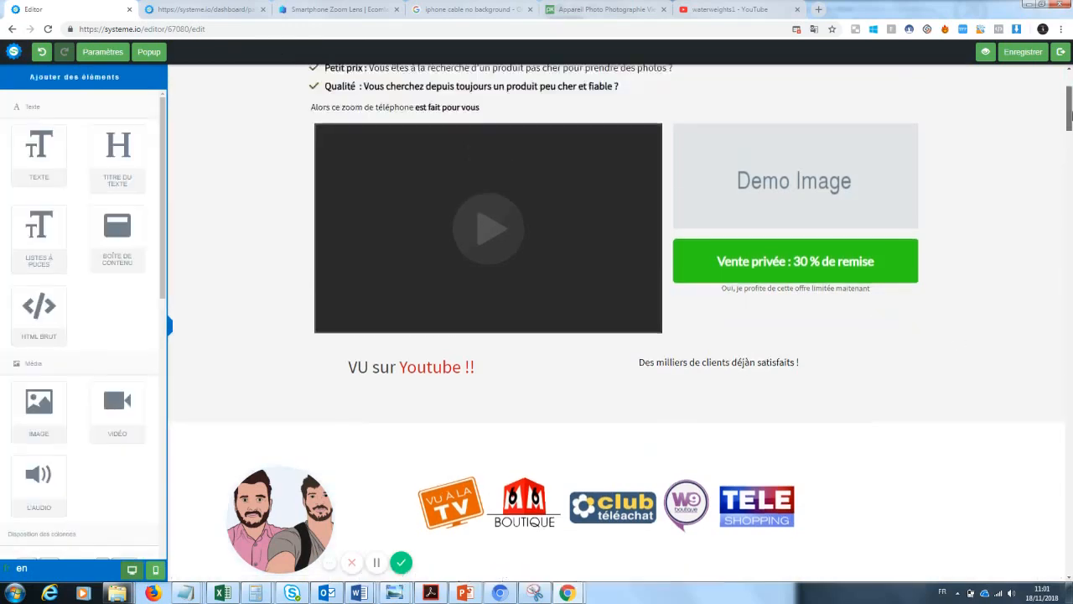
{"action": "scroll", "coordinate": [1069, 100], "scroll_direction": "down", "scroll_amount": 2}
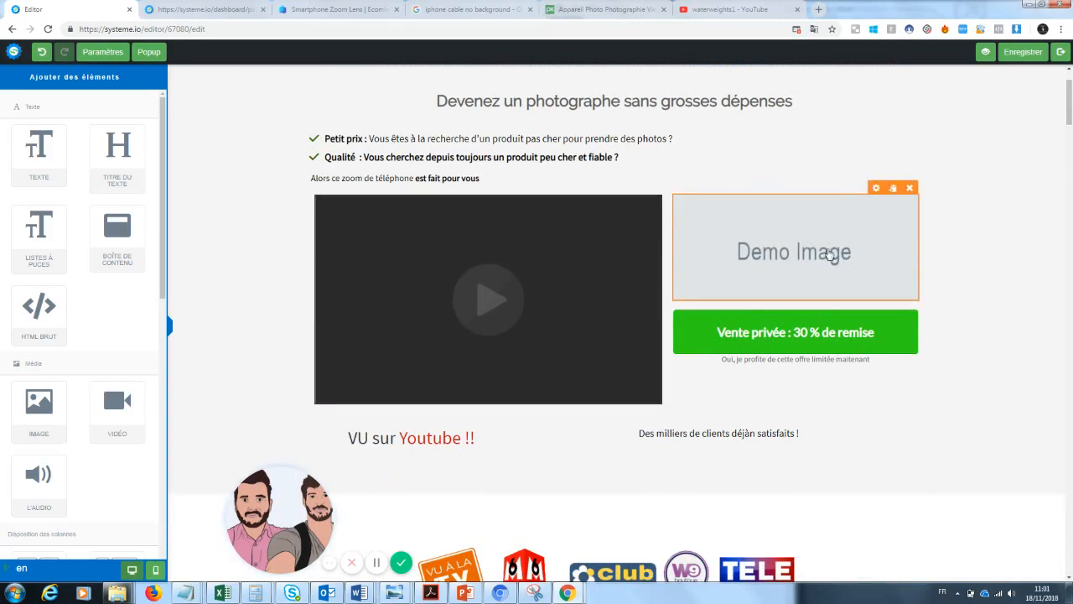
Step: Replace the Demo Image beside the video with the uploaded zoomlenspic2 photo from Vos images
{"action": "left_click", "coordinate": [752, 273]}
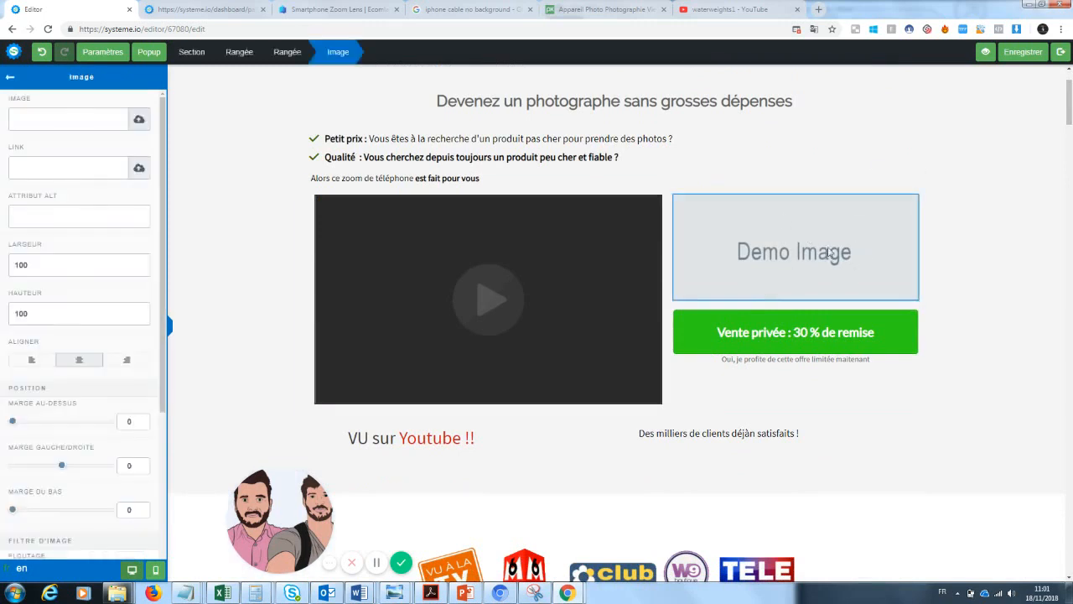
{"action": "left_click", "coordinate": [138, 119]}
{"action": "left_click", "coordinate": [533, 246]}
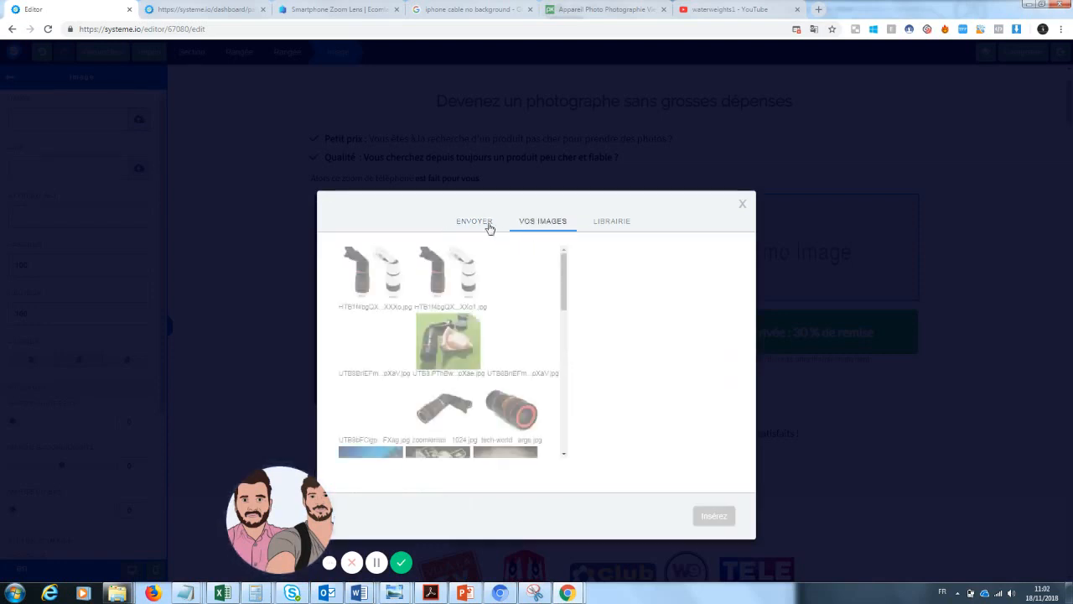
{"action": "left_click_drag", "start_coordinate": [287, 513], "coordinate": [106, 512]}
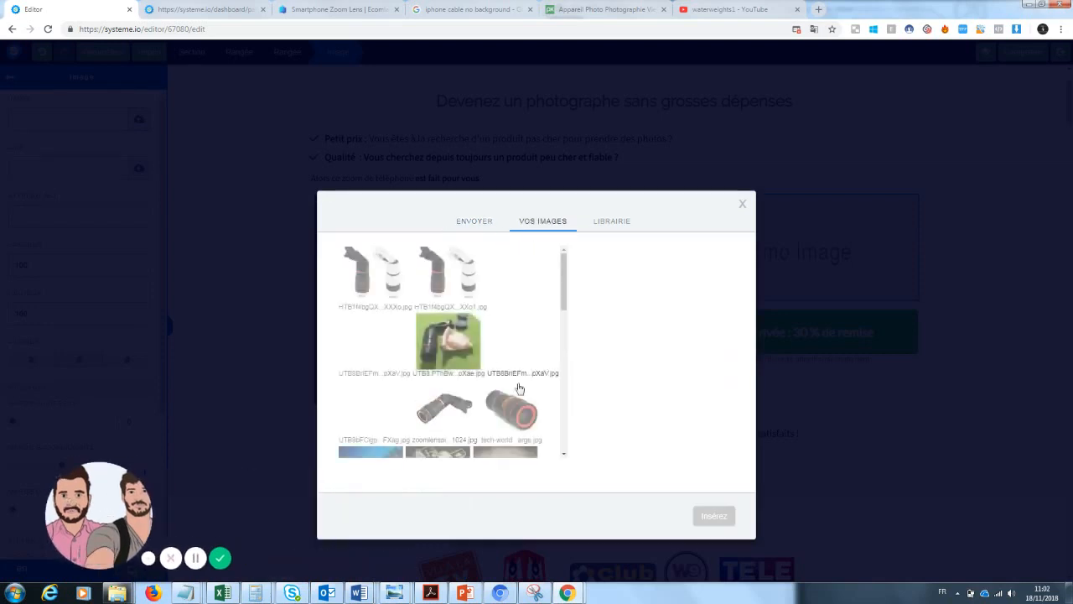
{"action": "left_click_drag", "start_coordinate": [566, 287], "coordinate": [566, 309]}
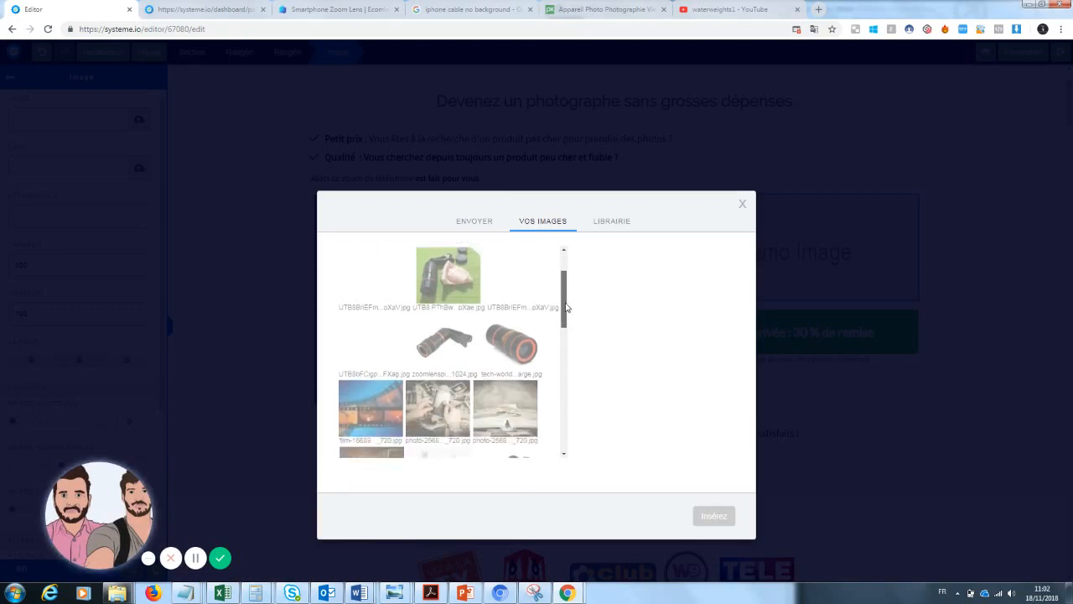
{"action": "left_click", "coordinate": [444, 342]}
{"action": "left_click", "coordinate": [708, 525]}
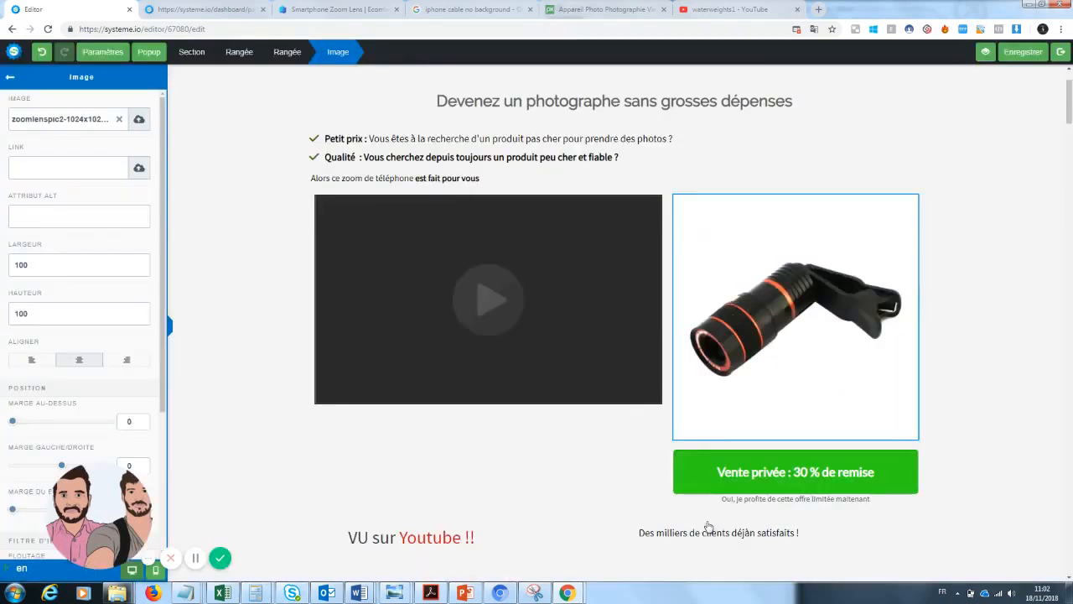
{"action": "left_click", "coordinate": [1005, 295]}
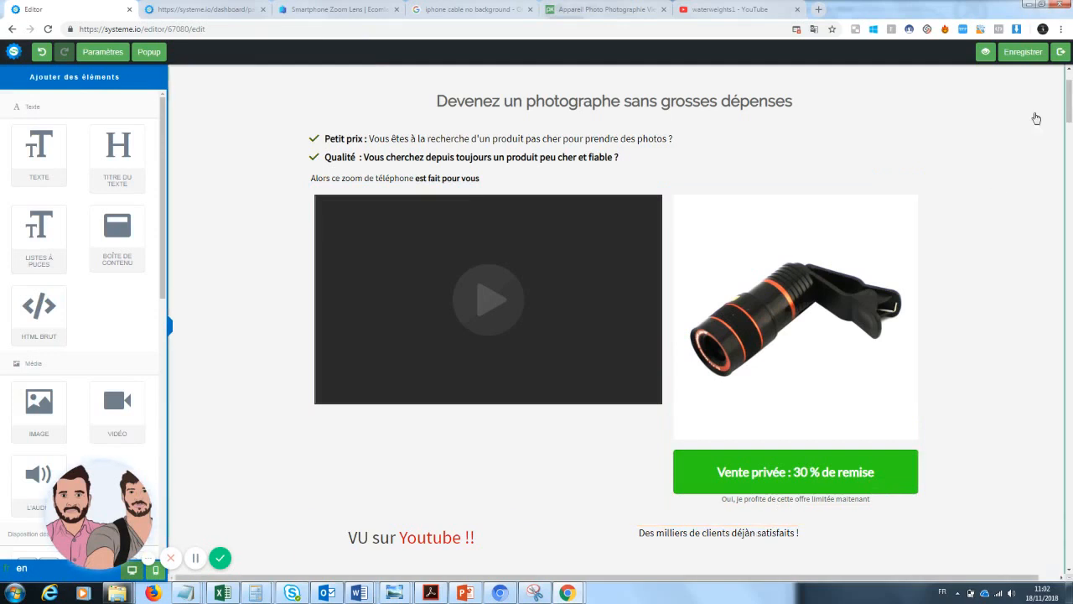
Step: Add a three-column row below the captions and correct 'déjàn' to 'déjà'
{"action": "scroll", "coordinate": [1069, 95], "scroll_direction": "up", "scroll_amount": 1}
{"action": "left_click_drag", "start_coordinate": [1070, 94], "coordinate": [1070, 126]}
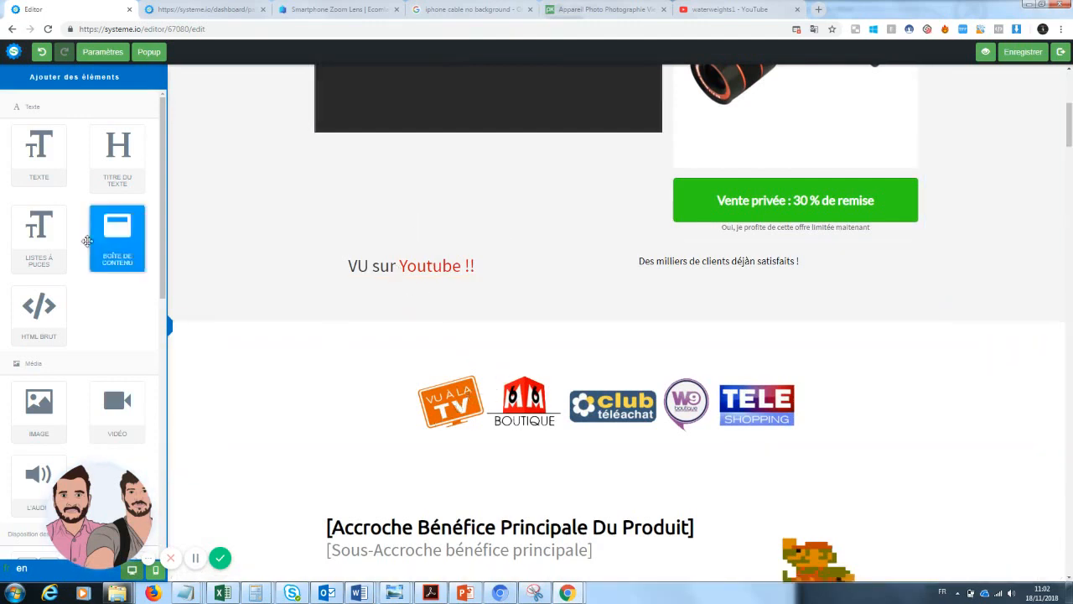
{"action": "scroll", "coordinate": [47, 333], "scroll_direction": "down", "scroll_amount": 3}
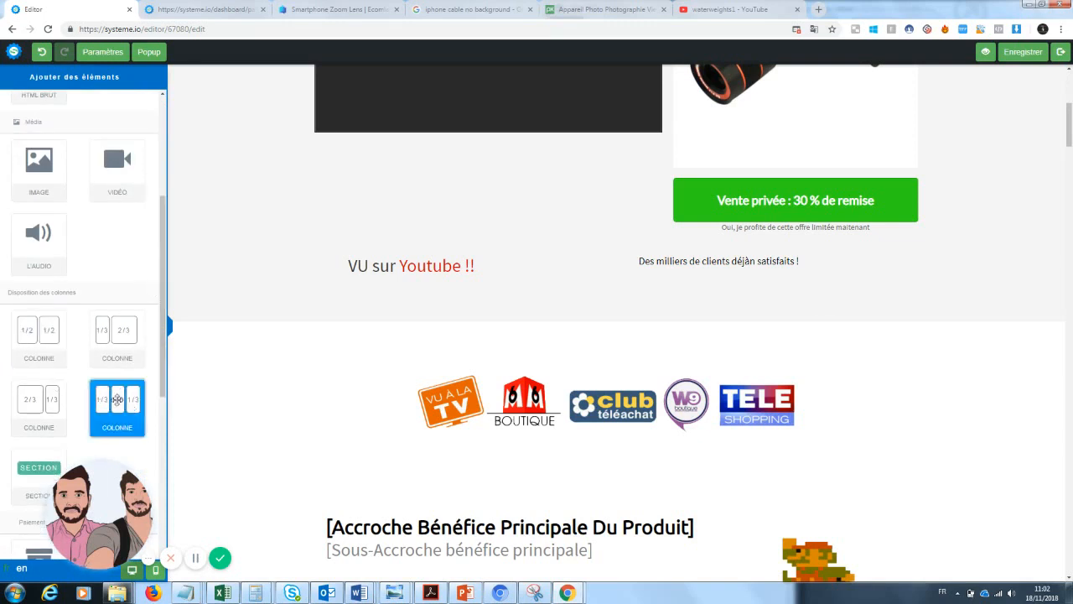
{"action": "left_click_drag", "start_coordinate": [490, 313], "coordinate": [470, 300]}
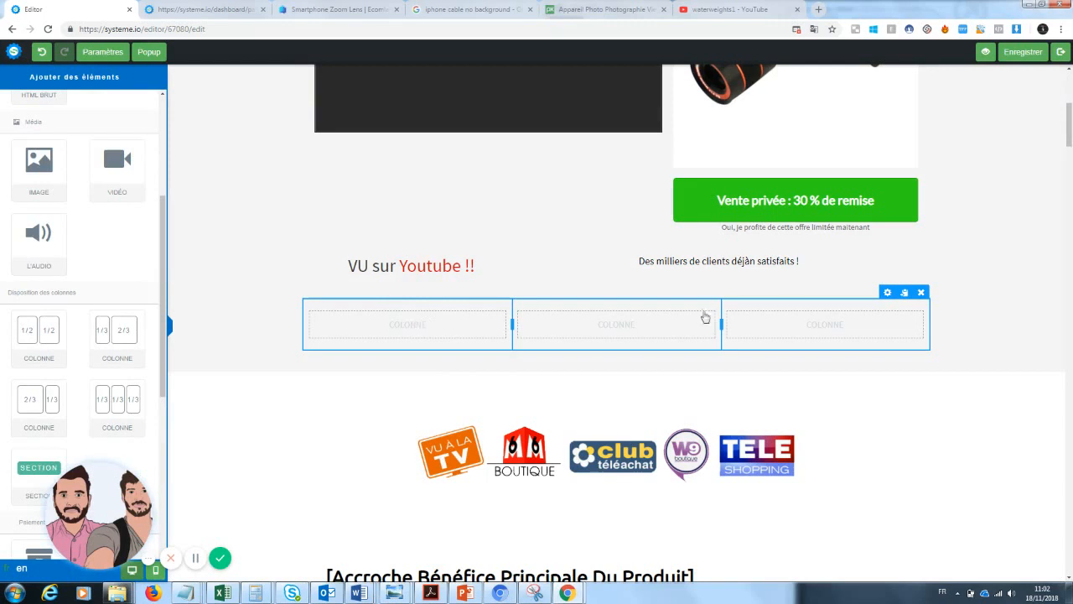
{"action": "left_click", "coordinate": [755, 261]}
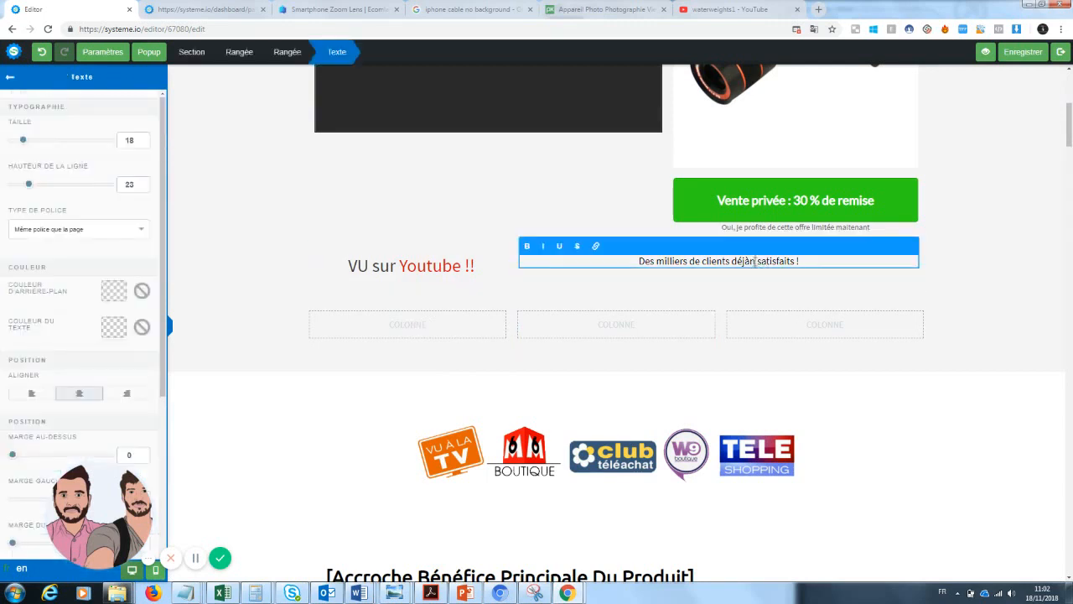
{"action": "key", "text": "BackSpace"}
Step: Delete the empty three-column row beneath the captions
{"action": "left_click", "coordinate": [421, 341]}
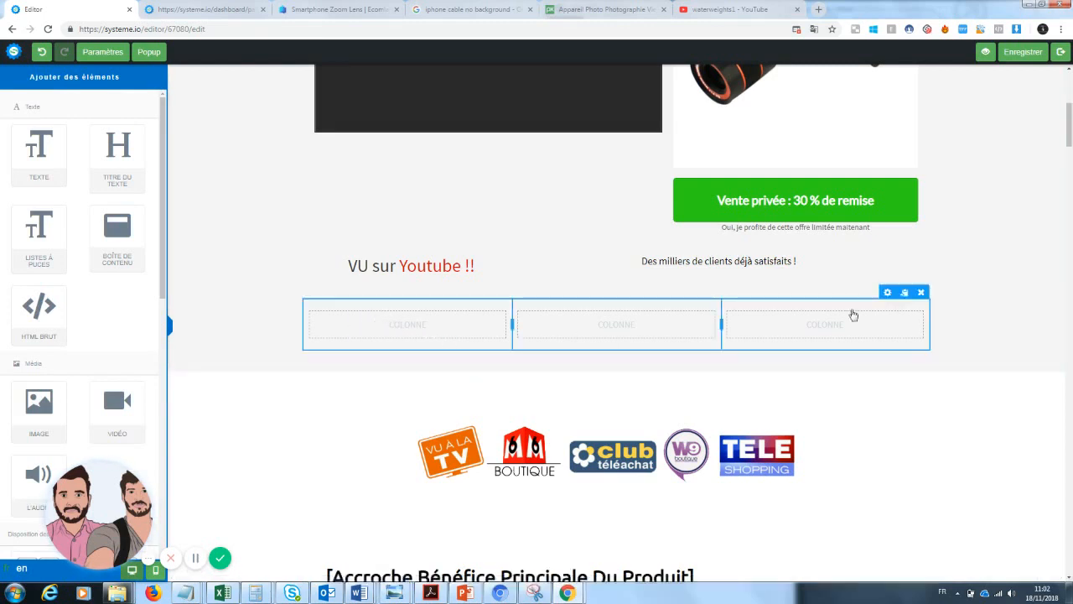
{"action": "left_click", "coordinate": [921, 293]}
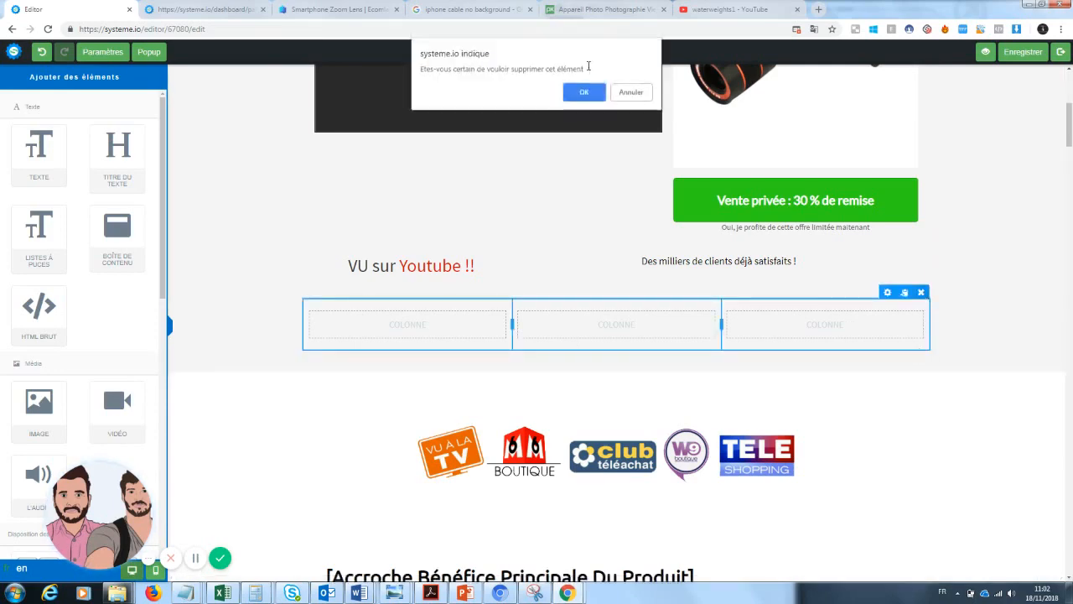
{"action": "left_click", "coordinate": [587, 93]}
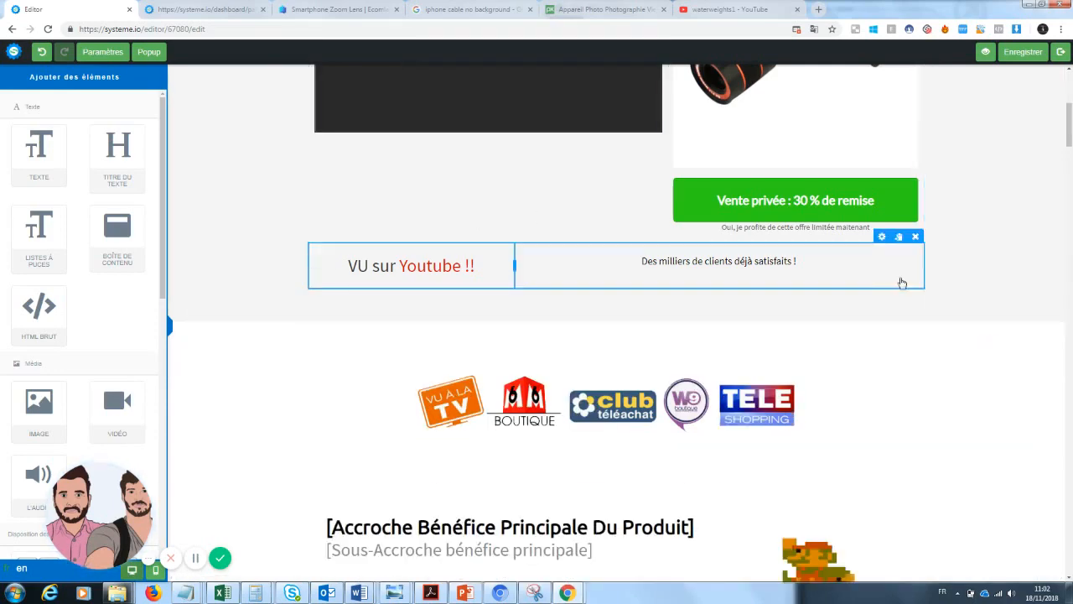
{"action": "mouse_move", "coordinate": [1069, 126]}
{"action": "left_mouse_down"}
{"action": "mouse_move", "coordinate": [1069, 73]}
{"action": "mouse_move", "coordinate": [1070, 144]}
{"action": "left_mouse_up"}
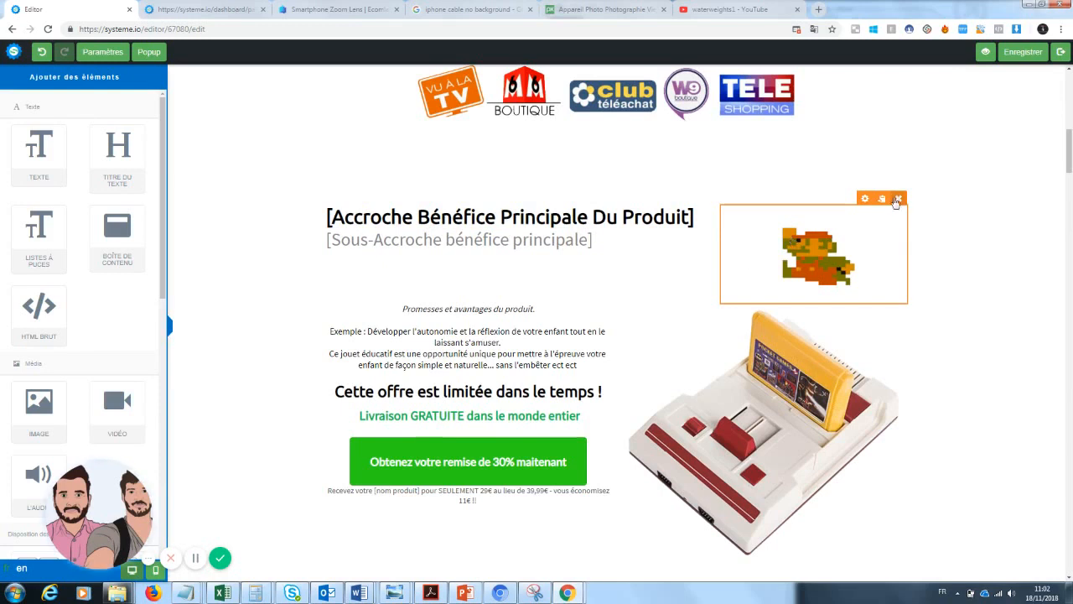
Step: Replace the pixel-art image beside the headline with the front-facing lens photo
{"action": "left_click", "coordinate": [856, 246]}
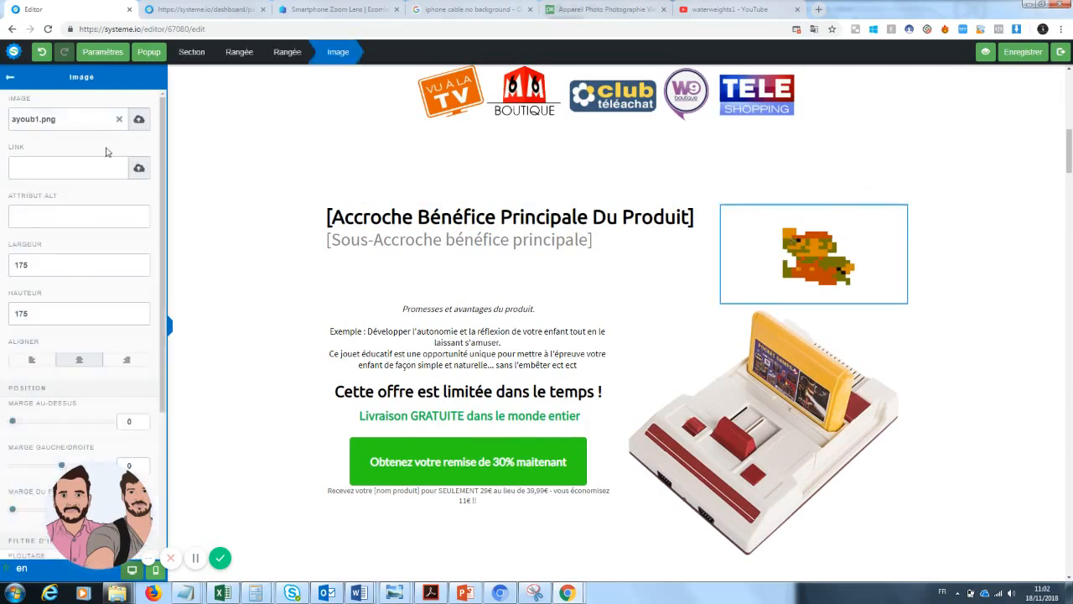
{"action": "left_click", "coordinate": [120, 125]}
{"action": "left_click", "coordinate": [138, 121]}
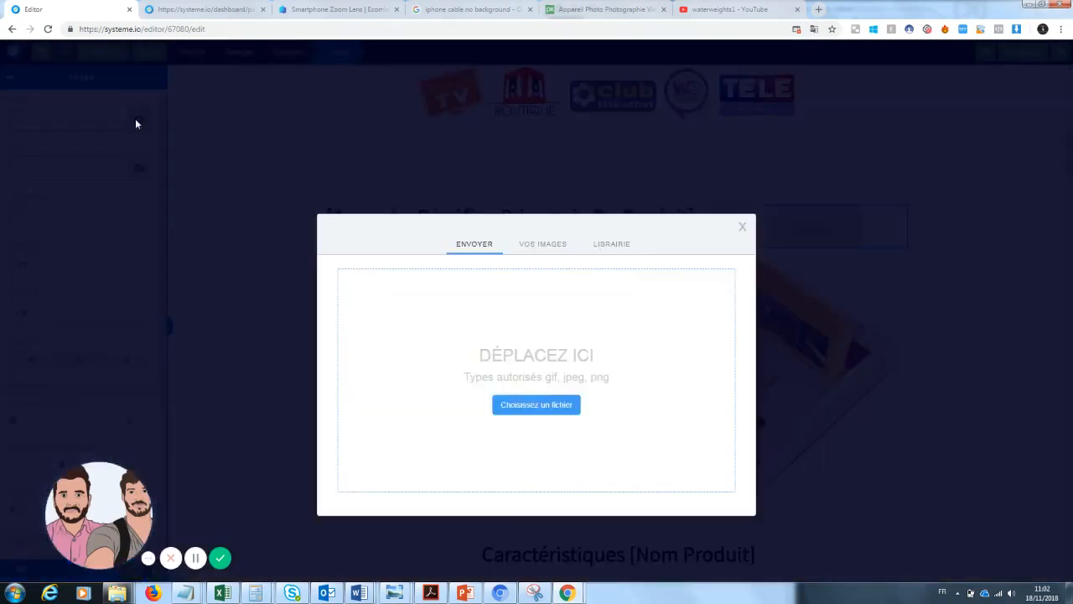
{"action": "left_click", "coordinate": [542, 244]}
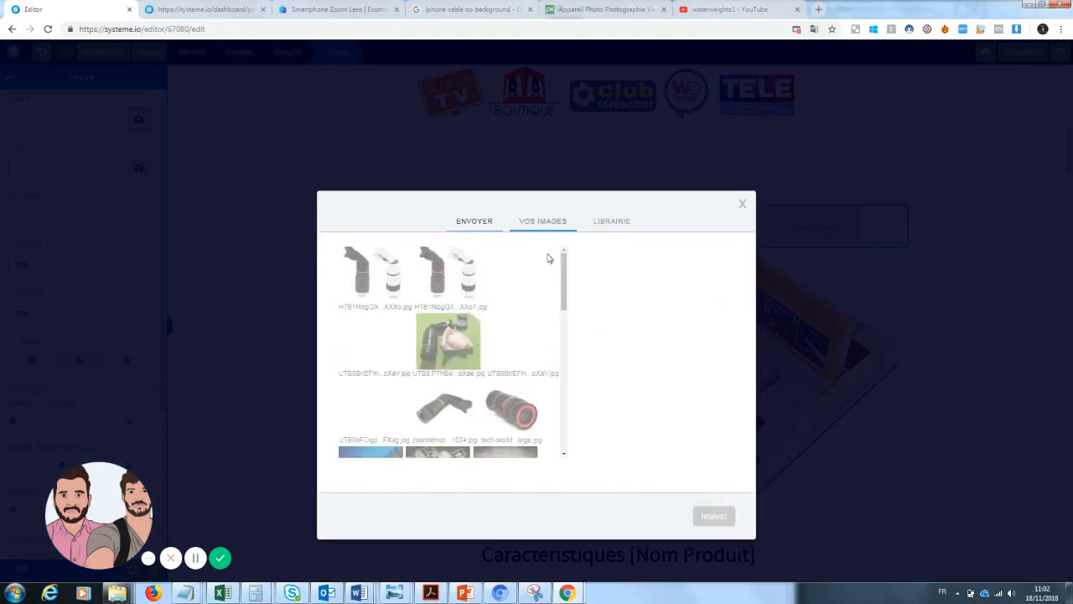
{"action": "left_click", "coordinate": [449, 415]}
{"action": "left_click", "coordinate": [510, 410]}
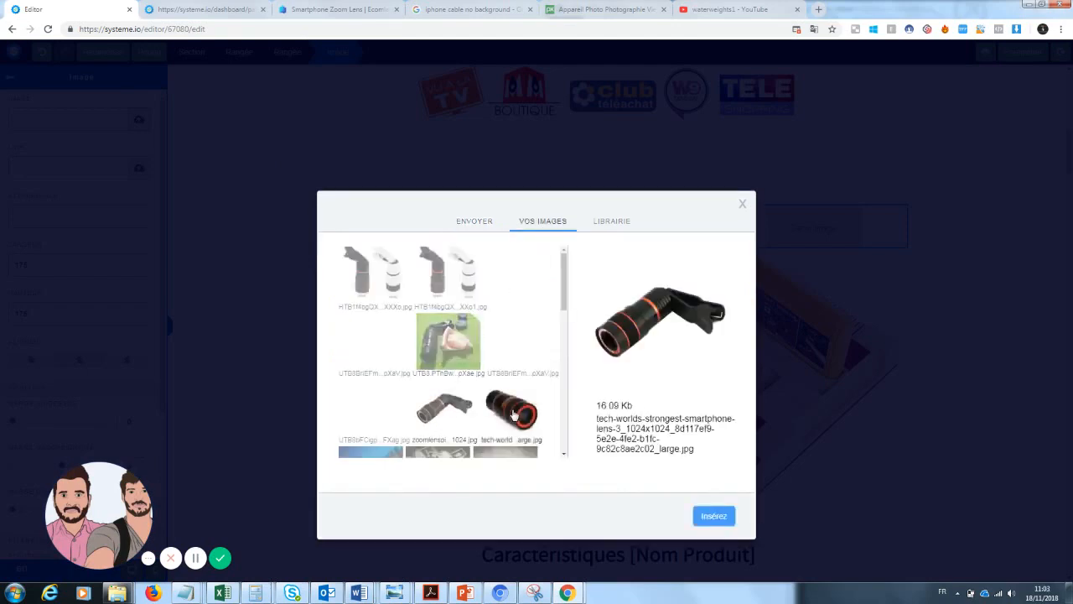
{"action": "left_click", "coordinate": [713, 516]}
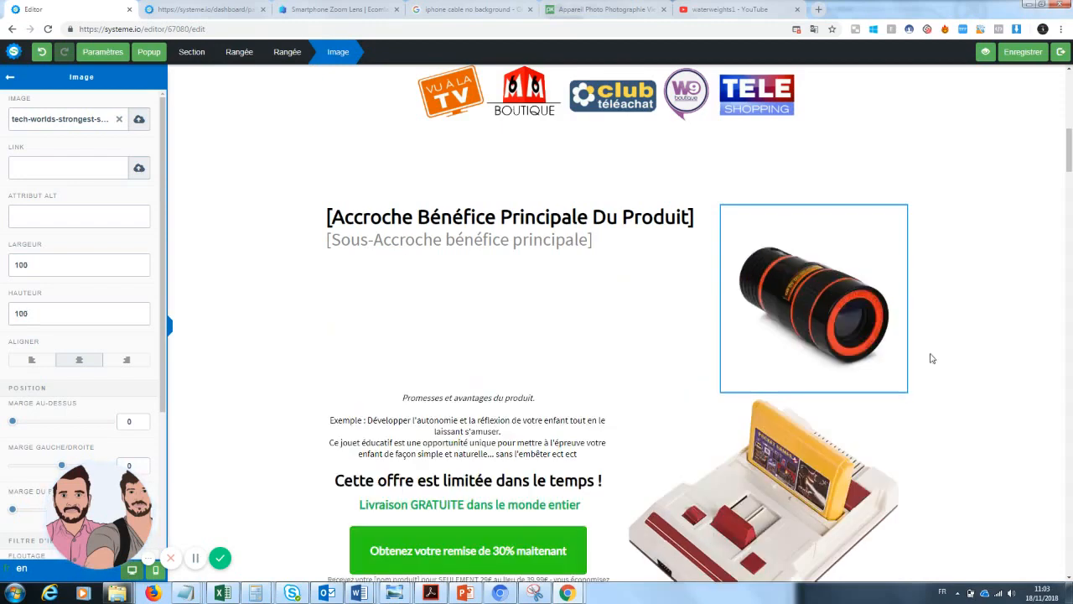
{"action": "left_click", "coordinate": [929, 386]}
Step: Replace the retro console image with the black and white lens pair photo
{"action": "left_click", "coordinate": [801, 484]}
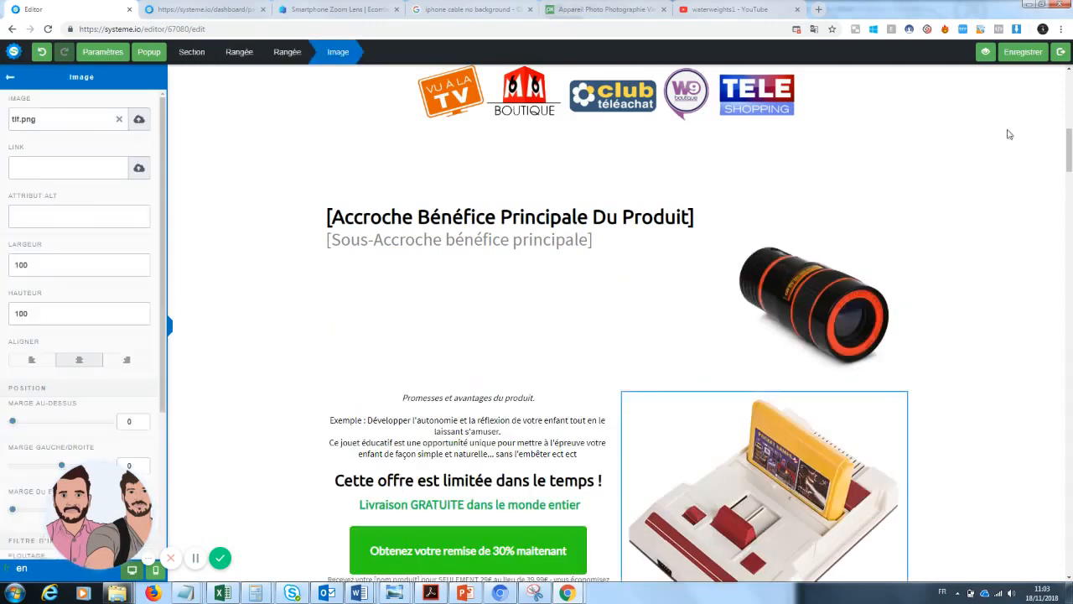
{"action": "left_click", "coordinate": [139, 120]}
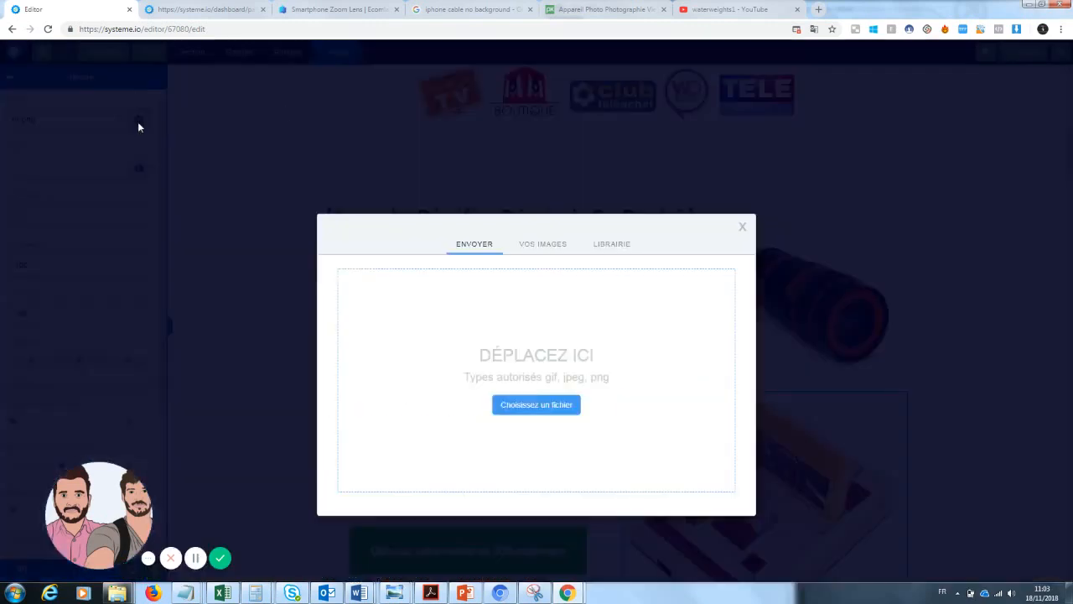
{"action": "left_click", "coordinate": [550, 250]}
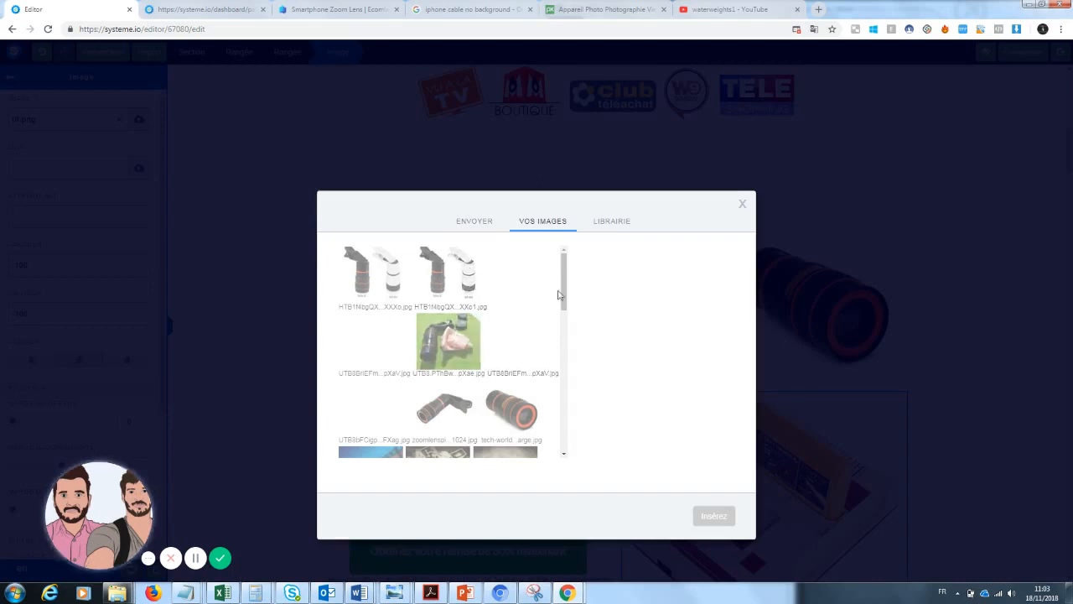
{"action": "mouse_move", "coordinate": [558, 295]}
{"action": "left_mouse_down"}
{"action": "mouse_move", "coordinate": [563, 358]}
{"action": "mouse_move", "coordinate": [570, 295]}
{"action": "mouse_move", "coordinate": [568, 386]}
{"action": "mouse_move", "coordinate": [573, 299]}
{"action": "left_mouse_up"}
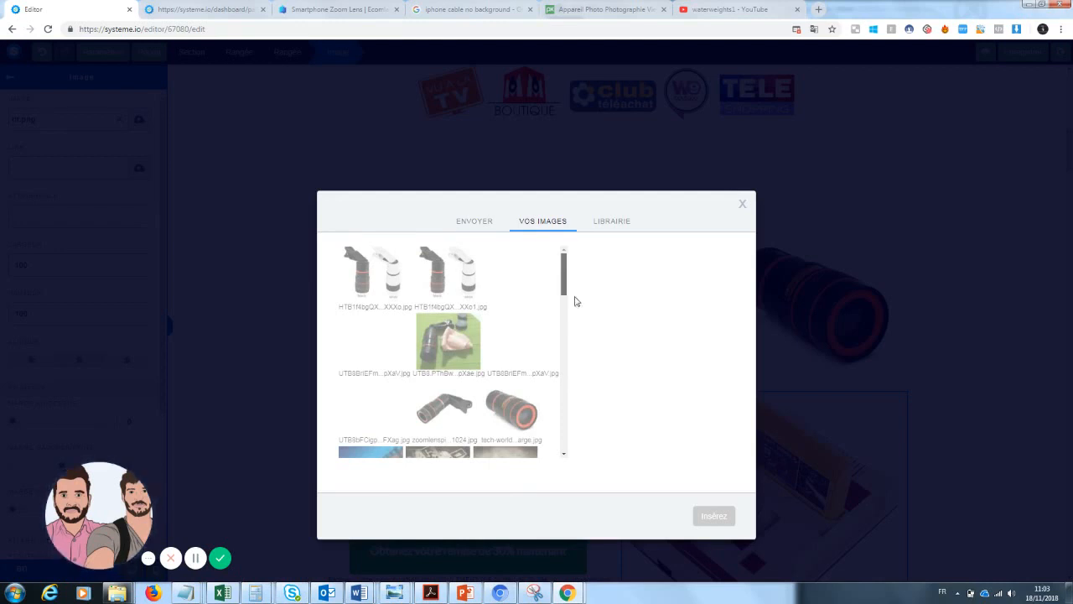
{"action": "scroll", "coordinate": [575, 299], "scroll_direction": "down", "scroll_amount": 2}
{"action": "left_click_drag", "start_coordinate": [573, 339], "coordinate": [583, 258]}
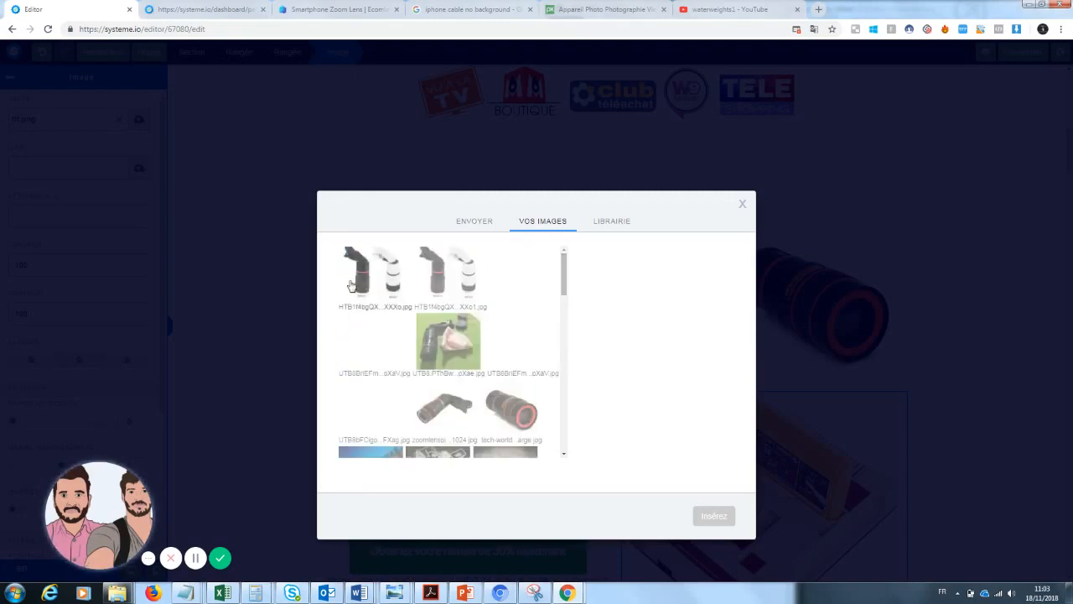
{"action": "left_click", "coordinate": [358, 270]}
{"action": "left_click", "coordinate": [367, 343]}
{"action": "left_click", "coordinate": [375, 300]}
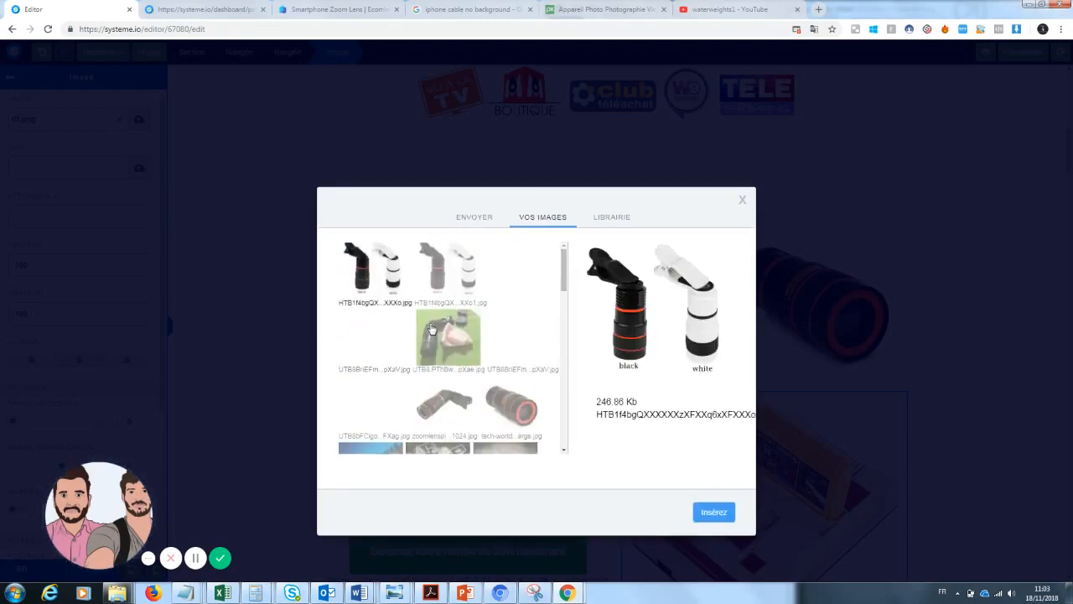
{"action": "left_click", "coordinate": [713, 512]}
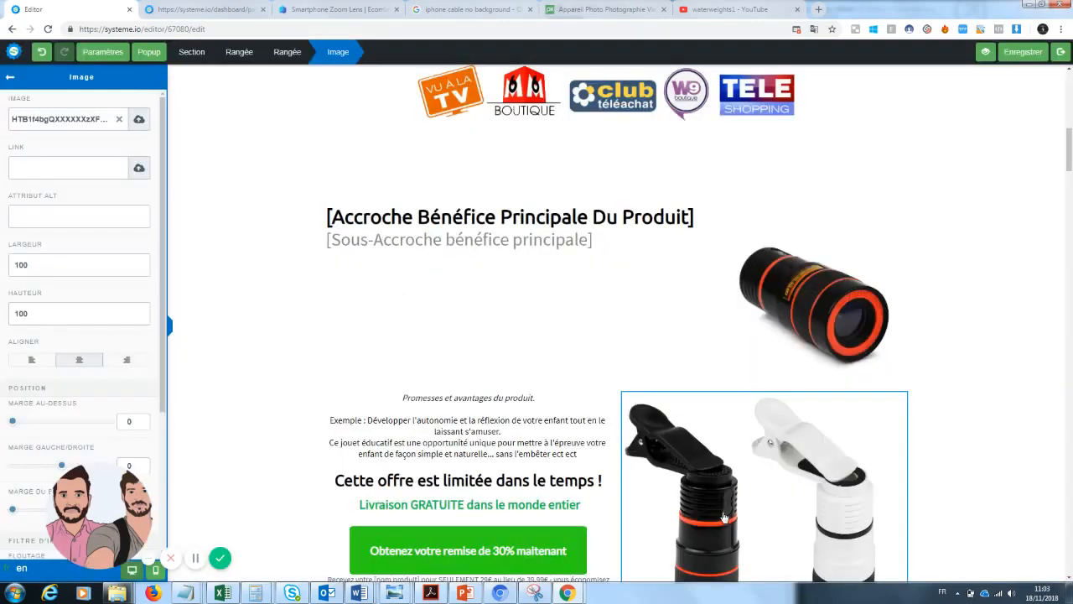
{"action": "left_click", "coordinate": [971, 339]}
{"action": "scroll", "coordinate": [922, 378], "scroll_direction": "down", "scroll_amount": 2}
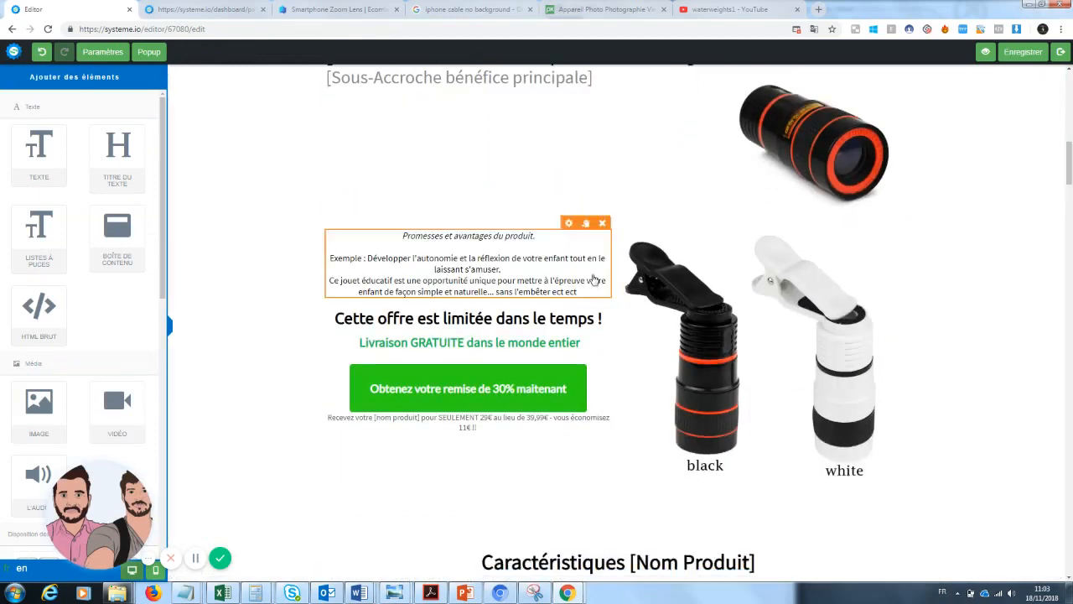
Step: Replace the headline placeholder with 'Prendre des photos sans dépenser une fortune'
{"action": "scroll", "coordinate": [560, 323], "scroll_direction": "up", "scroll_amount": 3}
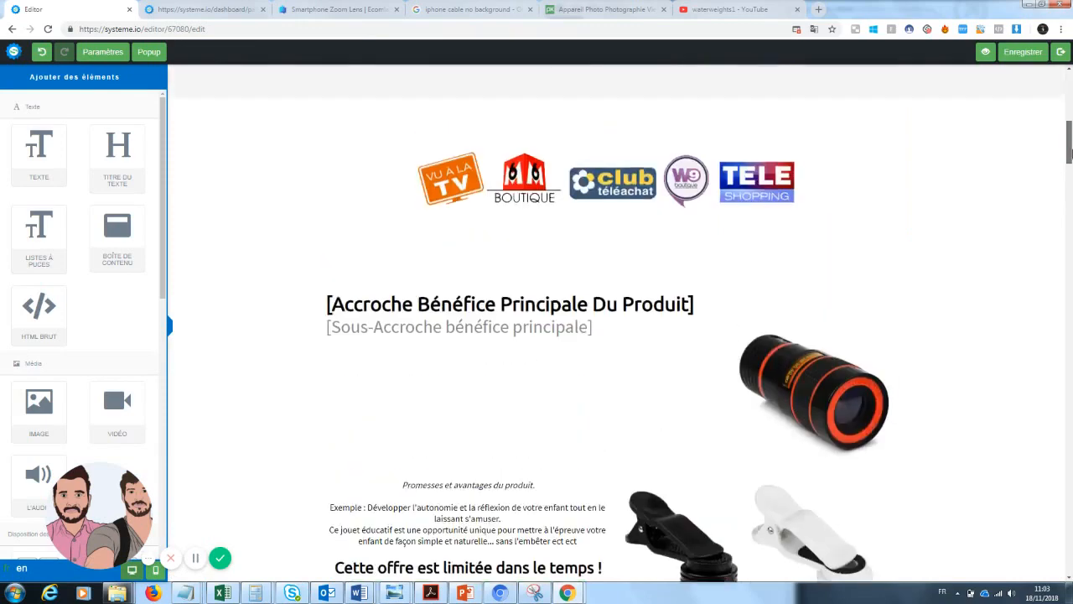
{"action": "left_click", "coordinate": [552, 307]}
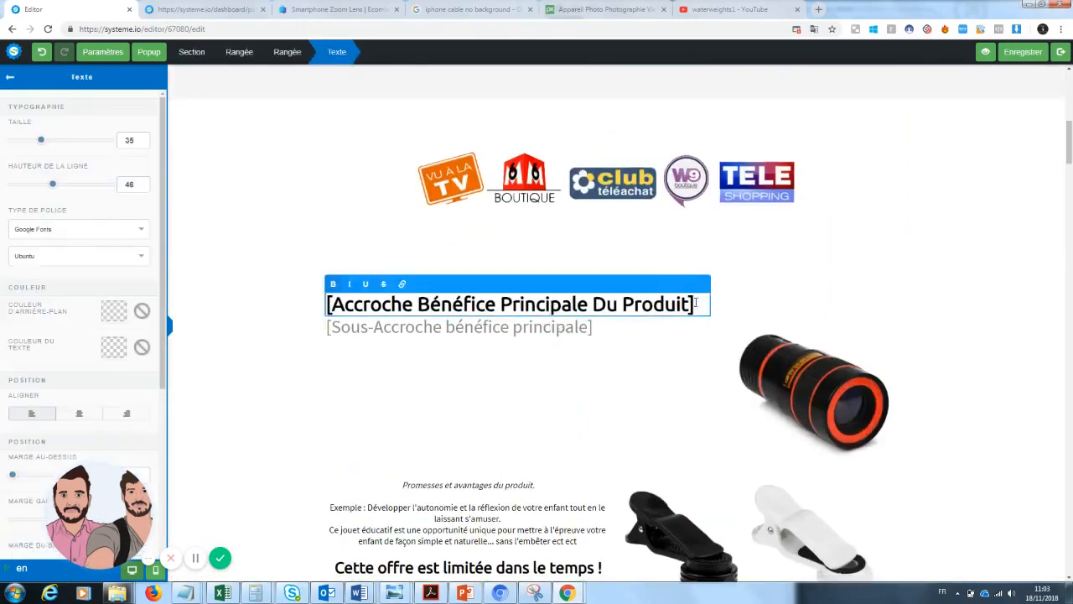
{"action": "left_click_drag", "start_coordinate": [688, 304], "coordinate": [317, 304]}
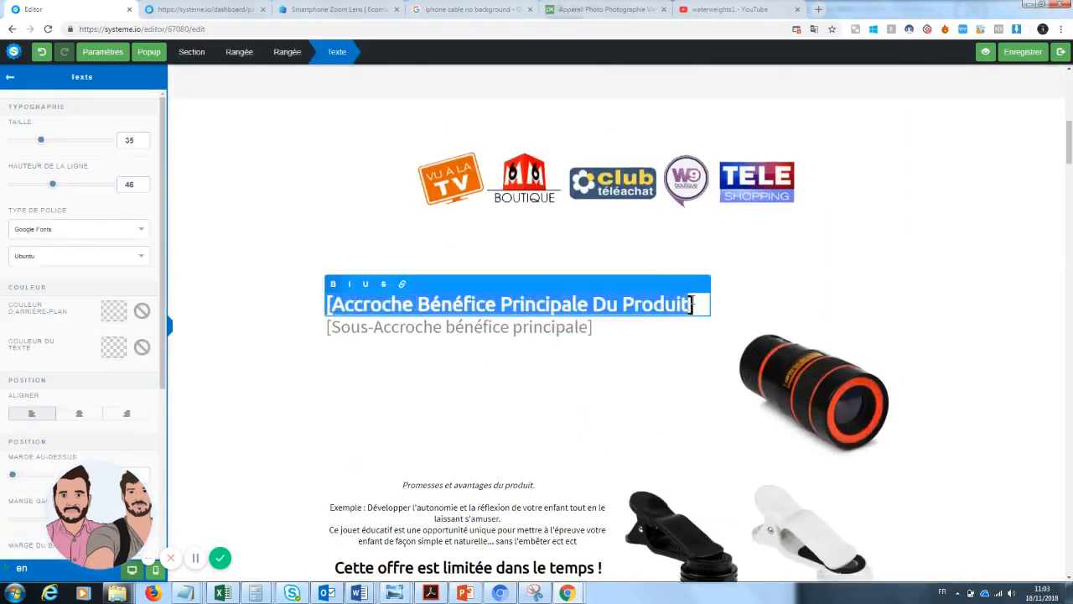
{"action": "left_click_drag", "start_coordinate": [692, 303], "coordinate": [305, 308]}
{"action": "mouse_move", "coordinate": [1071, 143]}
{"action": "left_mouse_down"}
{"action": "mouse_move", "coordinate": [1070, 88]}
{"action": "mouse_move", "coordinate": [1069, 163]}
{"action": "left_mouse_up"}
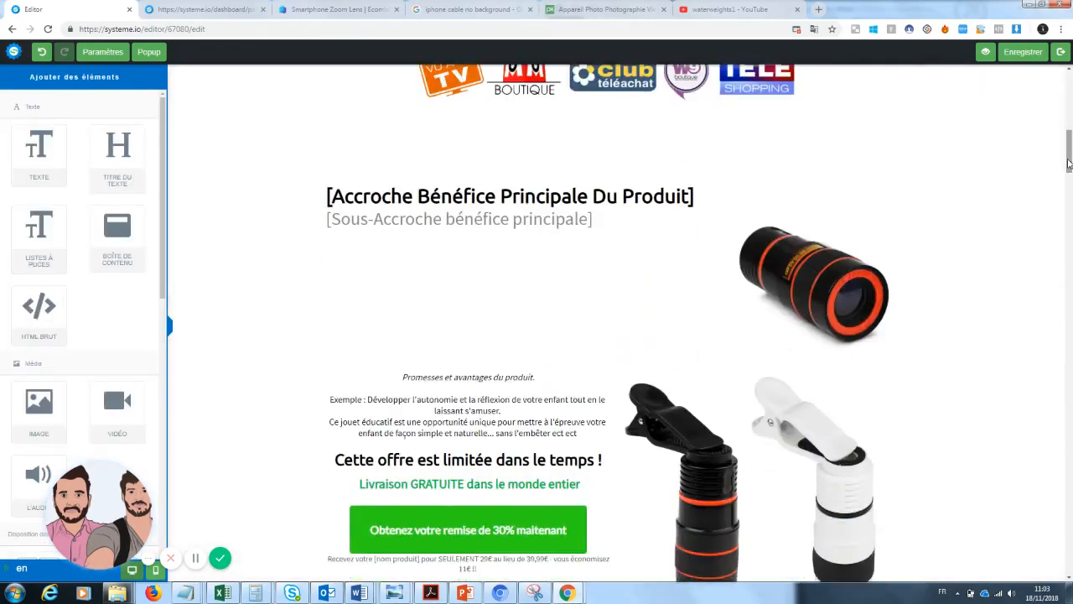
{"action": "left_click", "coordinate": [601, 197]}
{"action": "type", "text": "P"}
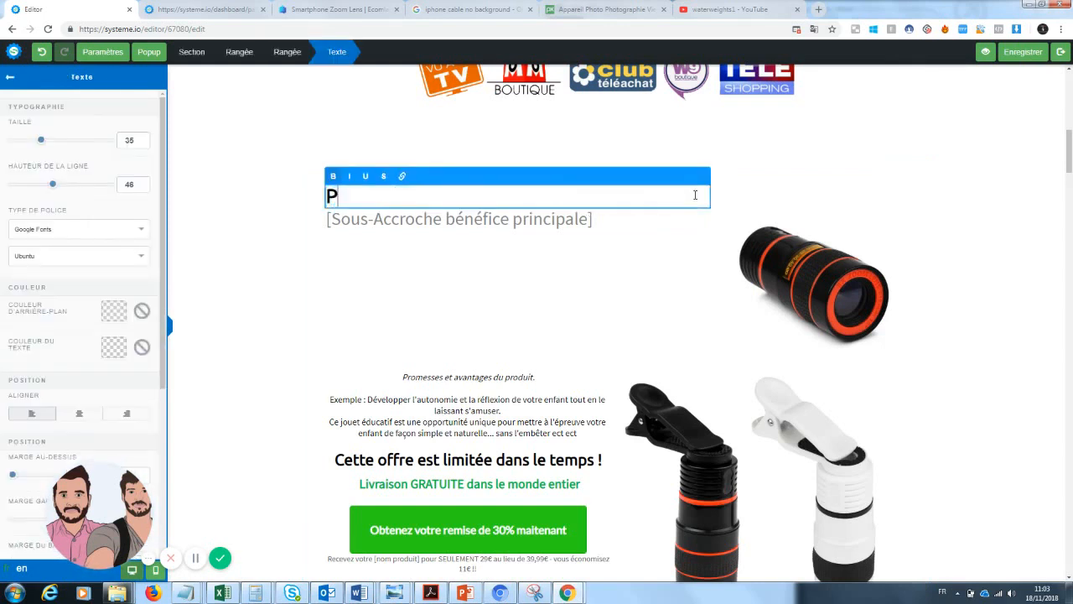
{"action": "type", "text": "rendre des pho"}
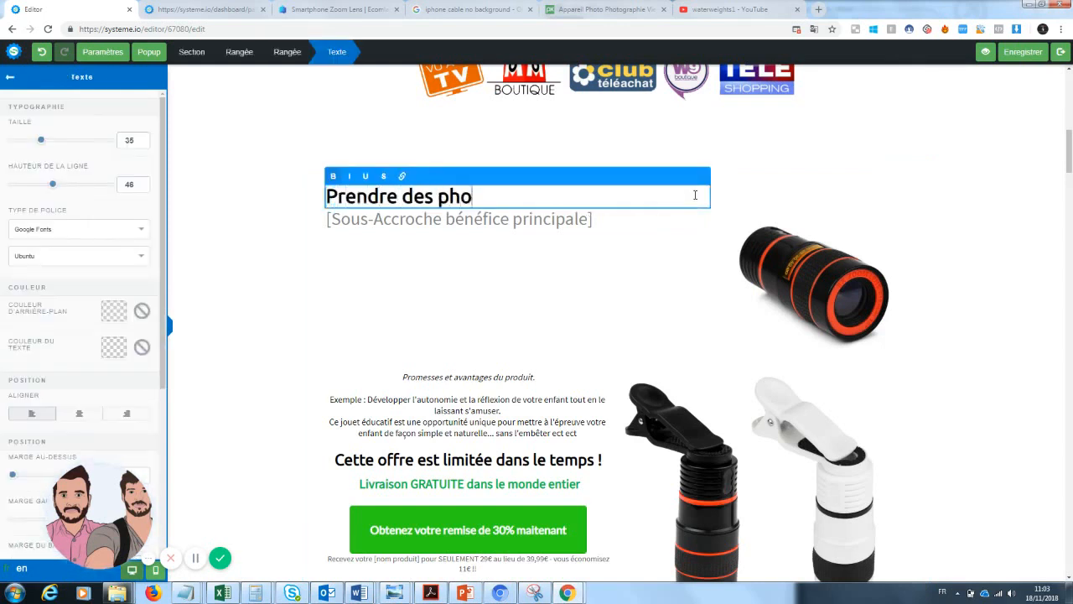
{"action": "type", "text": "tos sans au"}
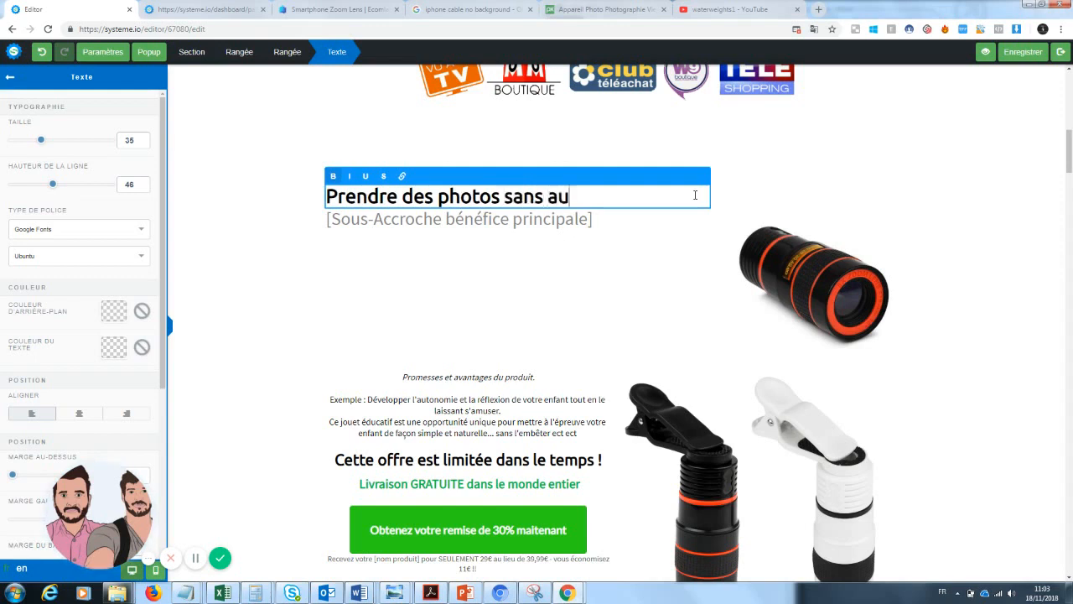
{"action": "type", "text": "cun mat"}
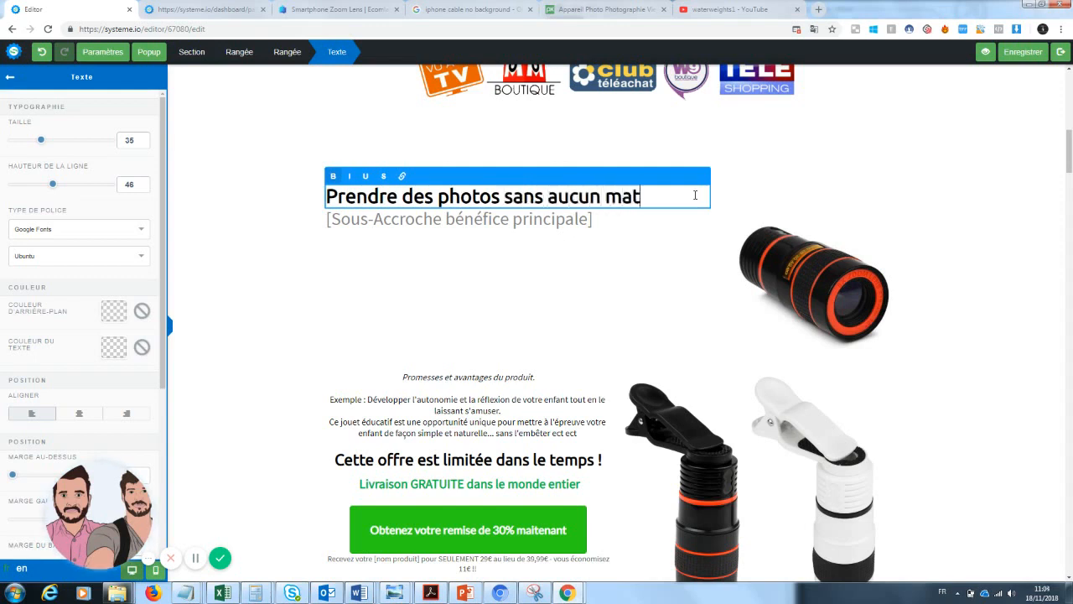
{"action": "key", "text": "BackSpace"}
{"action": "key", "text": "BackSpace"}
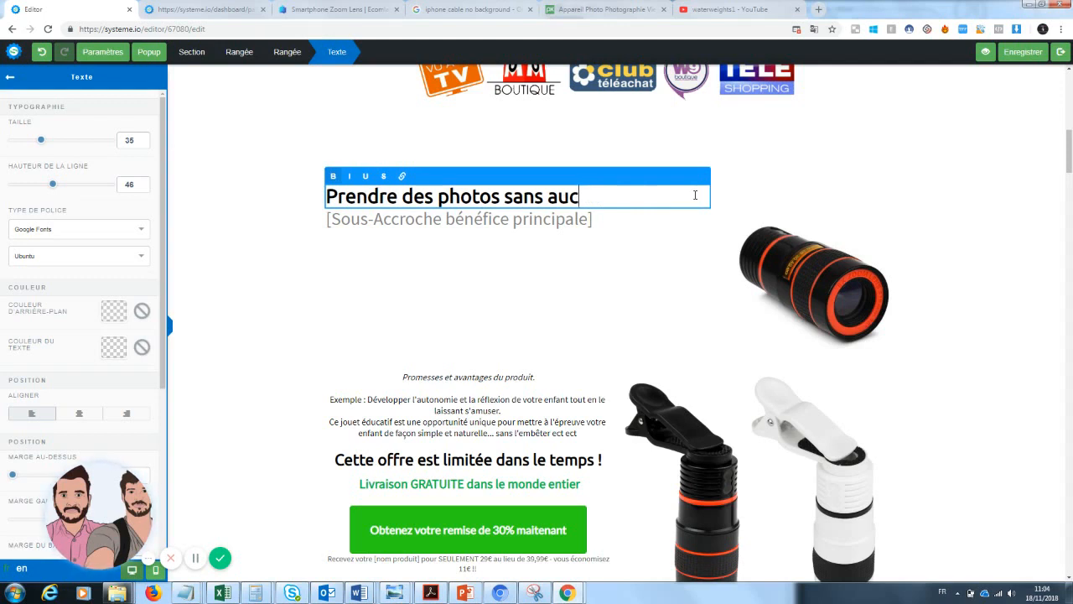
{"action": "key", "text": "BackSpace"}
{"action": "key", "text": "BackSpace"}
{"action": "key", "text": "BackSpace"}
{"action": "type", "text": "dépenser u"}
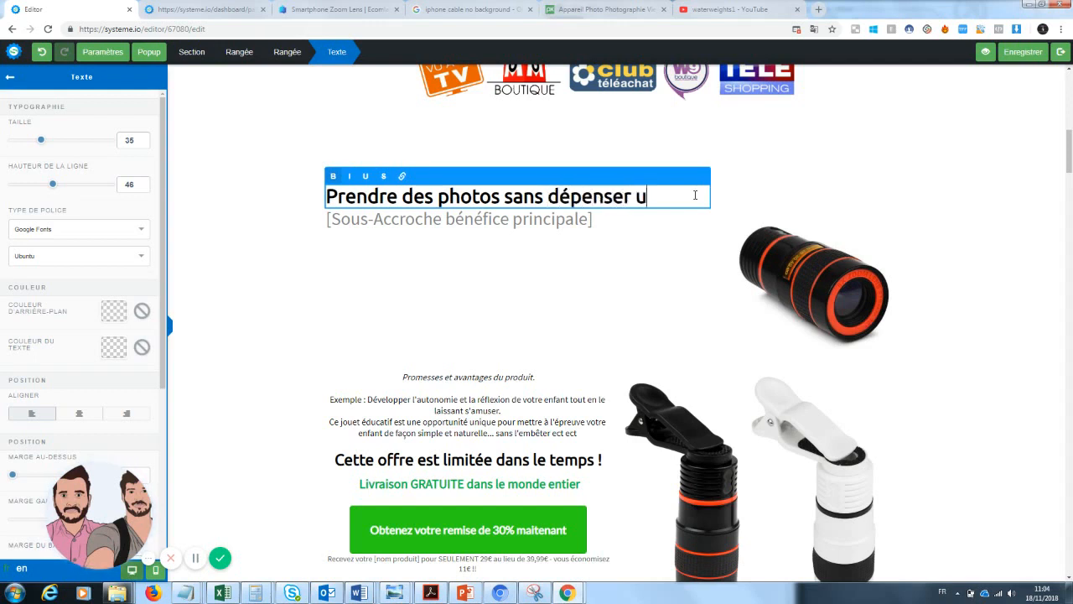
{"action": "type", "text": "ne forttune"}
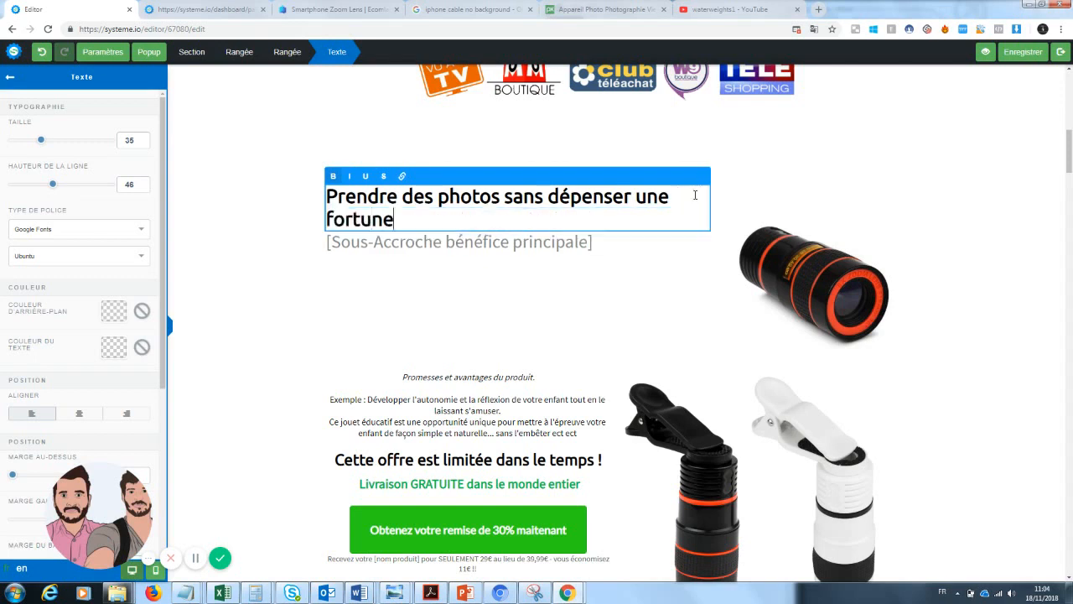
{"action": "left_click", "coordinate": [674, 261]}
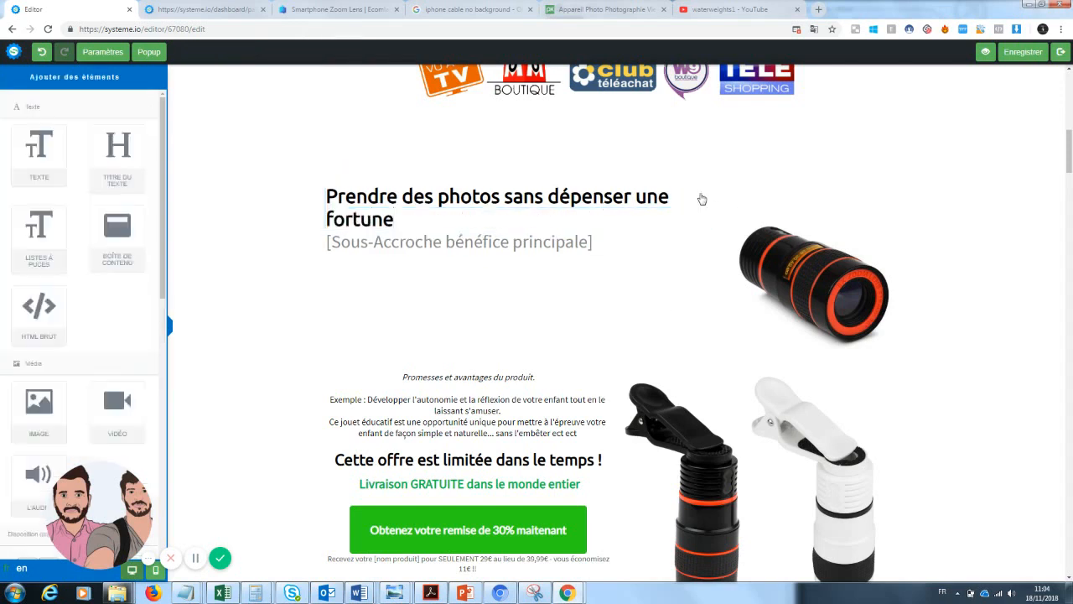
Step: Underline the word 'fortune' in the headline
{"action": "left_click", "coordinate": [635, 227]}
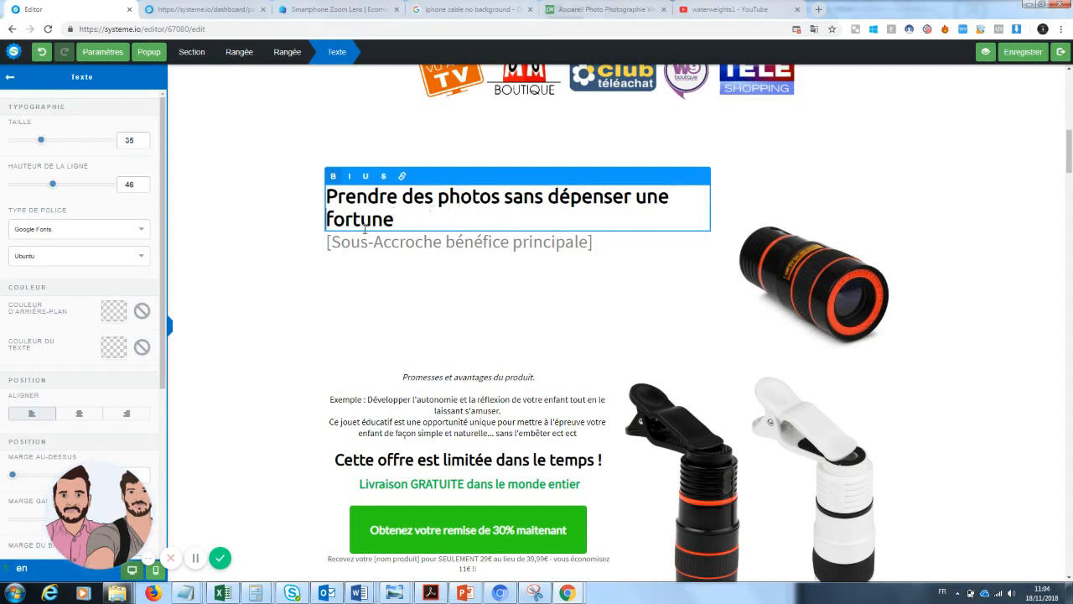
{"action": "left_click_drag", "start_coordinate": [394, 221], "coordinate": [321, 226]}
{"action": "left_click", "coordinate": [366, 177]}
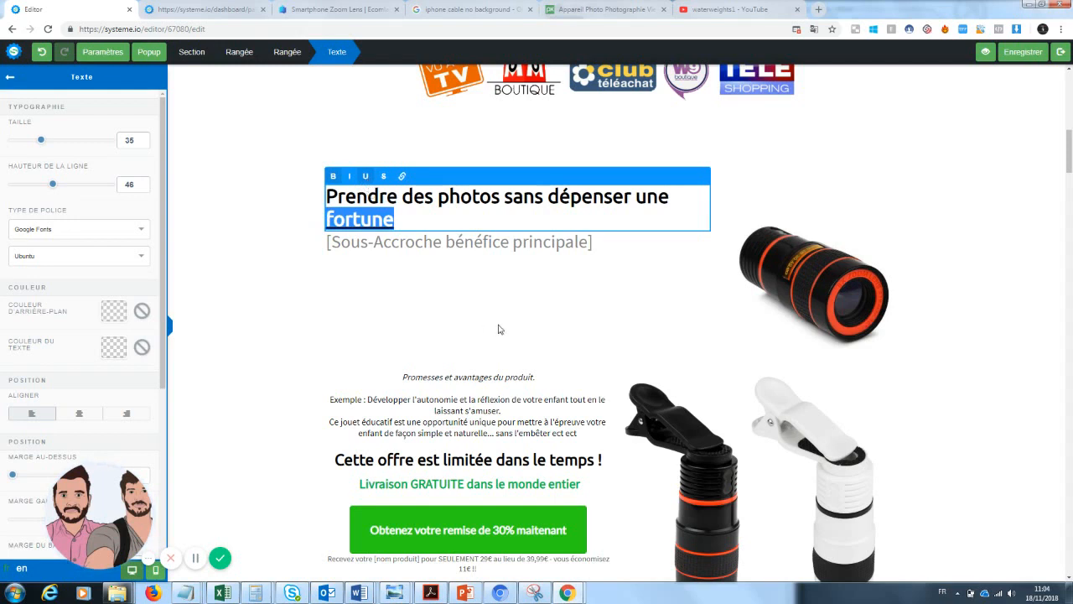
{"action": "left_click", "coordinate": [500, 330]}
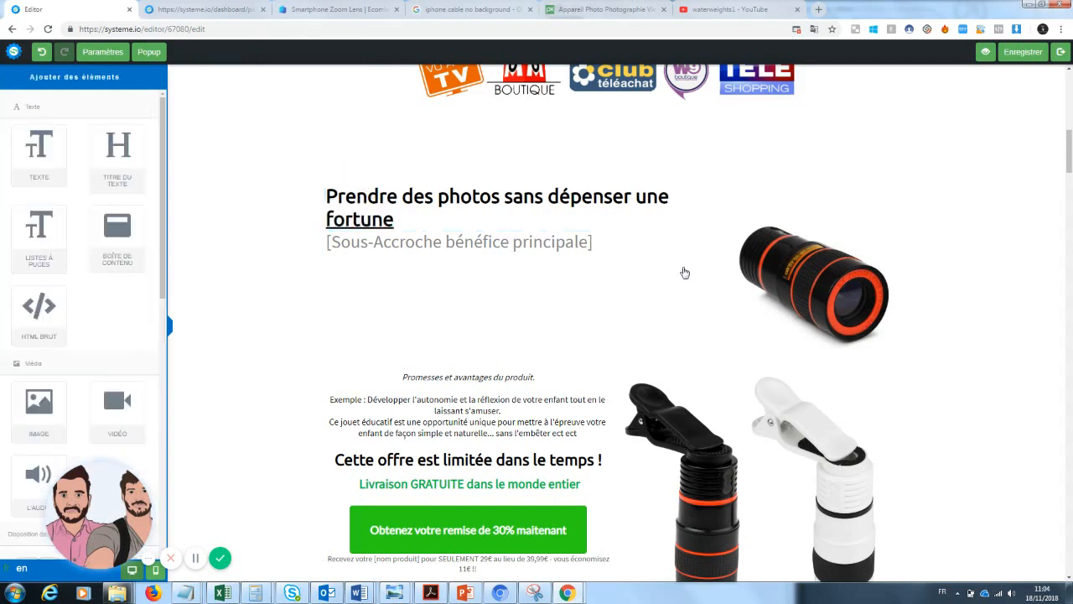
{"action": "left_click", "coordinate": [604, 243]}
Step: Change the subheadline placeholder to 'Enfin des photos qualité pro à prix accessible'
{"action": "left_click_drag", "start_coordinate": [603, 244], "coordinate": [281, 252]}
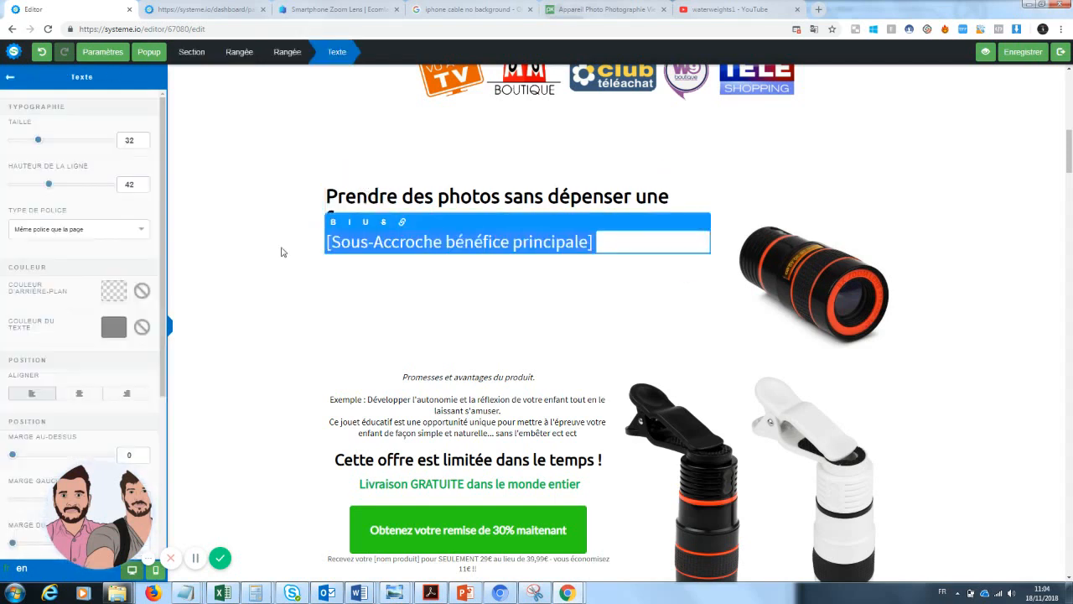
{"action": "type", "text": "Enfin de"}
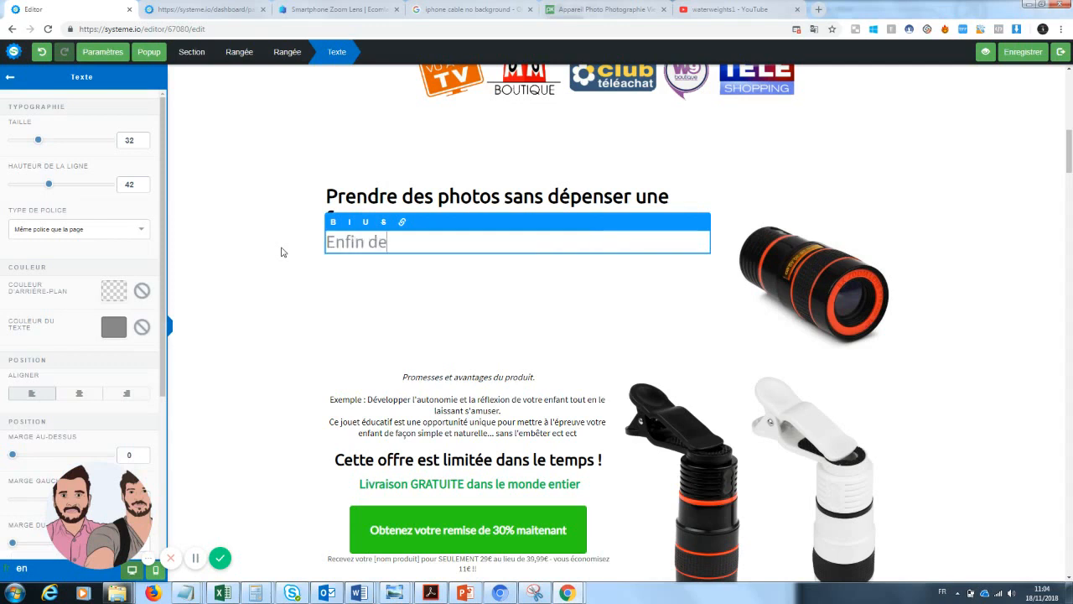
{"action": "type", "text": "s photos"}
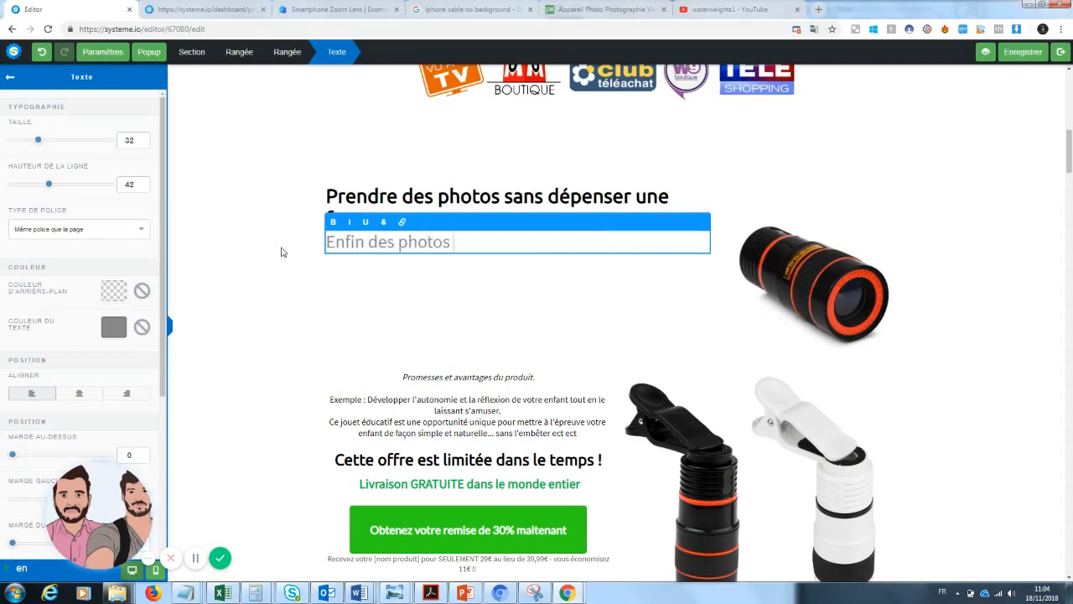
{"action": "type", "text": " qualité pr"}
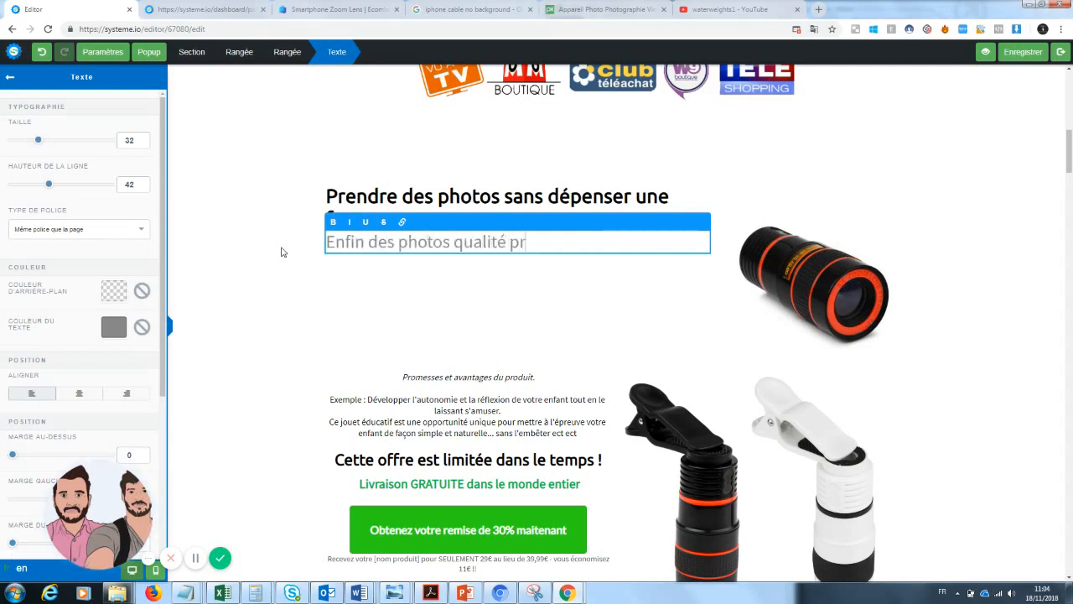
{"action": "type", "text": "o à prix a"}
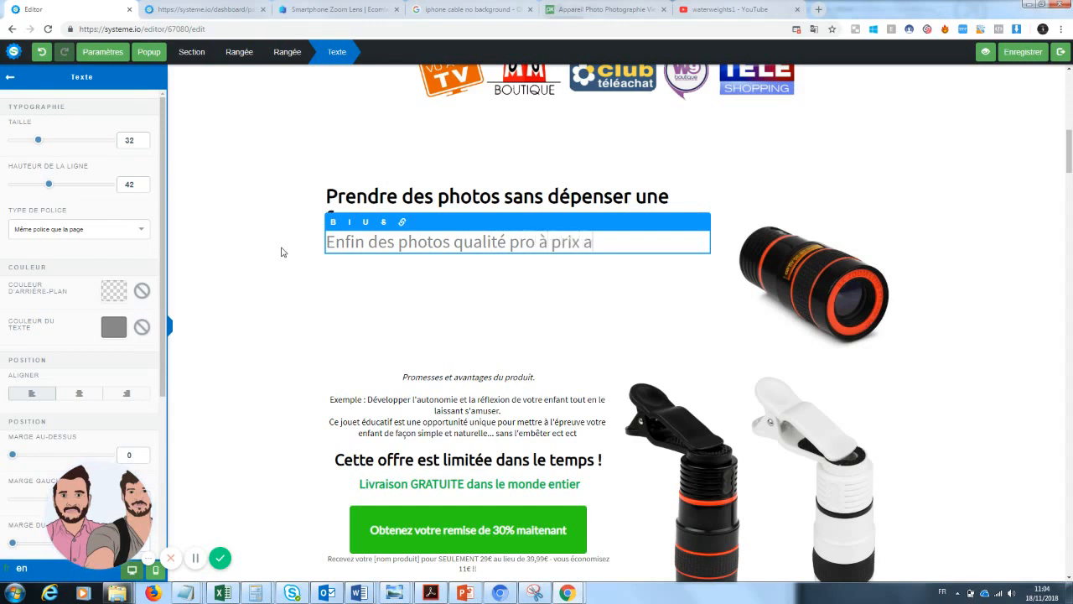
{"action": "type", "text": "ccessible"}
{"action": "left_click", "coordinate": [369, 321]}
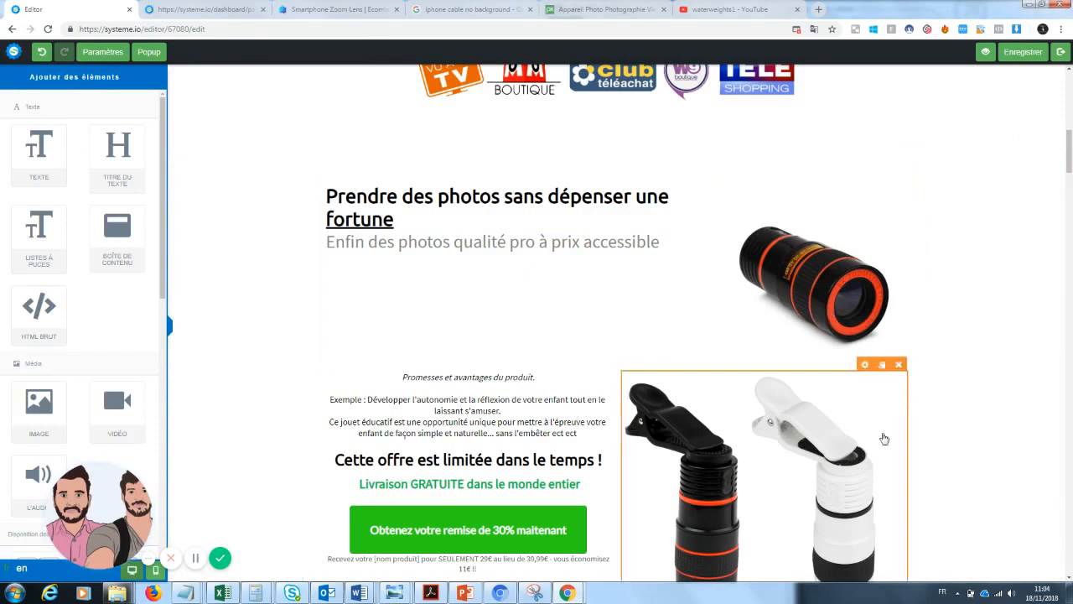
{"action": "left_click_drag", "start_coordinate": [1071, 151], "coordinate": [1071, 159]}
Step: Clear the placeholder promises paragraph and delete the black and white lens image
{"action": "left_click", "coordinate": [504, 308]}
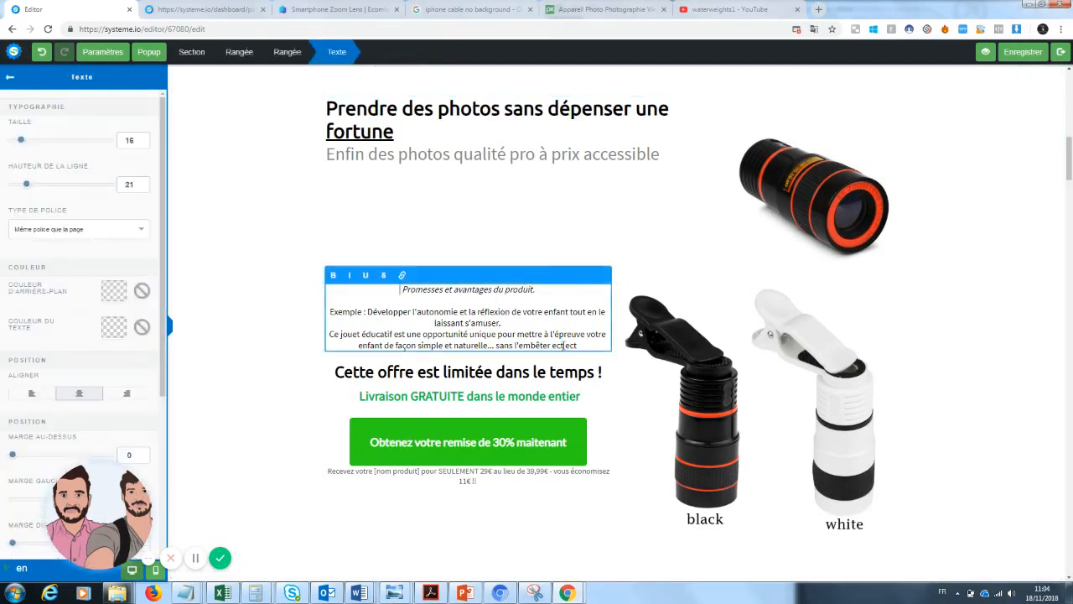
{"action": "left_click_drag", "start_coordinate": [607, 346], "coordinate": [352, 287]}
{"action": "key", "text": "BackSpace"}
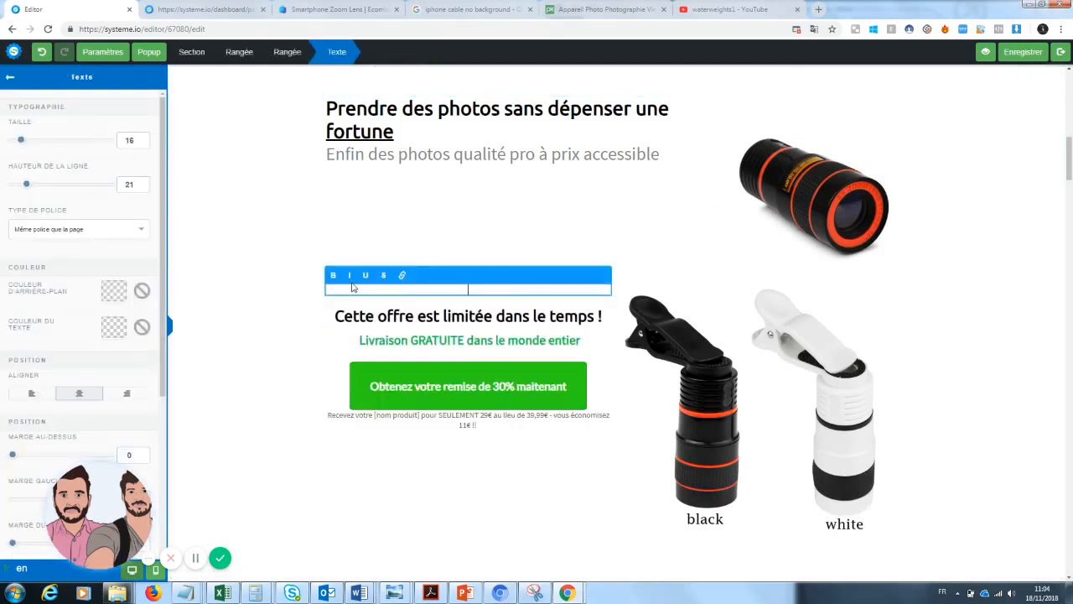
{"action": "left_click", "coordinate": [783, 374]}
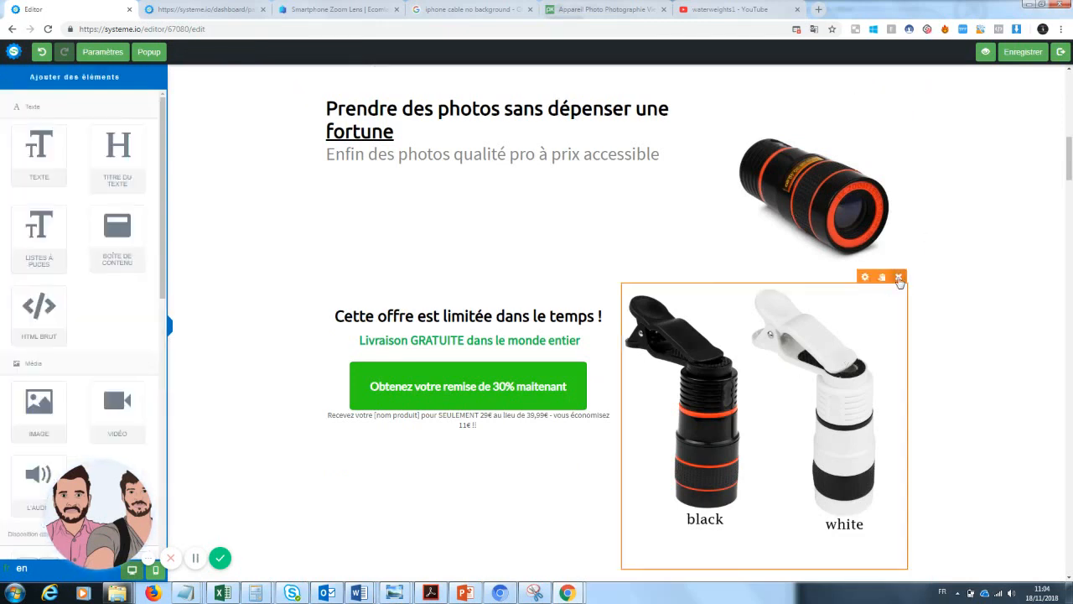
{"action": "left_click", "coordinate": [899, 278]}
{"action": "left_click", "coordinate": [584, 93]}
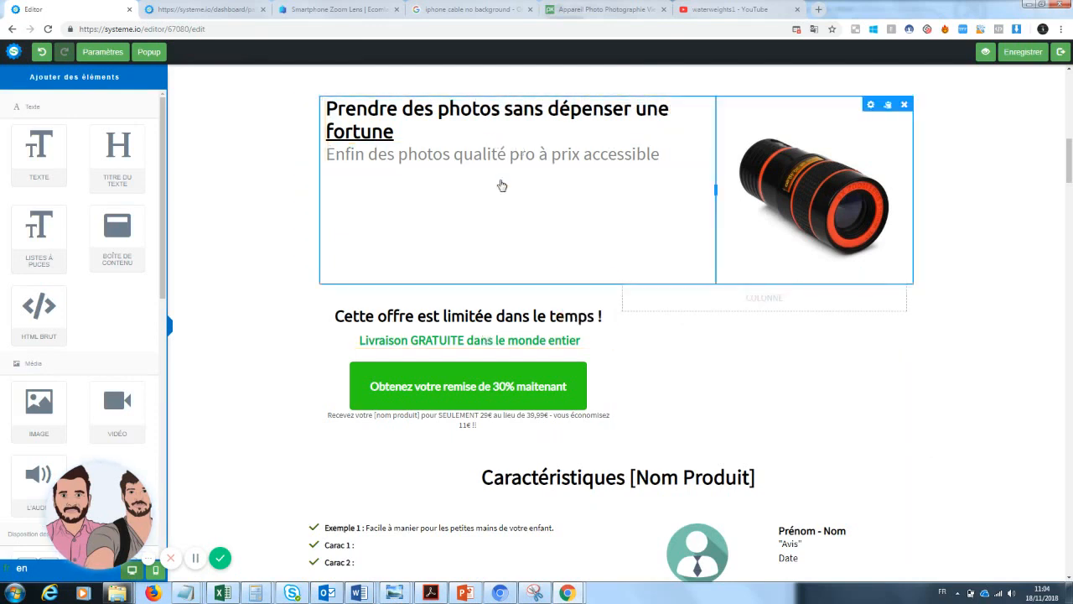
Step: Add a text block below the headline reading 'Le produit que les fans de photographie attendaient est enfin arrivé...'
{"action": "left_click_drag", "start_coordinate": [38, 151], "coordinate": [472, 234]}
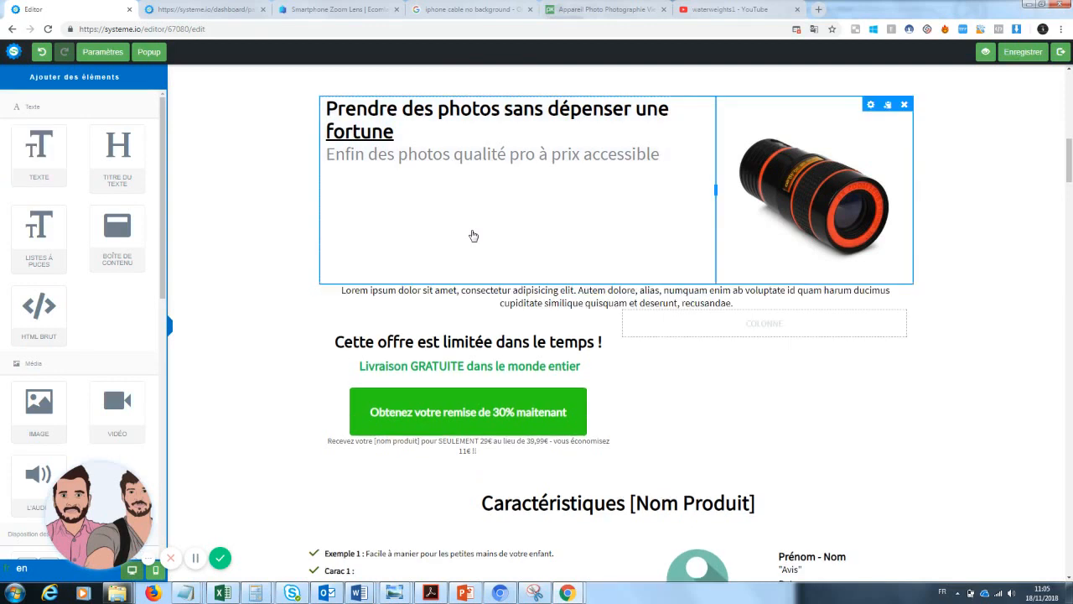
{"action": "left_click", "coordinate": [749, 306]}
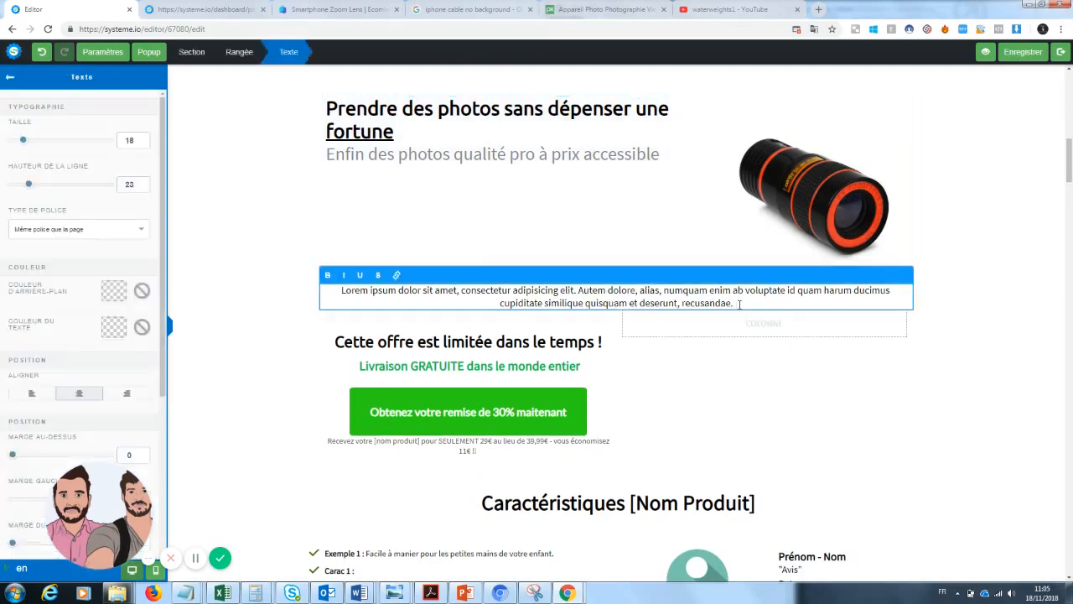
{"action": "left_click_drag", "start_coordinate": [737, 303], "coordinate": [330, 288]}
{"action": "key", "text": "BackSpace"}
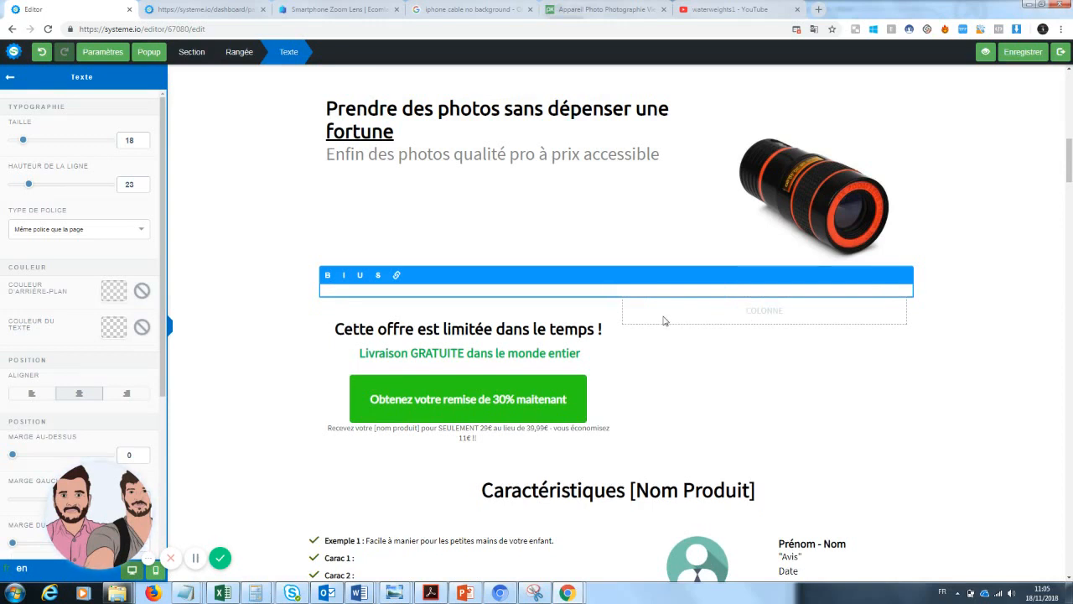
{"action": "left_click", "coordinate": [1069, 180]}
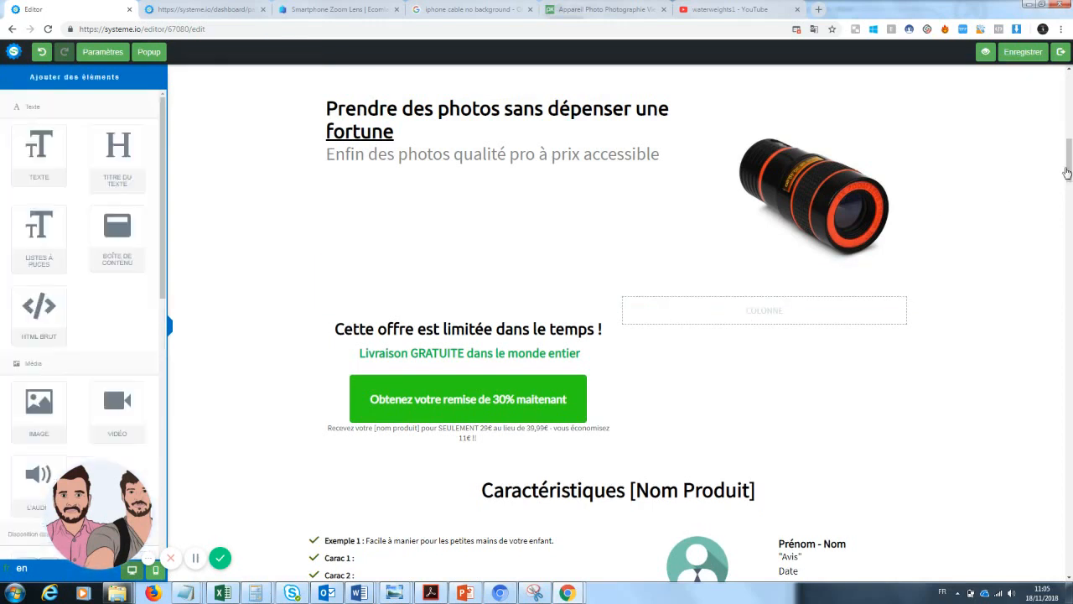
{"action": "left_click", "coordinate": [661, 293]}
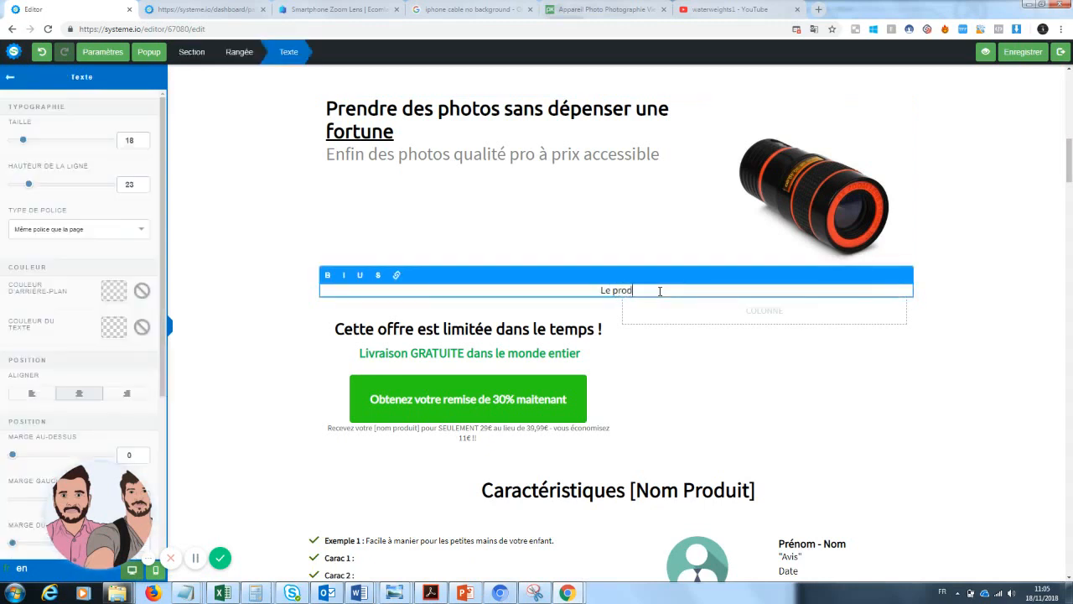
{"action": "type", "text": "Le produit que les fans de photographie"}
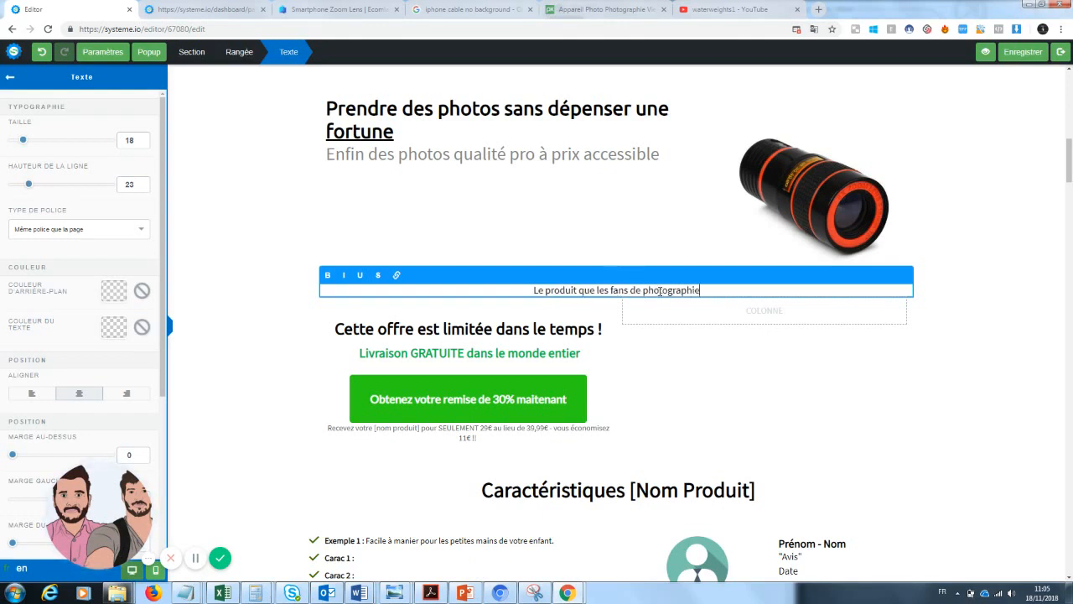
{"action": "type", "text": " attenda"}
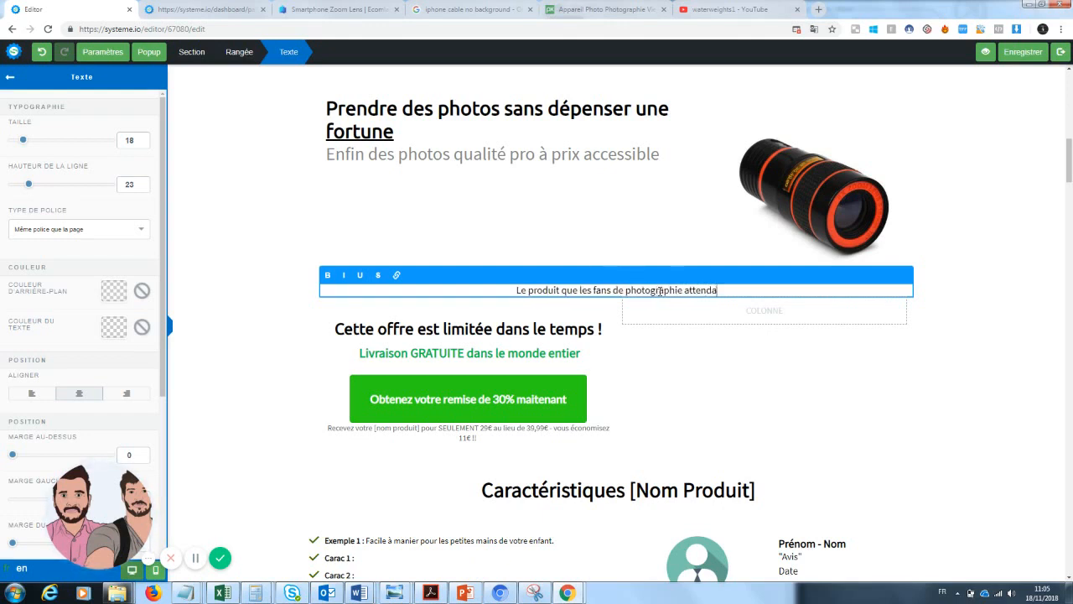
{"action": "type", "text": "ient est enfin a"}
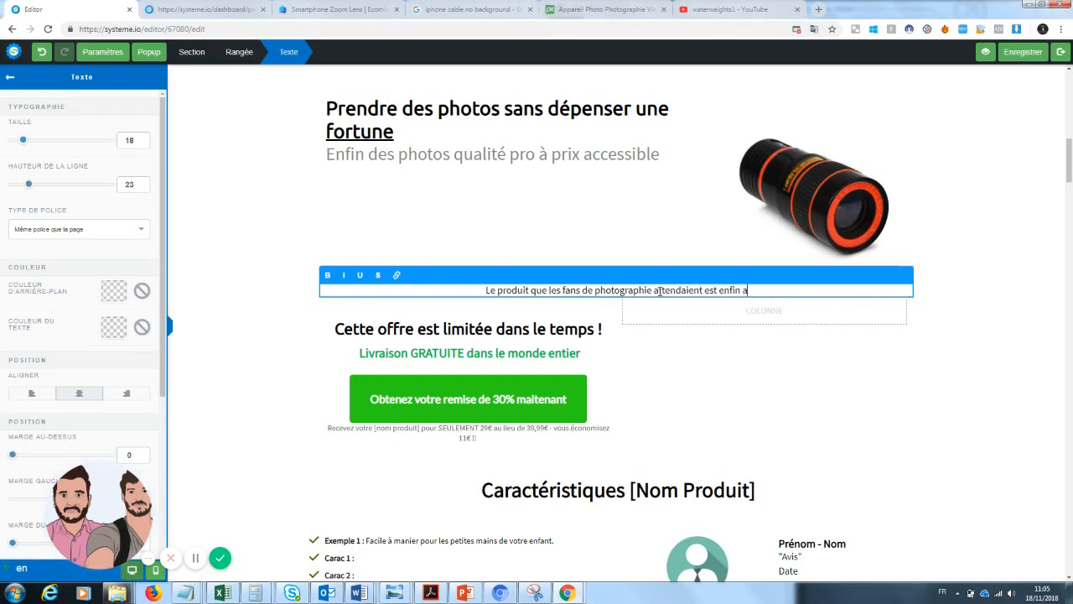
{"action": "type", "text": "rrivé"}
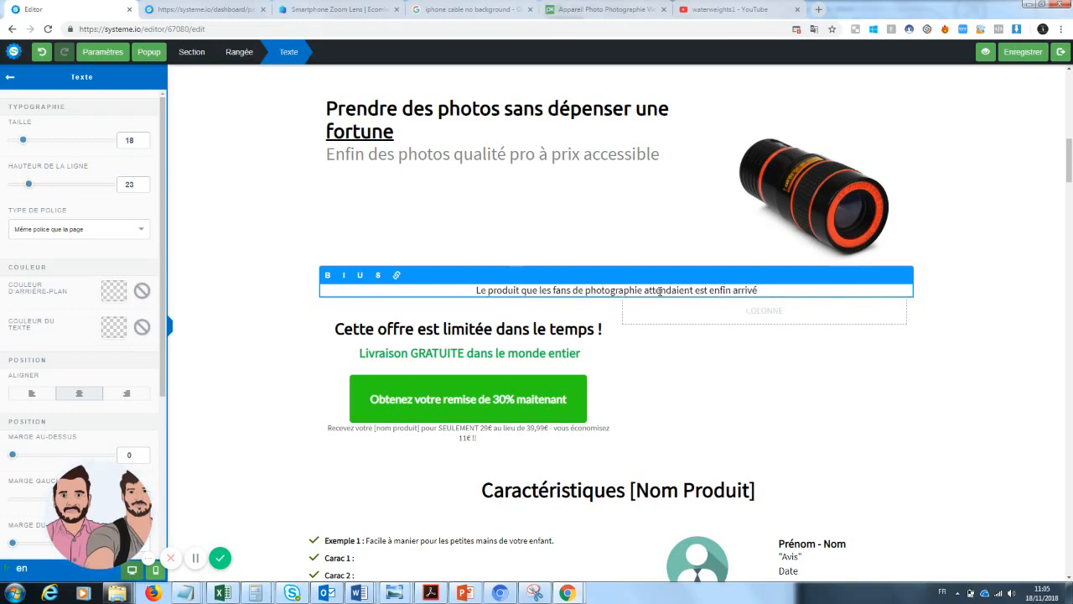
{"action": "type", "text": "..."}
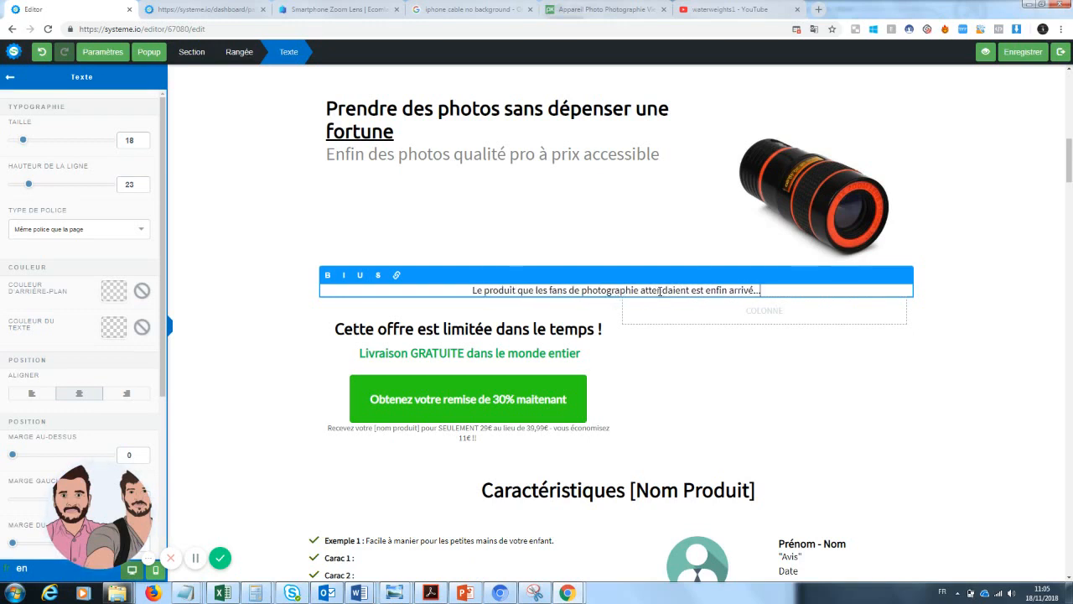
{"action": "left_click", "coordinate": [676, 352]}
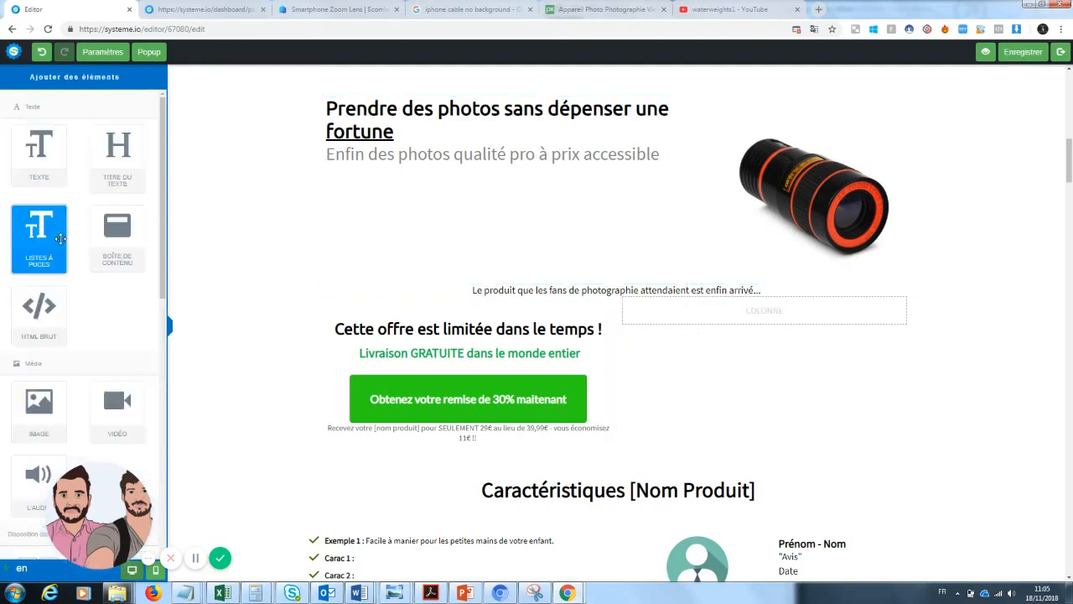
Step: Add two 2/3-1/3 column rows below the tagline
{"action": "left_click_drag", "start_coordinate": [163, 280], "coordinate": [151, 422]}
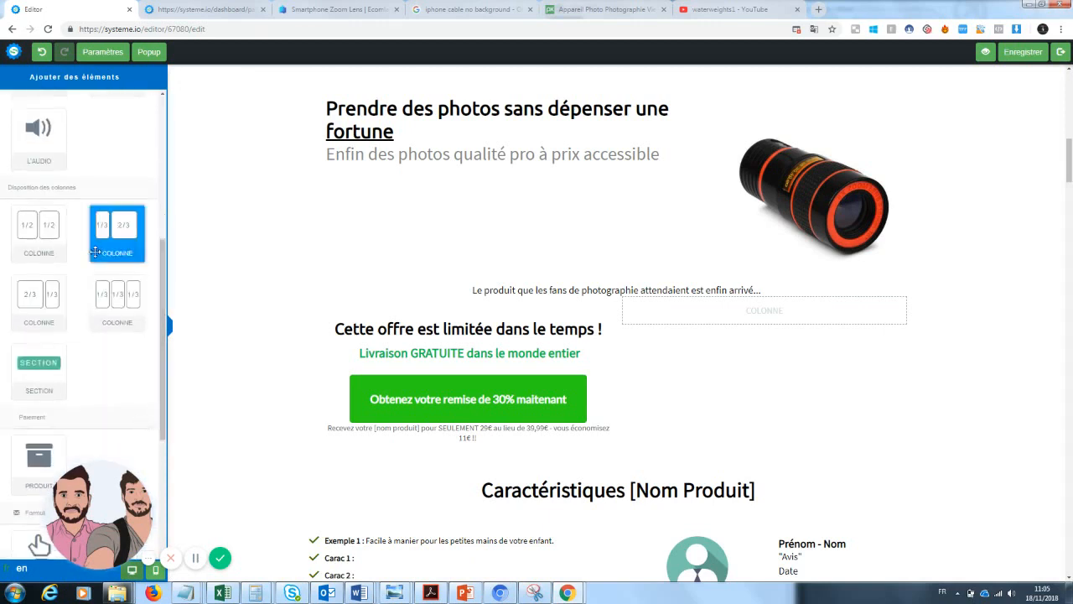
{"action": "left_click_drag", "start_coordinate": [37, 303], "coordinate": [547, 317]}
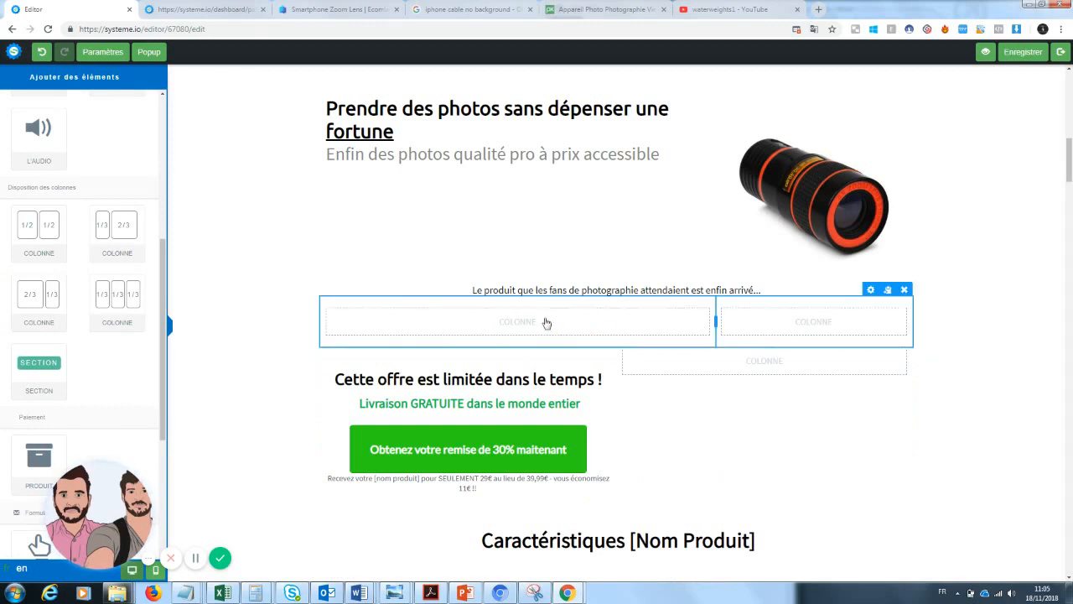
{"action": "left_click_drag", "start_coordinate": [33, 289], "coordinate": [504, 346]}
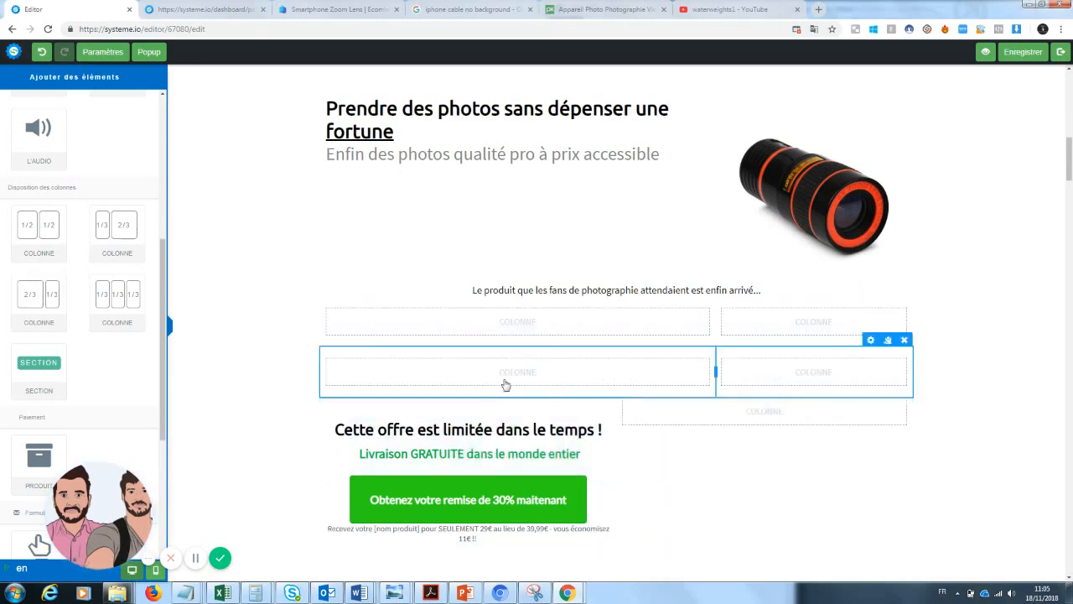
Step: Put a text block in the new row's wide column and clear its Lorem ipsum
{"action": "left_click_drag", "start_coordinate": [38, 147], "coordinate": [476, 377]}
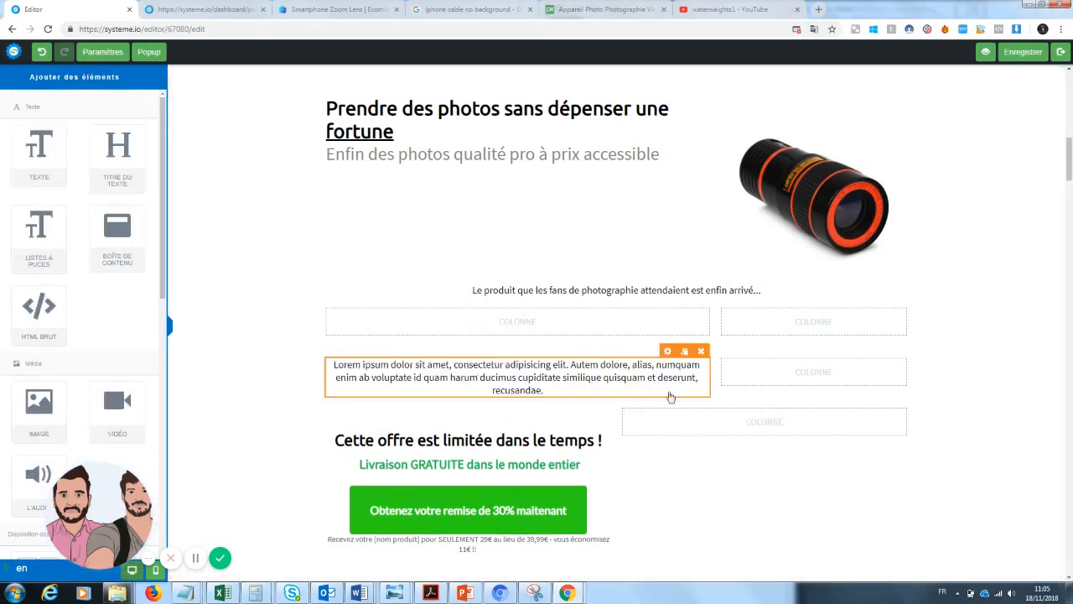
{"action": "left_click", "coordinate": [543, 392]}
{"action": "left_click_drag", "start_coordinate": [543, 392], "coordinate": [330, 368]}
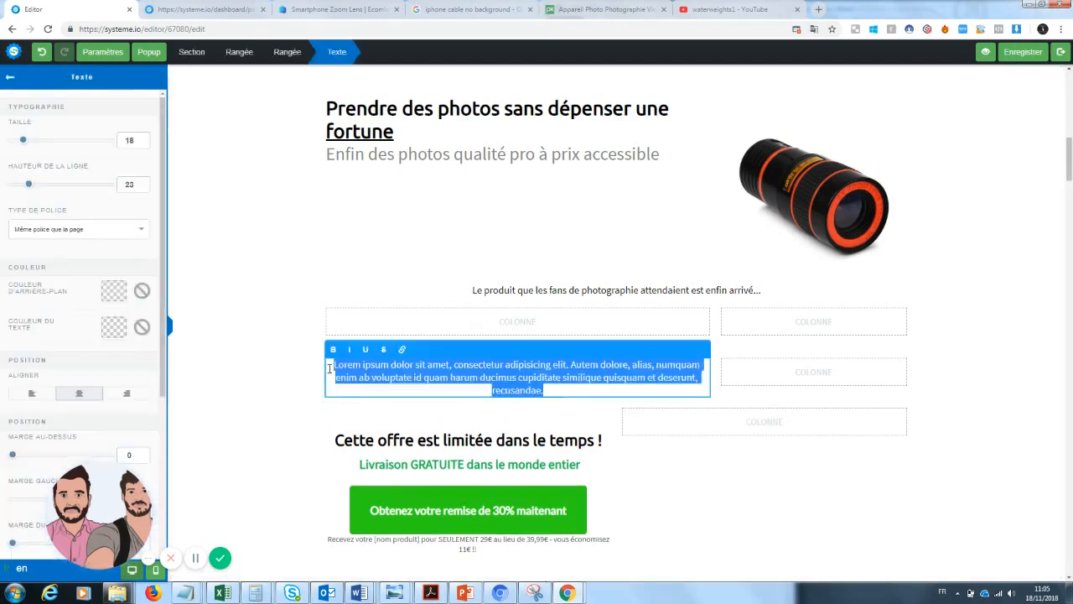
{"action": "key", "text": "BackSpace"}
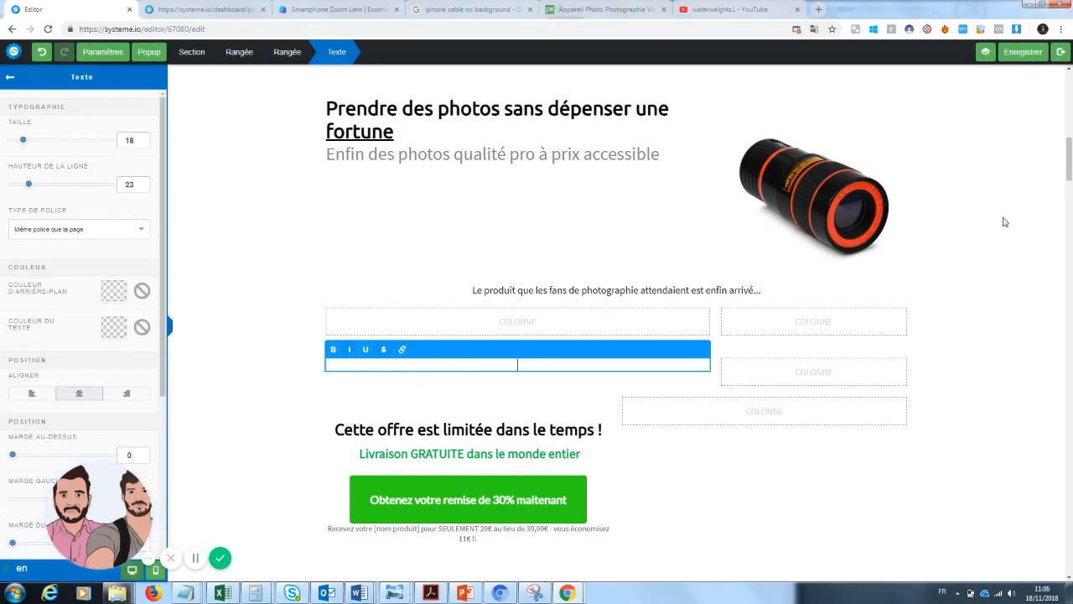
{"action": "mouse_move", "coordinate": [1072, 157]}
{"action": "left_mouse_down"}
{"action": "mouse_move", "coordinate": [1072, 70]}
{"action": "mouse_move", "coordinate": [1072, 164]}
{"action": "left_mouse_up"}
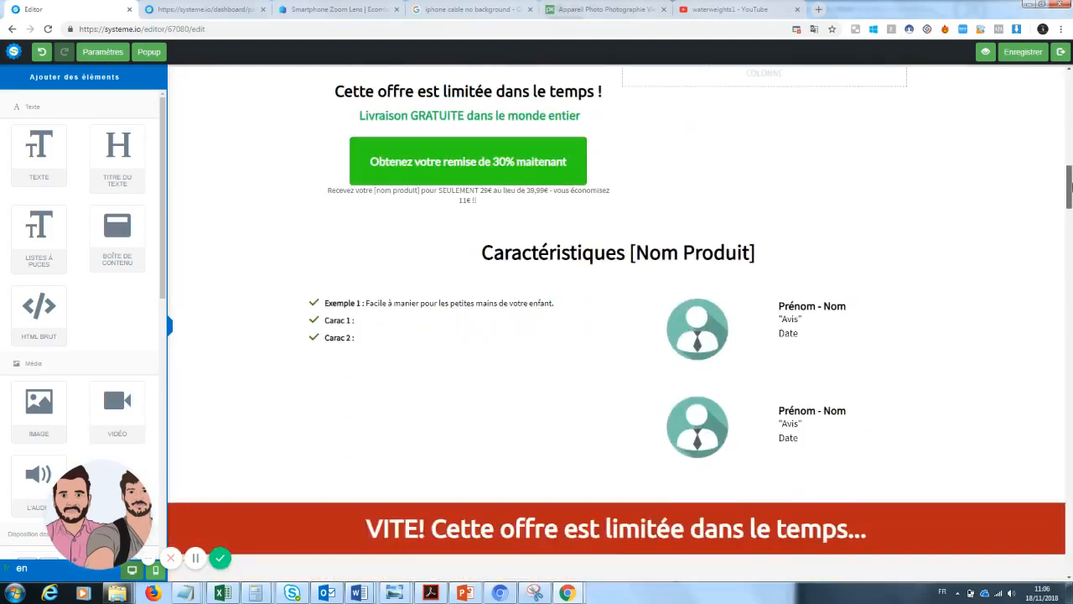
{"action": "left_click", "coordinate": [313, 343]}
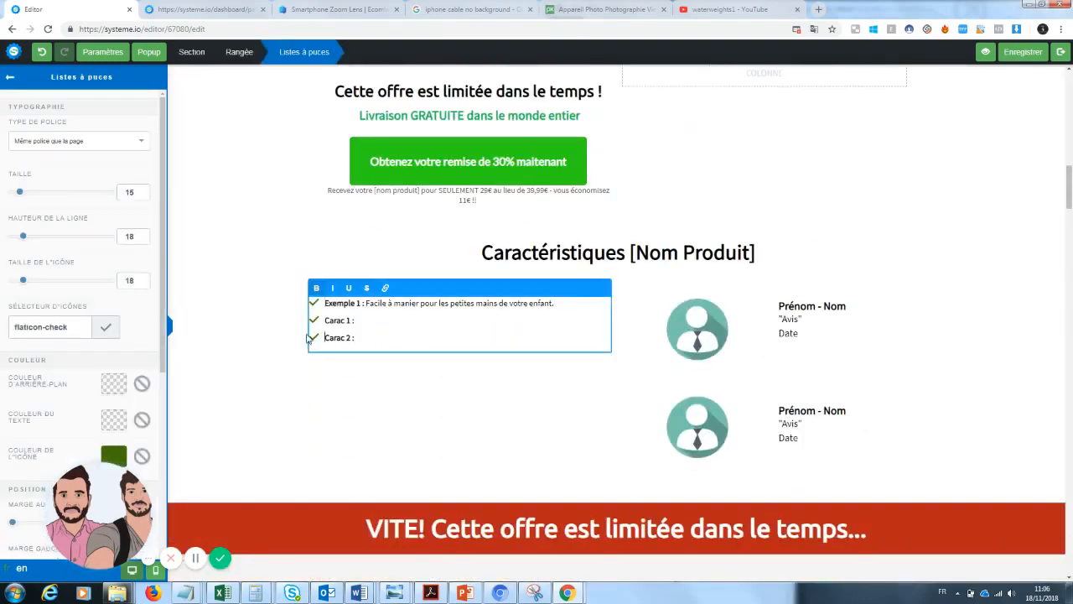
{"action": "left_click_drag", "start_coordinate": [362, 337], "coordinate": [300, 344]}
{"action": "left_click", "coordinate": [323, 336]}
{"action": "left_click", "coordinate": [325, 321]}
{"action": "left_click_drag", "start_coordinate": [1068, 191], "coordinate": [1070, 168]}
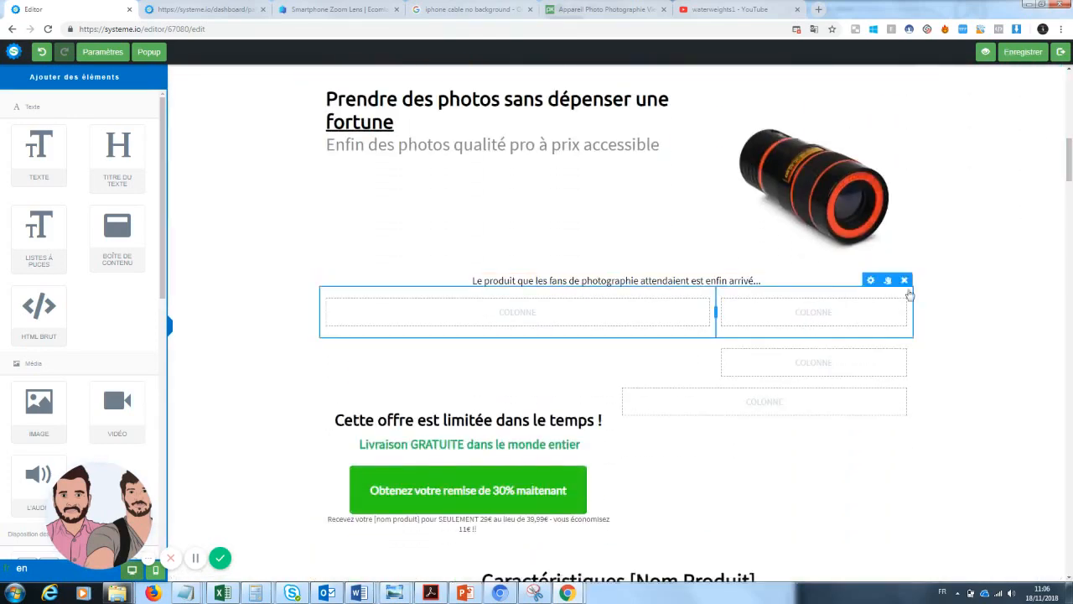
Step: Delete the two empty column rows and the limited-time offer row, then add a text block above Caractéristiques
{"action": "left_click", "coordinate": [904, 281]}
{"action": "left_click", "coordinate": [583, 92]}
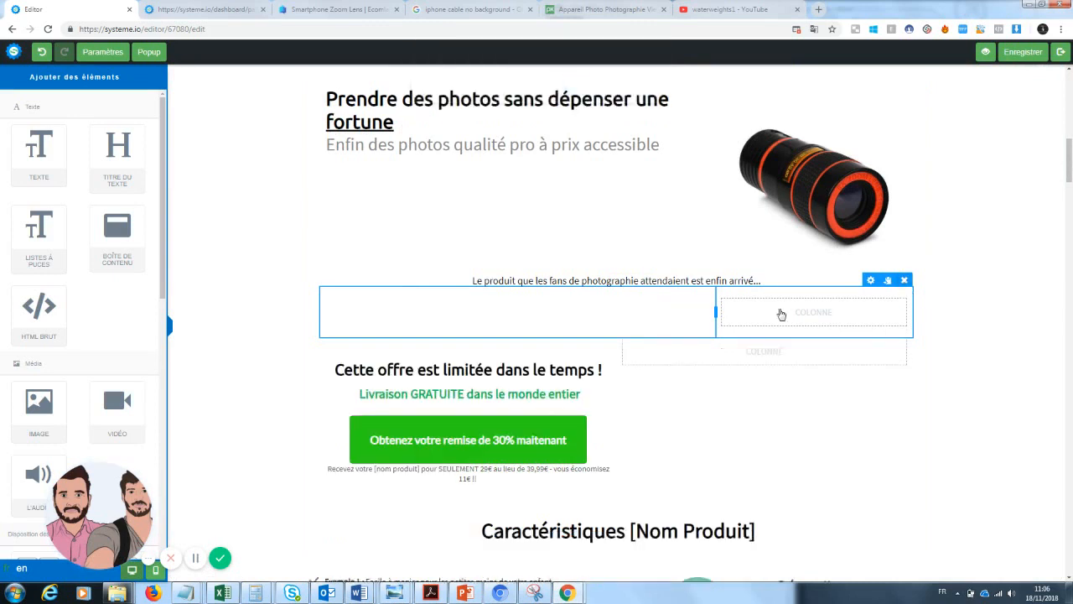
{"action": "left_click", "coordinate": [904, 280]}
{"action": "left_click", "coordinate": [583, 92]}
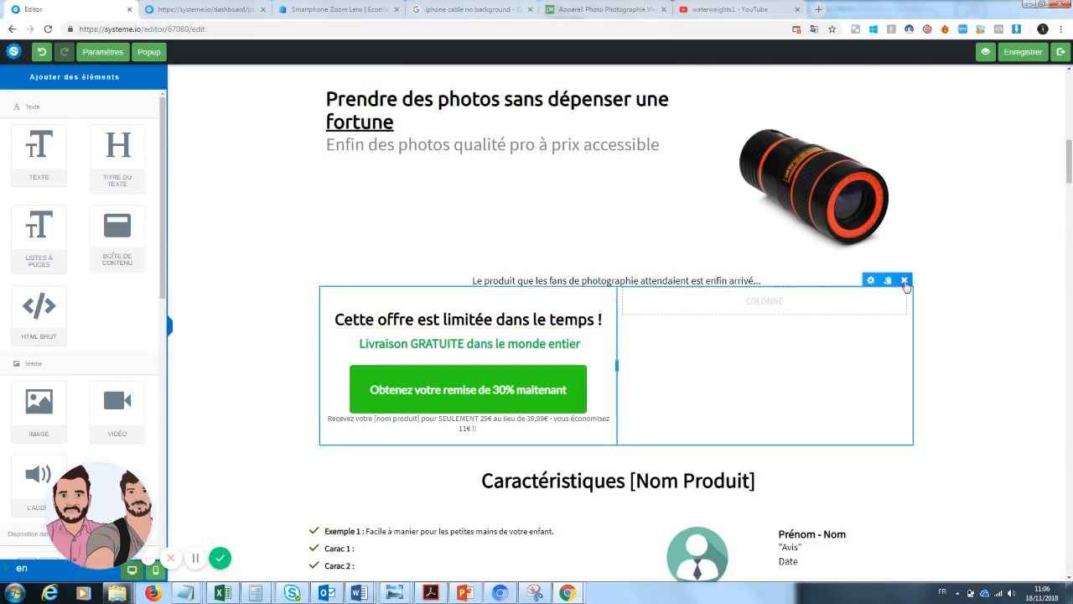
{"action": "left_click", "coordinate": [903, 280]}
{"action": "left_click", "coordinate": [582, 93]}
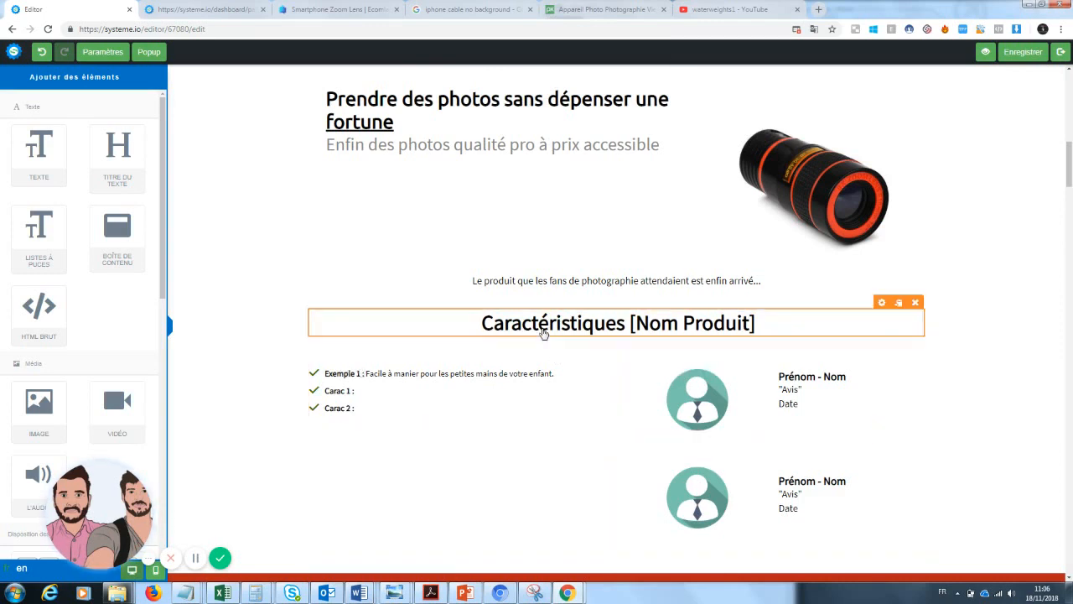
{"action": "left_click_drag", "start_coordinate": [35, 147], "coordinate": [556, 302]}
Step: Replace the new text block's placeholder with 'Copywritting' and switch to the Ecomlad zoom lens page
{"action": "triple_click", "coordinate": [601, 330]}
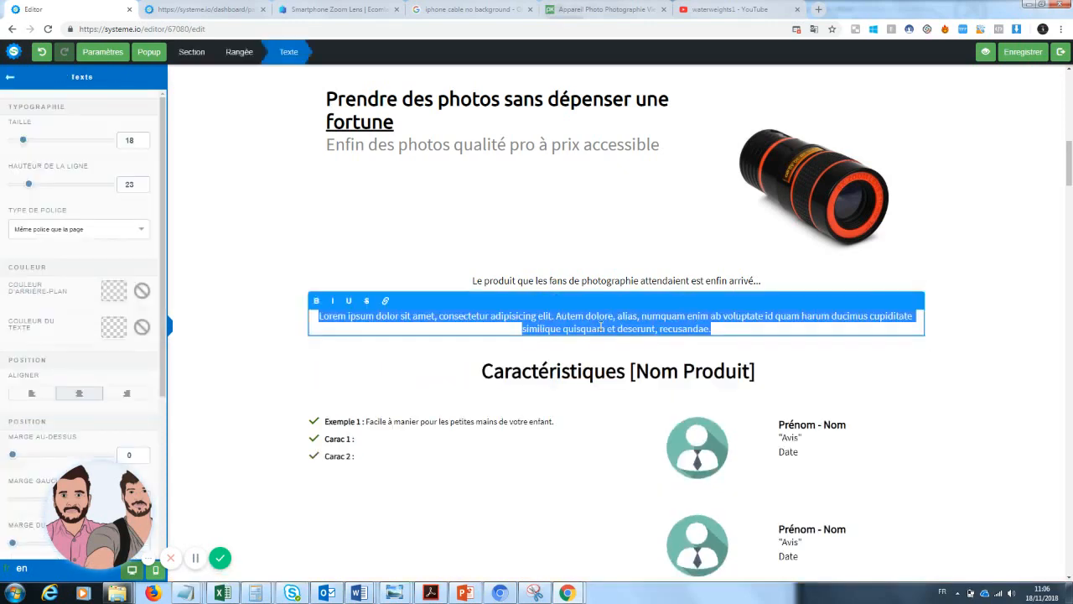
{"action": "type", "text": "Copywritting"}
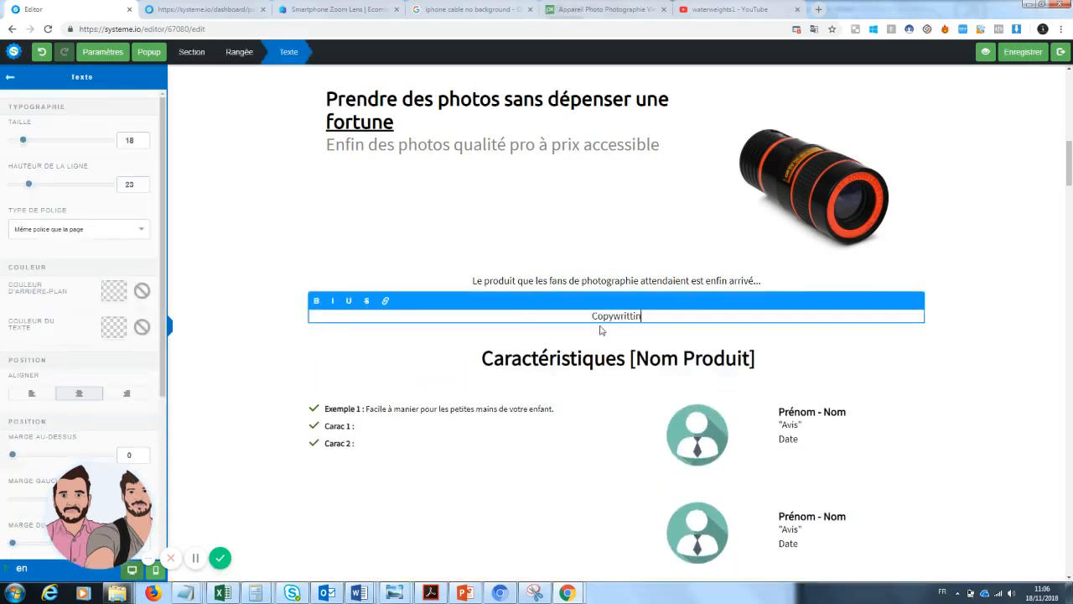
{"action": "left_click", "coordinate": [998, 368]}
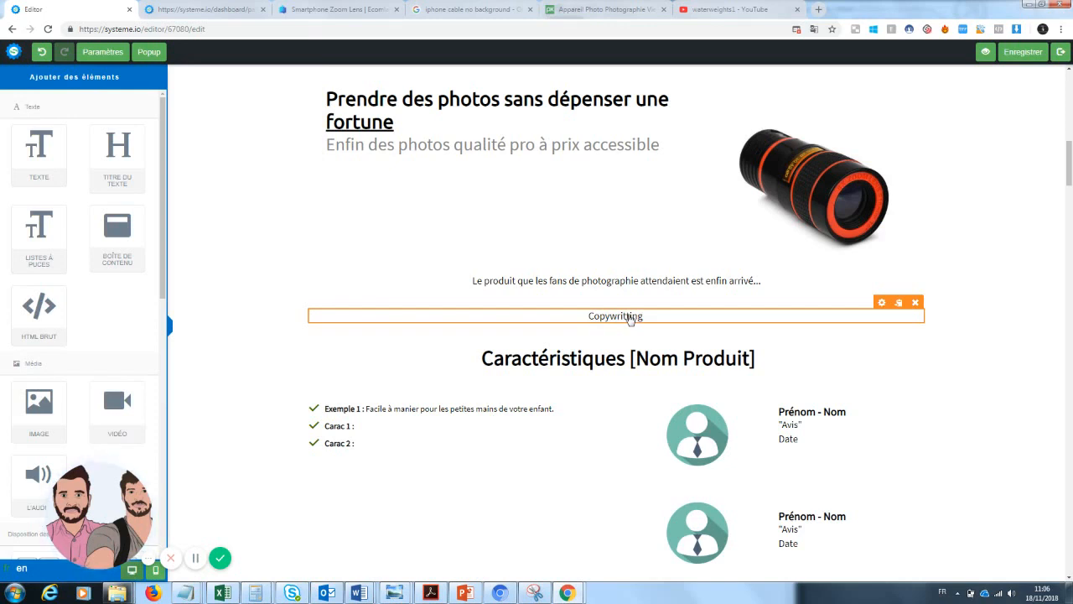
{"action": "left_click_drag", "start_coordinate": [335, 9], "coordinate": [209, 10]}
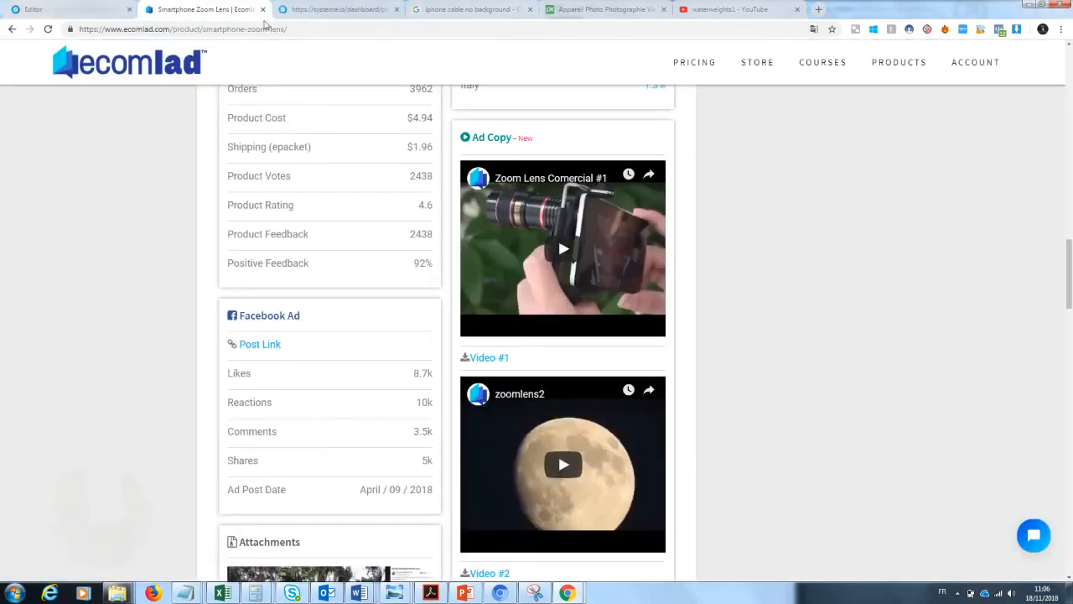
Step: Select the two product description paragraphs on the Nano Zoom page
{"action": "scroll", "coordinate": [536, 407], "scroll_direction": "up", "scroll_amount": 8}
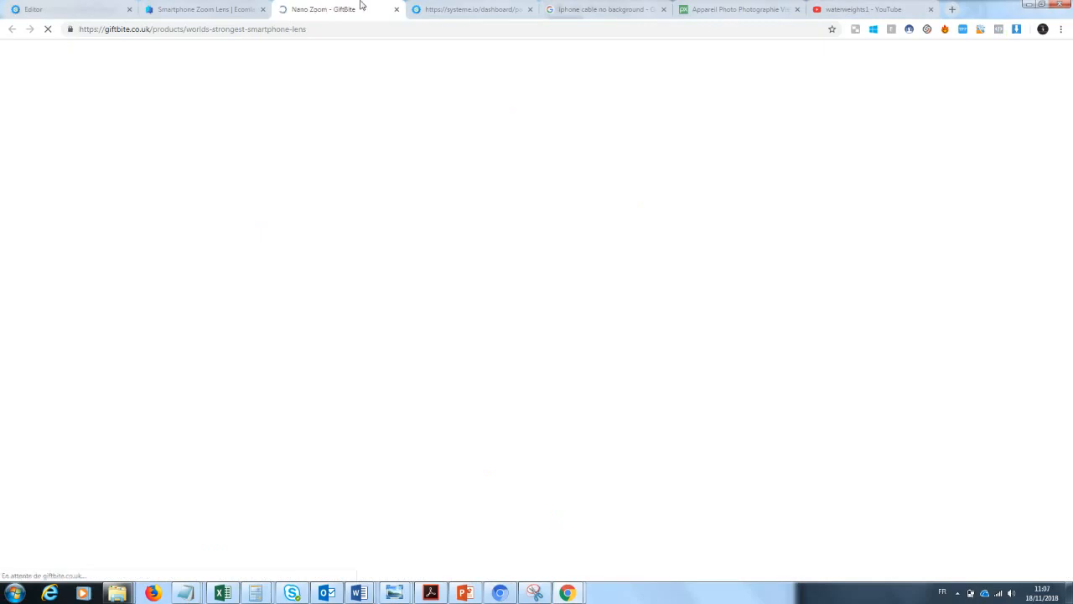
{"action": "left_click_drag", "start_coordinate": [326, 6], "coordinate": [201, 8]}
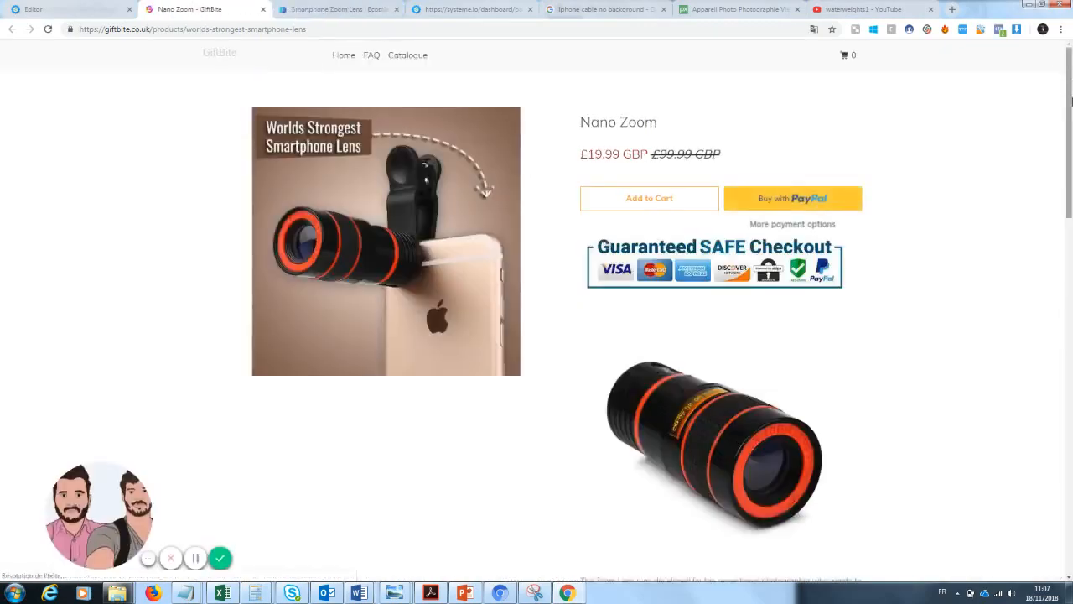
{"action": "left_click_drag", "start_coordinate": [1070, 110], "coordinate": [1071, 195]}
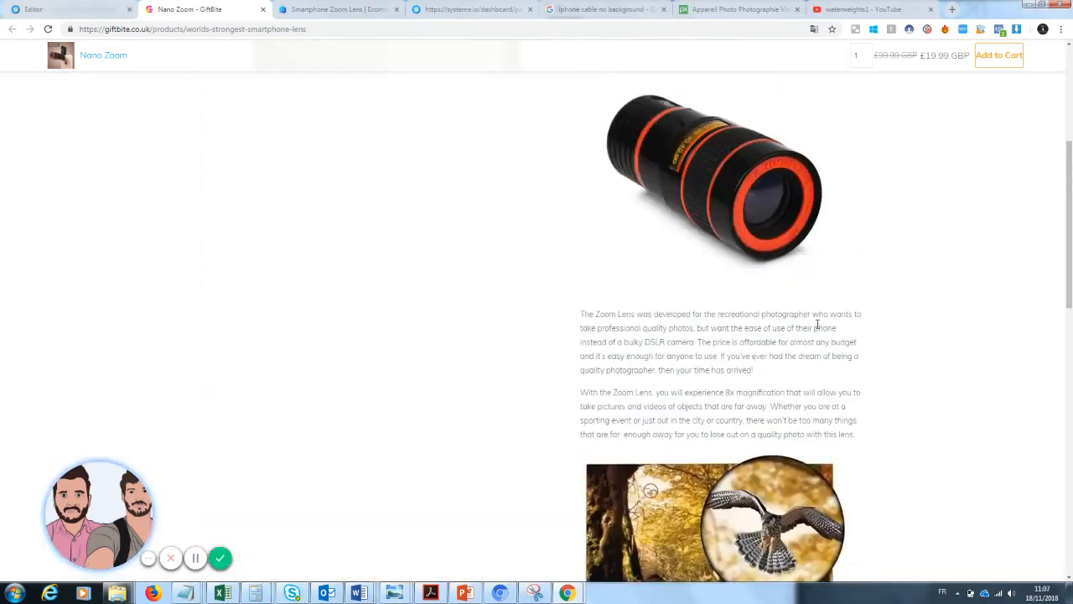
{"action": "left_click_drag", "start_coordinate": [578, 315], "coordinate": [854, 433]}
{"action": "key", "text": "ctrl+c"}
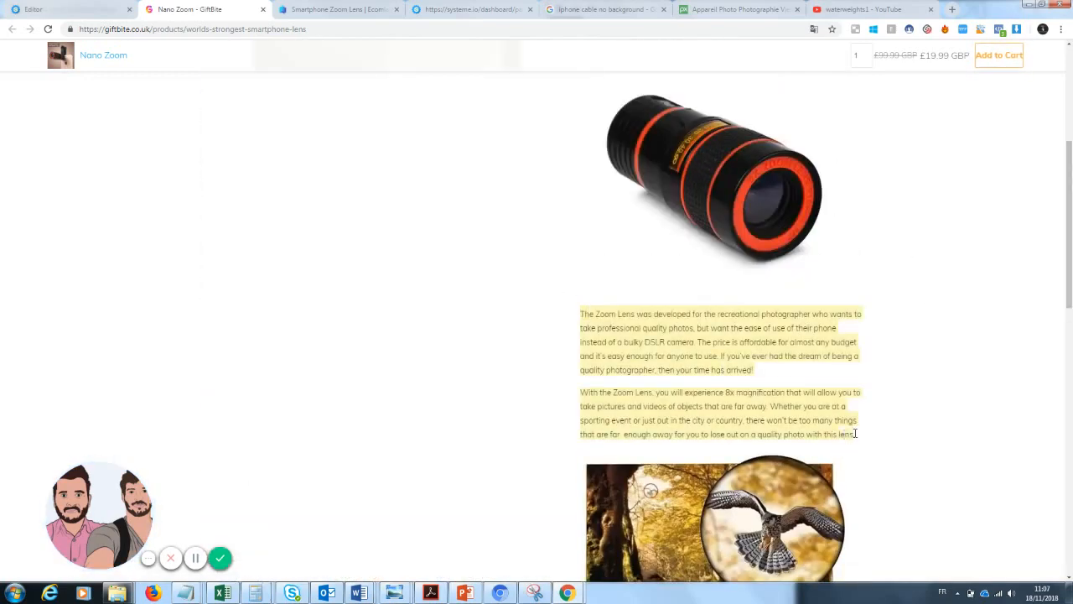
Step: Load the DeepL translator in the same tab
{"action": "left_click", "coordinate": [255, 31]}
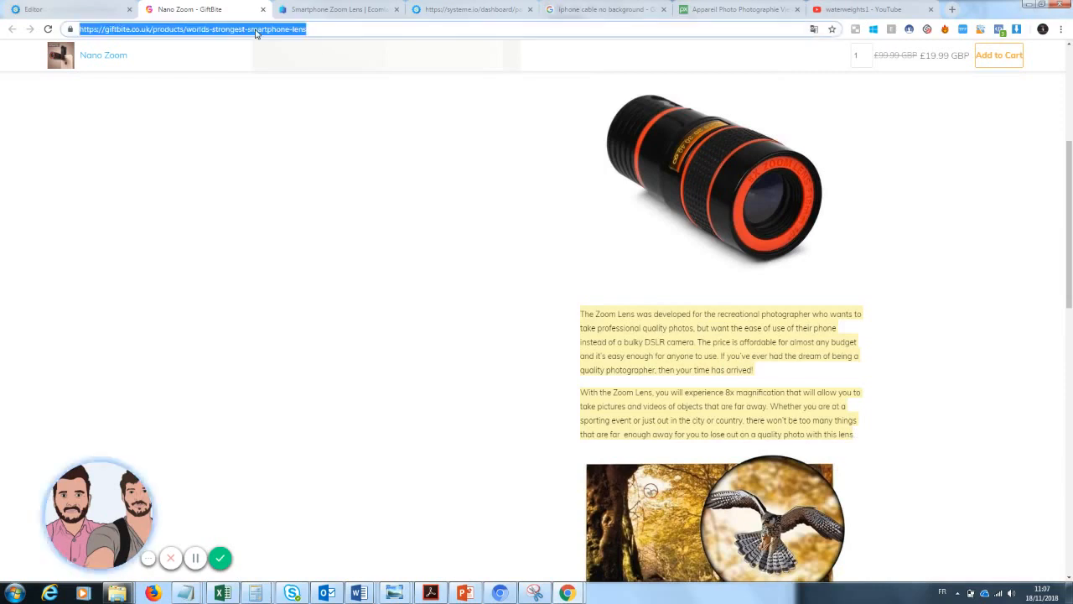
{"action": "type", "text": "deepl"}
{"action": "key", "text": "Return"}
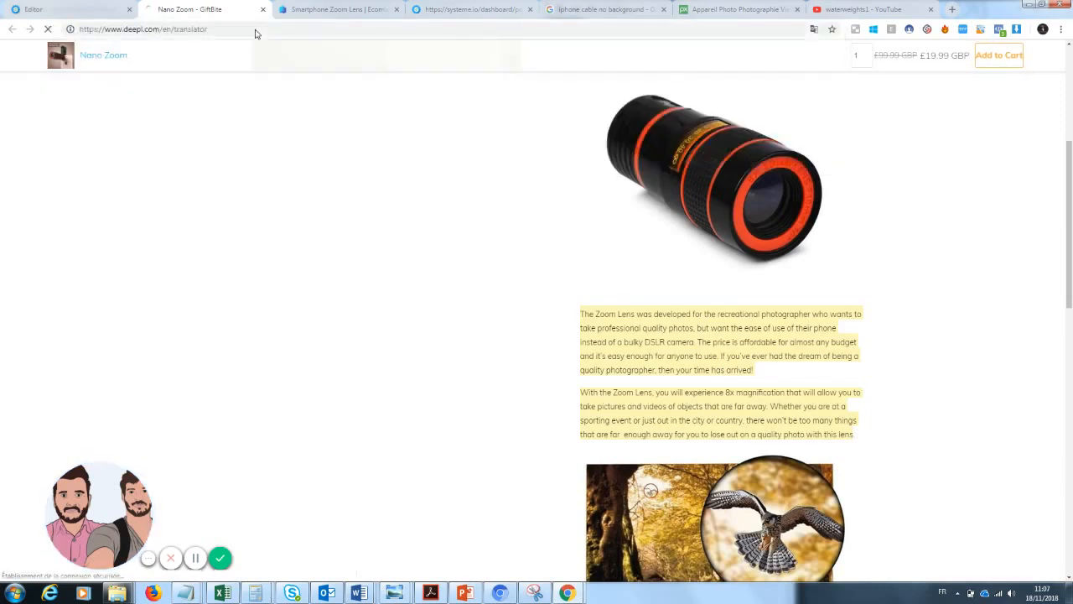
Step: Paste the English description into DeepL, select the French translation, and return to the Systeme.io editor
{"action": "key", "text": "ctrl+v"}
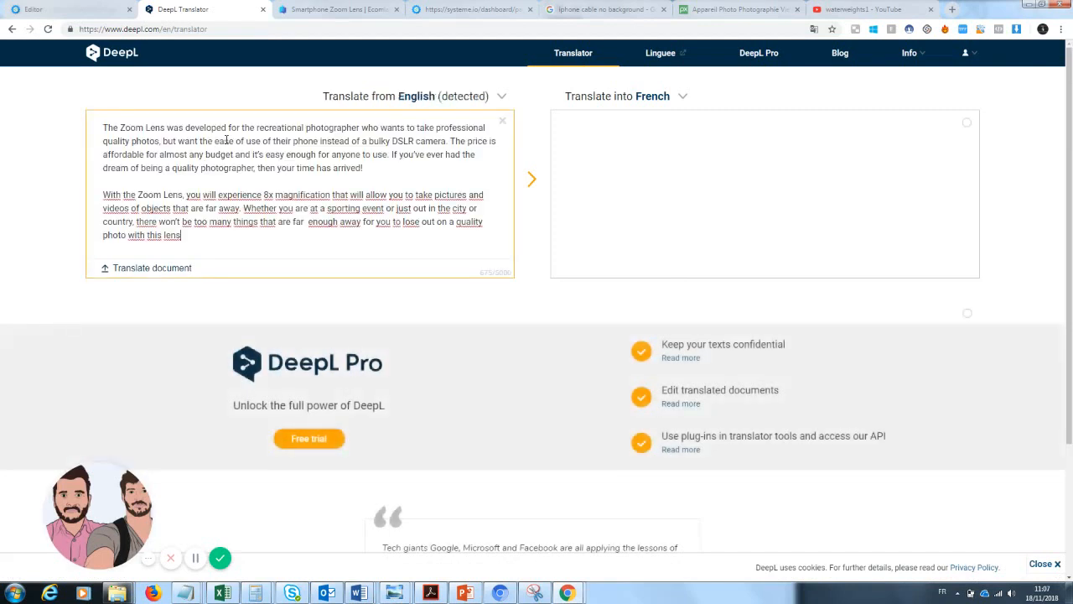
{"action": "left_click", "coordinate": [636, 164]}
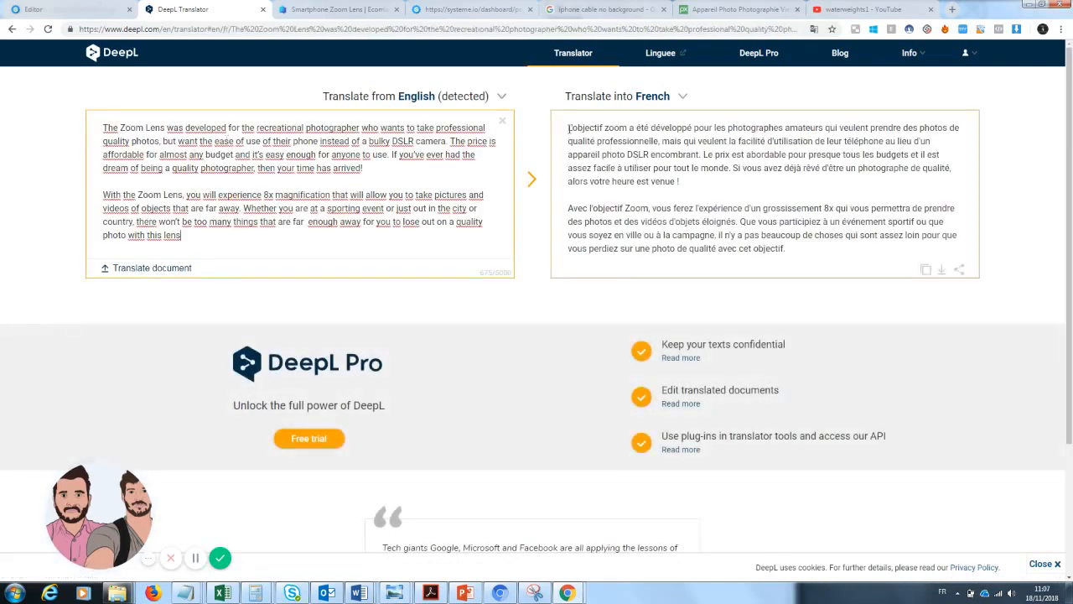
{"action": "key", "text": "ctrl+a"}
{"action": "key", "text": "ctrl+c"}
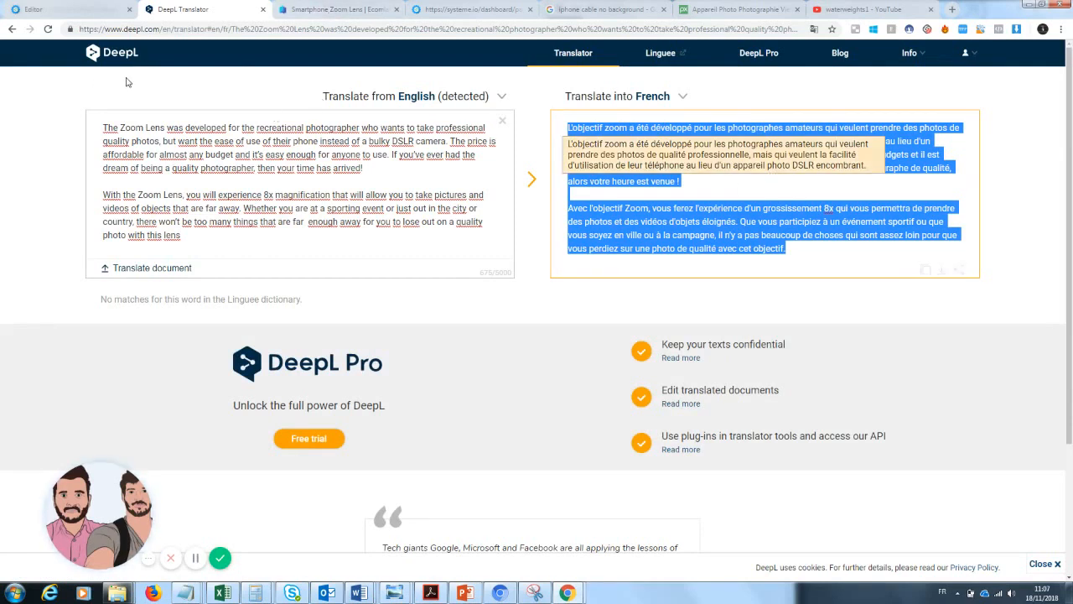
{"action": "left_click", "coordinate": [52, 6]}
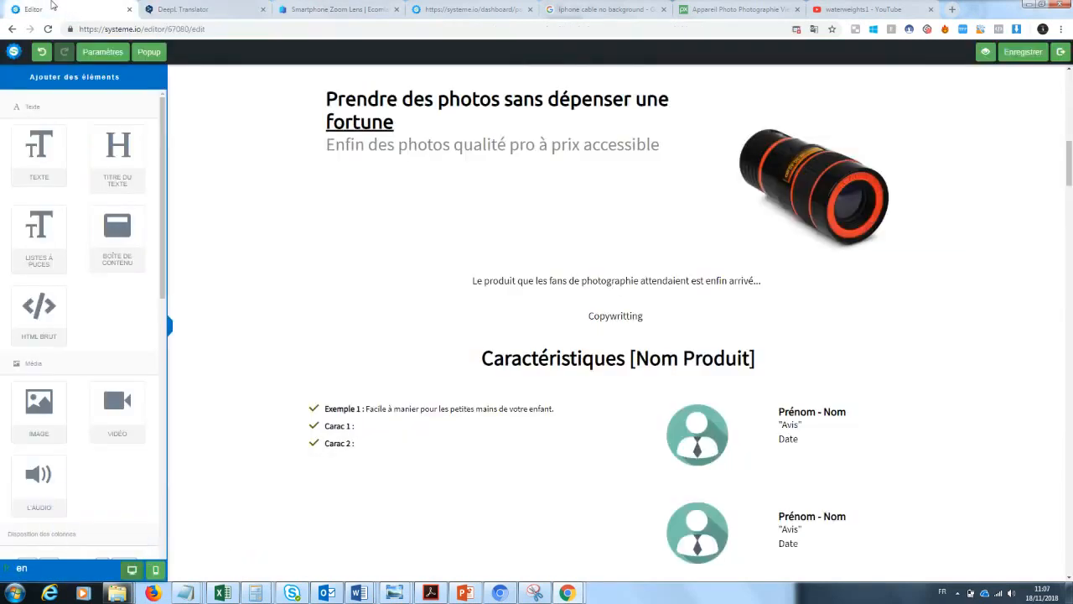
Step: Replace the Copywritting placeholder with the pasted two-paragraph French DeepL translation of the zoom lens description
{"action": "double_click", "coordinate": [623, 315]}
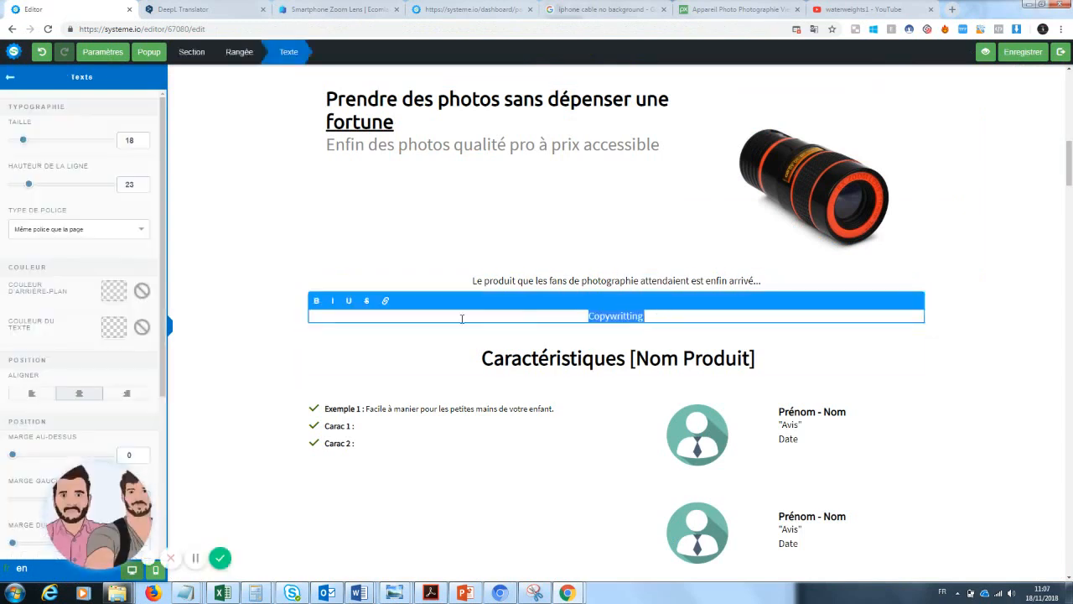
{"action": "key", "text": "BackSpace"}
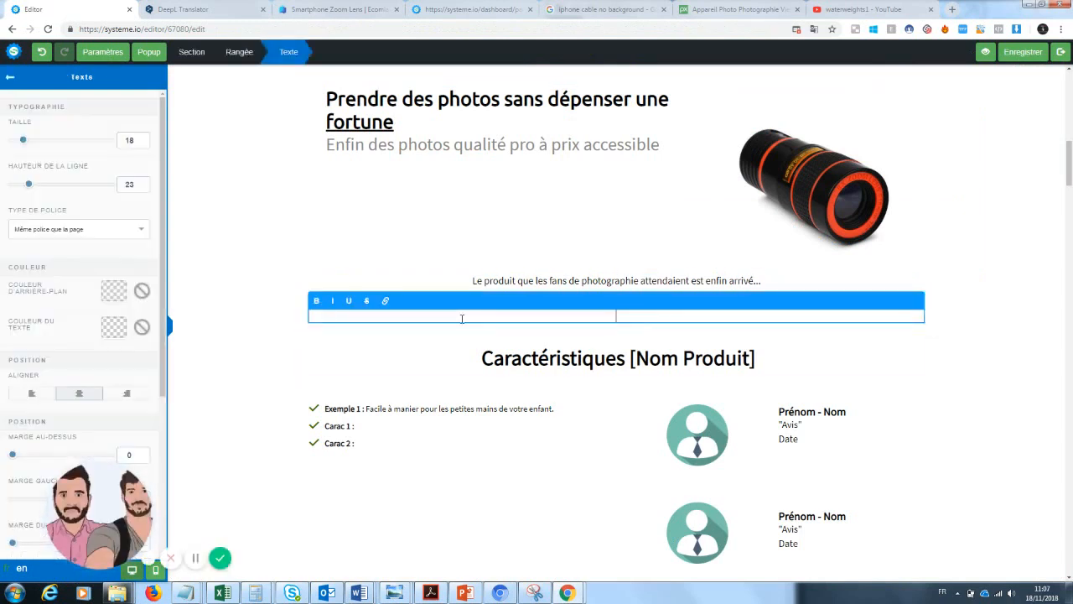
{"action": "key", "text": "ctrl+v"}
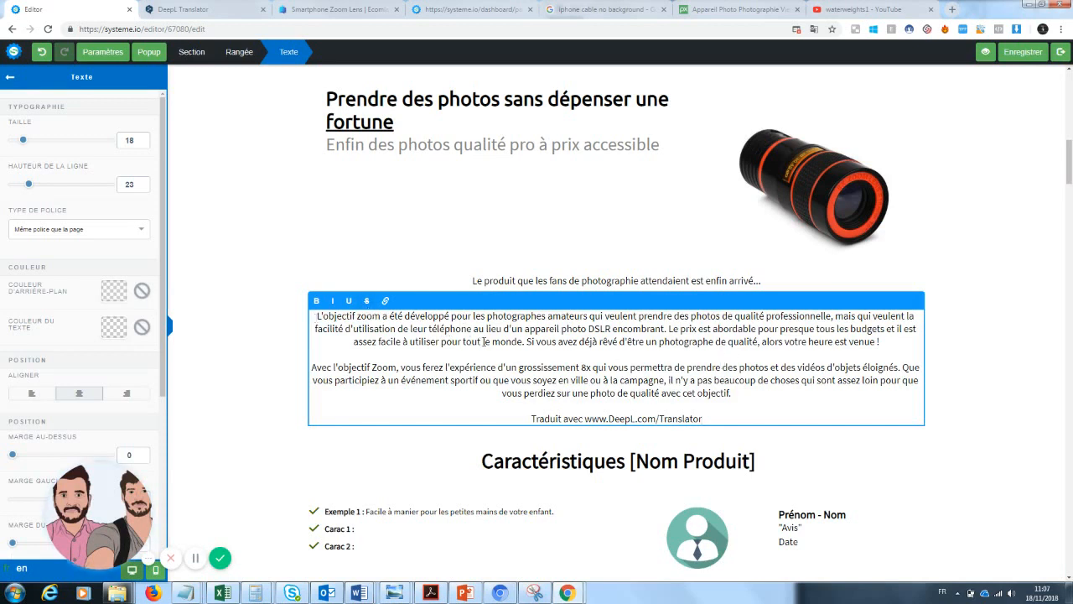
{"action": "left_click", "coordinate": [591, 282]}
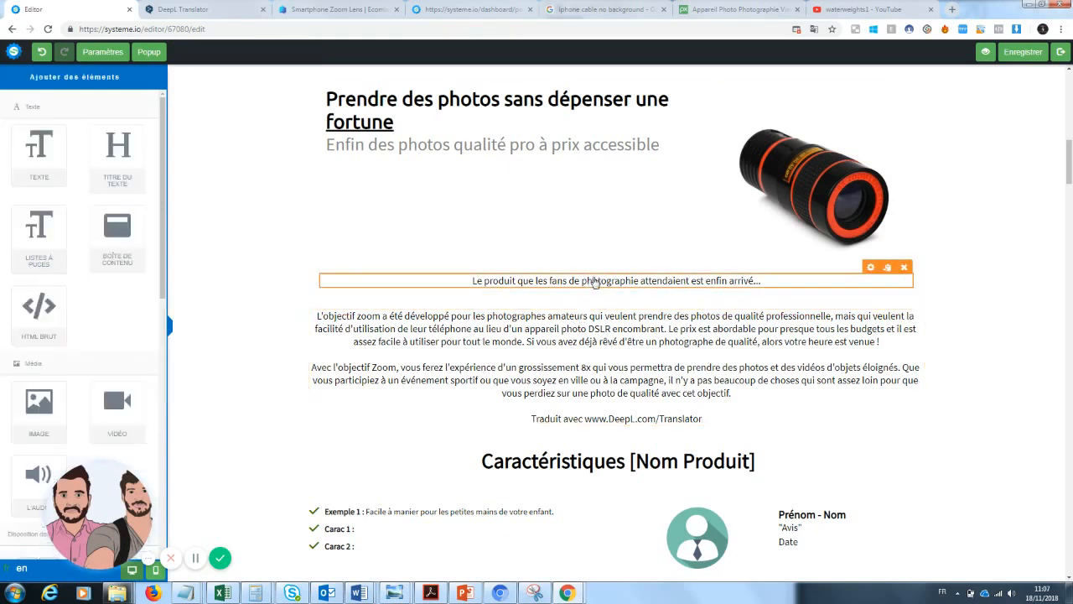
Step: Adjust the tagline's margins, adding space below it
{"action": "left_click", "coordinate": [591, 282]}
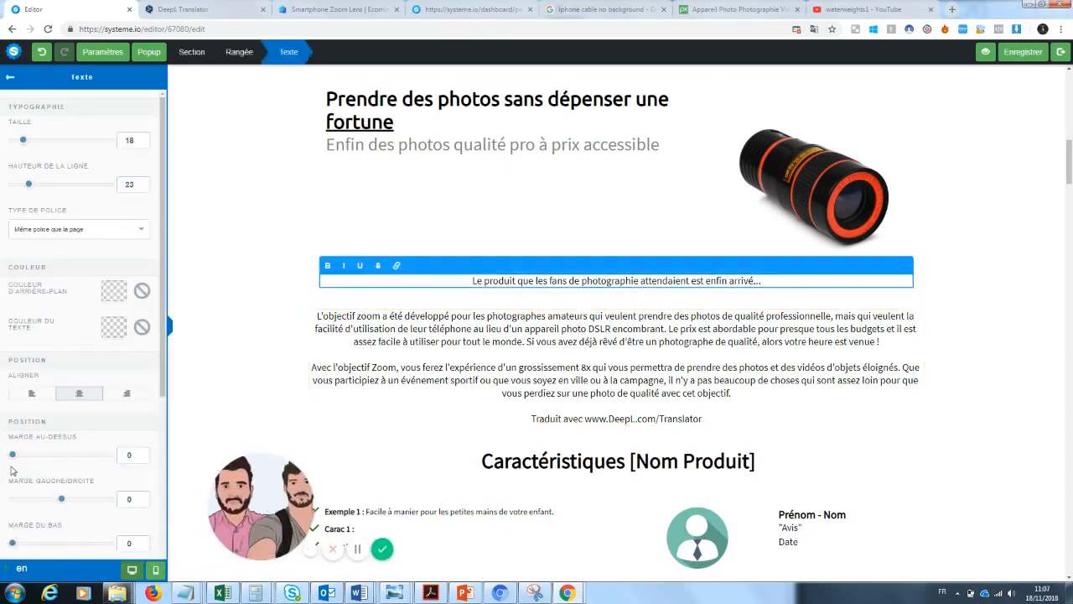
{"action": "mouse_move", "coordinate": [12, 455]}
{"action": "left_mouse_down"}
{"action": "mouse_move", "coordinate": [48, 457]}
{"action": "mouse_move", "coordinate": [18, 468]}
{"action": "left_mouse_up"}
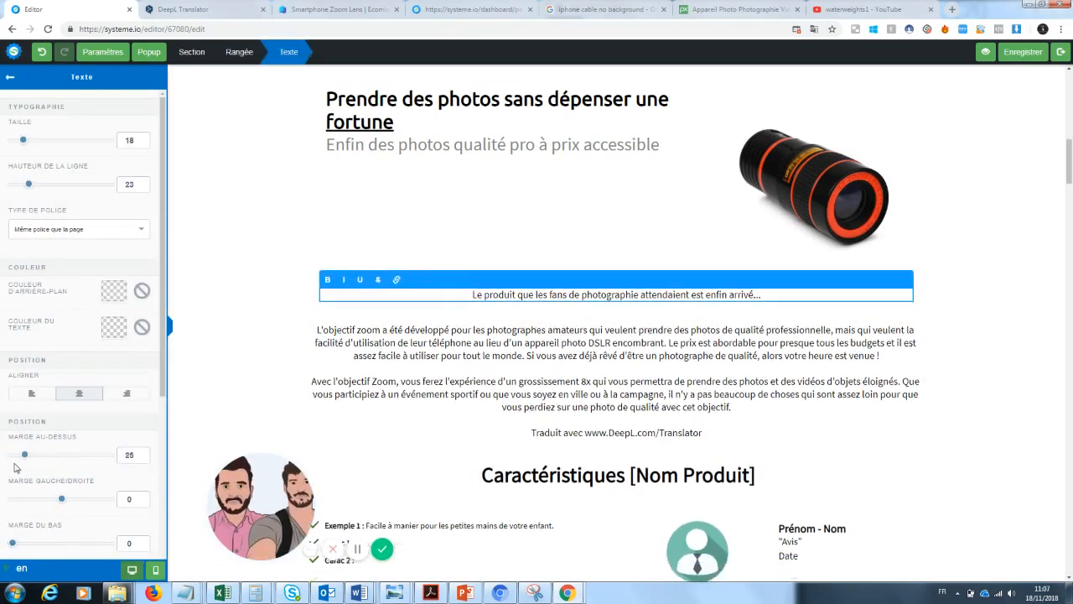
{"action": "left_click_drag", "start_coordinate": [16, 545], "coordinate": [36, 543]}
{"action": "left_click", "coordinate": [629, 453]}
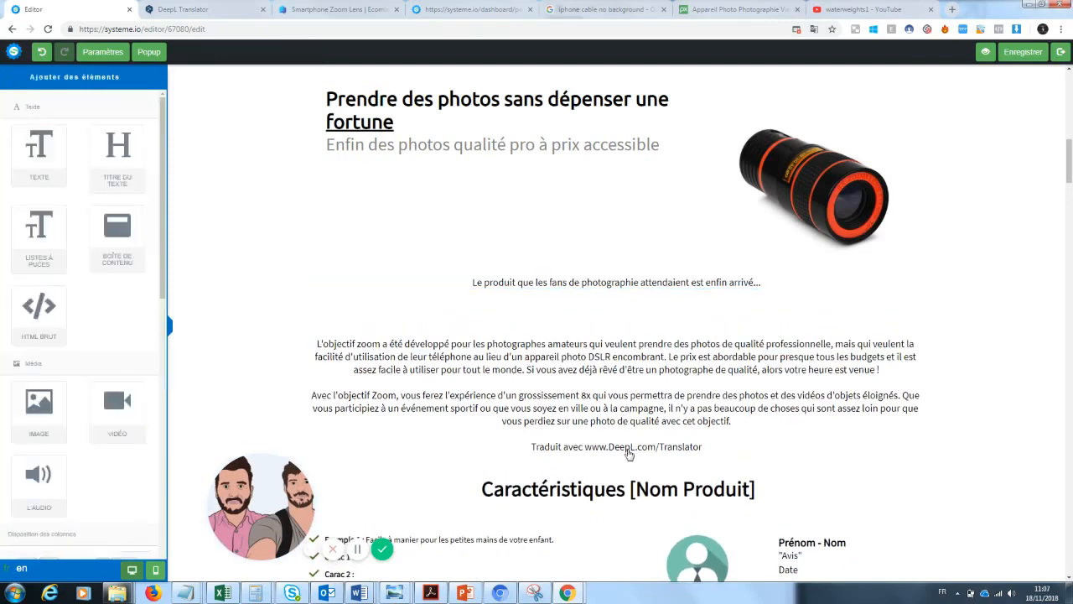
Step: Delete the 'Traduit avec DeepL' credit line and set the description's bottom margin to 34
{"action": "left_click", "coordinate": [658, 438]}
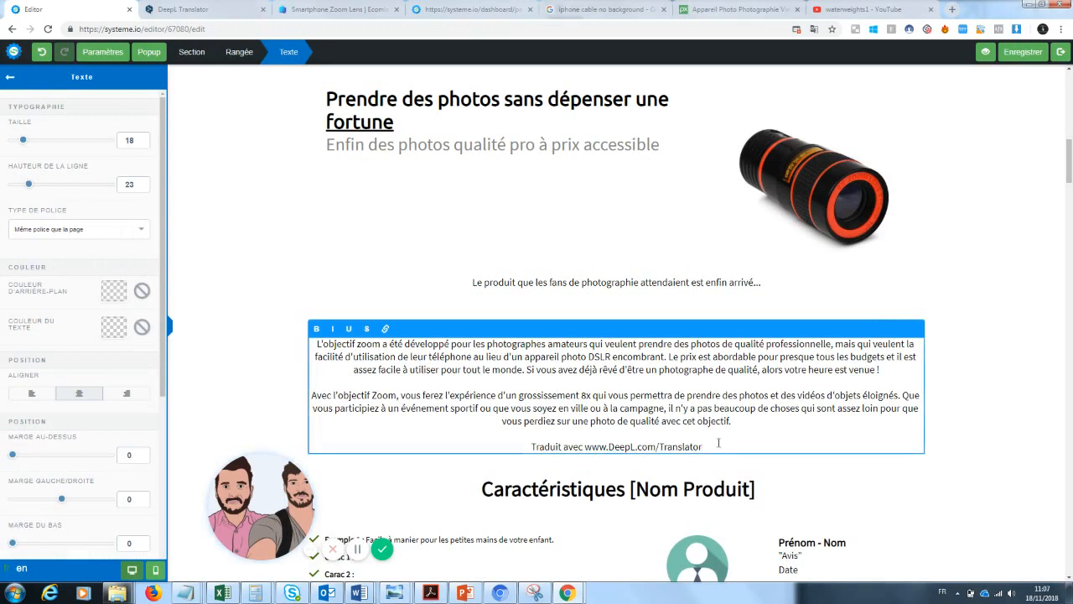
{"action": "key", "text": "shift+Home"}
{"action": "key", "text": "BackSpace"}
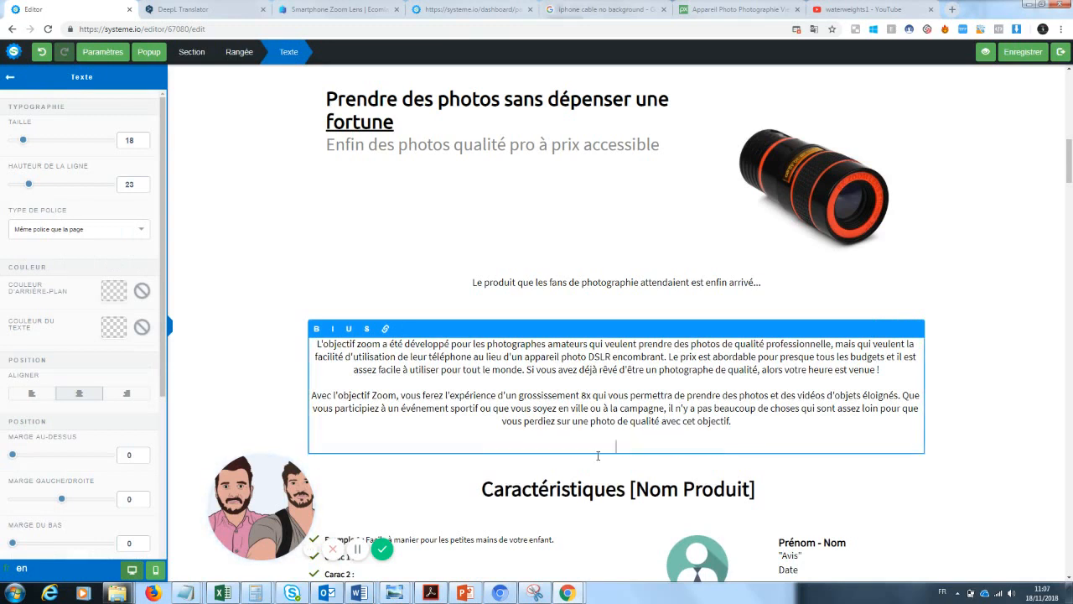
{"action": "left_click_drag", "start_coordinate": [11, 542], "coordinate": [26, 543]}
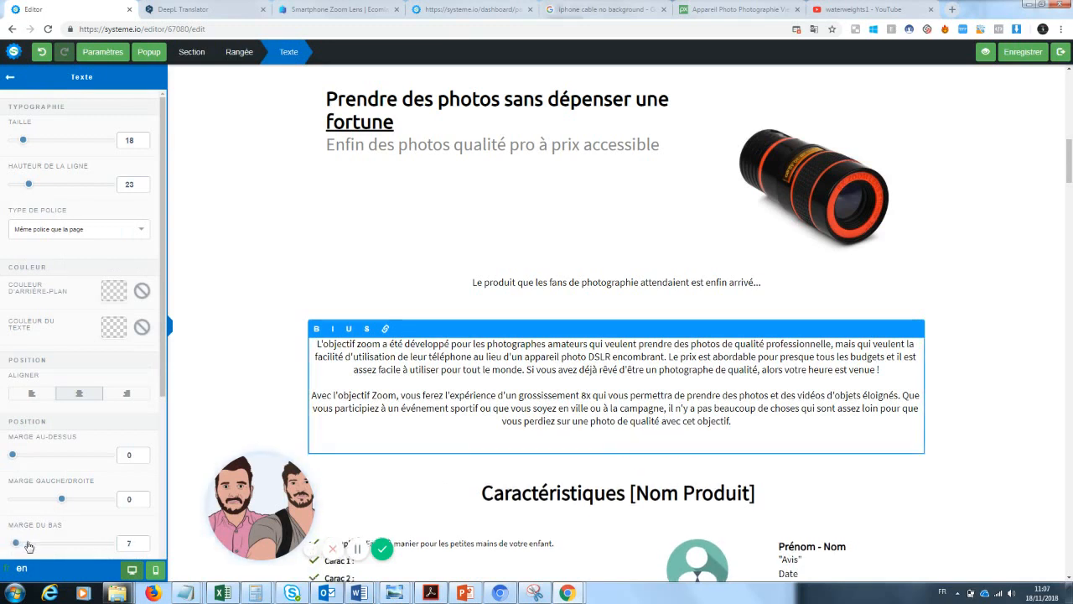
{"action": "left_click", "coordinate": [1056, 322]}
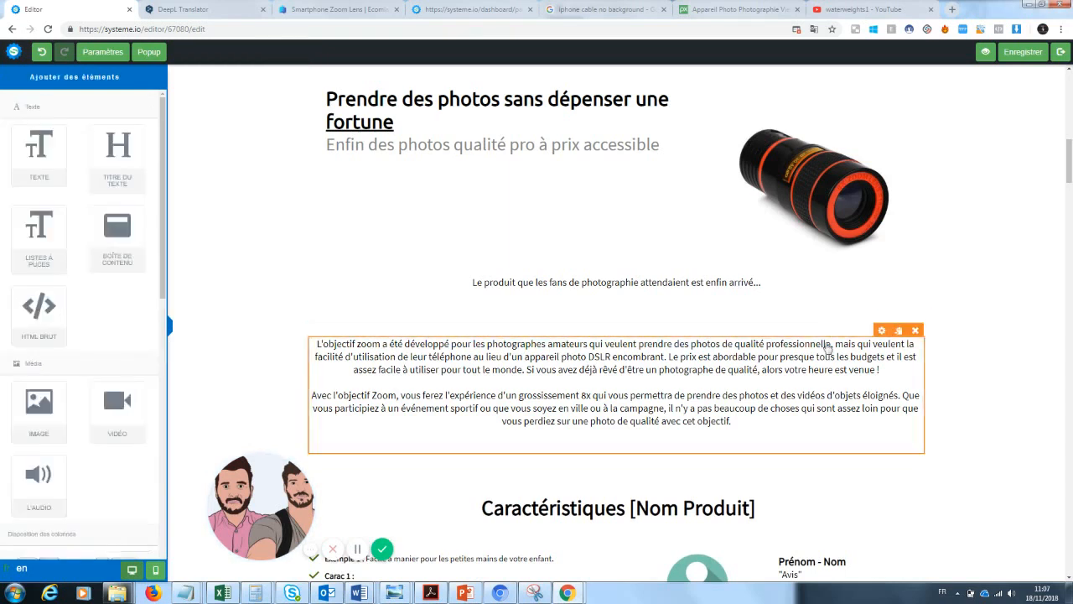
Step: Left-align the French description and raise its text size to 25
{"action": "left_click", "coordinate": [627, 396]}
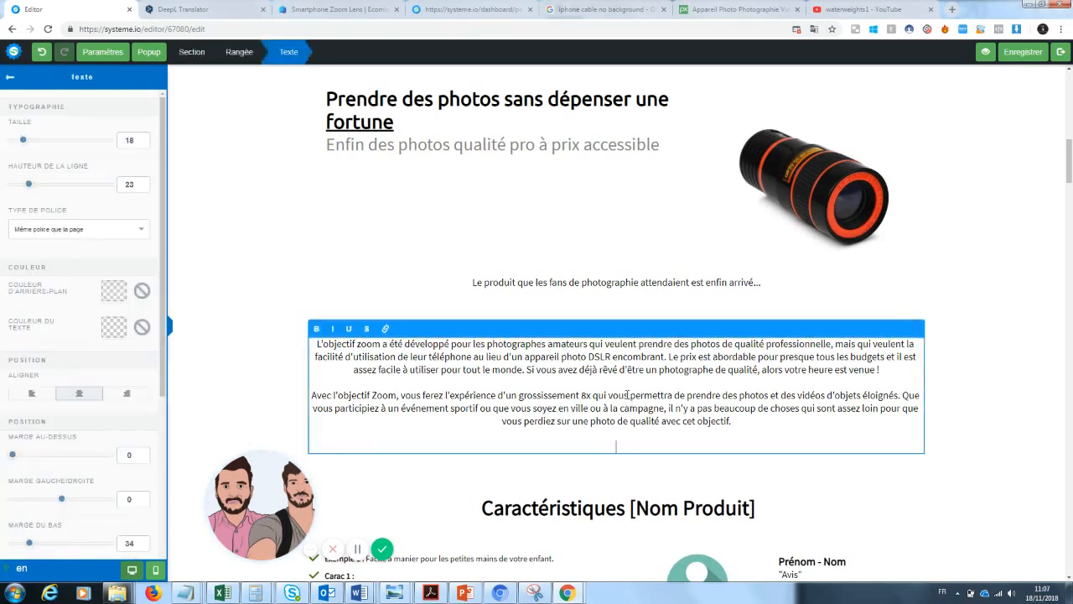
{"action": "left_click", "coordinate": [27, 397]}
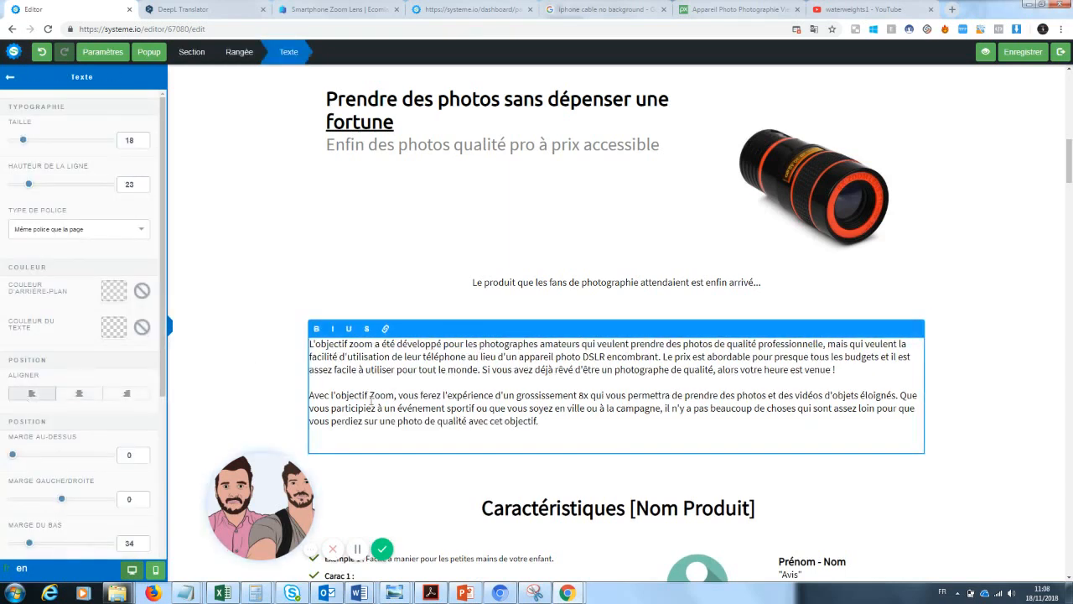
{"action": "left_click", "coordinate": [999, 349]}
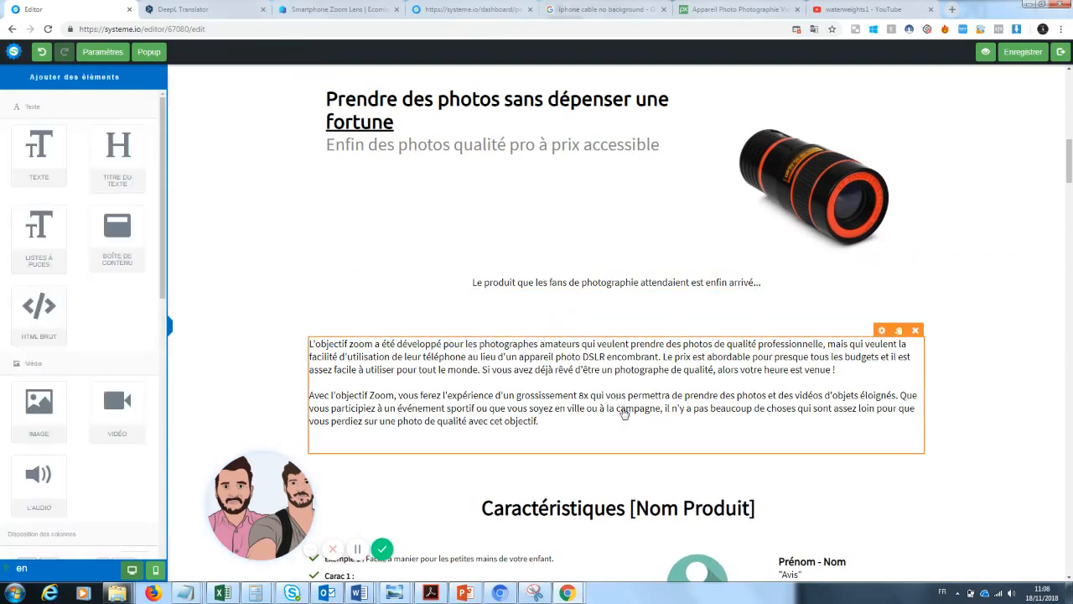
{"action": "left_click", "coordinate": [582, 412]}
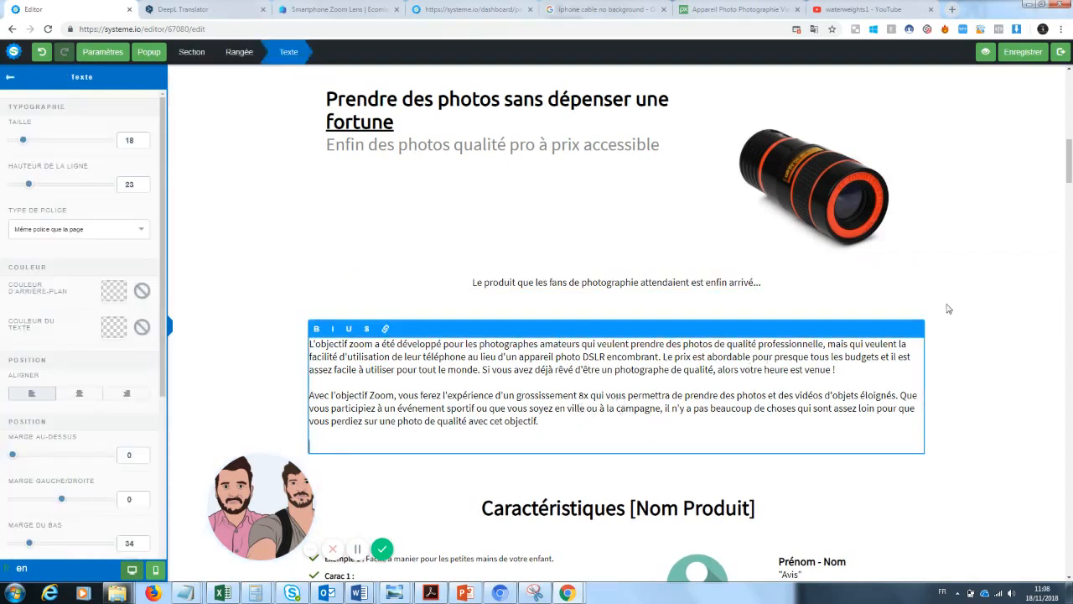
{"action": "left_click_drag", "start_coordinate": [591, 423], "coordinate": [309, 342]}
{"action": "left_click_drag", "start_coordinate": [23, 141], "coordinate": [31, 149]}
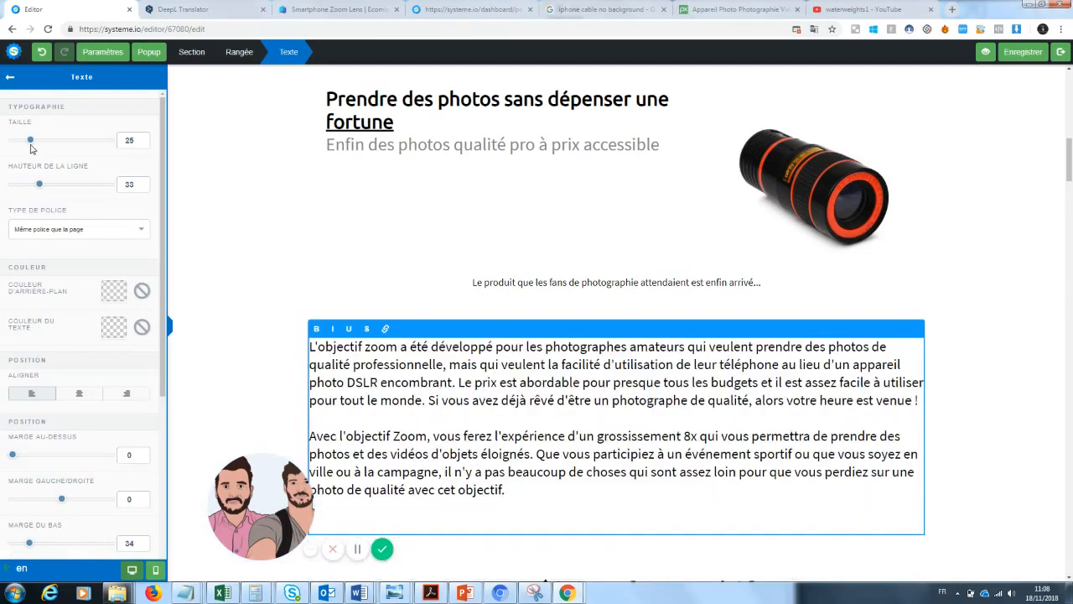
{"action": "left_click", "coordinate": [971, 285]}
{"action": "scroll", "coordinate": [934, 199], "scroll_direction": "up", "scroll_amount": 10}
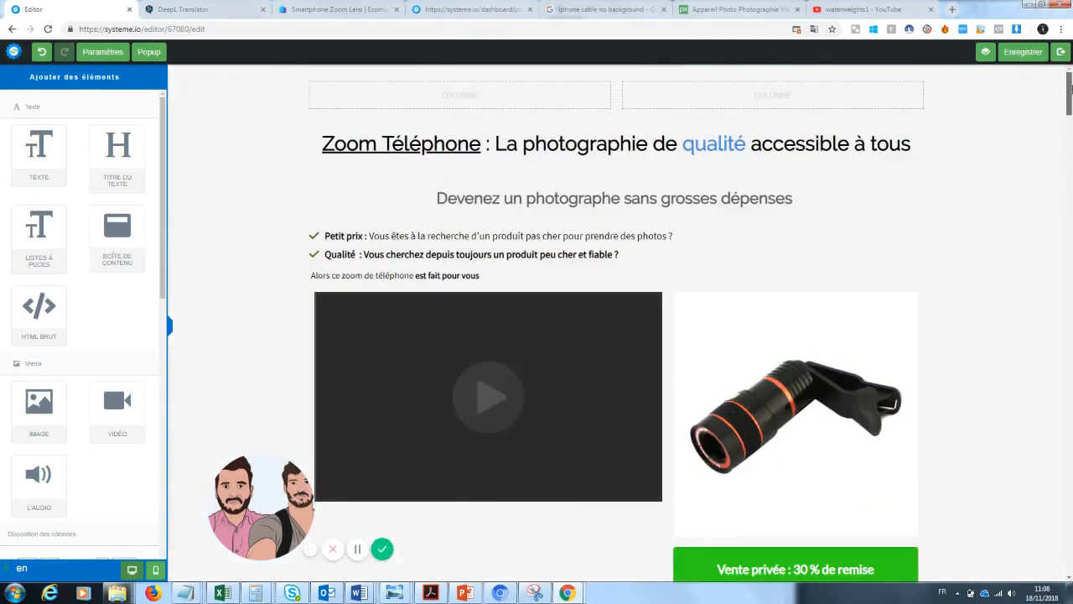
Step: Replace the Exemple 1 bullet with 'Photos de grandes qualités : une qualité pro pour un équipement mini'
{"action": "left_click_drag", "start_coordinate": [1070, 90], "coordinate": [1063, 207]}
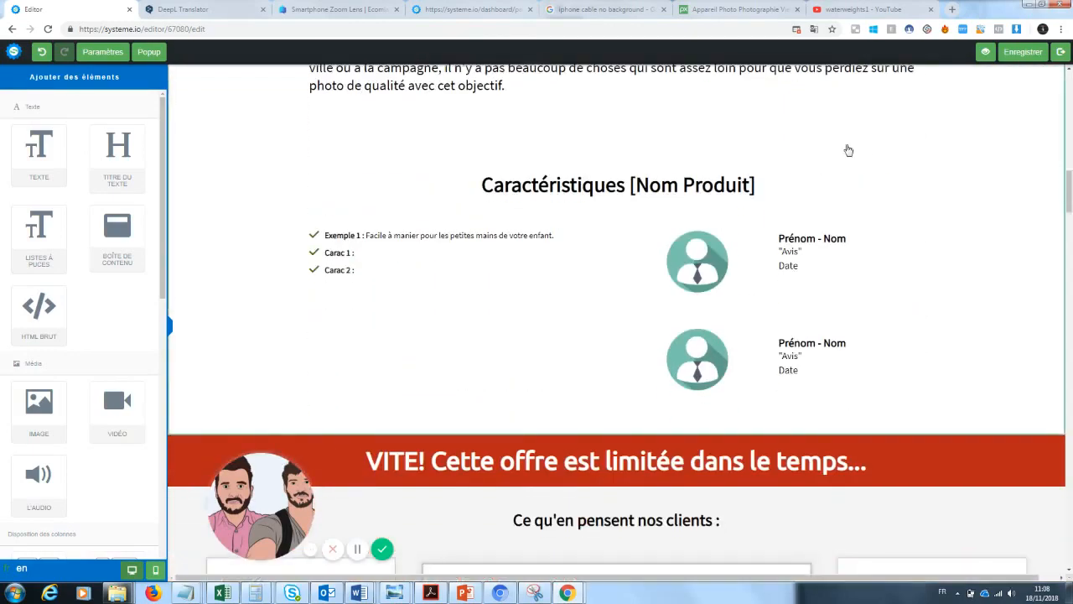
{"action": "left_click", "coordinate": [389, 243]}
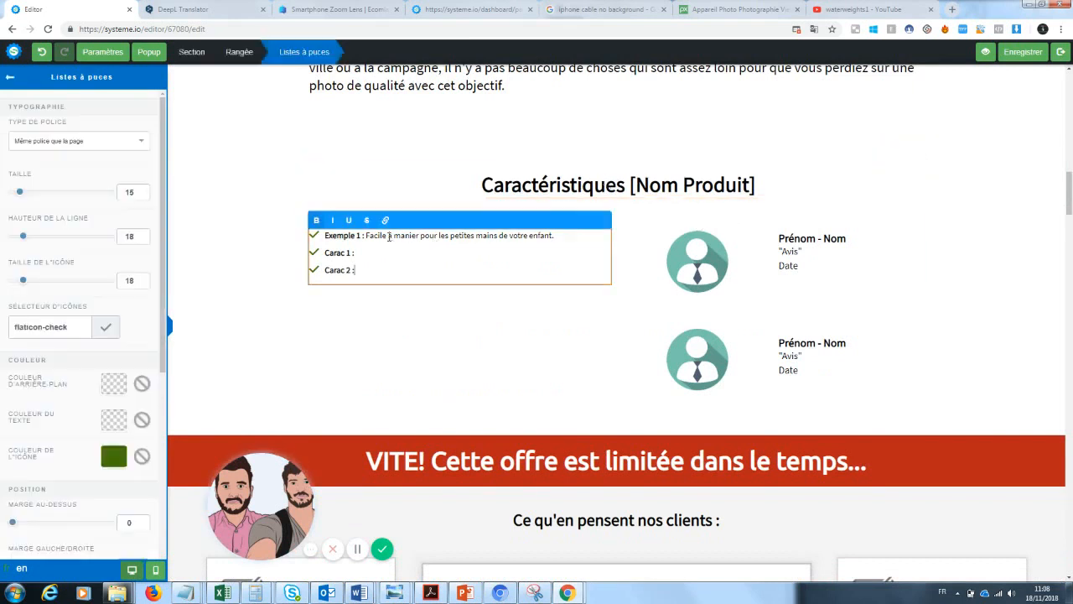
{"action": "left_click_drag", "start_coordinate": [558, 235], "coordinate": [327, 239]}
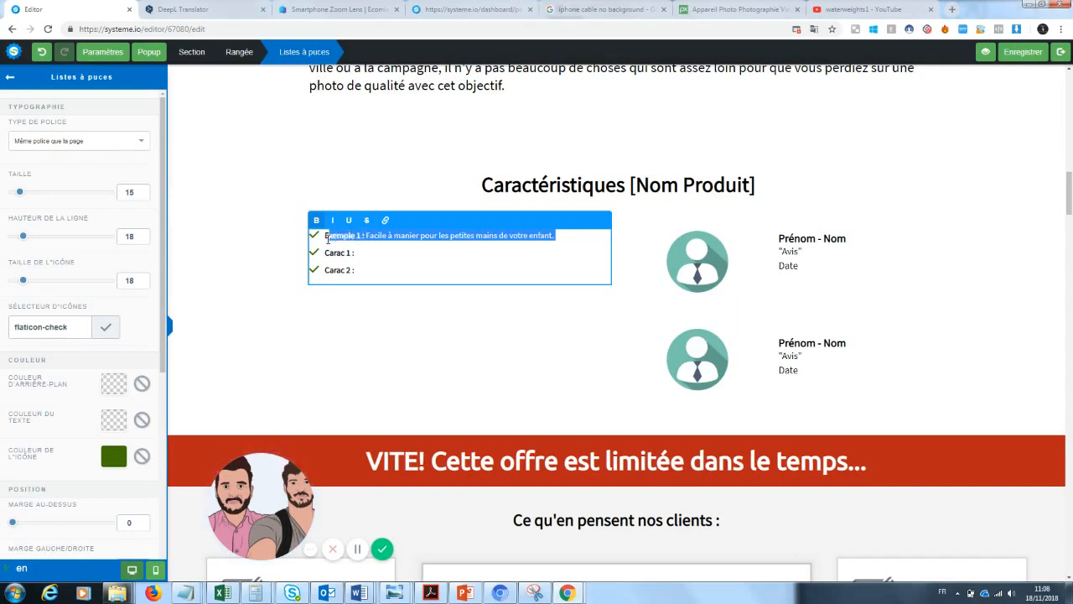
{"action": "key", "text": "BackSpace"}
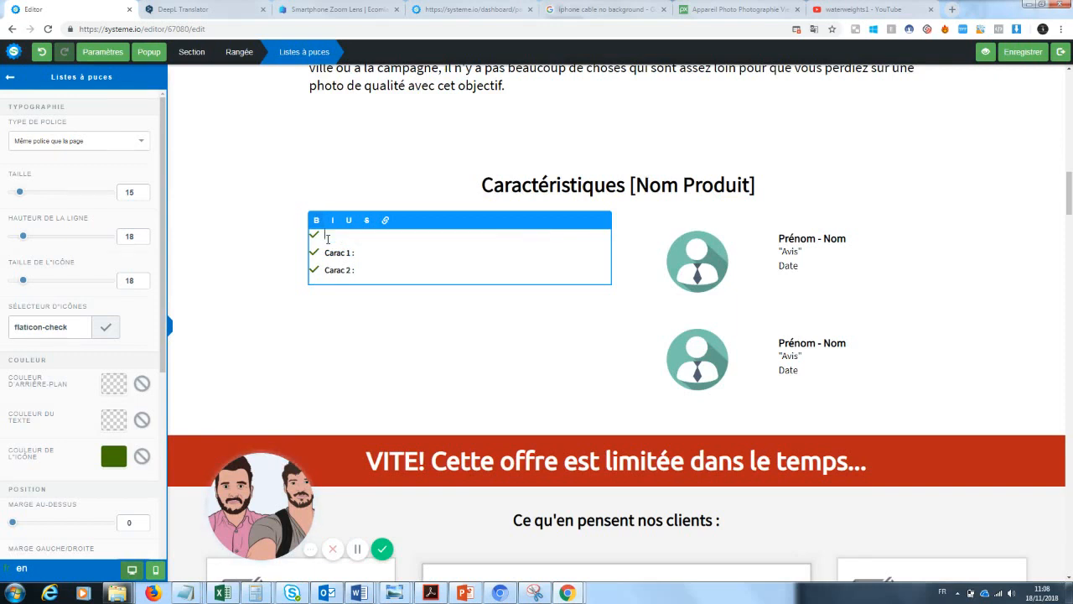
{"action": "type", "text": "Photos de grandes qualités"}
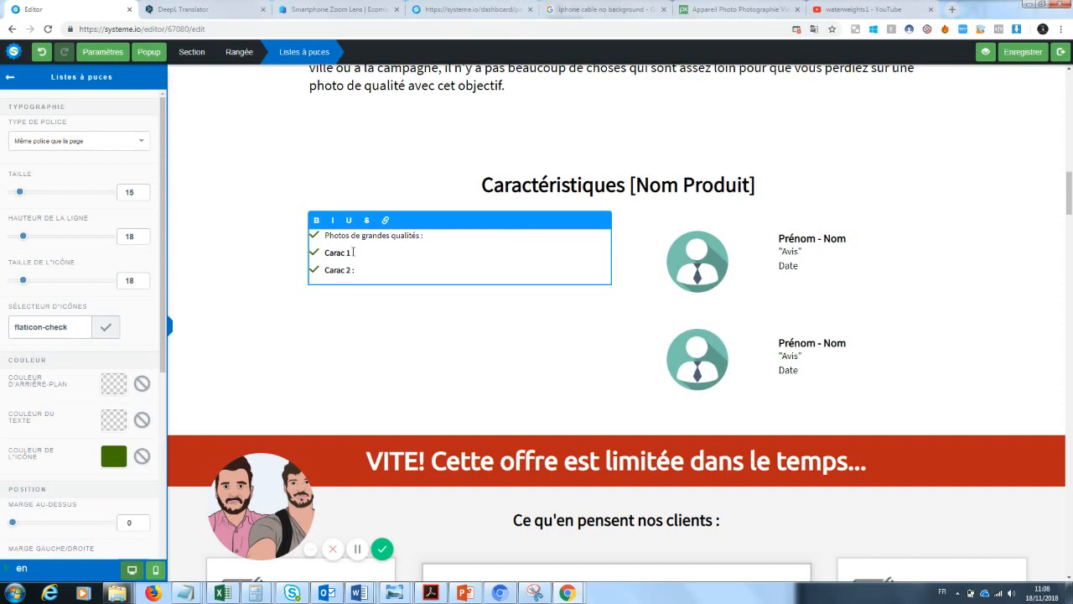
{"action": "type", "text": " : une qualité pro pour un équ"}
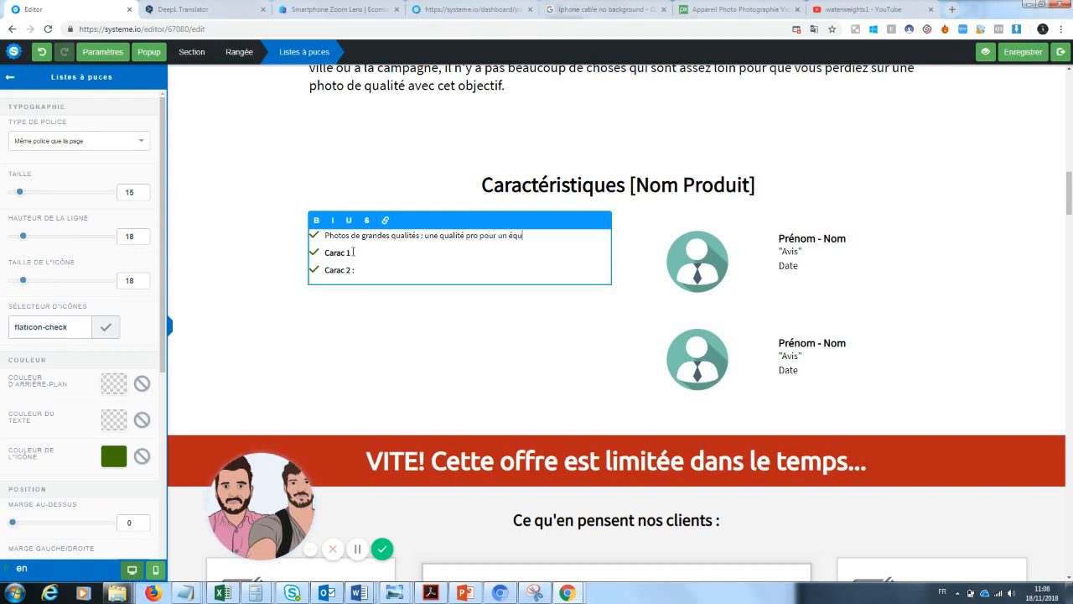
{"action": "type", "text": "ipement mini"}
Step: Rename the 'Carac 1' label to 'Pratique' and make 'Photos de grandes qualités' bold
{"action": "left_click_drag", "start_coordinate": [352, 253], "coordinate": [325, 253]}
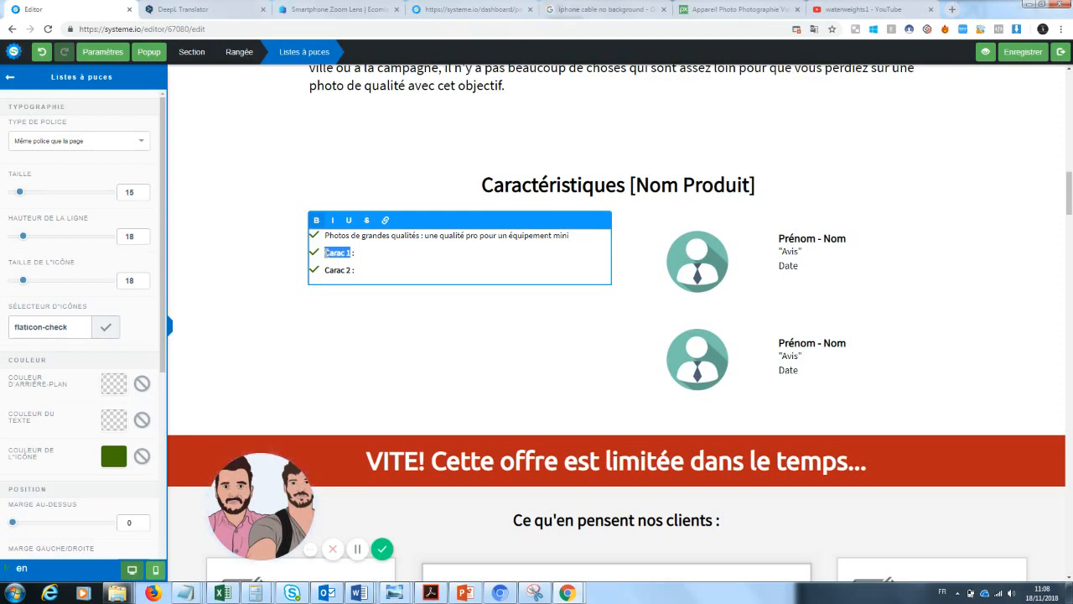
{"action": "key", "text": "BackSpace"}
{"action": "type", "text": "Pratique"}
{"action": "left_click_drag", "start_coordinate": [420, 236], "coordinate": [325, 235]}
{"action": "left_click", "coordinate": [317, 222]}
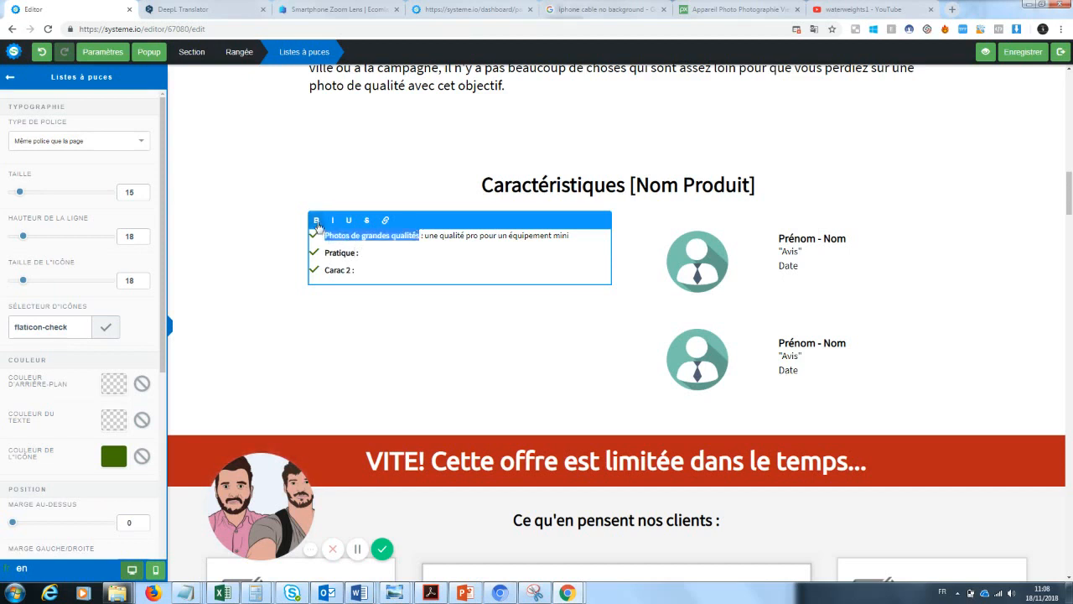
Step: Write the second bullet's description, currently 'se met dans la poche et'
{"action": "left_click", "coordinate": [373, 254]}
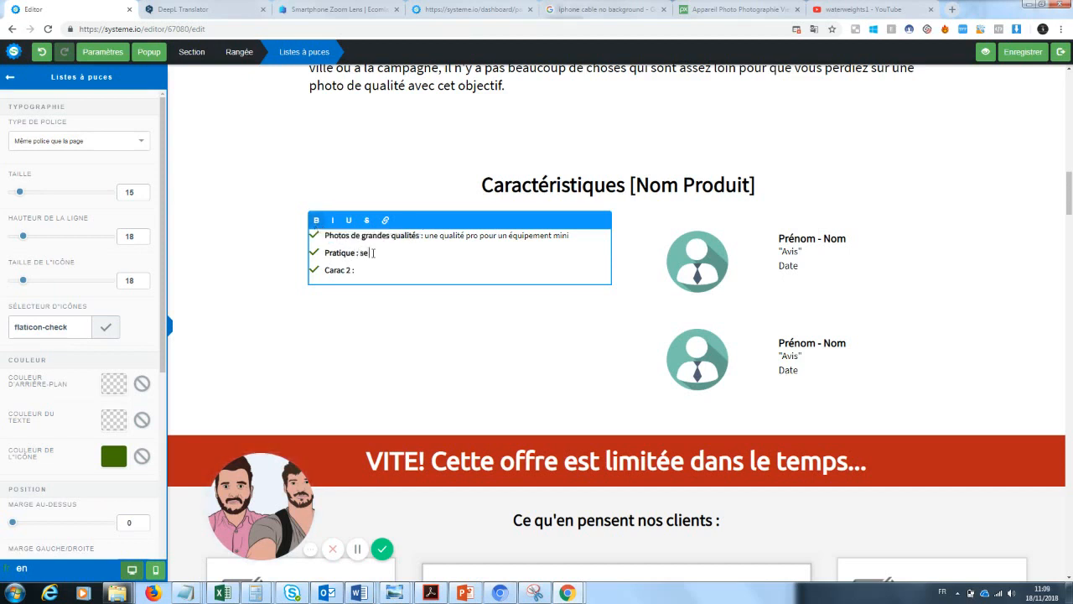
{"action": "type", "text": "se met dans la poche sans auc"}
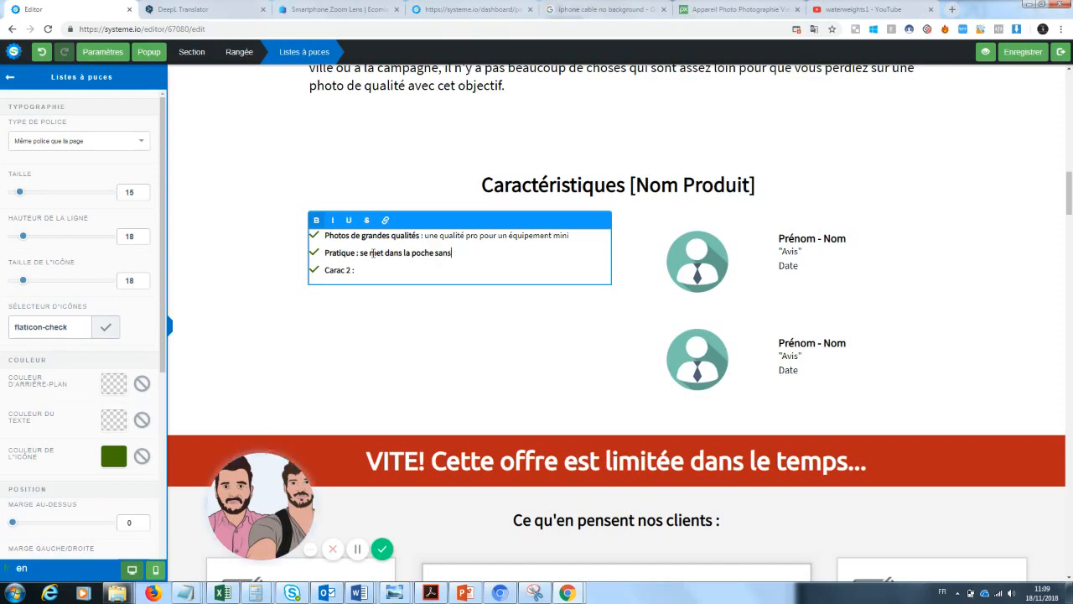
{"action": "key", "text": "BackSpace"}
{"action": "key", "text": "BackSpace"}
{"action": "key", "text": "BackSpace"}
{"action": "key", "text": "BackSpace"}
{"action": "type", "text": "pour une grande"}
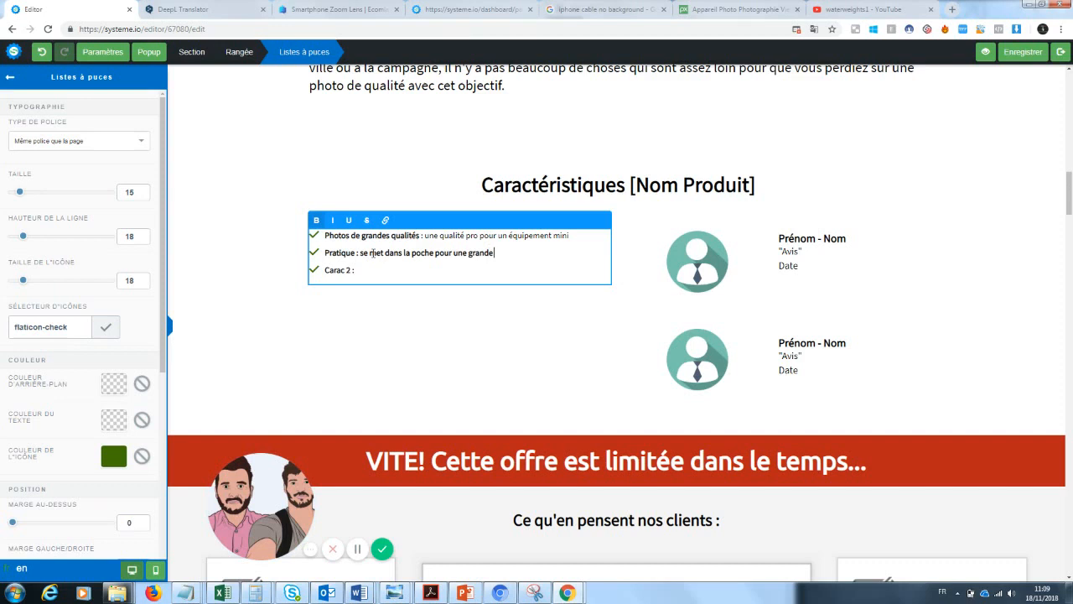
{"action": "key", "text": "BackSpace"}
{"action": "key", "text": "BackSpace"}
{"action": "key", "text": "BackSpace"}
{"action": "key", "text": "BackSpace"}
{"action": "key", "text": "BackSpace"}
{"action": "key", "text": "BackSpace"}
{"action": "key", "text": "BackSpace"}
{"action": "key", "text": "BackSpace"}
{"action": "key", "text": "BackSpace"}
{"action": "key", "text": "BackSpace"}
{"action": "key", "text": "BackSpace"}
{"action": "key", "text": "BackSpace"}
{"action": "key", "text": "BackSpace"}
{"action": "key", "text": "BackSpace"}
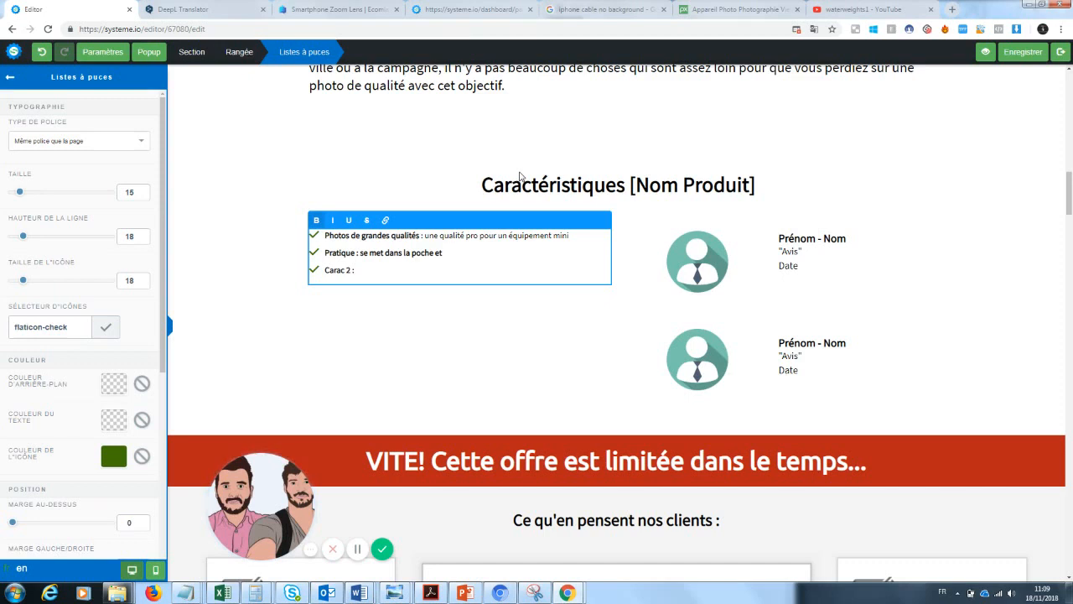
Step: Finish the second bullet with 'facile à emporter' and delete the third bullet's 'Carac 2 :' placeholder
{"action": "type", "text": "facile à"}
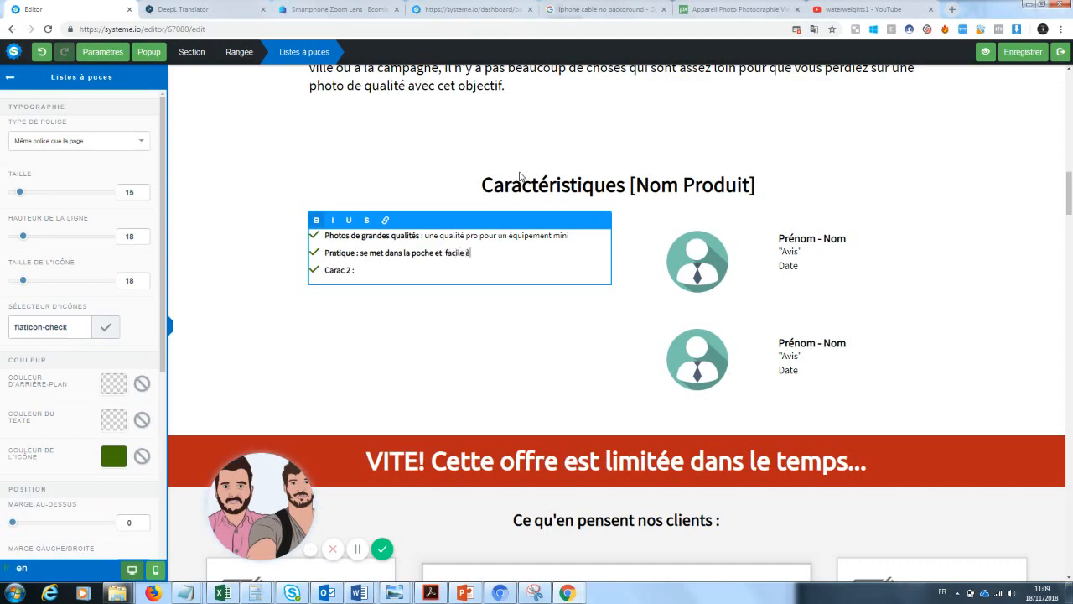
{"action": "type", "text": " emporter"}
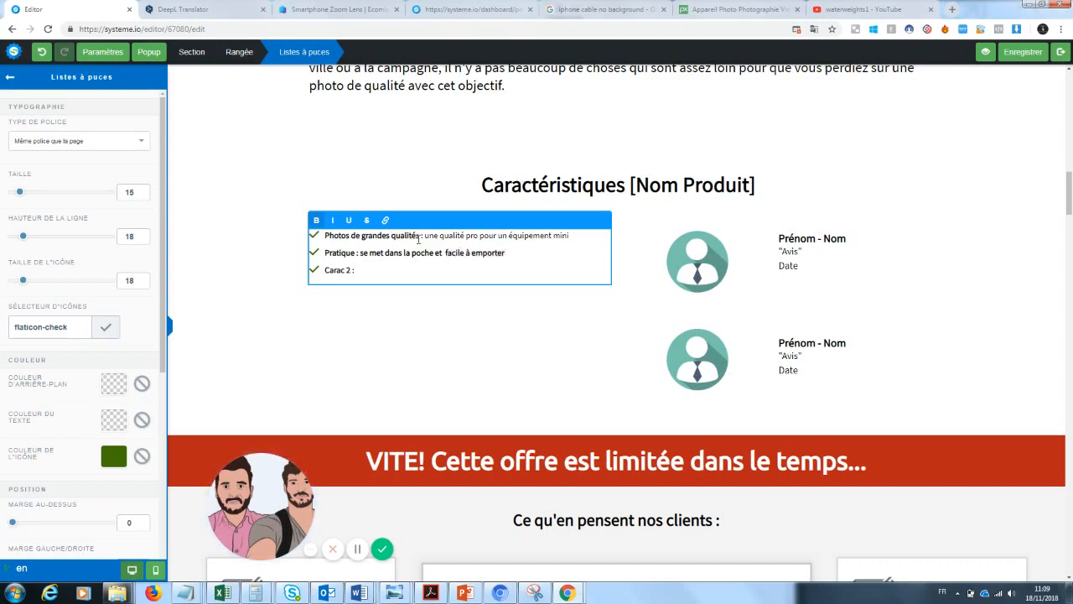
{"action": "left_click_drag", "start_coordinate": [352, 269], "coordinate": [327, 271]}
{"action": "key", "text": "BackSpace"}
Step: Write the third bullet as 'Fiabilité : Une garantie certifiée de la qualité de nos produits'
{"action": "type", "text": "Fiabili"}
{"action": "key", "text": "BackSpace"}
{"action": "type", "text": "Fiabilité : Une durée de vie plus grande "}
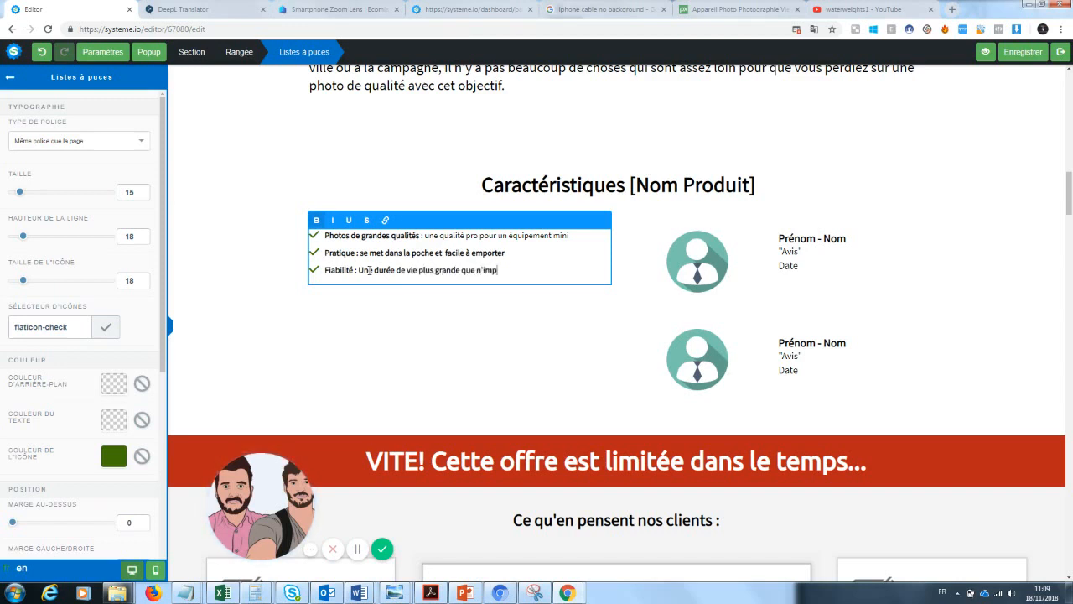
{"action": "type", "text": "que n'importe quel autre produit pho"}
{"action": "left_click_drag", "start_coordinate": [593, 270], "coordinate": [359, 272]}
{"action": "type", "text": "Une garantie"}
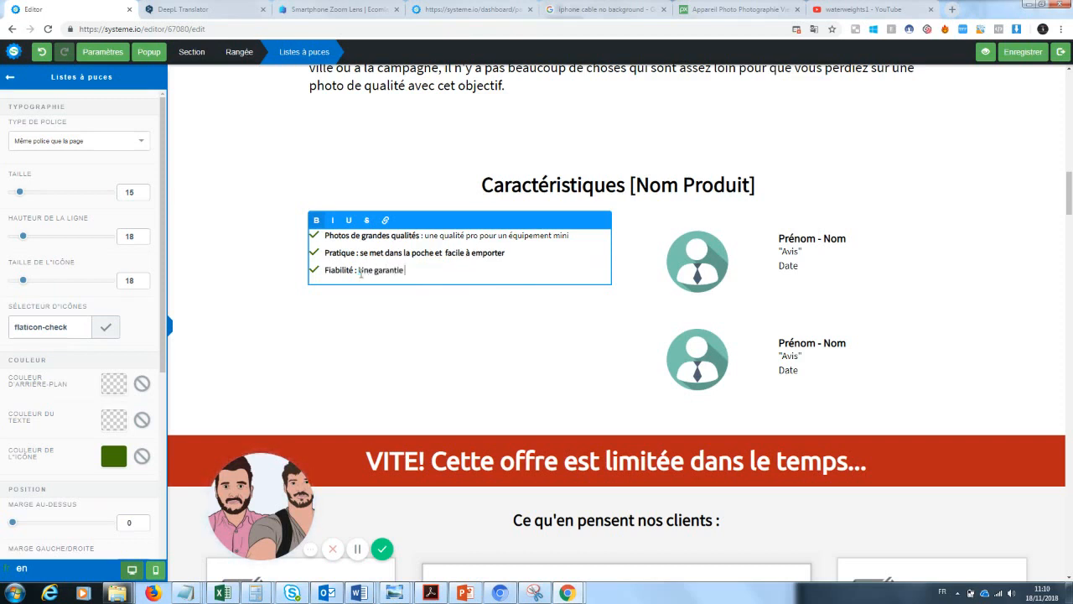
{"action": "type", "text": " certifiée de la qualité de nos produits"}
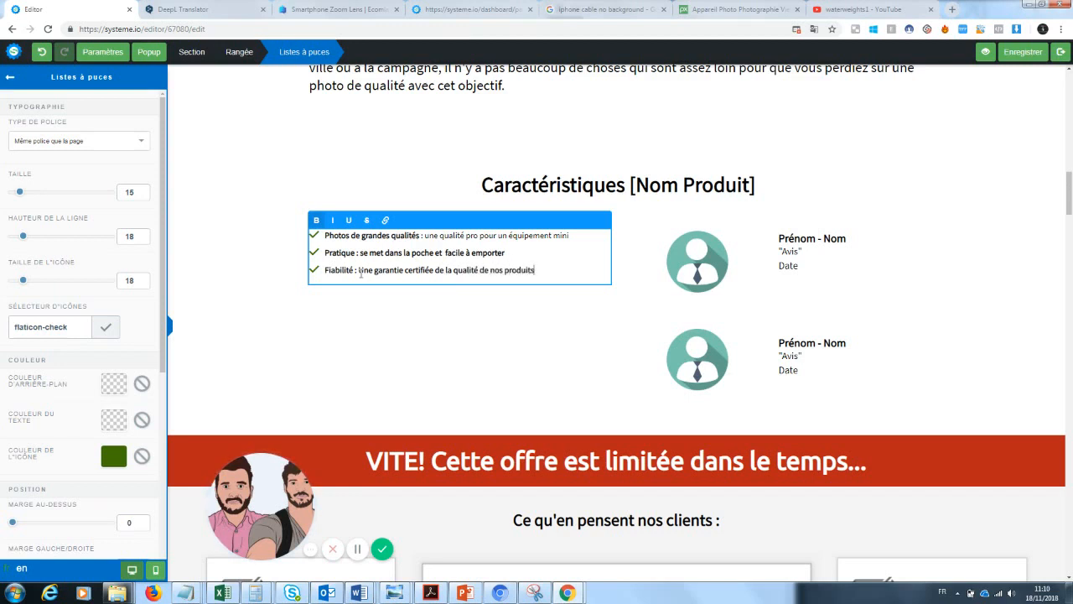
Step: Set the Fiabilité and Pratique bullet descriptions to regular weight instead of bold
{"action": "left_click_drag", "start_coordinate": [359, 269], "coordinate": [531, 277]}
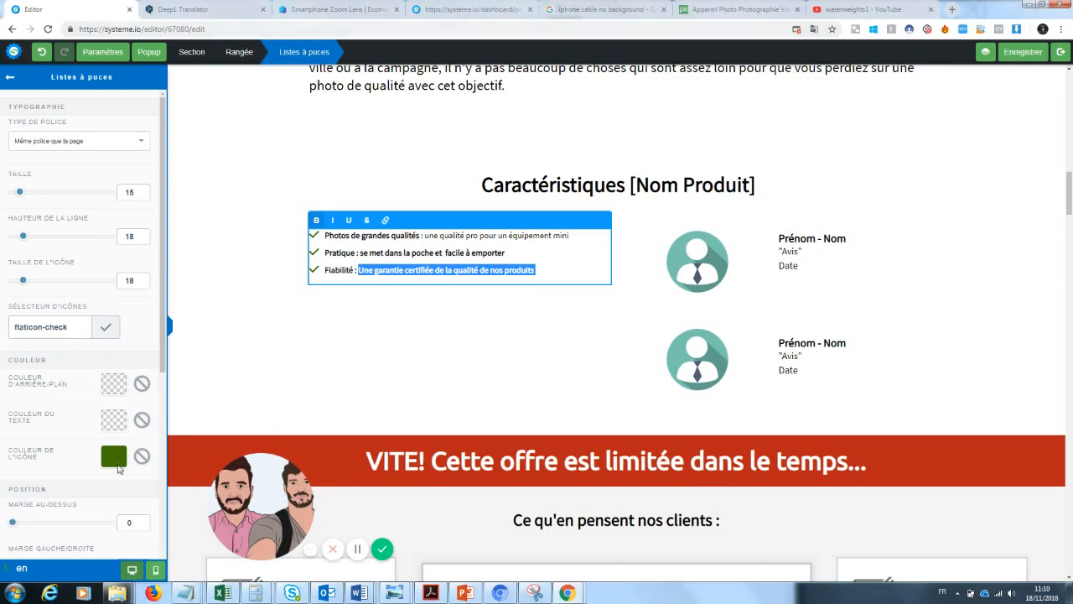
{"action": "left_click", "coordinate": [318, 224]}
{"action": "left_click", "coordinate": [500, 253]}
{"action": "left_click_drag", "start_coordinate": [502, 253], "coordinate": [359, 252]}
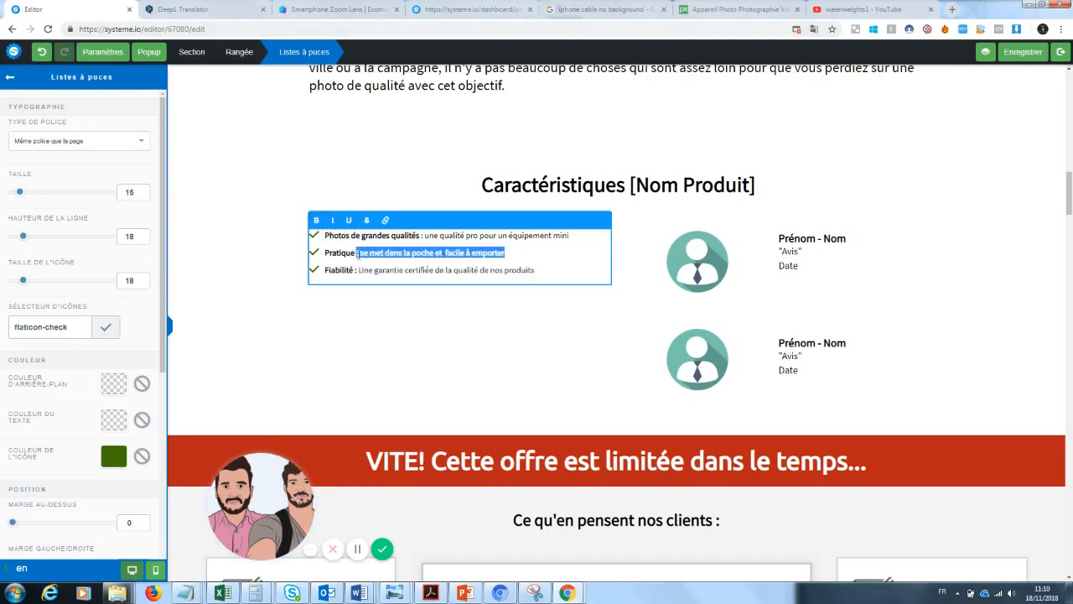
{"action": "left_click", "coordinate": [515, 322]}
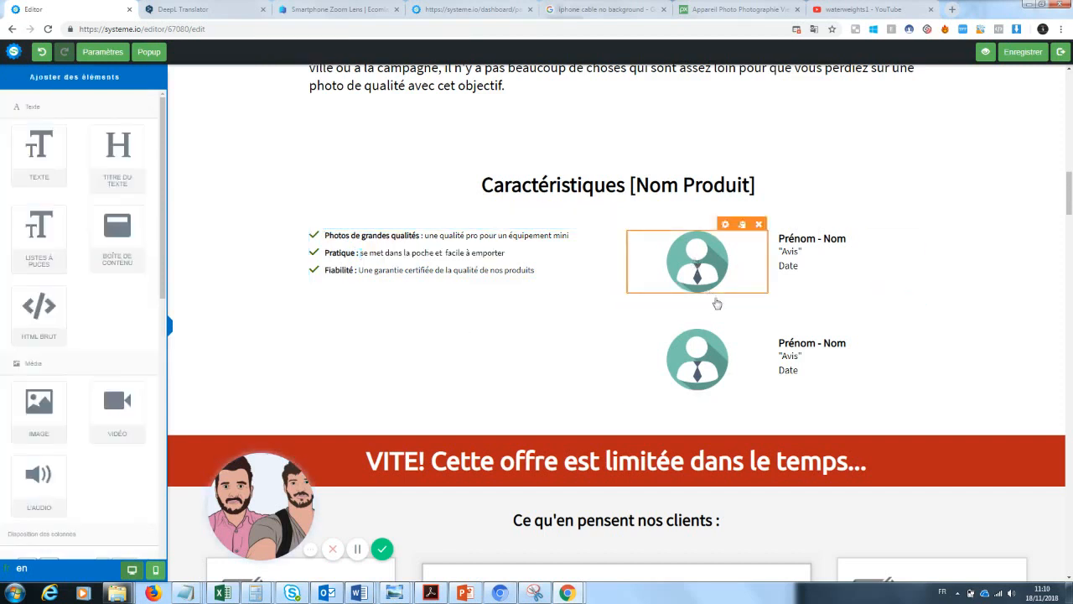
Step: Replace the first testimonial avatar with the lens kit photo from Vos images
{"action": "left_click", "coordinate": [619, 188]}
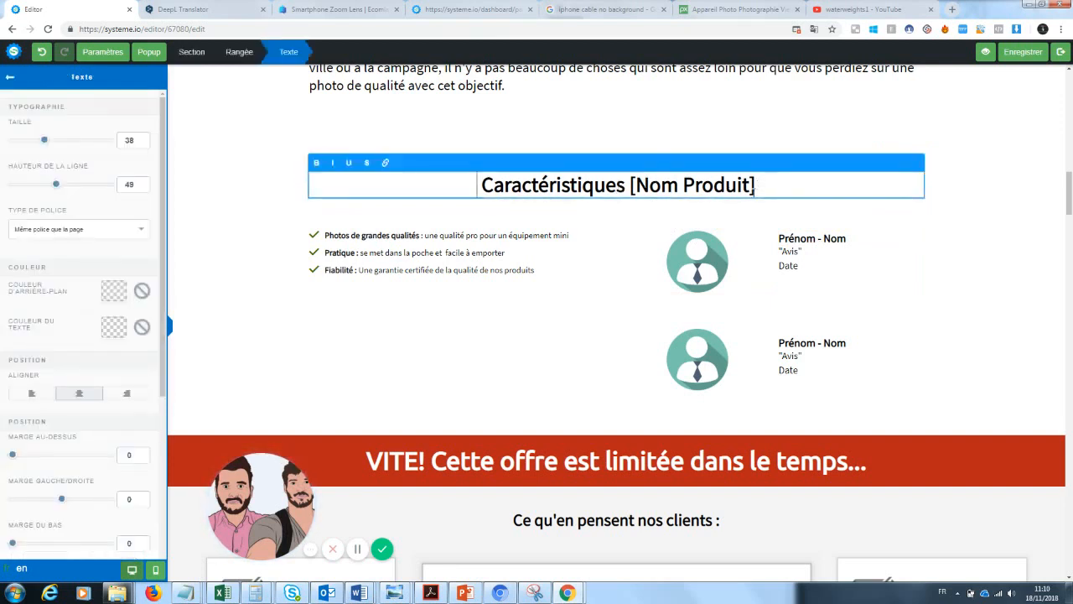
{"action": "left_click", "coordinate": [809, 317]}
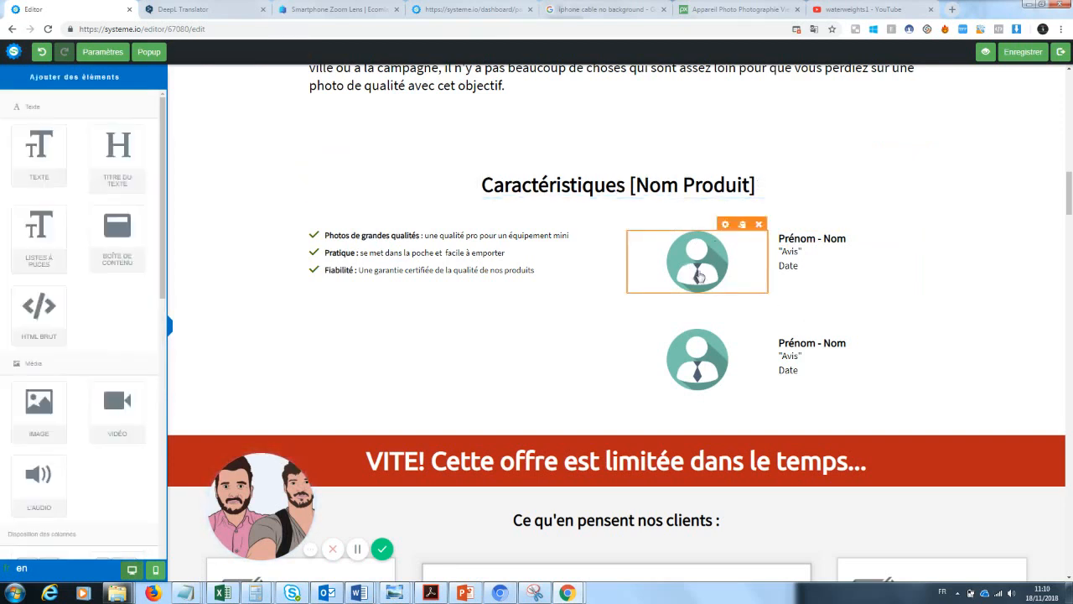
{"action": "left_click", "coordinate": [699, 275]}
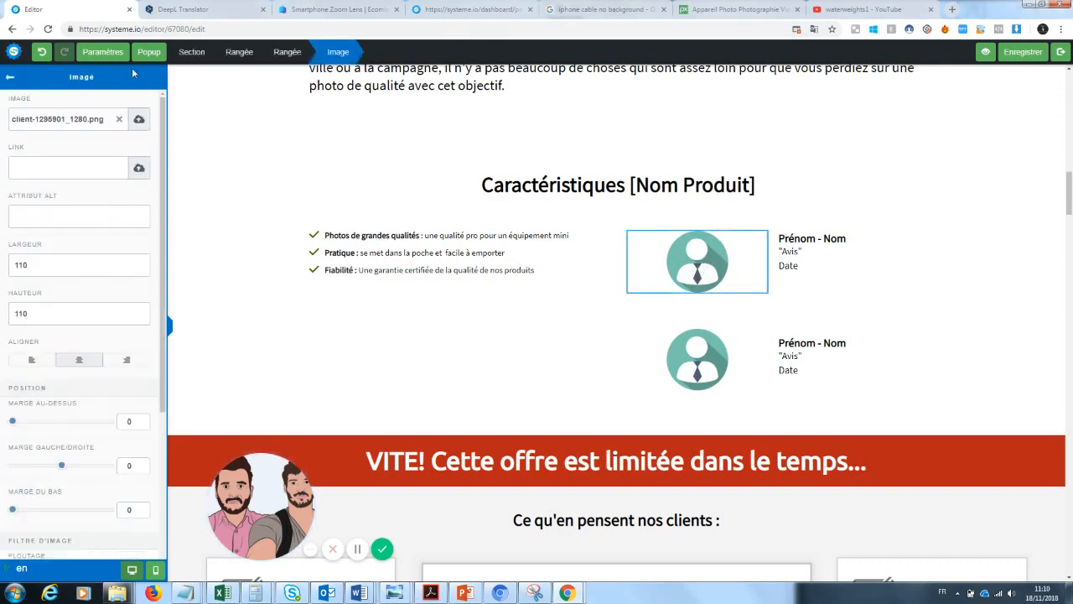
{"action": "left_click", "coordinate": [119, 117]}
{"action": "left_click", "coordinate": [139, 119]}
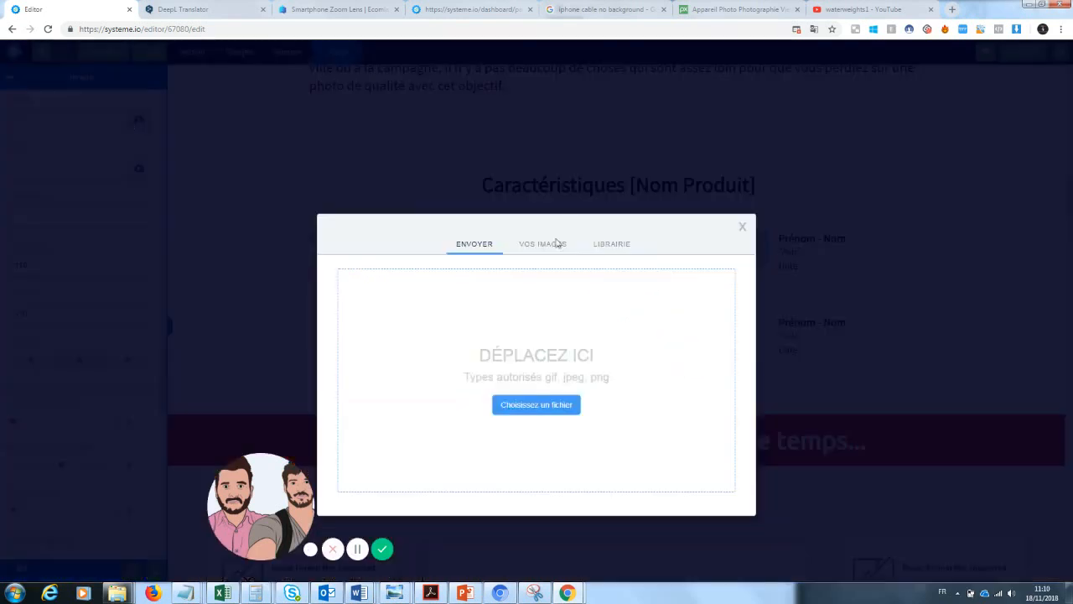
{"action": "left_click", "coordinate": [543, 250]}
{"action": "left_click", "coordinate": [372, 347]}
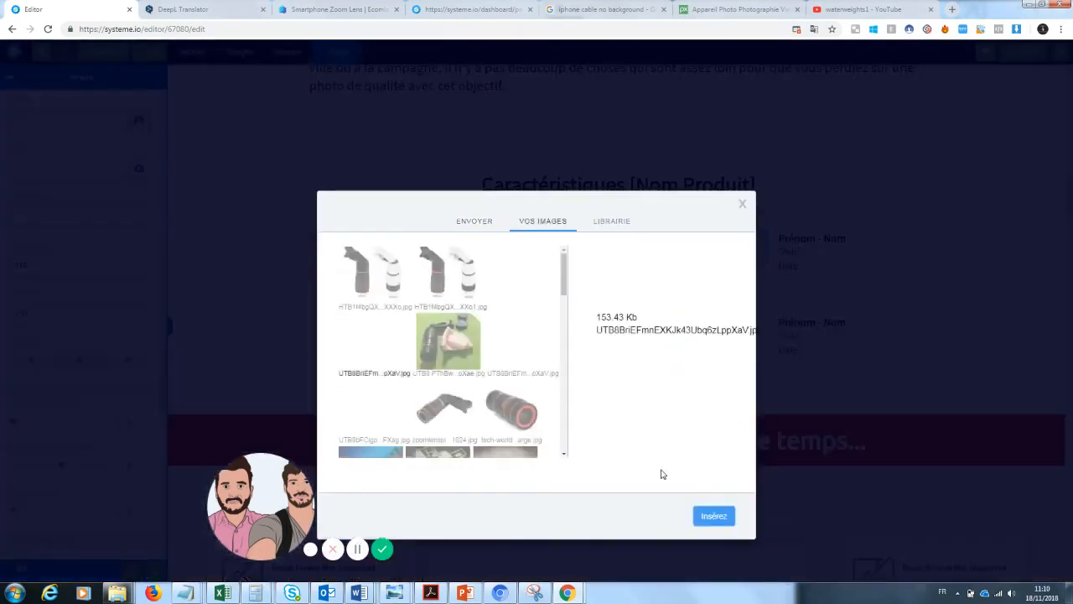
{"action": "left_click", "coordinate": [719, 516]}
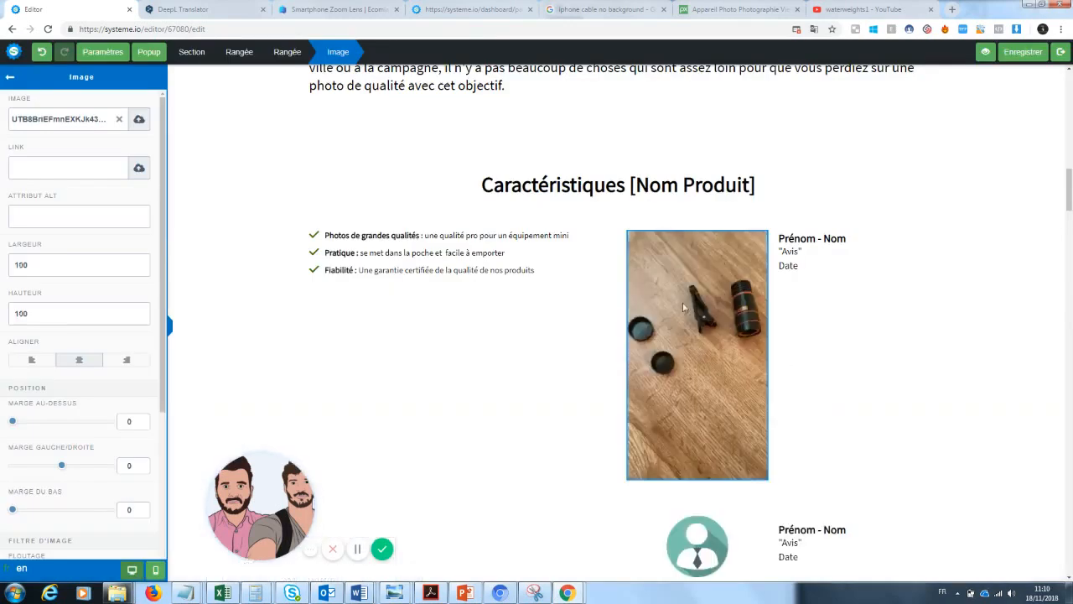
Step: Resize the lens kit photo to width 200 and height 300
{"action": "left_click", "coordinate": [717, 337]}
{"action": "left_click", "coordinate": [718, 337]}
{"action": "left_click_drag", "start_coordinate": [79, 272], "coordinate": [1, 283]}
{"action": "type", "text": "200"}
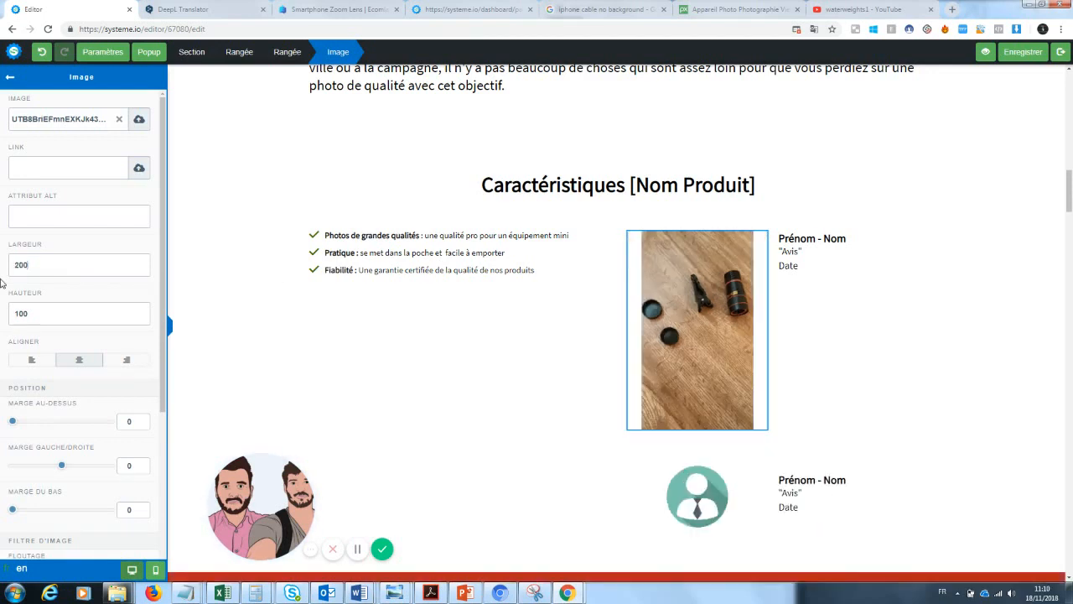
{"action": "left_click_drag", "start_coordinate": [31, 314], "coordinate": [2, 316]}
{"action": "type", "text": "200"}
{"action": "left_click_drag", "start_coordinate": [31, 313], "coordinate": [1, 319]}
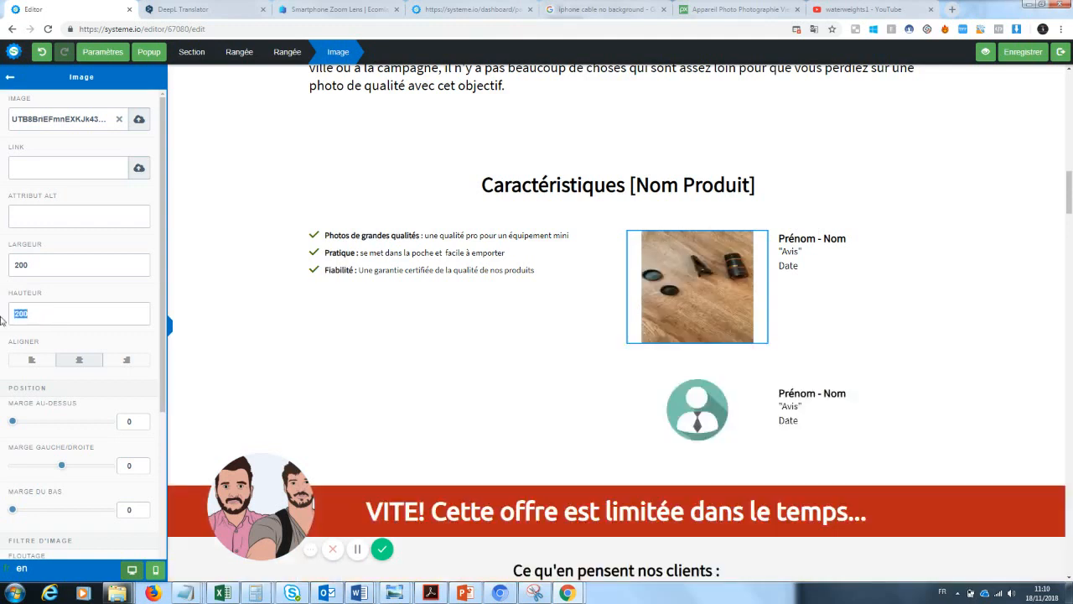
{"action": "type", "text": "300"}
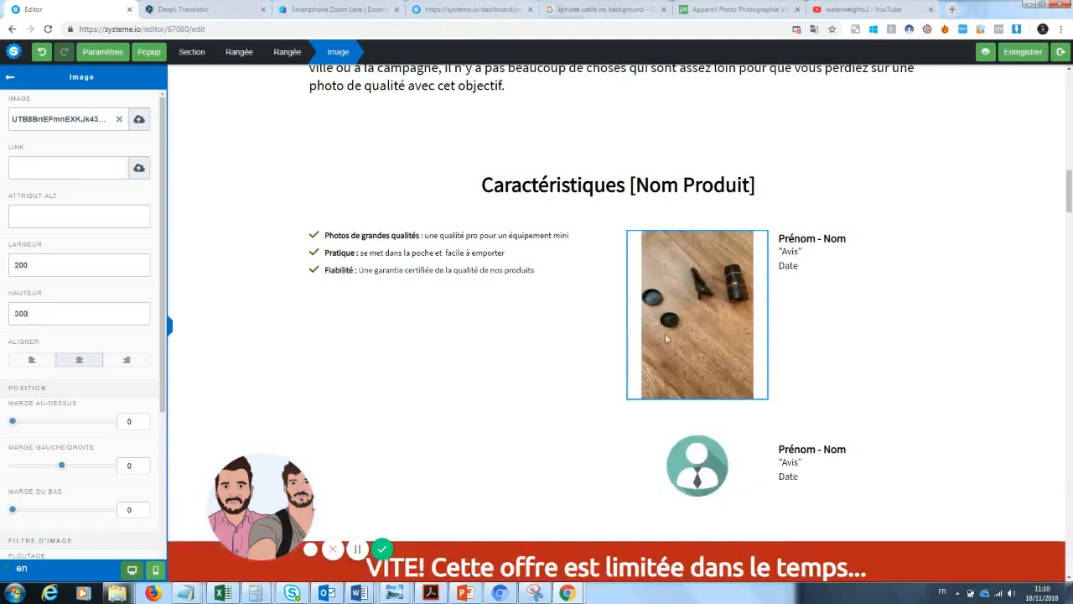
{"action": "left_click", "coordinate": [924, 327]}
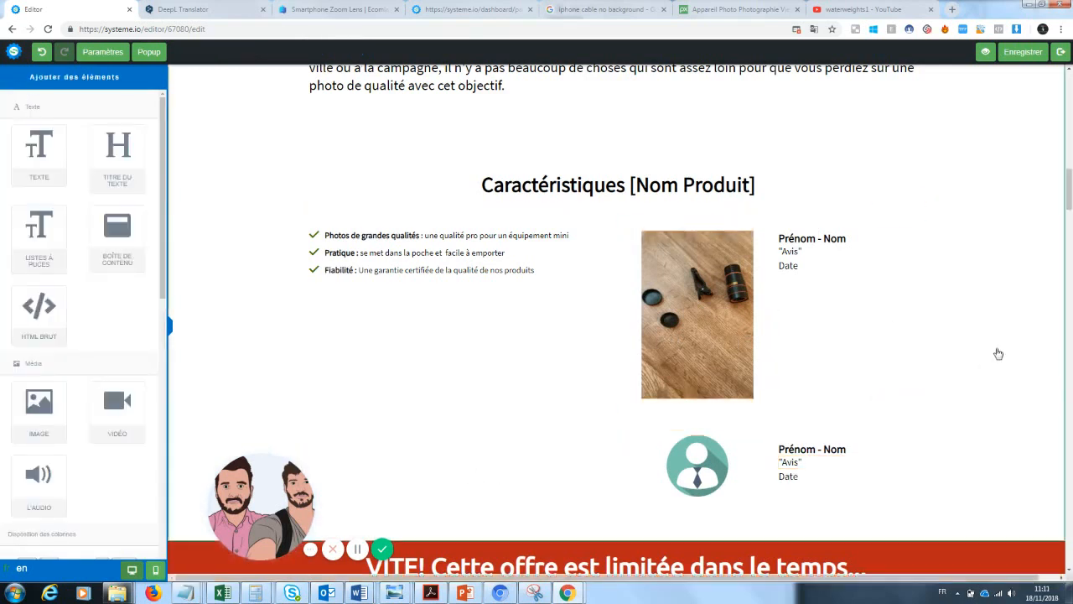
Step: Delete the lower testimonial row
{"action": "left_click", "coordinate": [426, 329]}
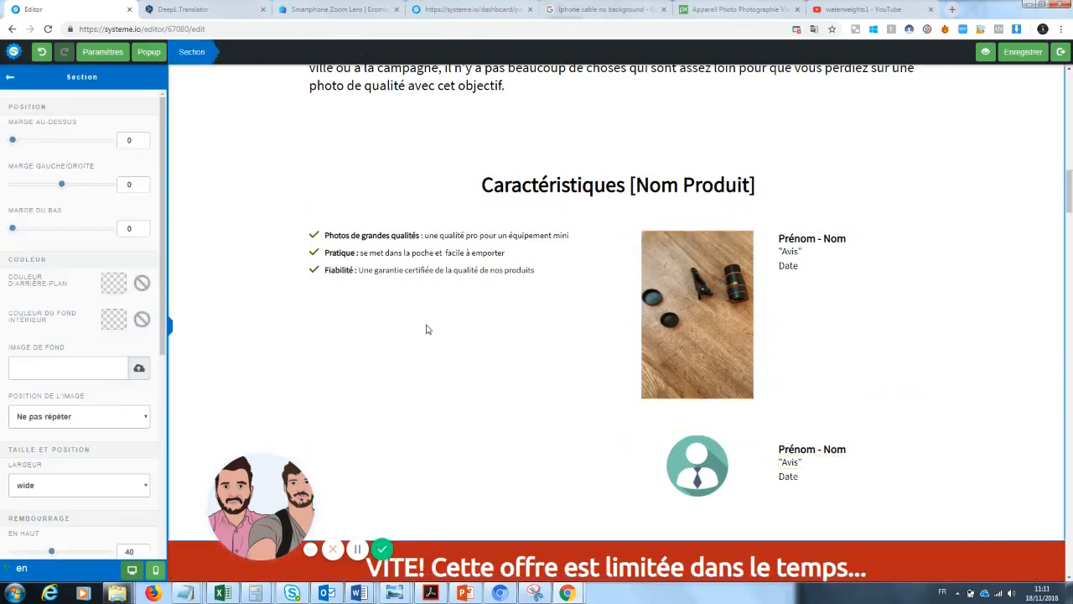
{"action": "left_click", "coordinate": [10, 78]}
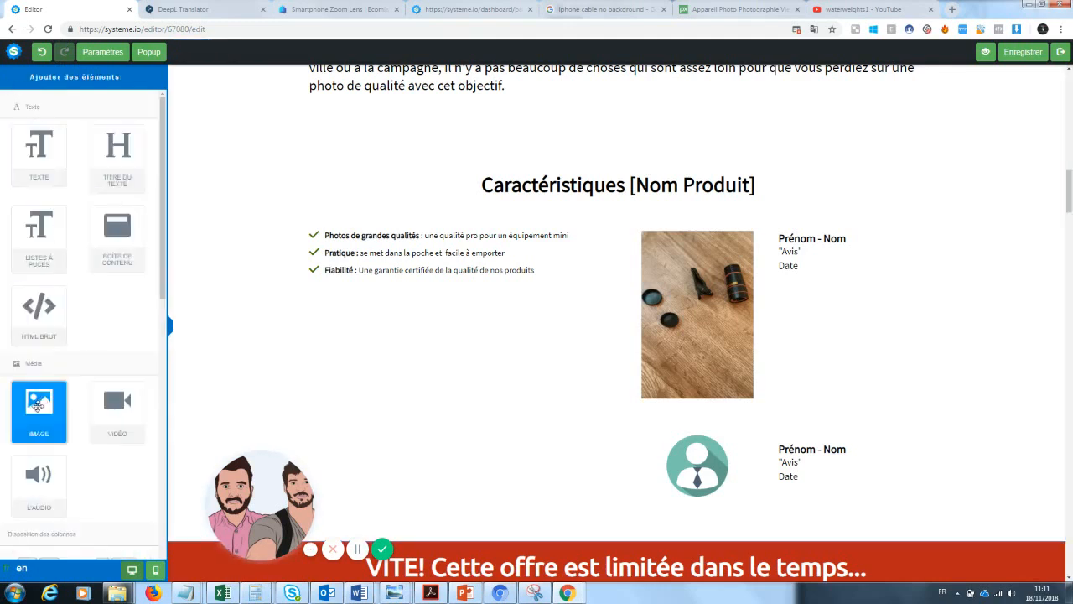
{"action": "left_click_drag", "start_coordinate": [38, 406], "coordinate": [59, 369]}
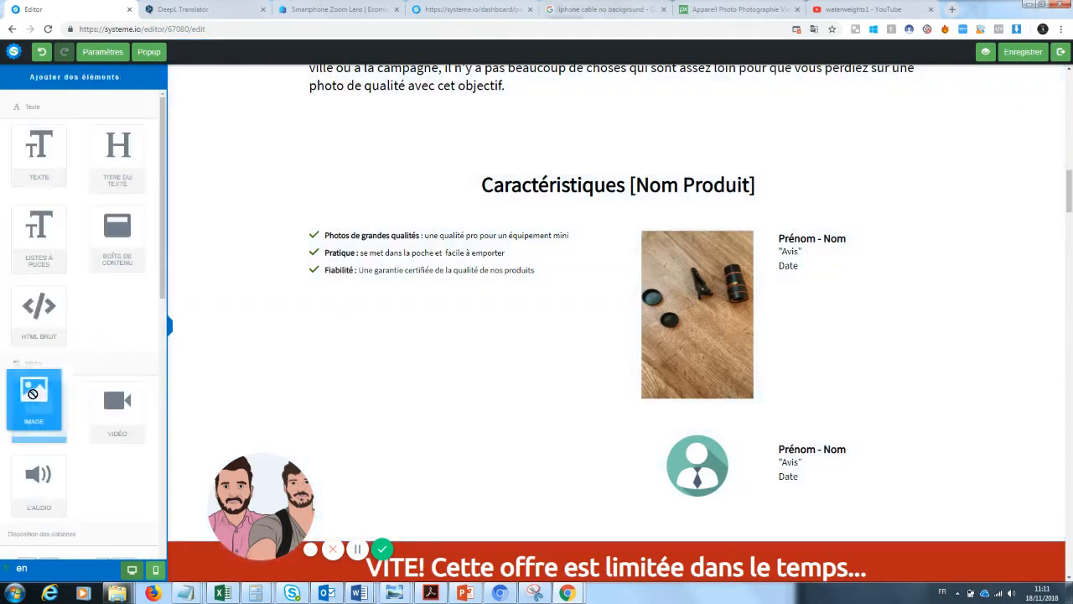
{"action": "scroll", "coordinate": [158, 352], "scroll_direction": "down", "scroll_amount": 3}
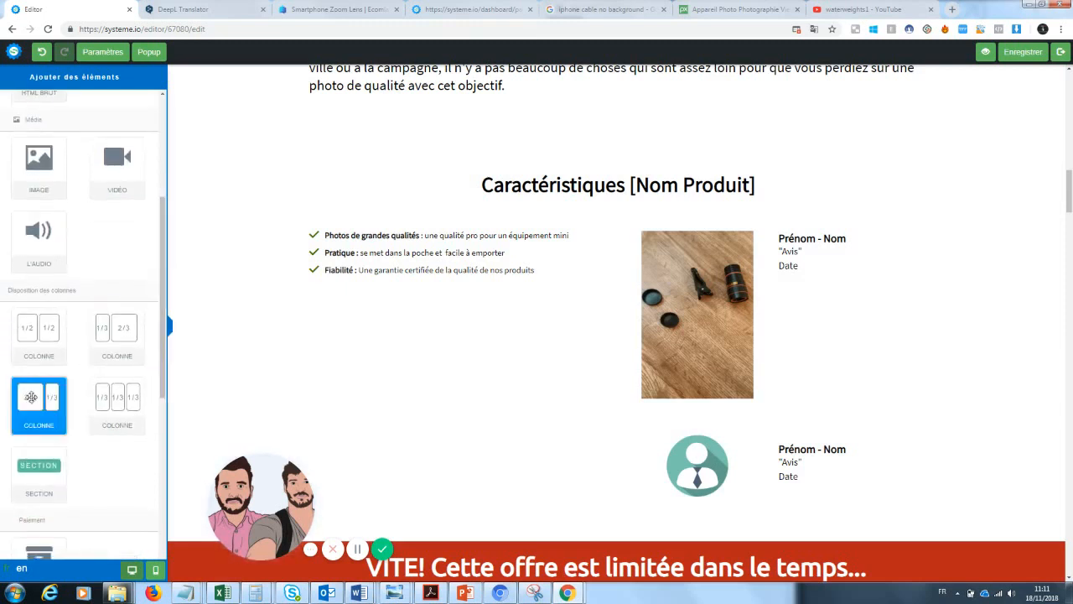
{"action": "left_click_drag", "start_coordinate": [94, 335], "coordinate": [429, 391]}
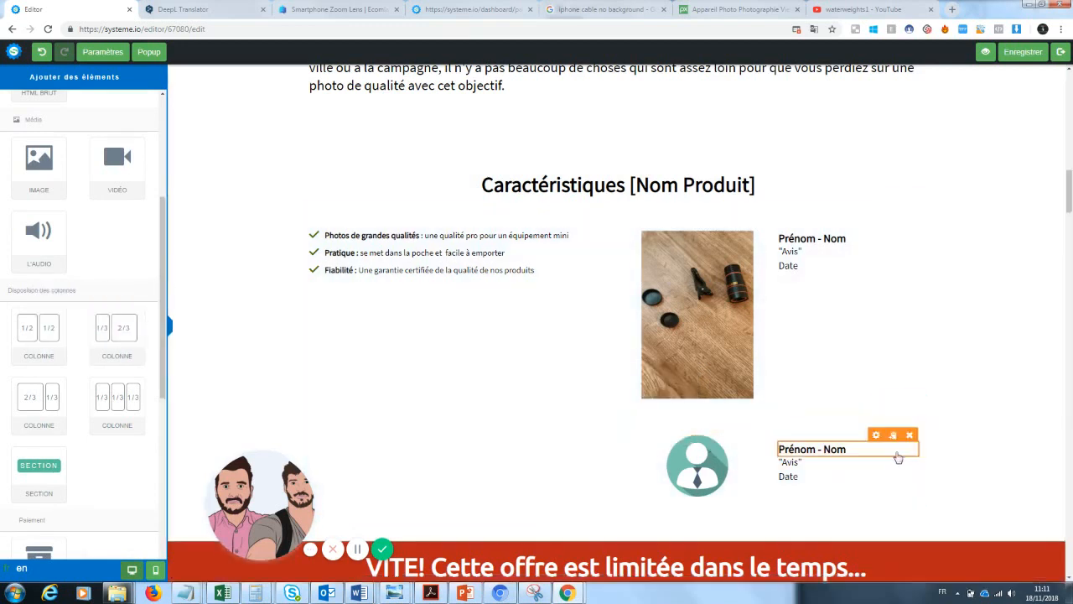
{"action": "left_click", "coordinate": [915, 402]}
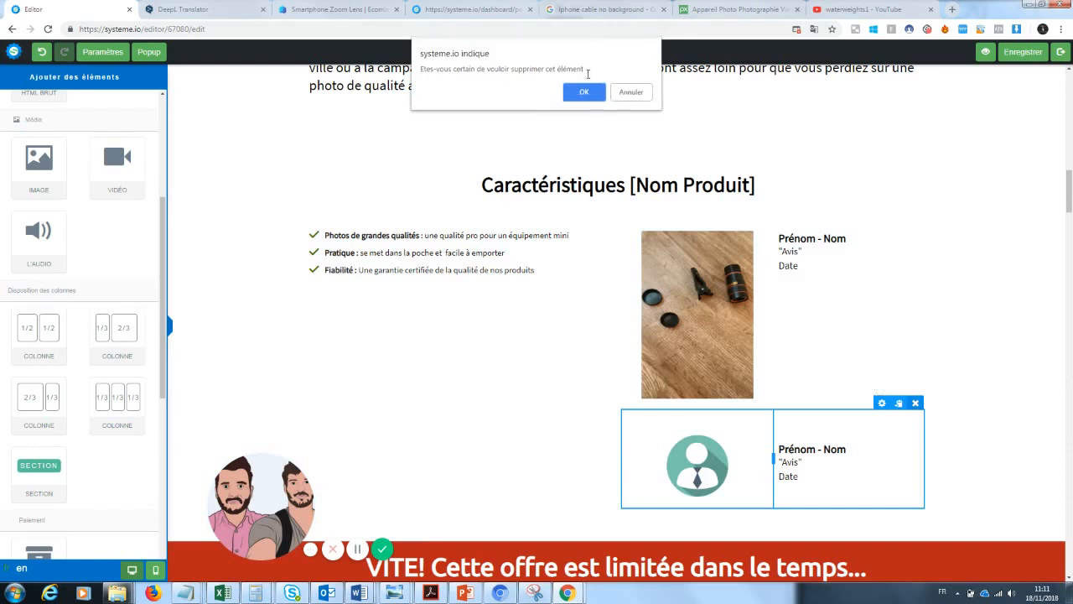
{"action": "left_click", "coordinate": [586, 90]}
Step: Add a 1/3-2/3 column row below the features with an image in its left column
{"action": "left_click_drag", "start_coordinate": [1070, 186], "coordinate": [1070, 195]}
{"action": "left_click_drag", "start_coordinate": [119, 343], "coordinate": [505, 296]}
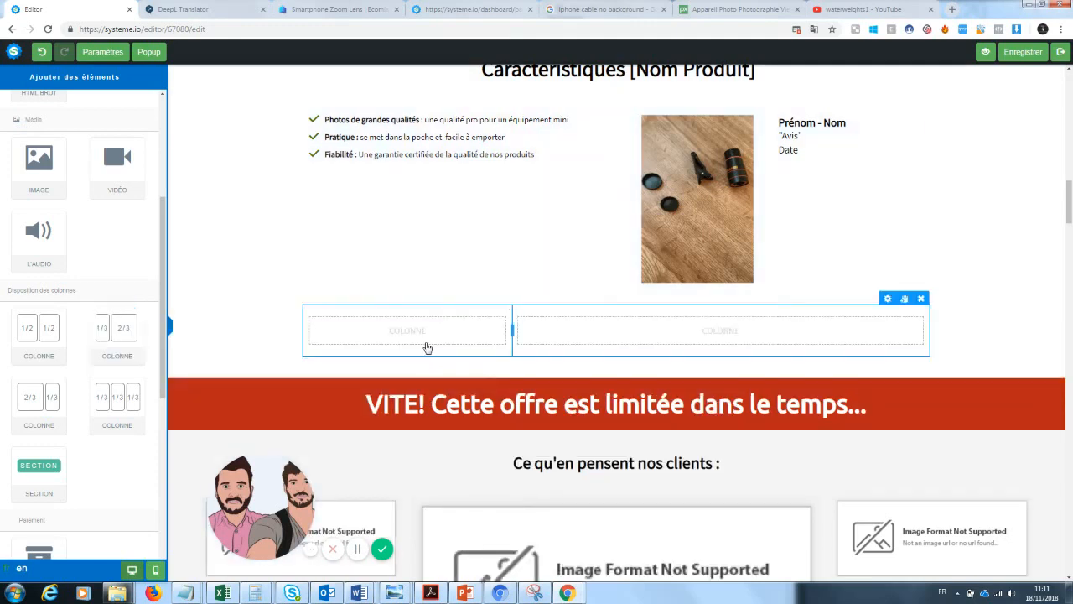
{"action": "left_click_drag", "start_coordinate": [39, 164], "coordinate": [465, 337]}
Step: Swap the demo image for a lens kit photo from Vos images
{"action": "left_click", "coordinate": [447, 361]}
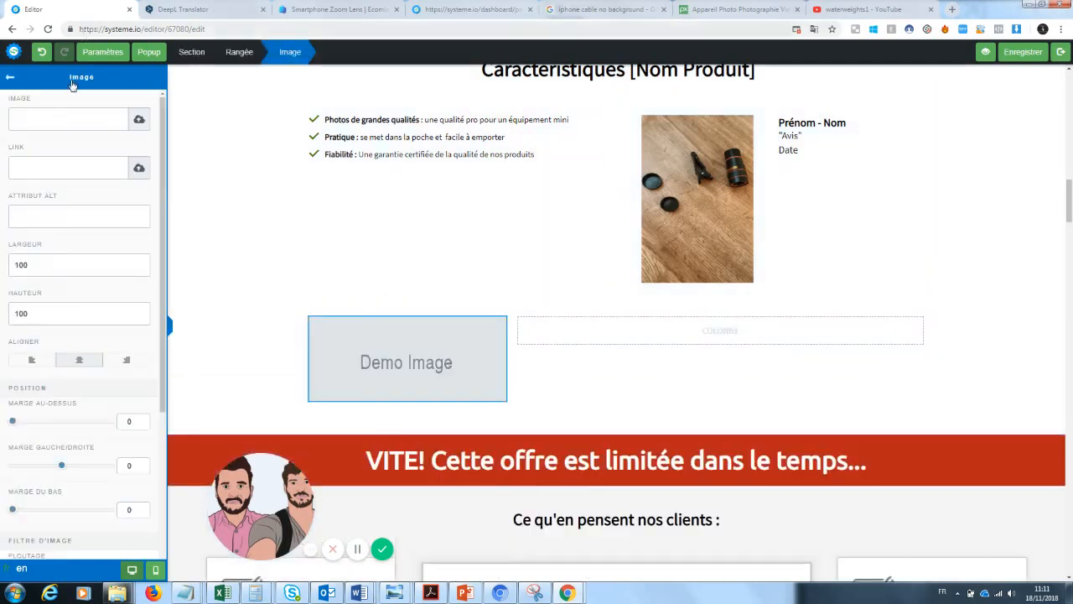
{"action": "left_click", "coordinate": [136, 119]}
{"action": "left_click", "coordinate": [549, 246]}
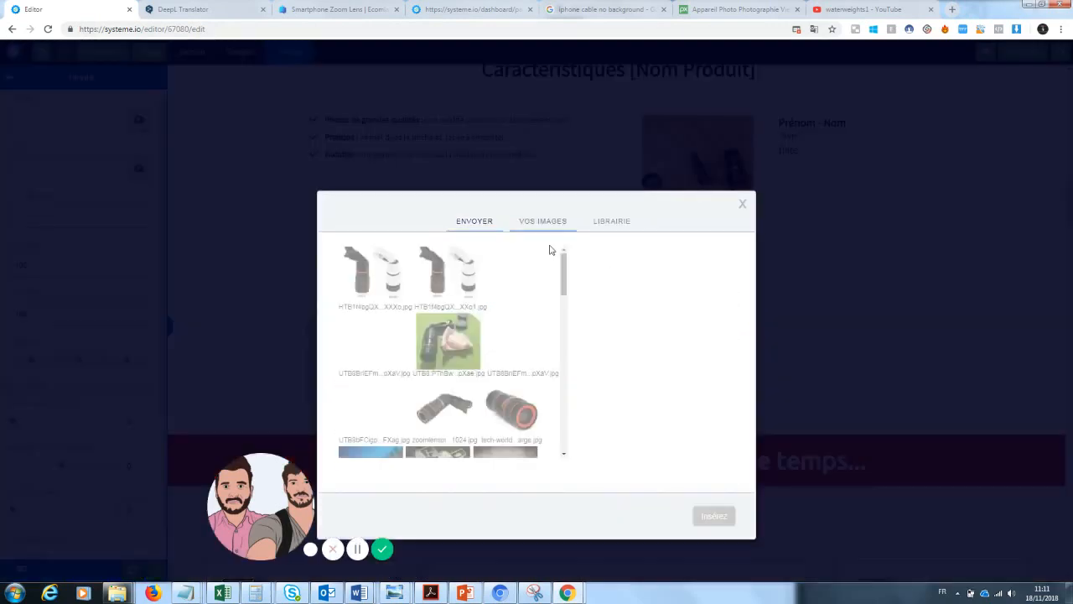
{"action": "left_click", "coordinate": [555, 352]}
{"action": "left_click", "coordinate": [703, 517]}
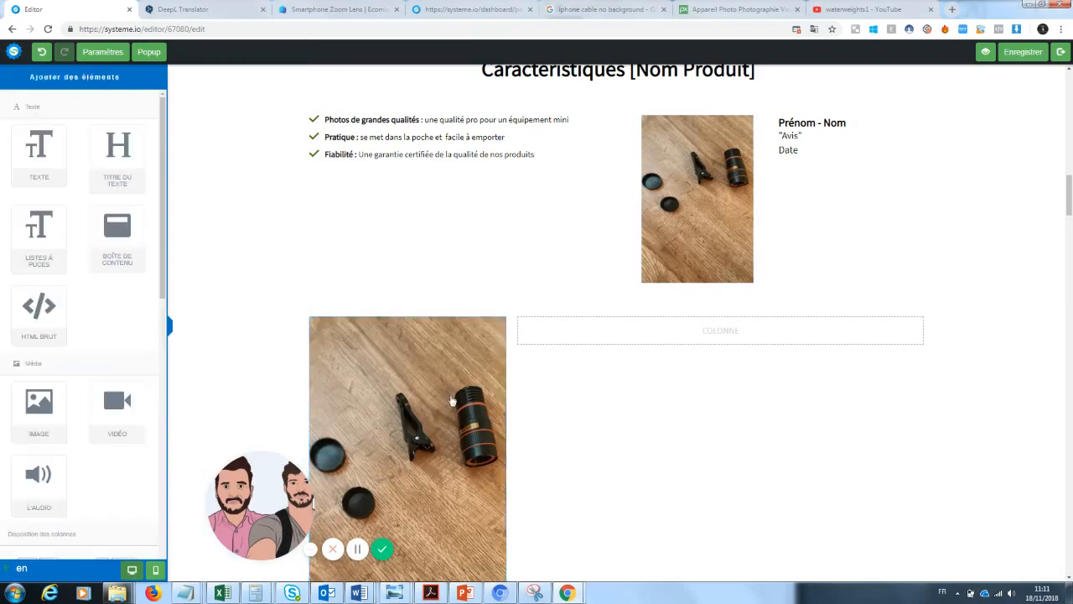
Step: Replace it with the lens-on-green-mat photo and add a Texte block to the empty column
{"action": "left_click", "coordinate": [426, 388]}
{"action": "left_click", "coordinate": [118, 118]}
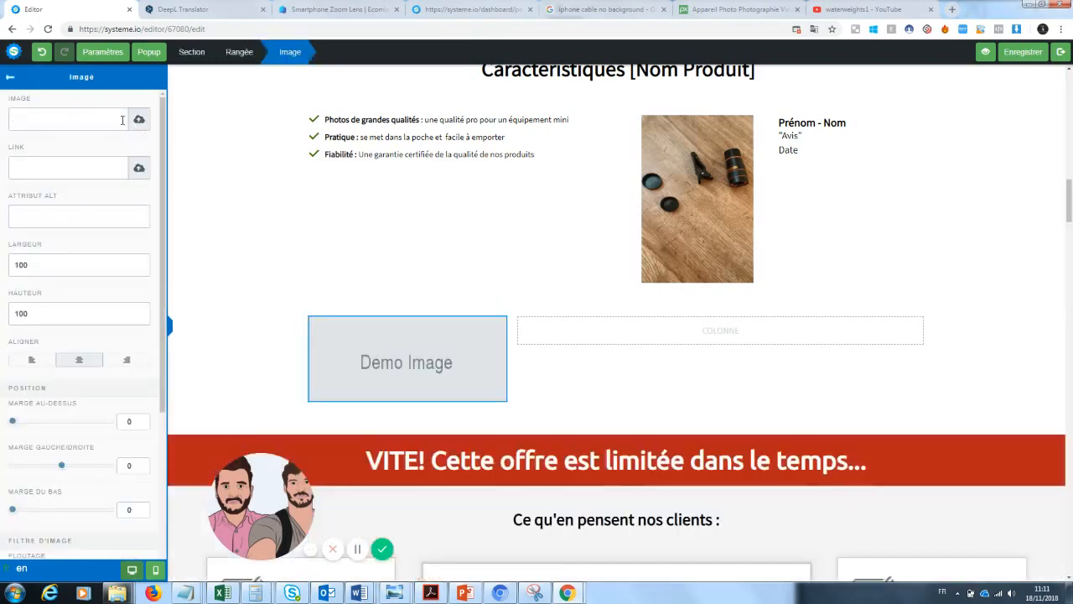
{"action": "left_click", "coordinate": [139, 119]}
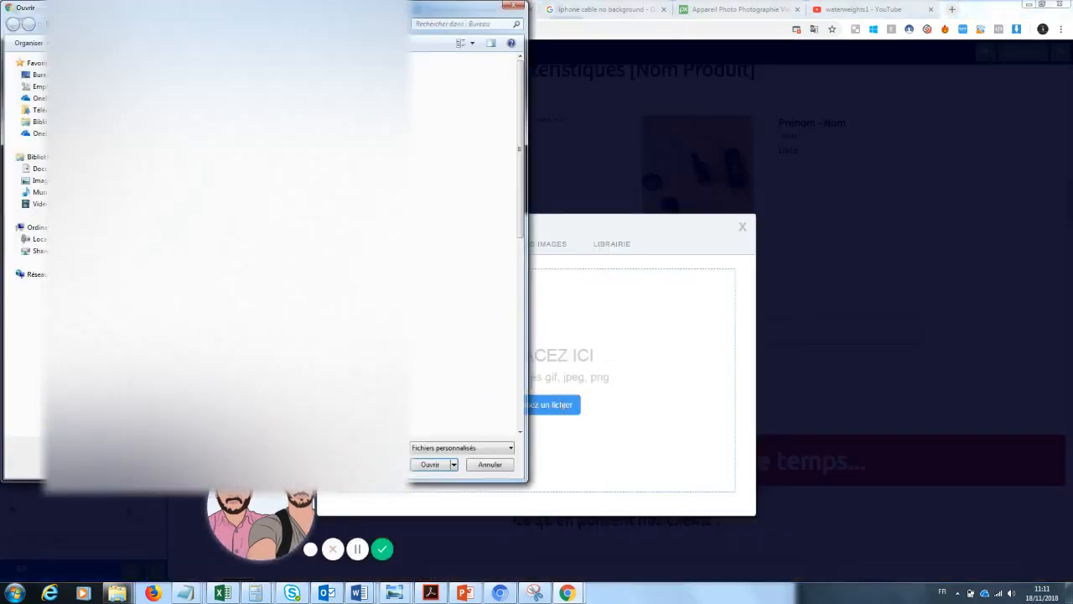
{"action": "left_click", "coordinate": [513, 9]}
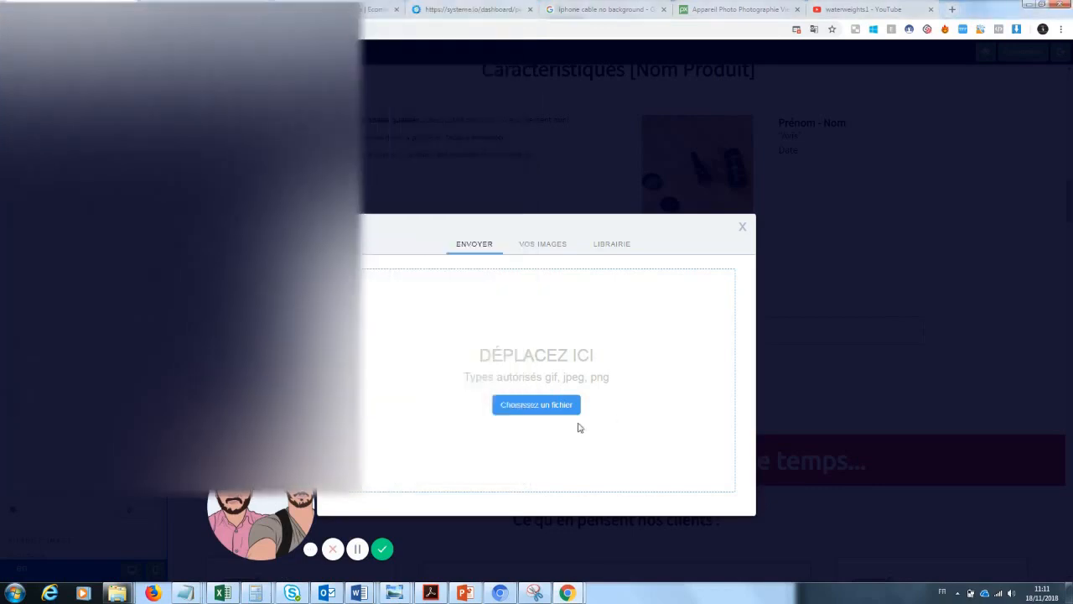
{"action": "left_click", "coordinate": [545, 243]}
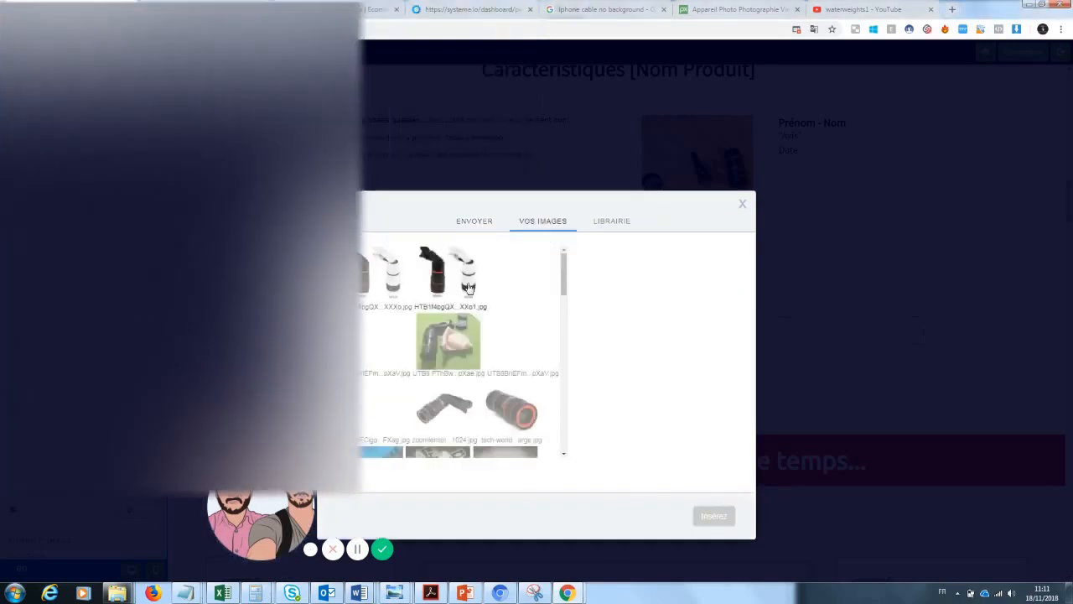
{"action": "left_click", "coordinate": [472, 342]}
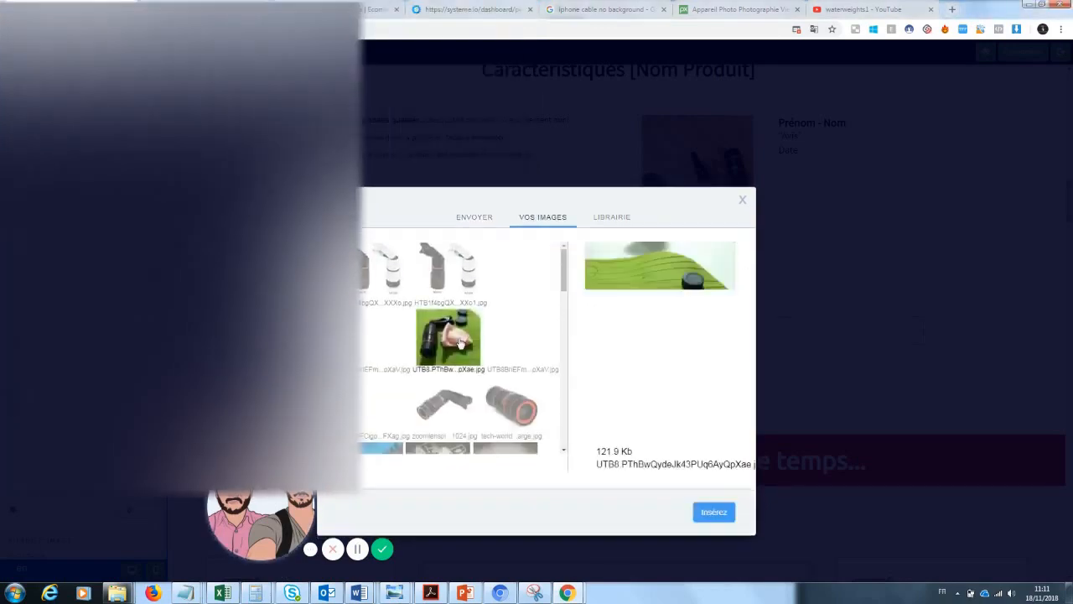
{"action": "left_click", "coordinate": [709, 513]}
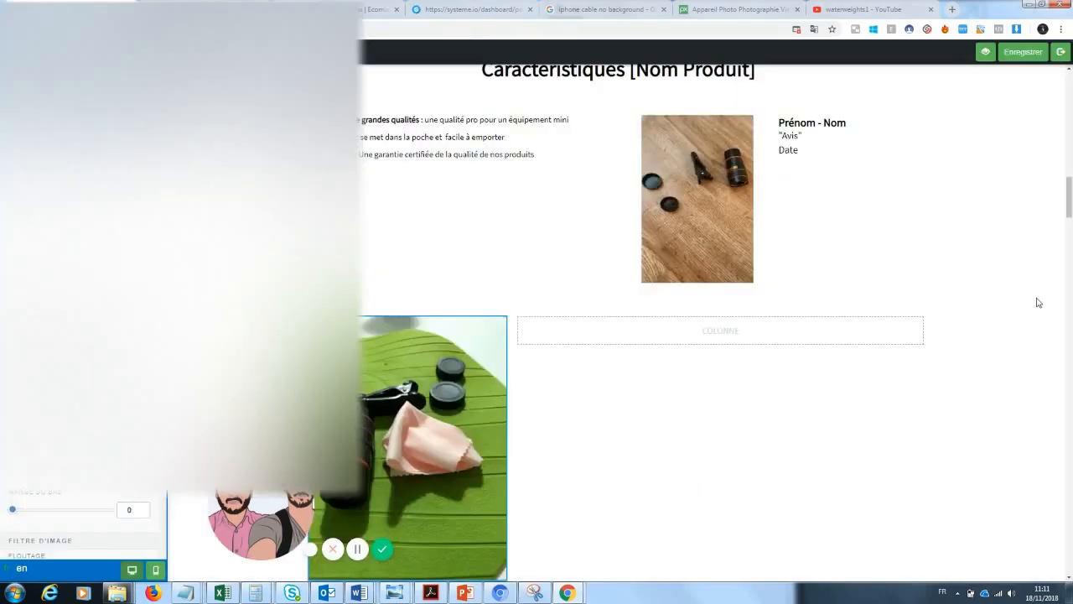
{"action": "left_click", "coordinate": [678, 335]}
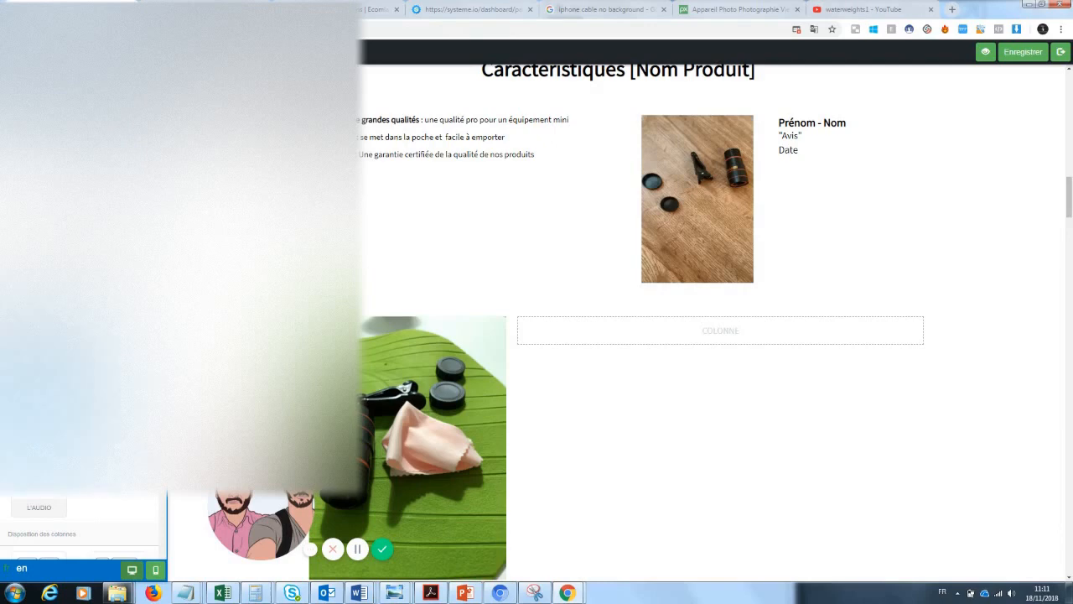
{"action": "left_click_drag", "start_coordinate": [117, 159], "coordinate": [690, 336]}
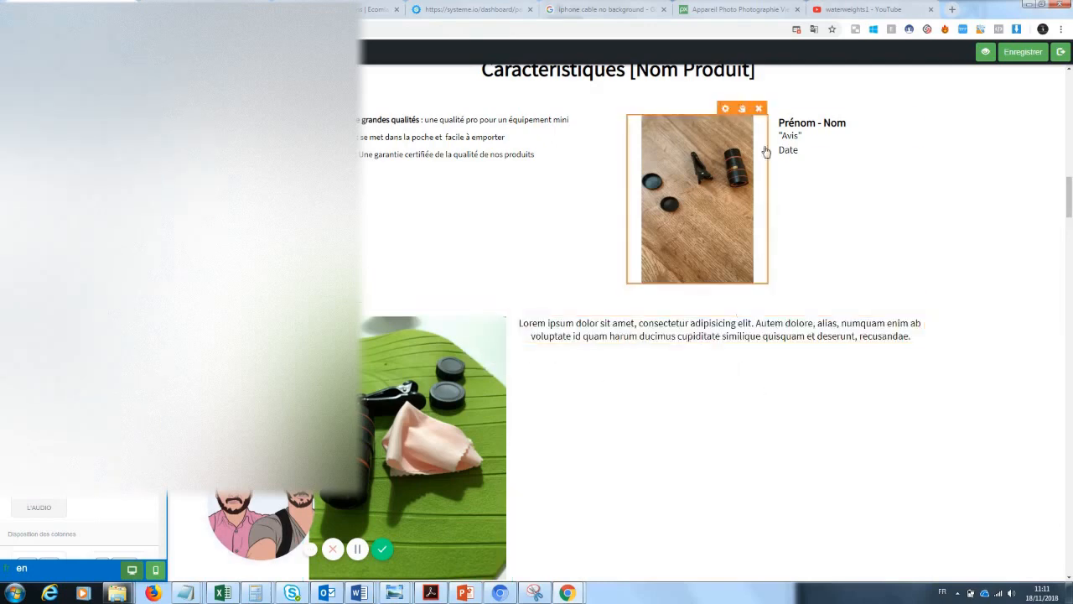
Step: Replace the Prénom - Nom placeholder with the reviewer's full name
{"action": "left_click", "coordinate": [813, 136]}
{"action": "left_click", "coordinate": [860, 218]}
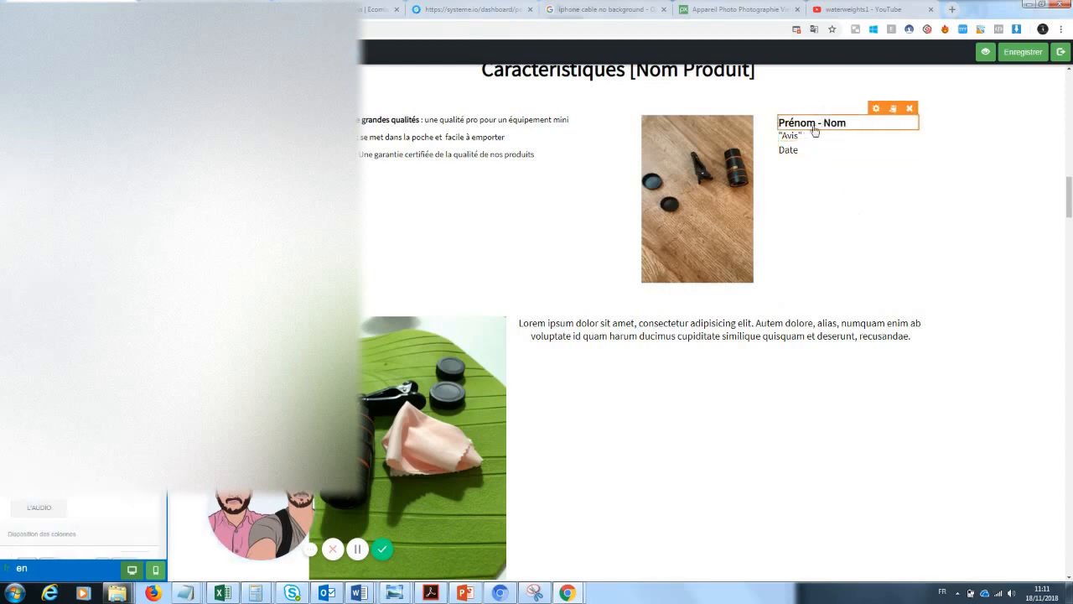
{"action": "left_click", "coordinate": [833, 123]}
{"action": "left_click_drag", "start_coordinate": [847, 123], "coordinate": [702, 140]}
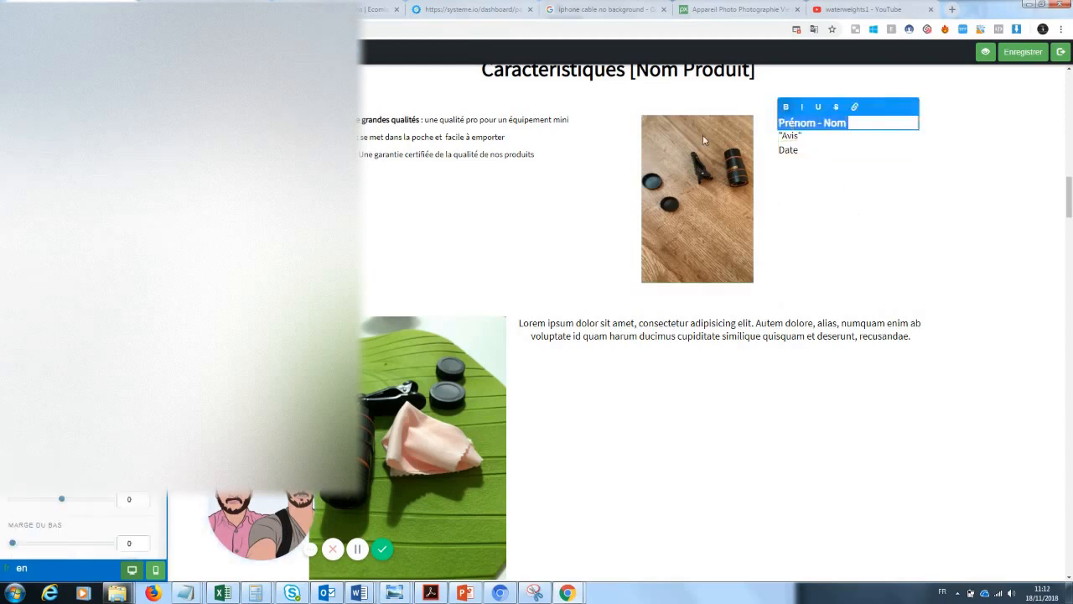
{"action": "type", "text": "Ja"}
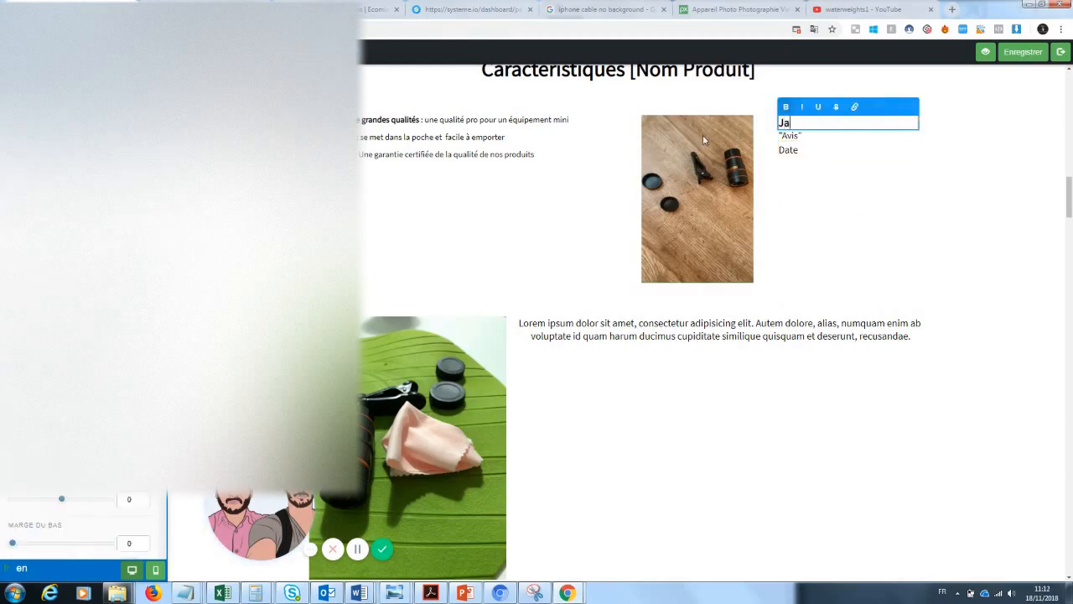
{"action": "type", "text": "cques Durand"}
{"action": "left_click", "coordinate": [790, 139]}
Step: Write the review 'Produit arrivé sans encombre, je suis très satisfait.' with bottom margin 35, top margin 18
{"action": "left_click", "coordinate": [803, 144]}
{"action": "left_click_drag", "start_coordinate": [804, 136], "coordinate": [778, 136]}
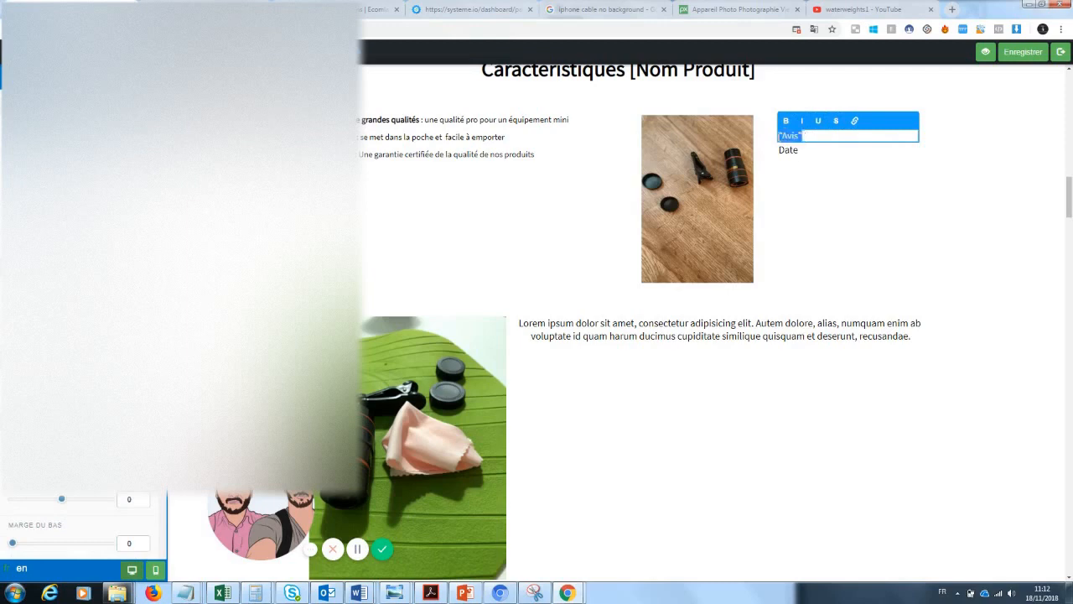
{"action": "type", "text": "Produit arrivé sans emcombre,"}
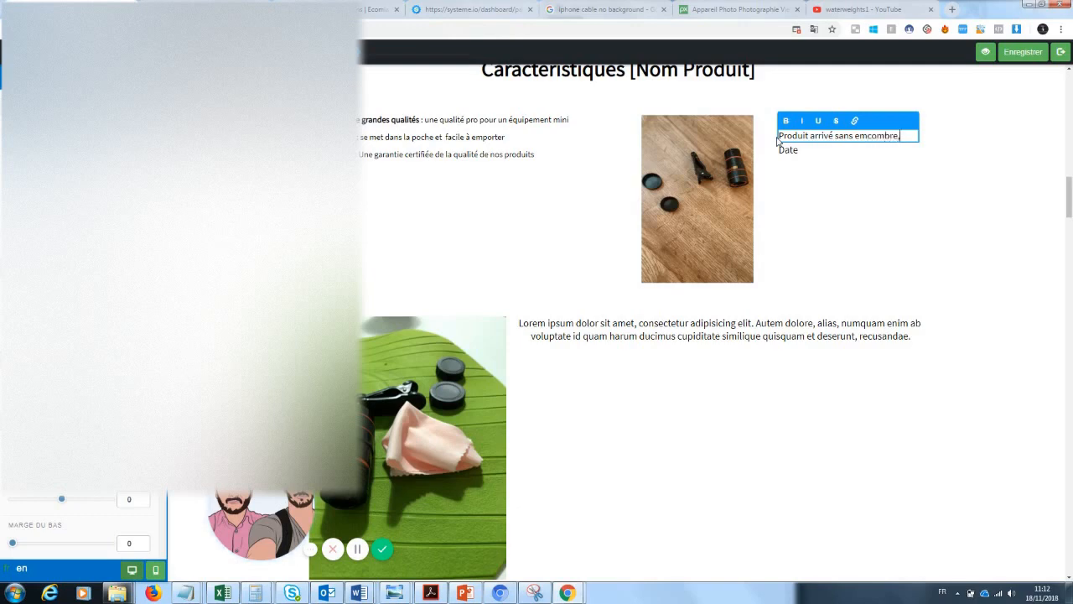
{"action": "type", "text": "je suis très satisfait."}
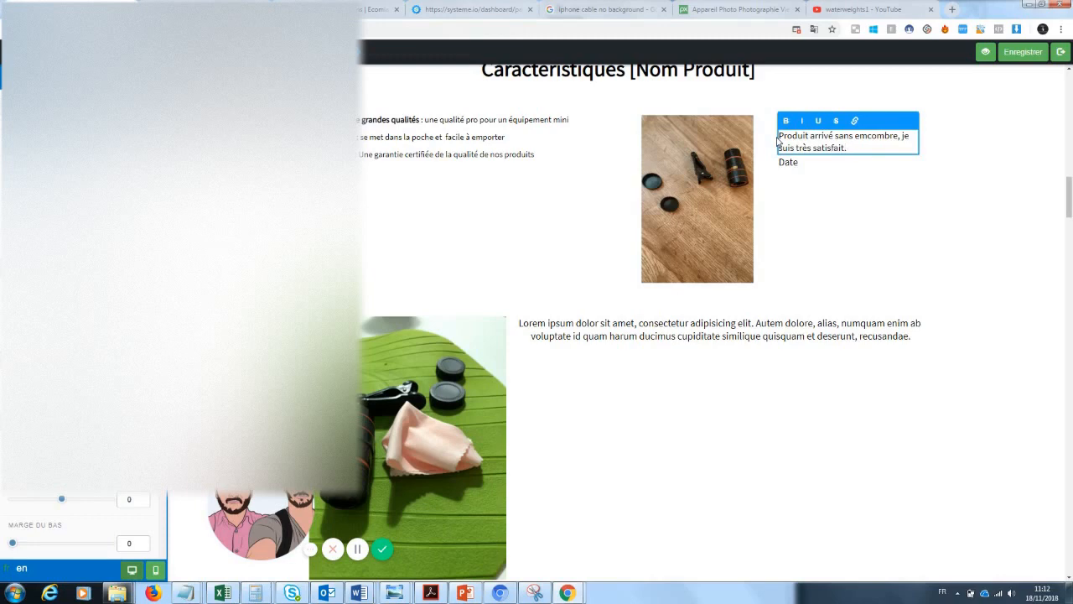
{"action": "left_click", "coordinate": [807, 186]}
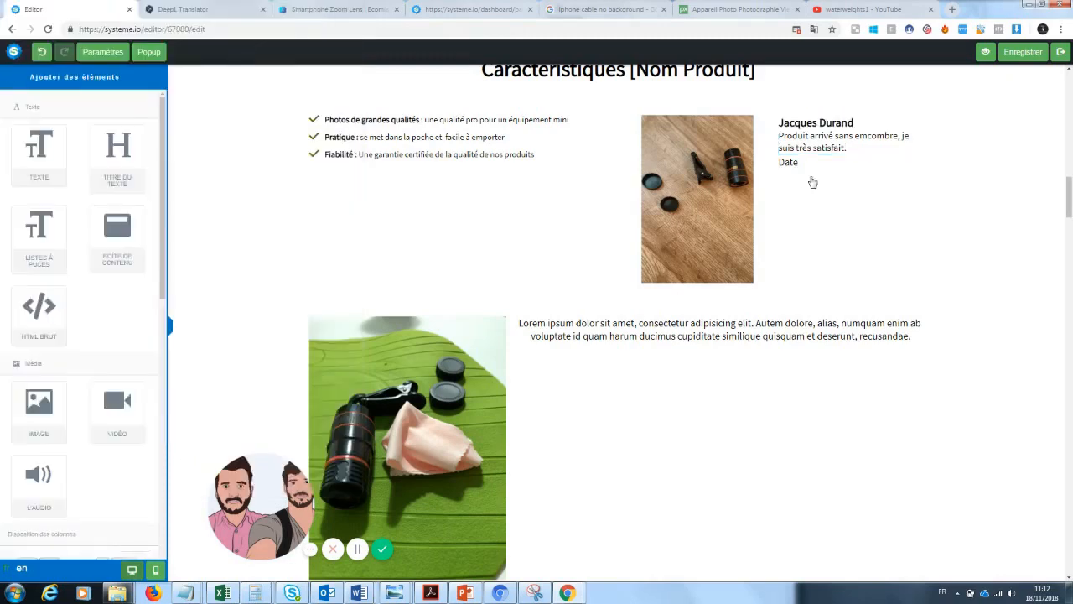
{"action": "left_click", "coordinate": [837, 146]}
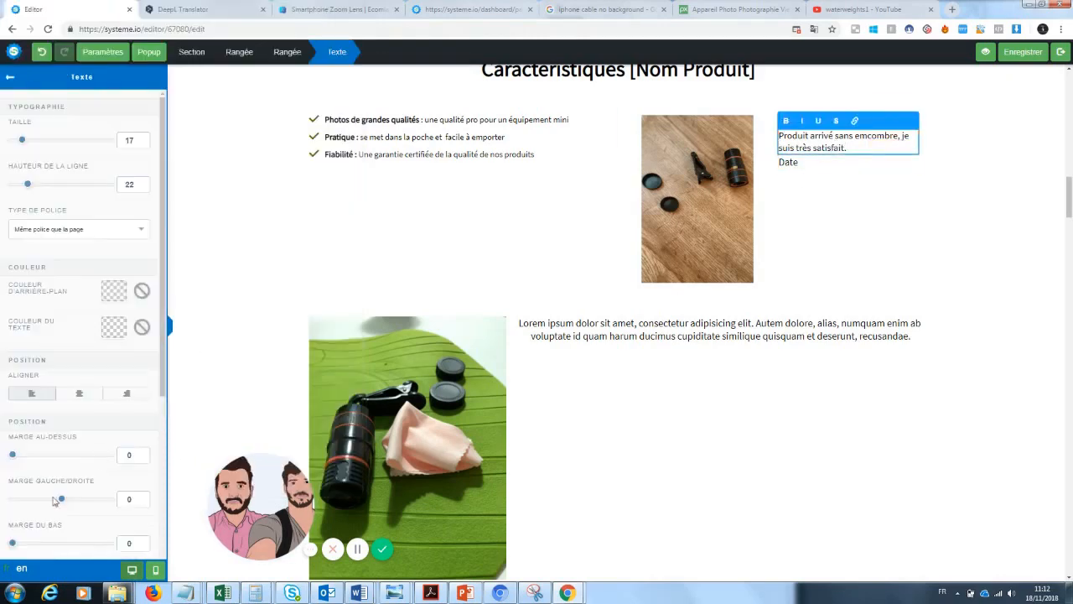
{"action": "left_click_drag", "start_coordinate": [23, 543], "coordinate": [30, 543]}
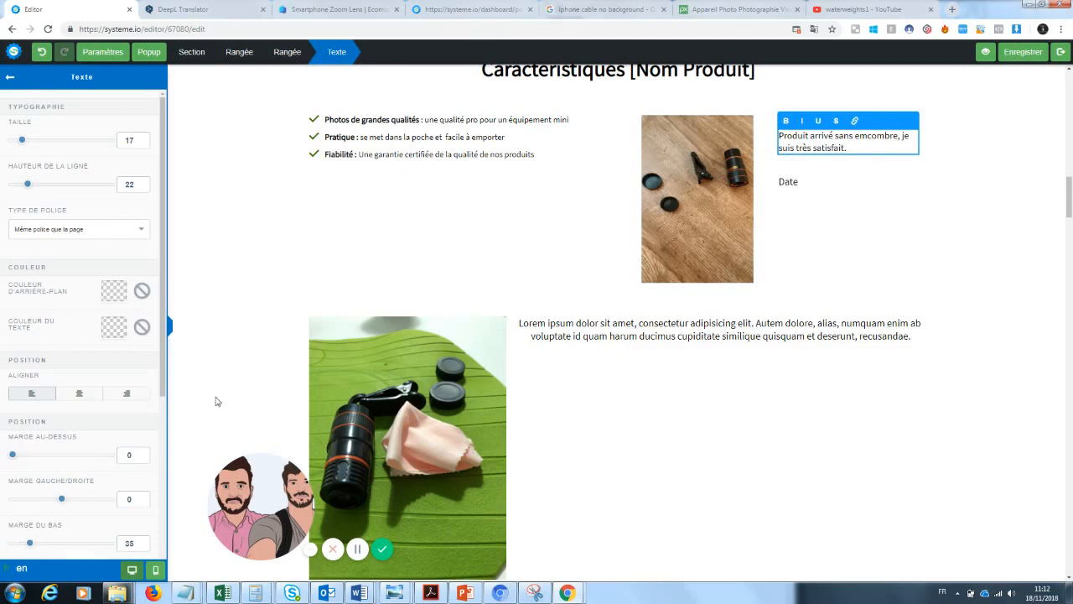
{"action": "scroll", "coordinate": [70, 434], "scroll_direction": "down", "scroll_amount": 1}
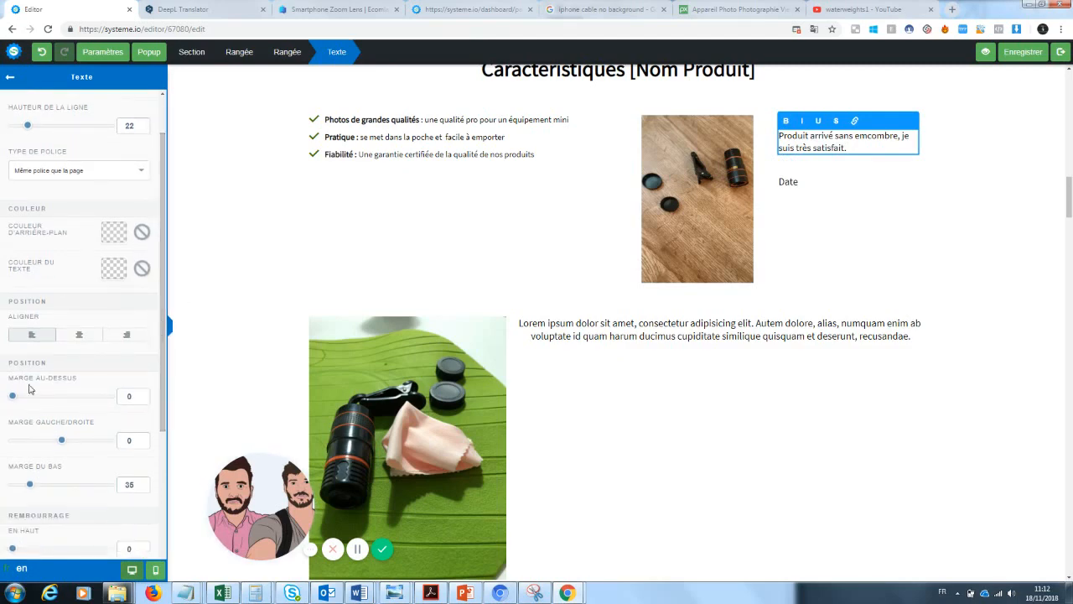
{"action": "left_click_drag", "start_coordinate": [12, 397], "coordinate": [21, 397]}
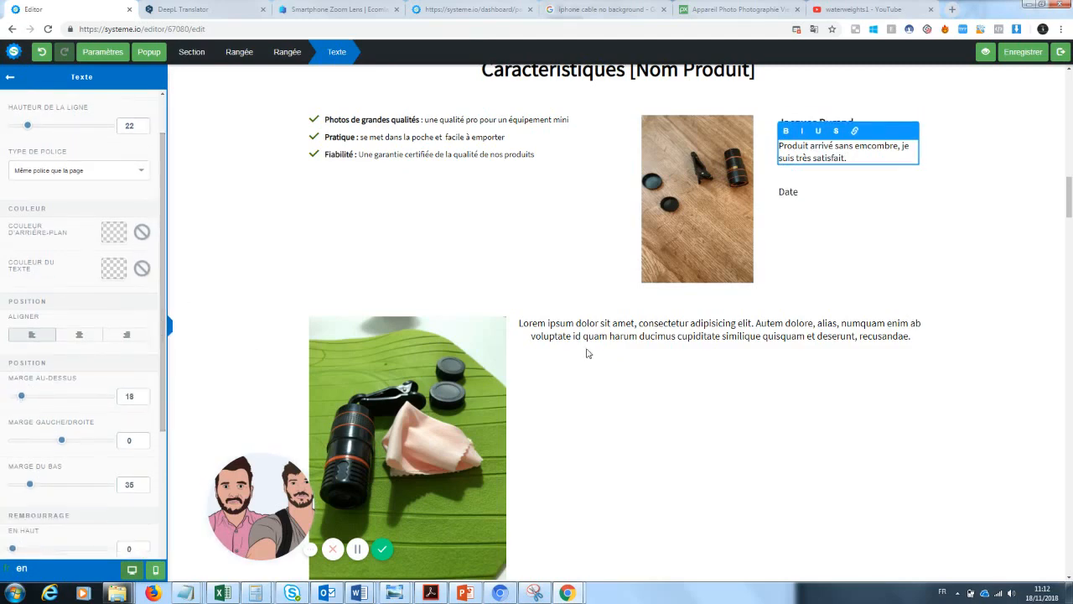
{"action": "left_click", "coordinate": [914, 215]}
Step: Replace the Date placeholder with '12 juin 2018'
{"action": "left_click", "coordinate": [808, 192]}
{"action": "left_click_drag", "start_coordinate": [807, 192], "coordinate": [768, 200]}
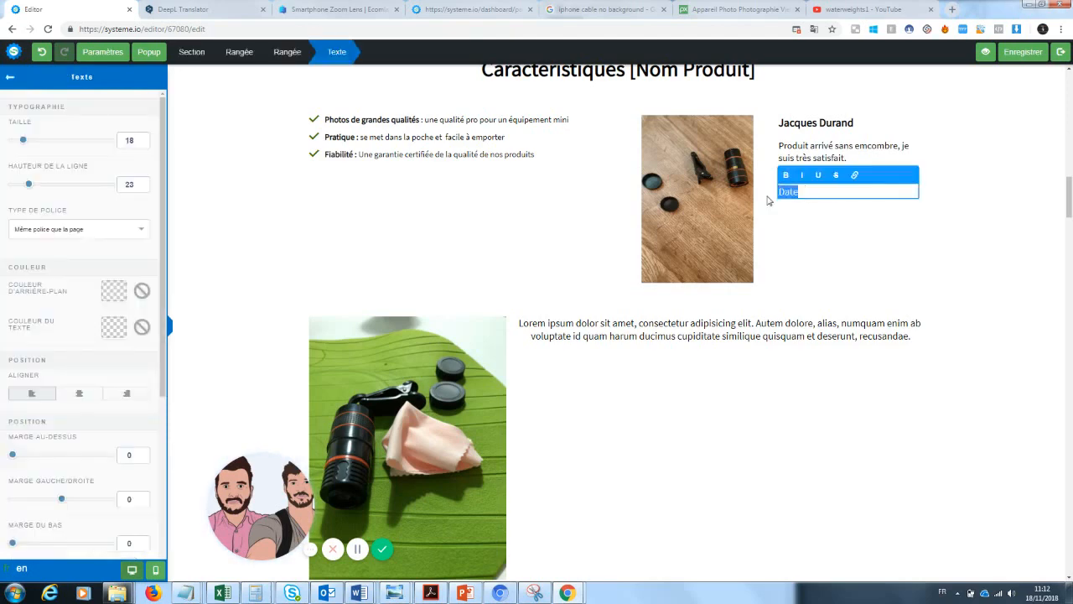
{"action": "key", "text": "BackSpace"}
{"action": "left_click", "coordinate": [1056, 215]}
{"action": "left_click", "coordinate": [817, 198]}
{"action": "type", "text": "12 juin 2018"}
{"action": "left_click", "coordinate": [836, 226]}
Step: Rewrite the heading as 'Pourquoi notre zoom Photo va changer votre manière de prendre des photos ?'
{"action": "mouse_move", "coordinate": [1069, 202]}
{"action": "left_mouse_down"}
{"action": "mouse_move", "coordinate": [1071, 173]}
{"action": "mouse_move", "coordinate": [1071, 186]}
{"action": "left_mouse_up"}
{"action": "left_click", "coordinate": [613, 290]}
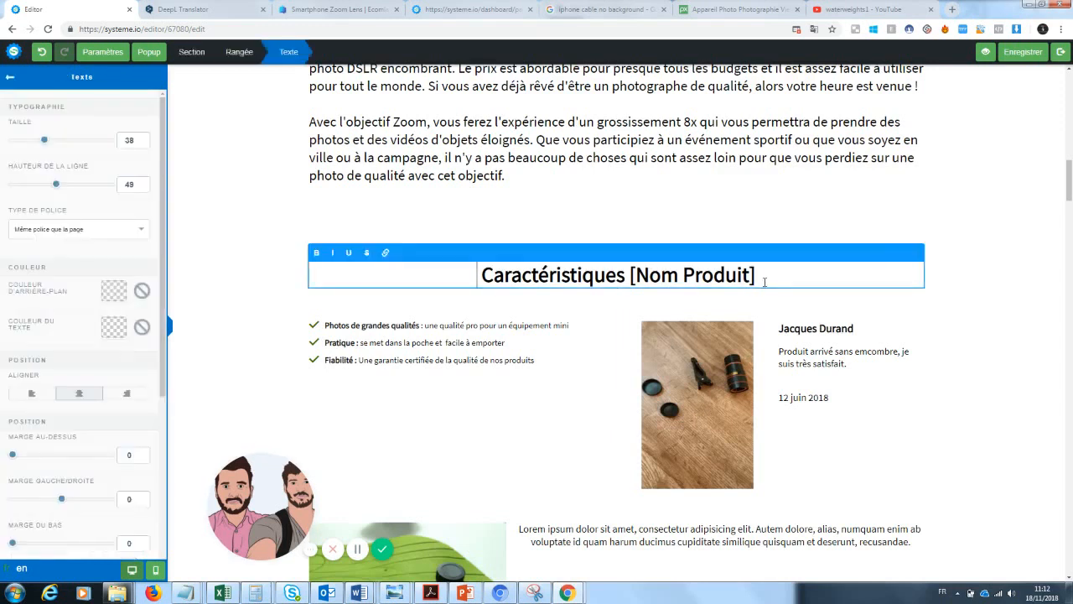
{"action": "left_click_drag", "start_coordinate": [763, 282], "coordinate": [467, 268]}
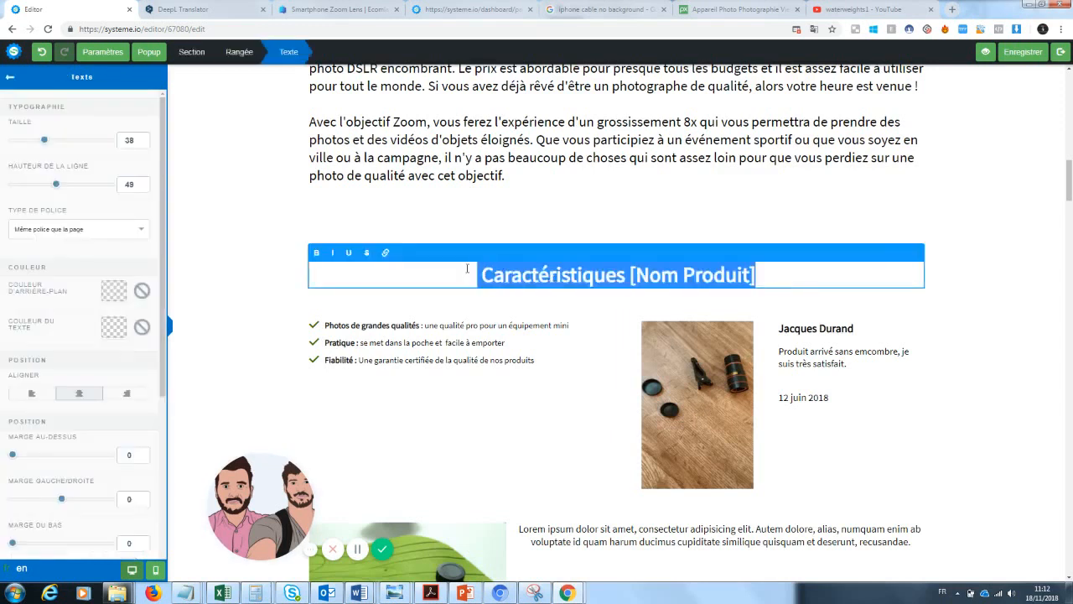
{"action": "type", "text": "Pourquoi le"}
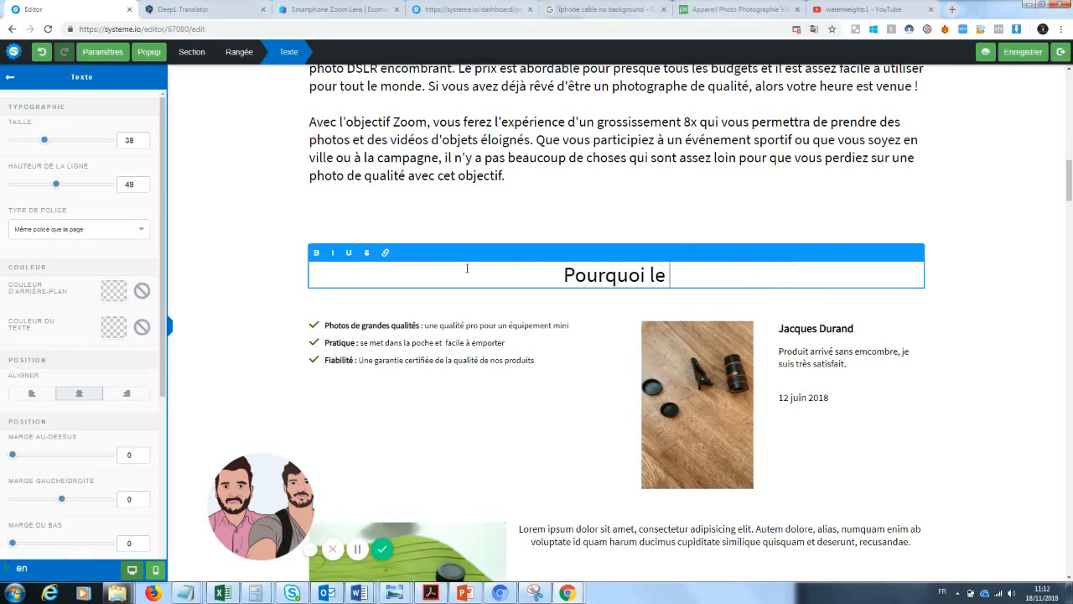
{"action": "key", "text": "BackSpace"}
{"action": "key", "text": "BackSpace"}
{"action": "key", "text": "BackSpace"}
{"action": "type", "text": "le zoom"}
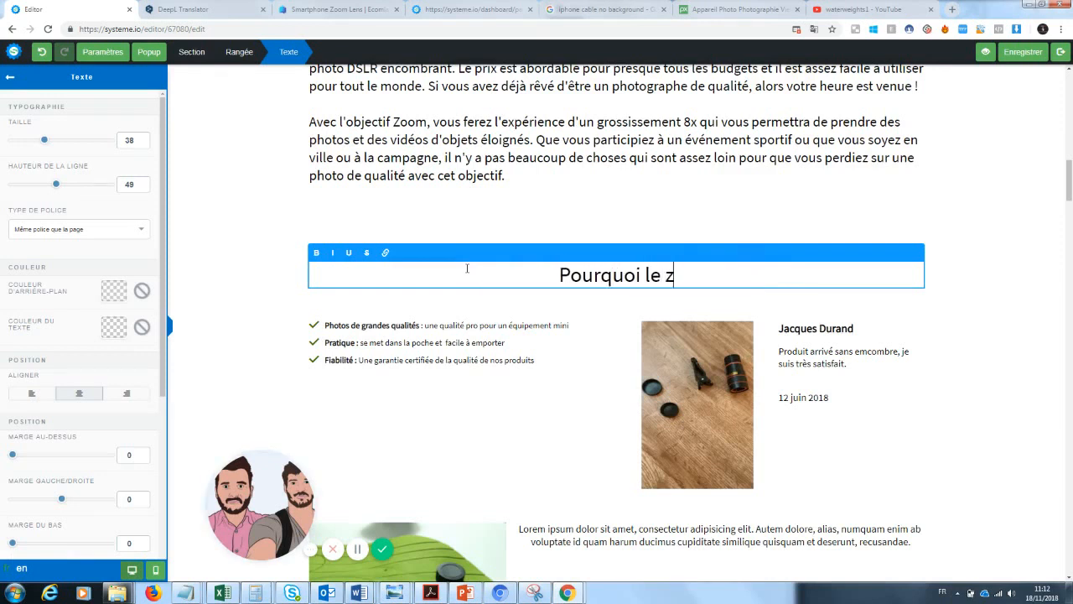
{"action": "key", "text": "BackSpace"}
{"action": "key", "text": "BackSpace"}
{"action": "key", "text": "BackSpace"}
{"action": "key", "text": "BackSpace"}
{"action": "key", "text": "BackSpace"}
{"action": "key", "text": "BackSpace"}
{"action": "key", "text": "BackSpace"}
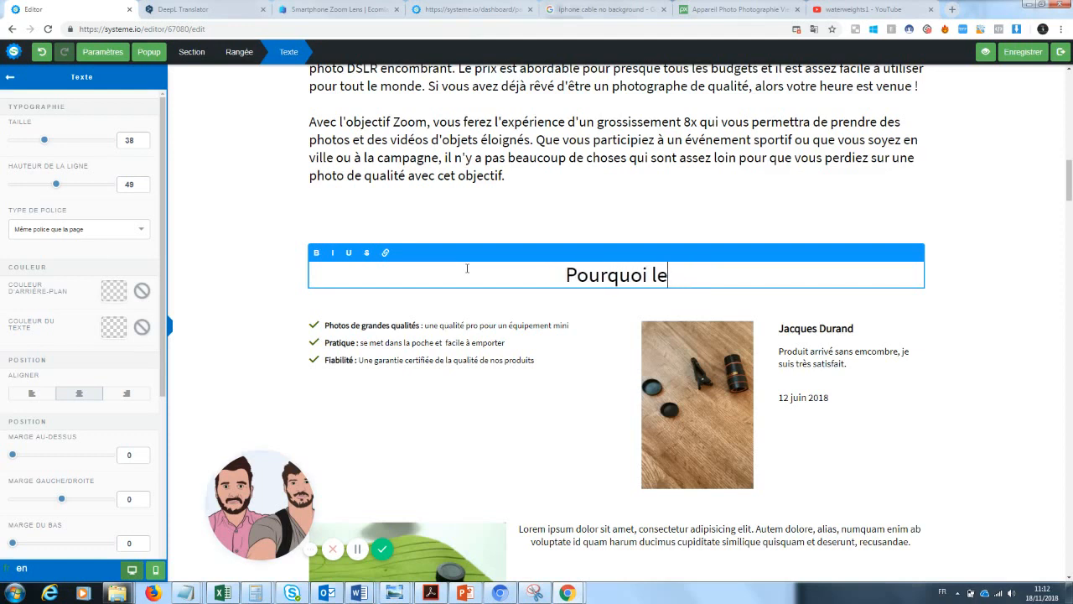
{"action": "type", "text": "notre zo"}
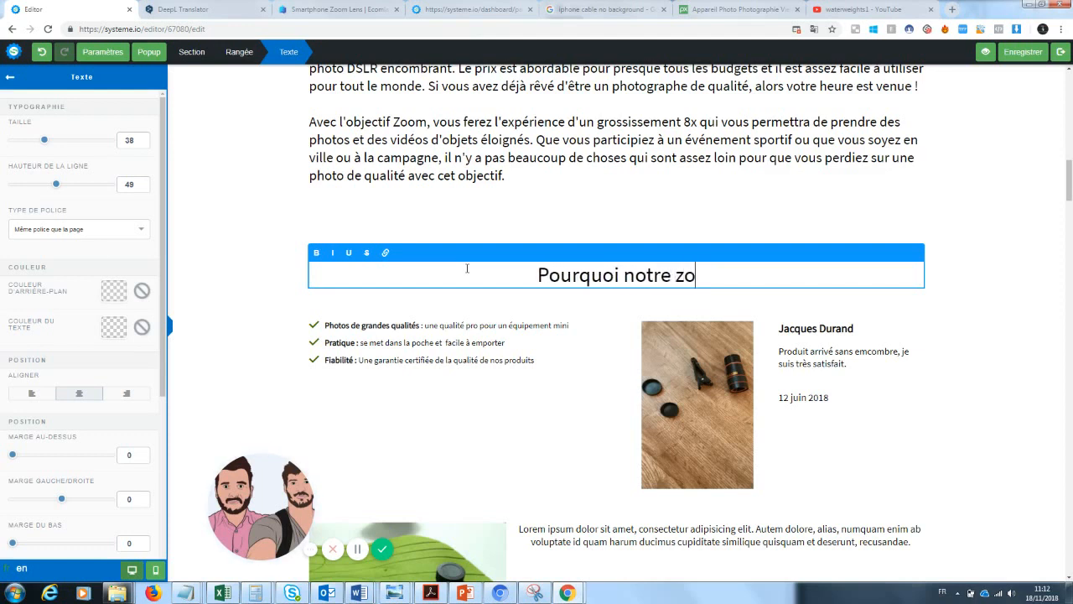
{"action": "type", "text": "om Photo va"}
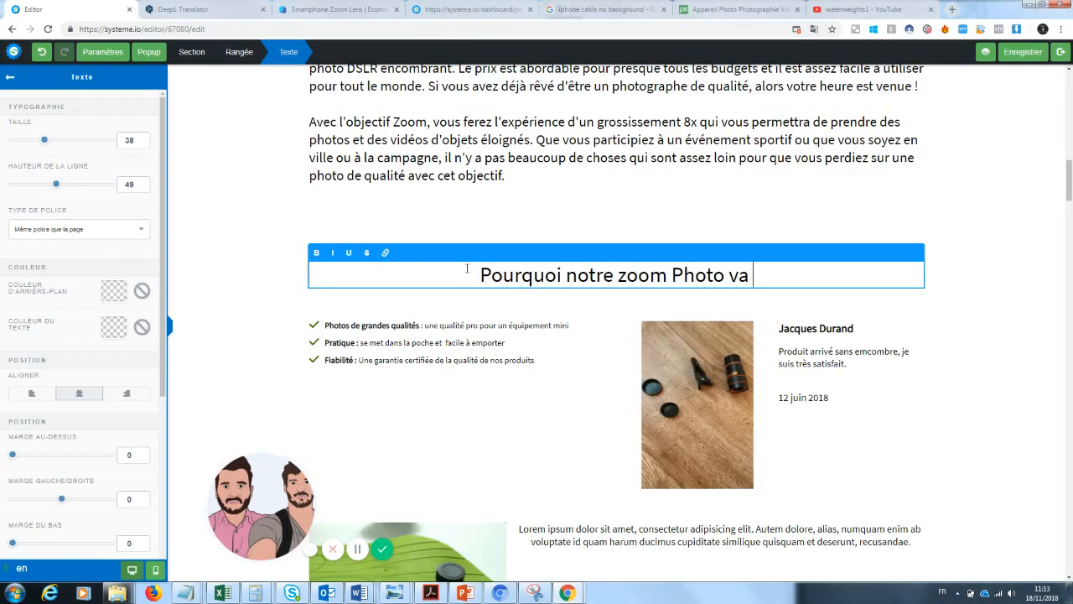
{"action": "type", "text": " c"}
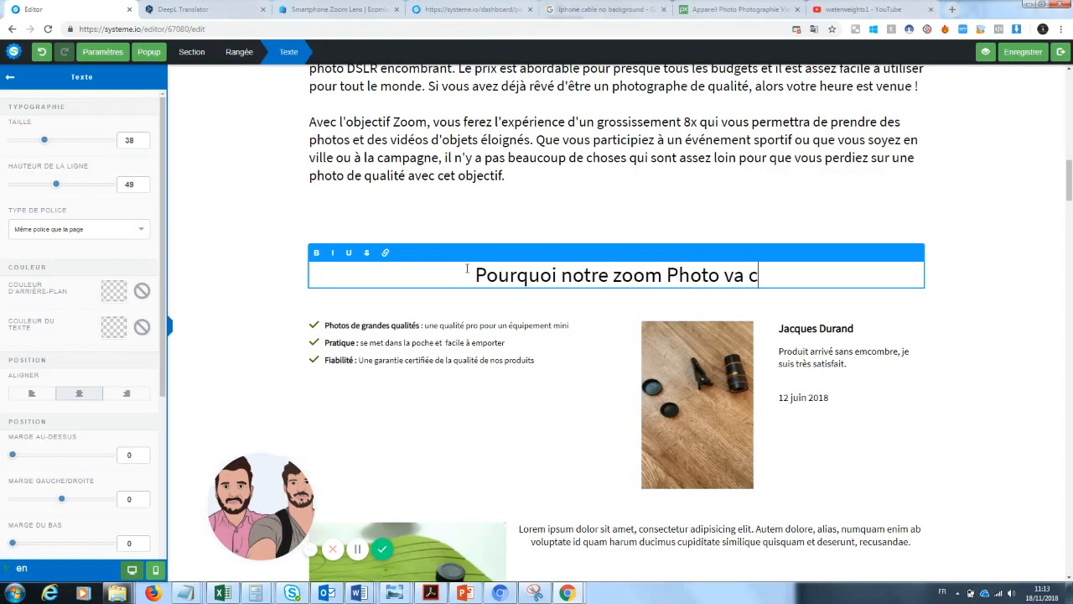
{"action": "type", "text": "hanger votr"}
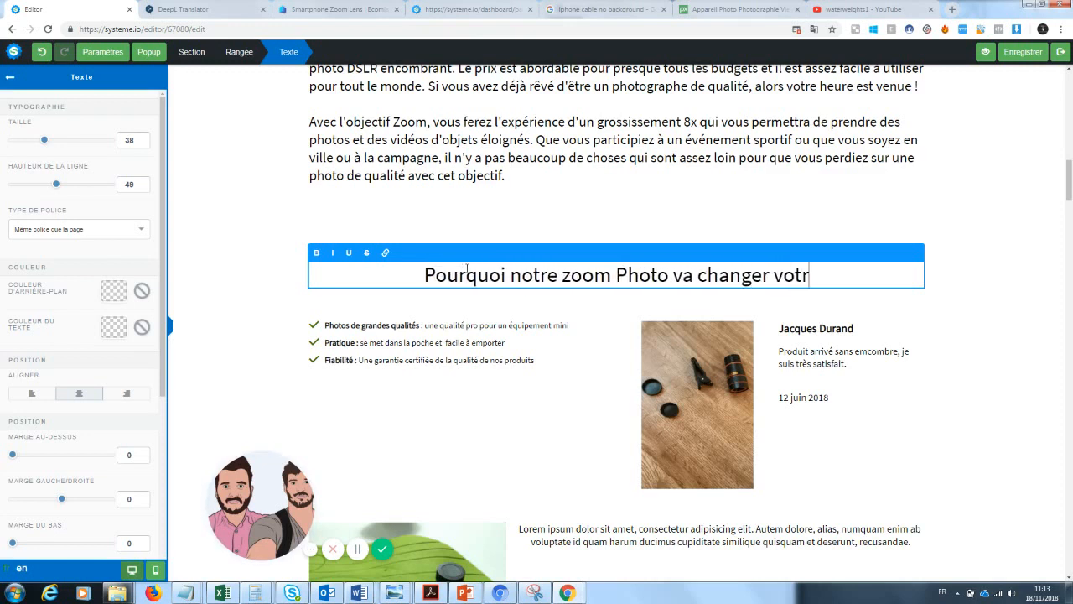
{"action": "type", "text": "e manière de pr"}
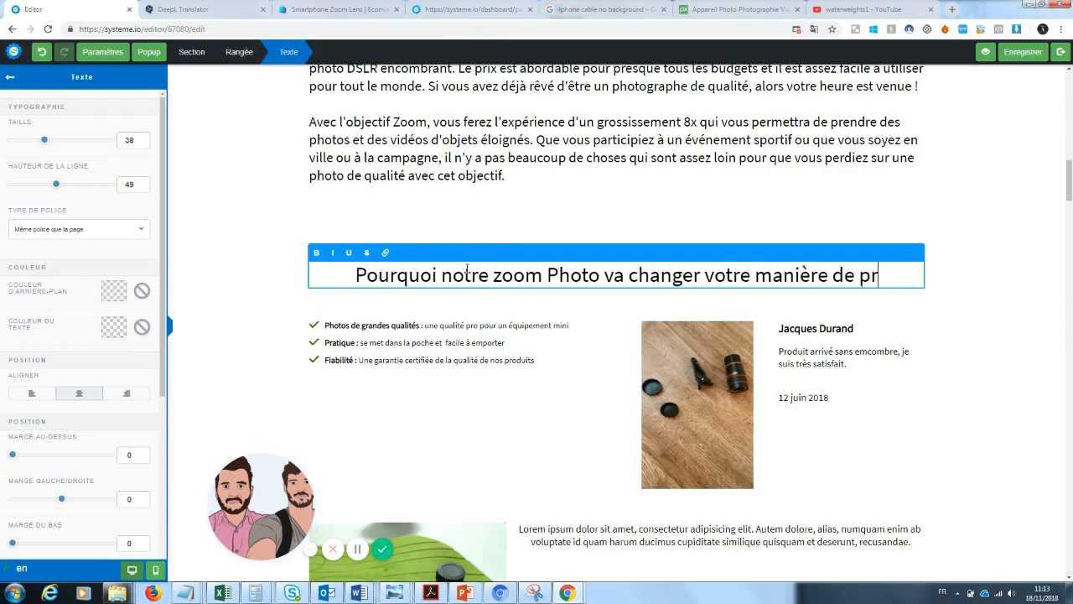
{"action": "type", "text": "endre de sphotos "}
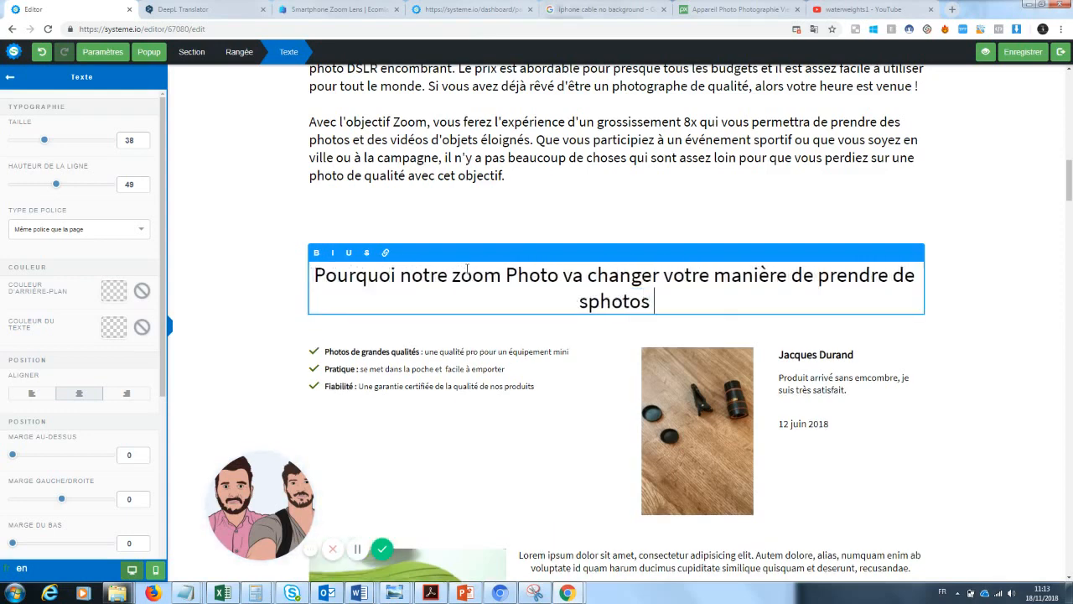
{"action": "type", "text": "?"}
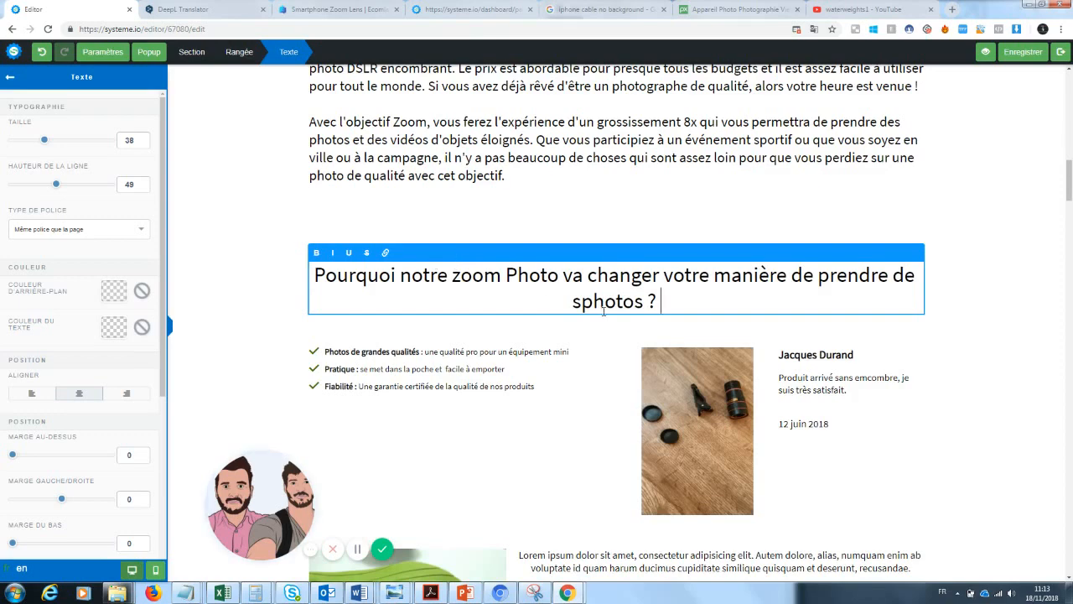
{"action": "key", "text": "BackSpace"}
{"action": "key", "text": "BackSpace"}
{"action": "type", "text": "s"}
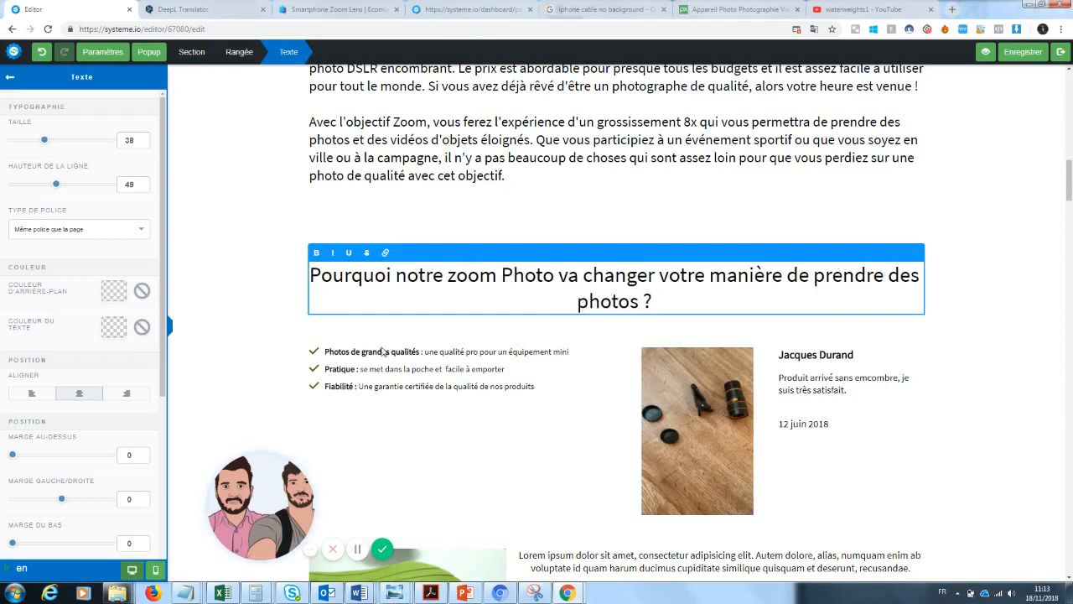
Step: Try breaking the heading onto two lines after 'changer', then undo the line break
{"action": "left_click_drag", "start_coordinate": [676, 305], "coordinate": [577, 302]}
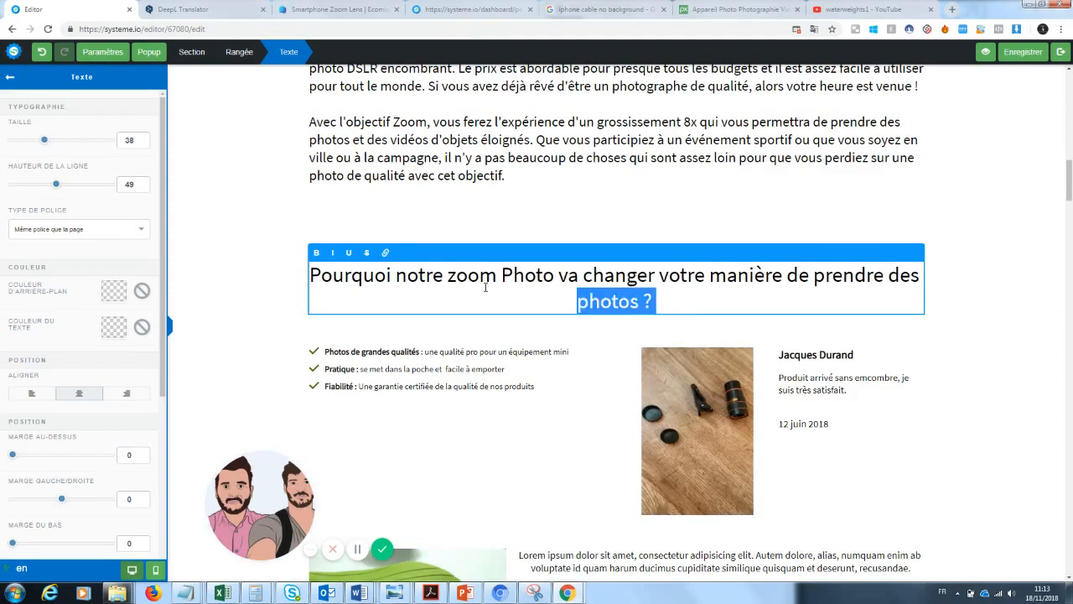
{"action": "left_click", "coordinate": [290, 294]}
{"action": "left_click", "coordinate": [653, 304]}
{"action": "left_click", "coordinate": [661, 301]}
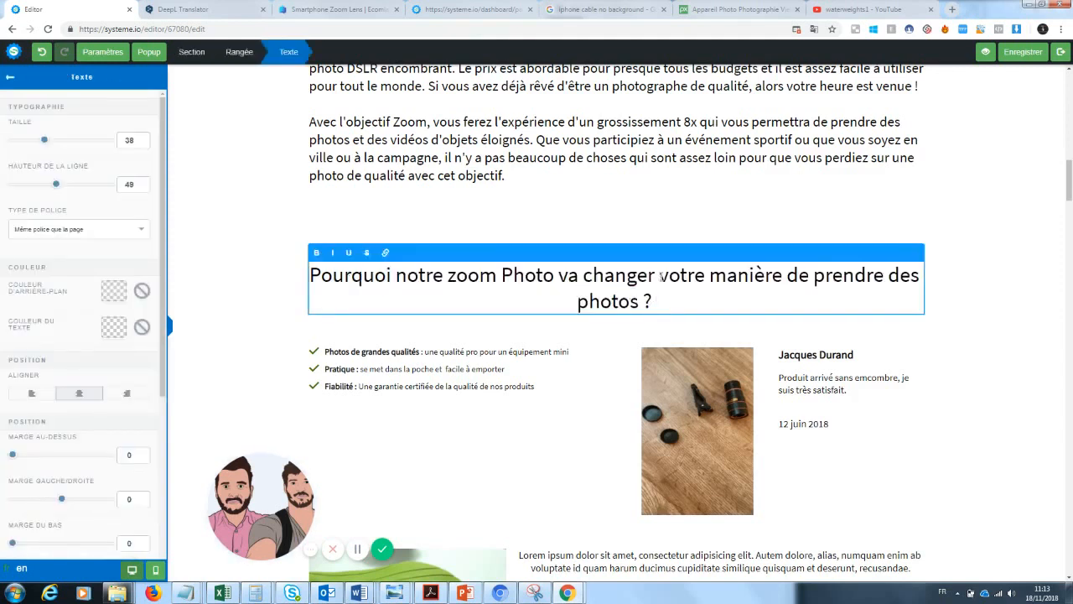
{"action": "left_click", "coordinate": [661, 275]}
{"action": "key", "text": "Return"}
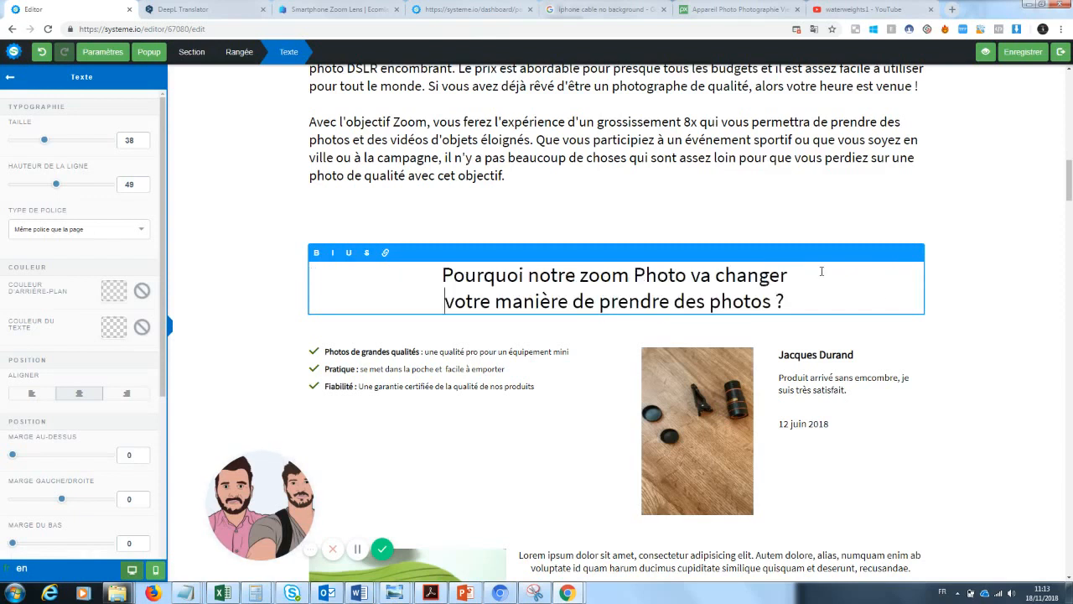
{"action": "left_click", "coordinate": [940, 309]}
{"action": "left_click", "coordinate": [792, 301]}
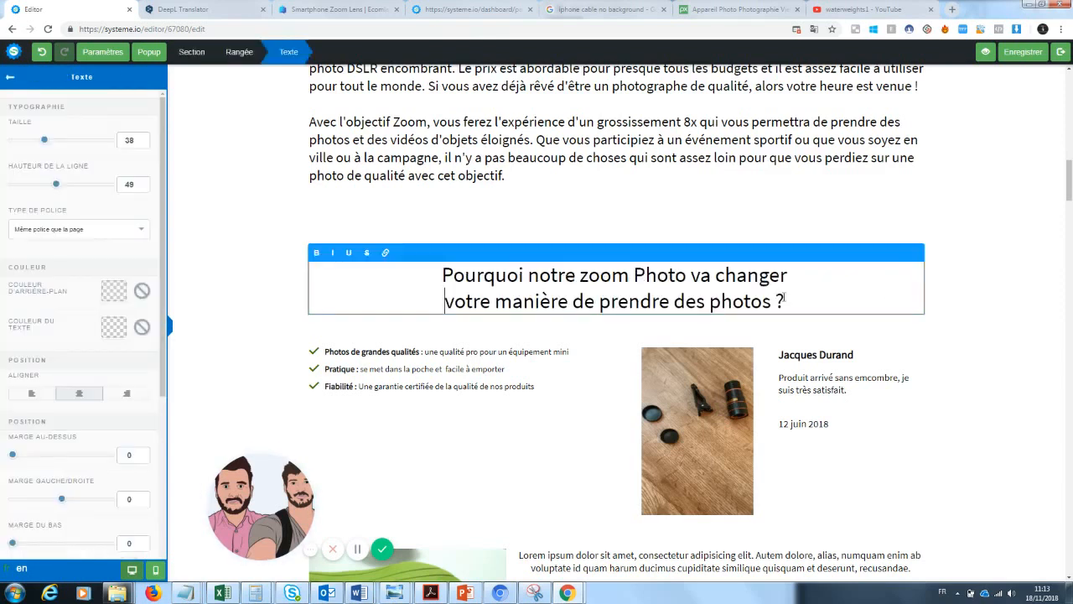
{"action": "left_click_drag", "start_coordinate": [791, 301], "coordinate": [423, 275]}
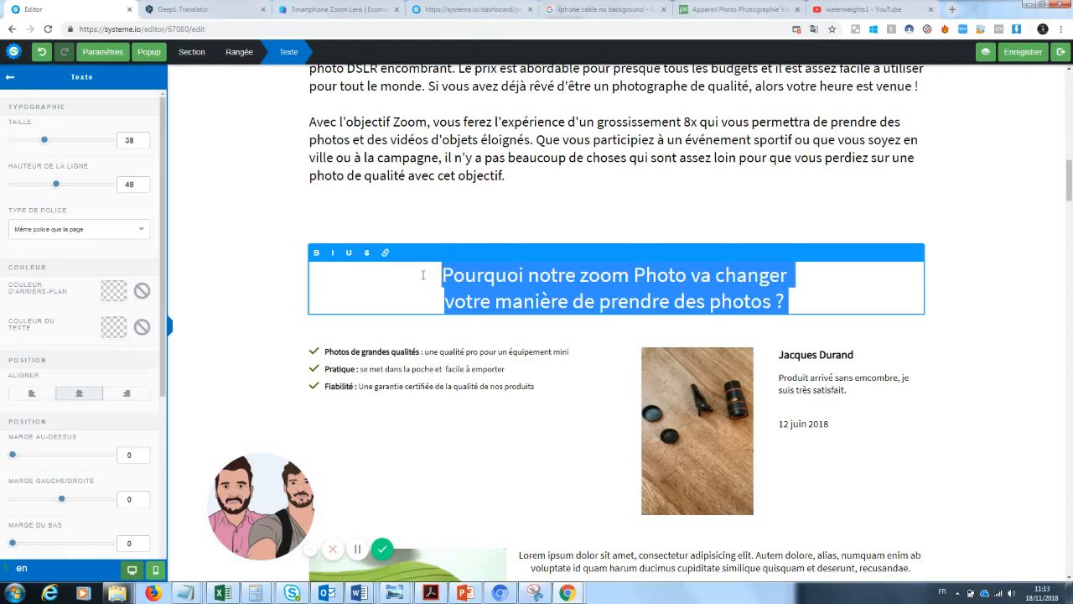
{"action": "key", "text": "ctrl+z"}
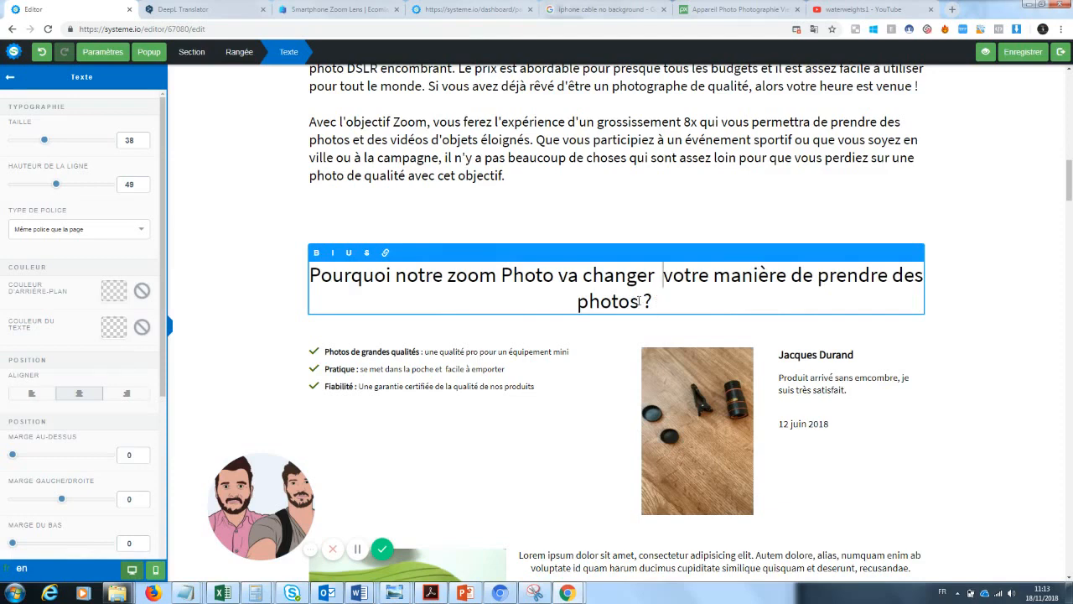
Step: Underline the word 'changer' in the heading
{"action": "left_click_drag", "start_coordinate": [655, 275], "coordinate": [555, 275]}
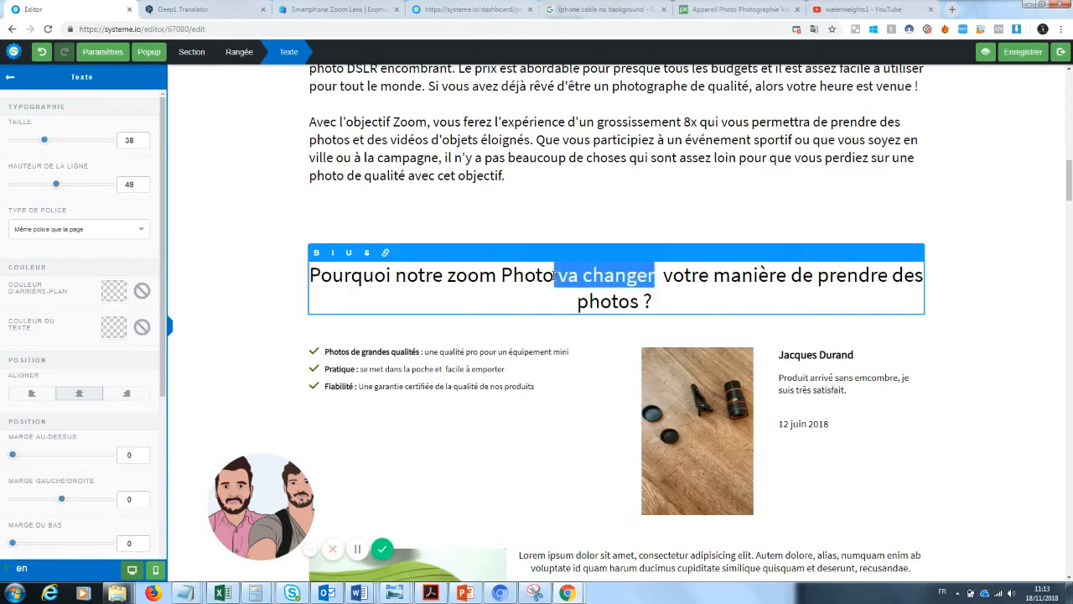
{"action": "left_click_drag", "start_coordinate": [654, 275], "coordinate": [587, 282]}
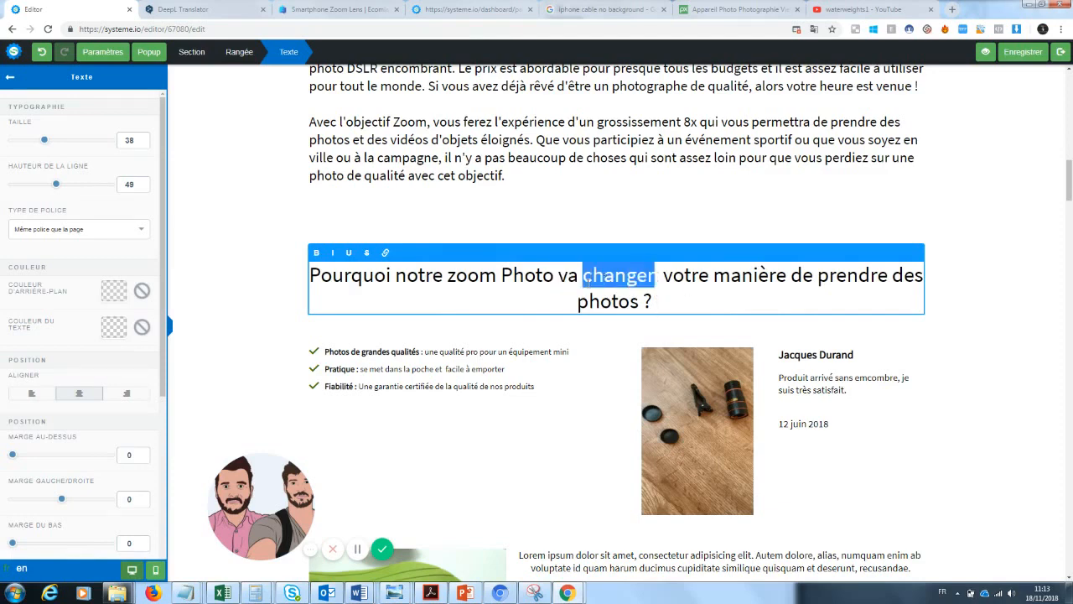
{"action": "left_click", "coordinate": [349, 254]}
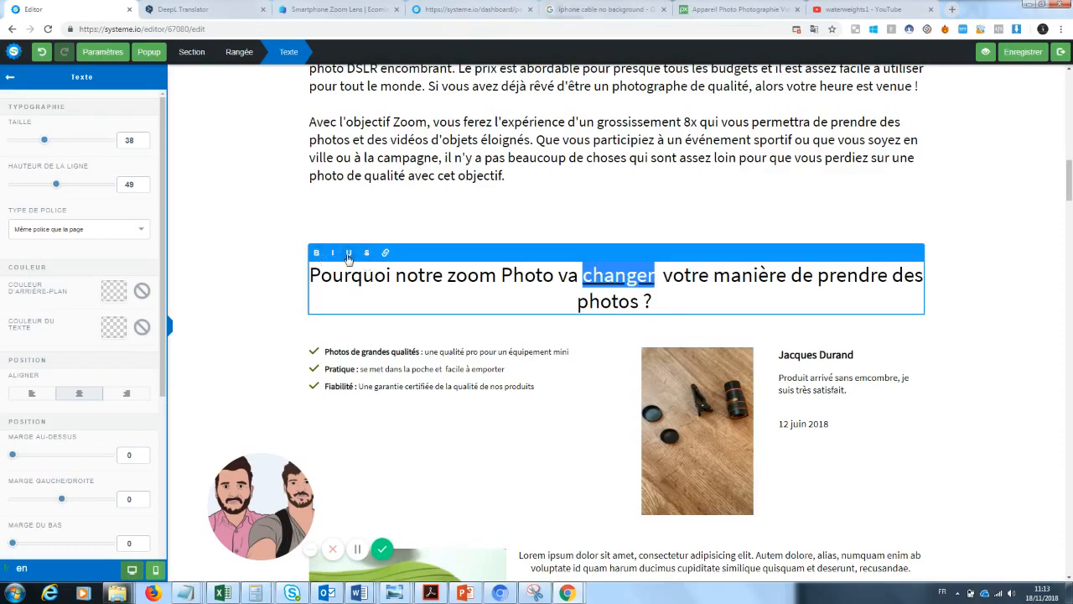
{"action": "left_click", "coordinate": [271, 286]}
{"action": "scroll", "coordinate": [946, 151], "scroll_direction": "down", "scroll_amount": 5}
{"action": "scroll", "coordinate": [1069, 178], "scroll_direction": "up", "scroll_amount": 3}
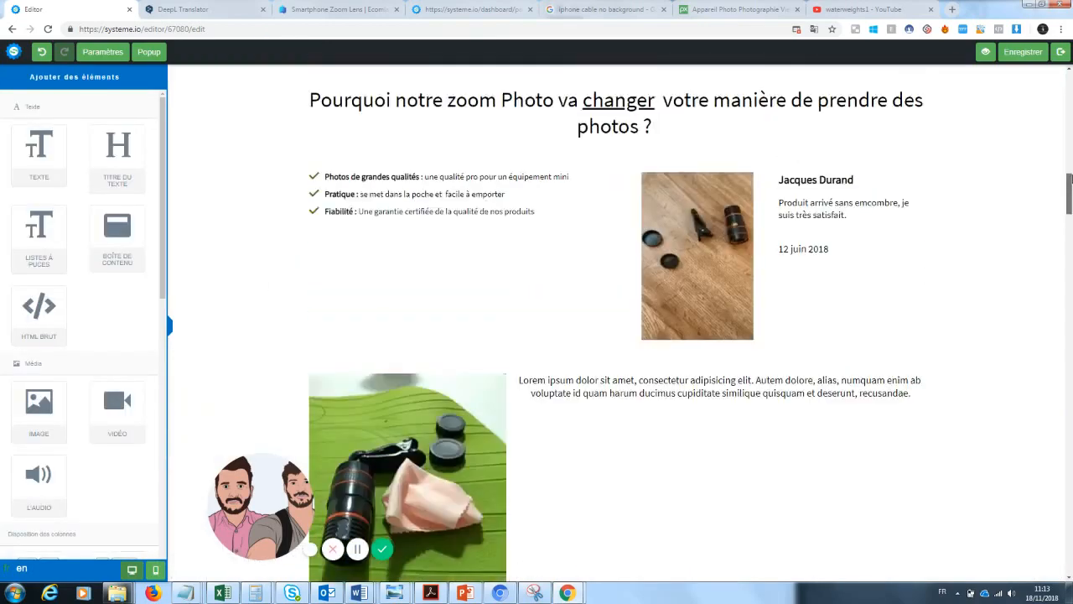
{"action": "scroll", "coordinate": [1069, 178], "scroll_direction": "up", "scroll_amount": 6}
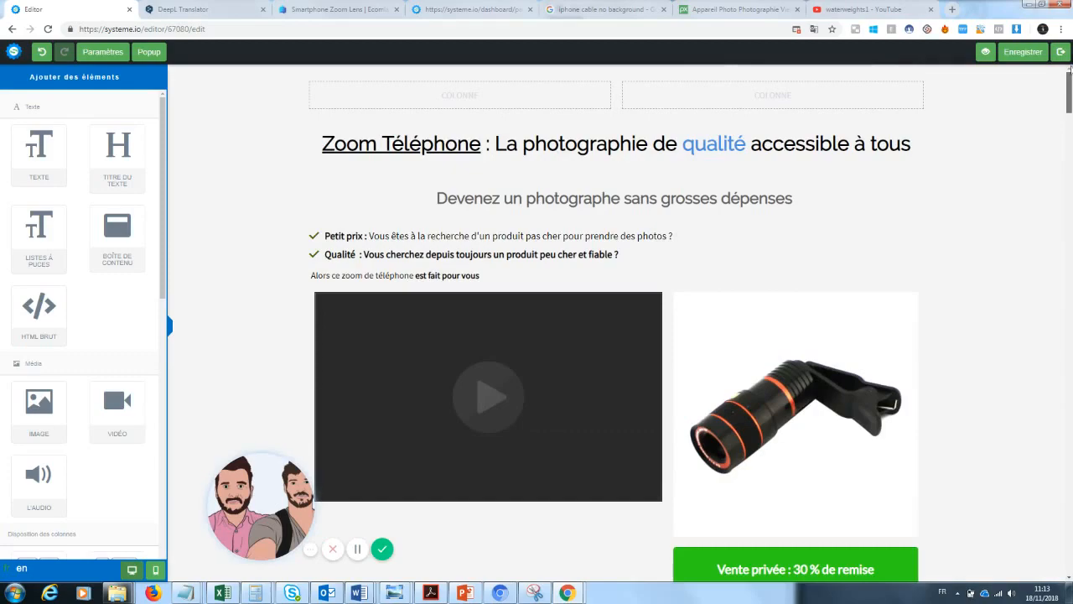
{"action": "left_click_drag", "start_coordinate": [1069, 75], "coordinate": [1066, 193]}
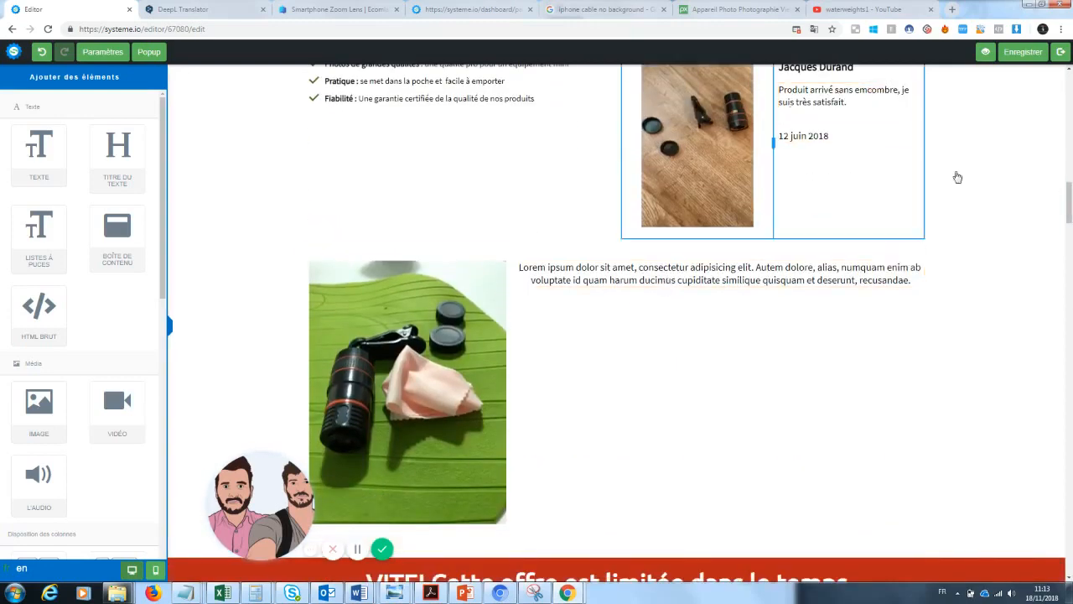
{"action": "left_click_drag", "start_coordinate": [1068, 202], "coordinate": [1069, 247]}
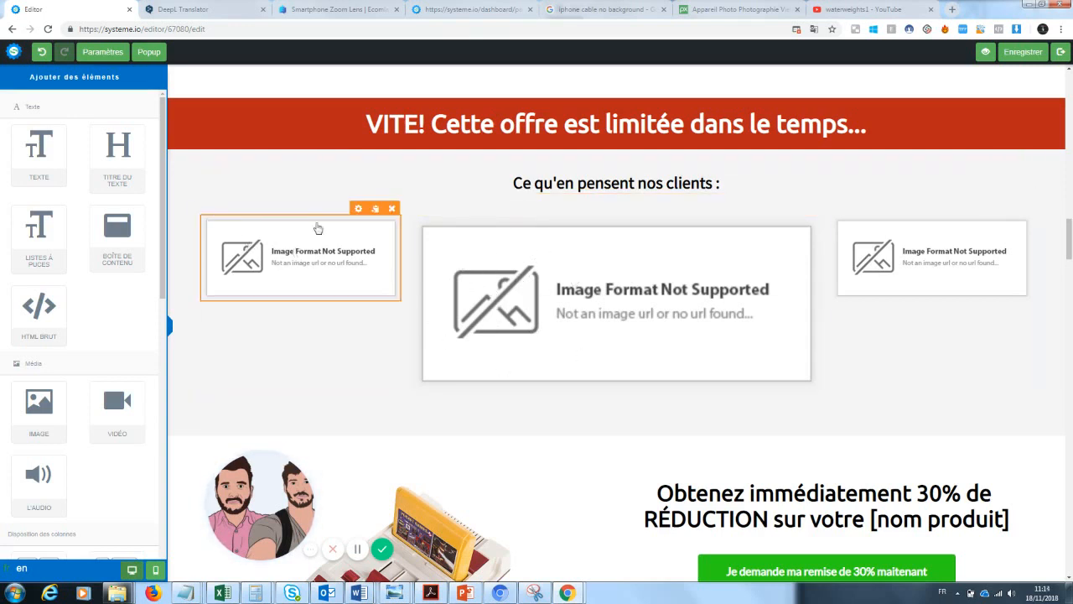
Step: Open the Nano Zoom store page from the Ecomlad tab, close Ecomlad, and return to the editor
{"action": "left_click", "coordinate": [349, 8]}
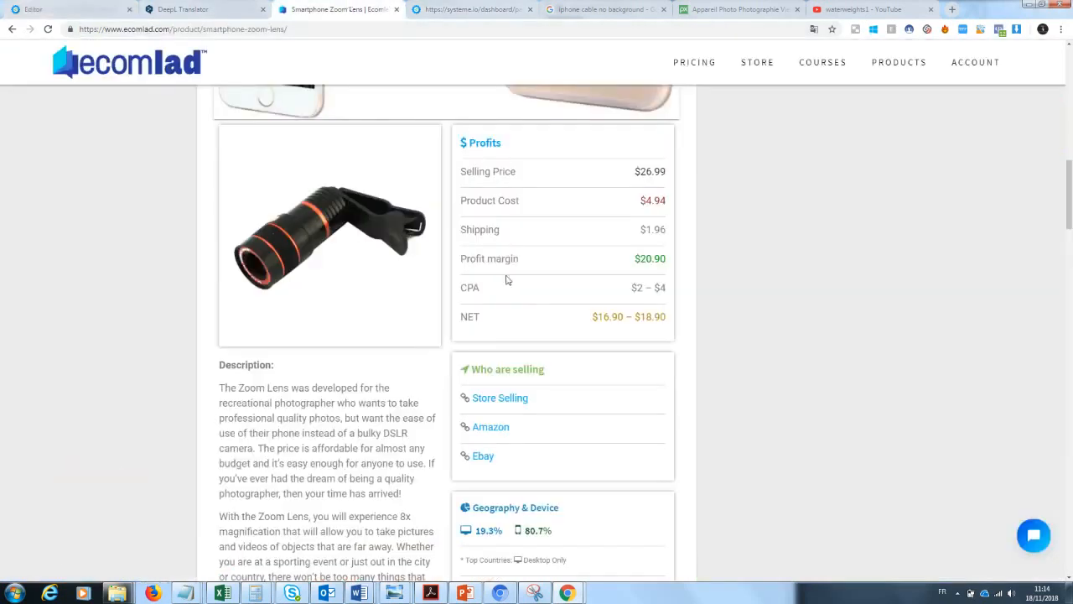
{"action": "left_click", "coordinate": [503, 403]}
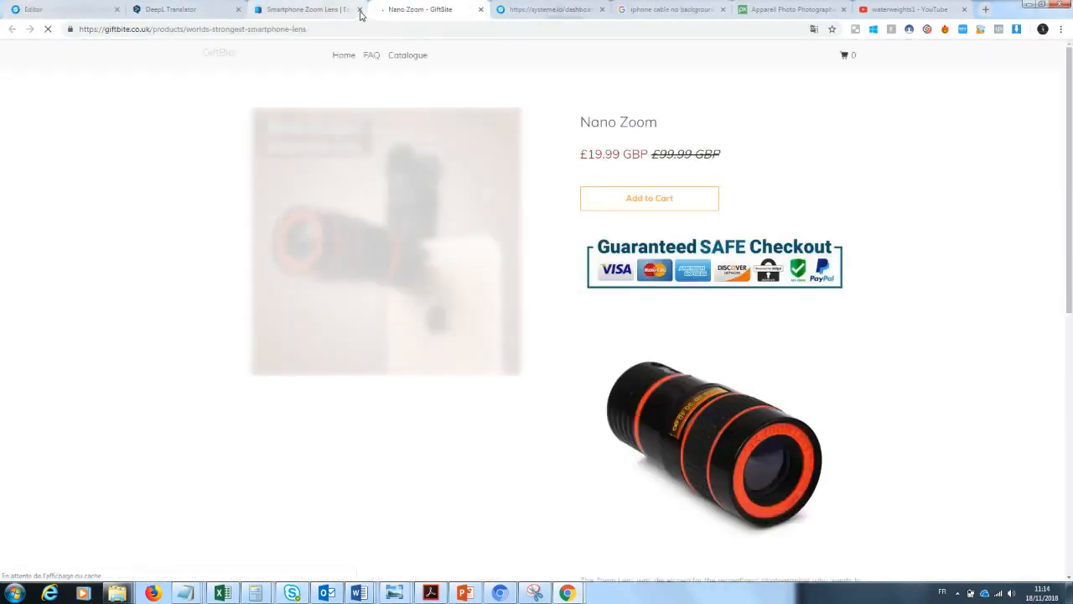
{"action": "left_click", "coordinate": [359, 11]}
{"action": "left_click_drag", "start_coordinate": [1069, 126], "coordinate": [1047, 364]}
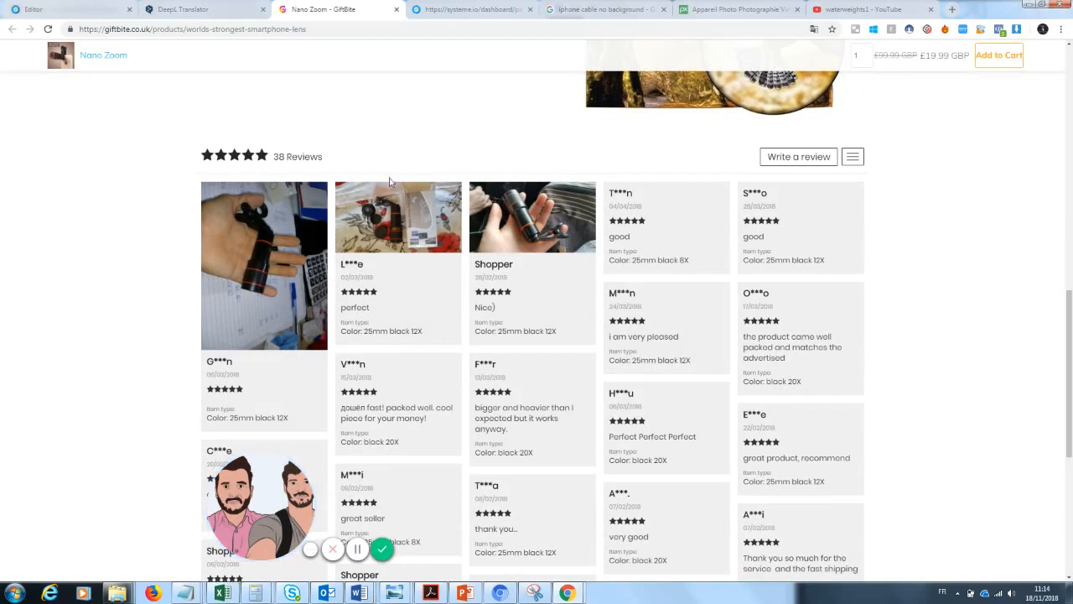
{"action": "left_click", "coordinate": [84, 10]}
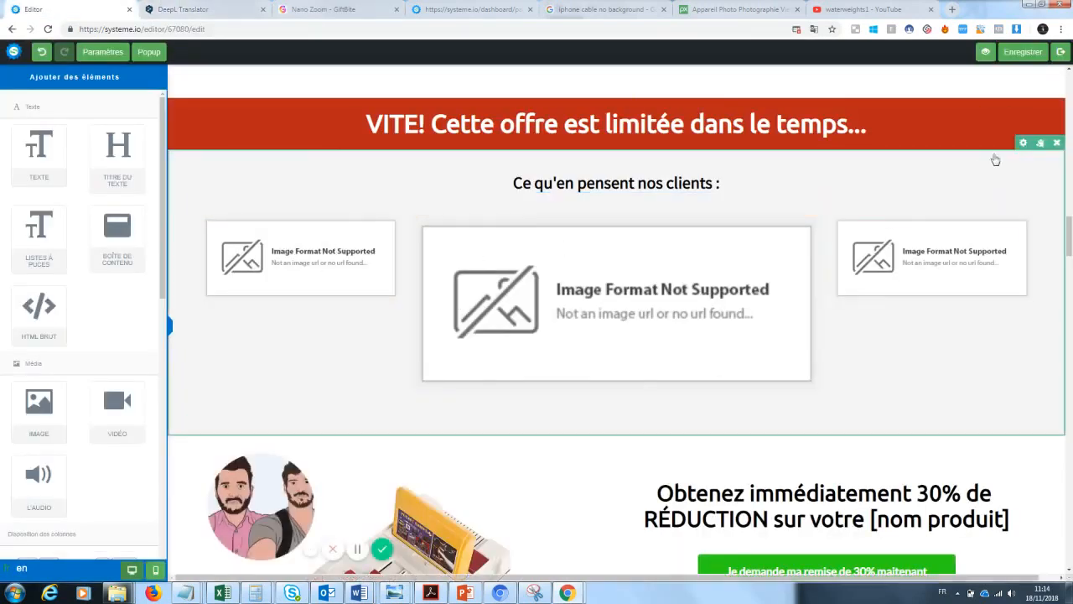
Step: Replace [nom produit] with 'Zoom' in the offer price line
{"action": "scroll", "coordinate": [1061, 220], "scroll_direction": "down", "scroll_amount": 3}
{"action": "left_click_drag", "start_coordinate": [1071, 256], "coordinate": [1071, 256]}
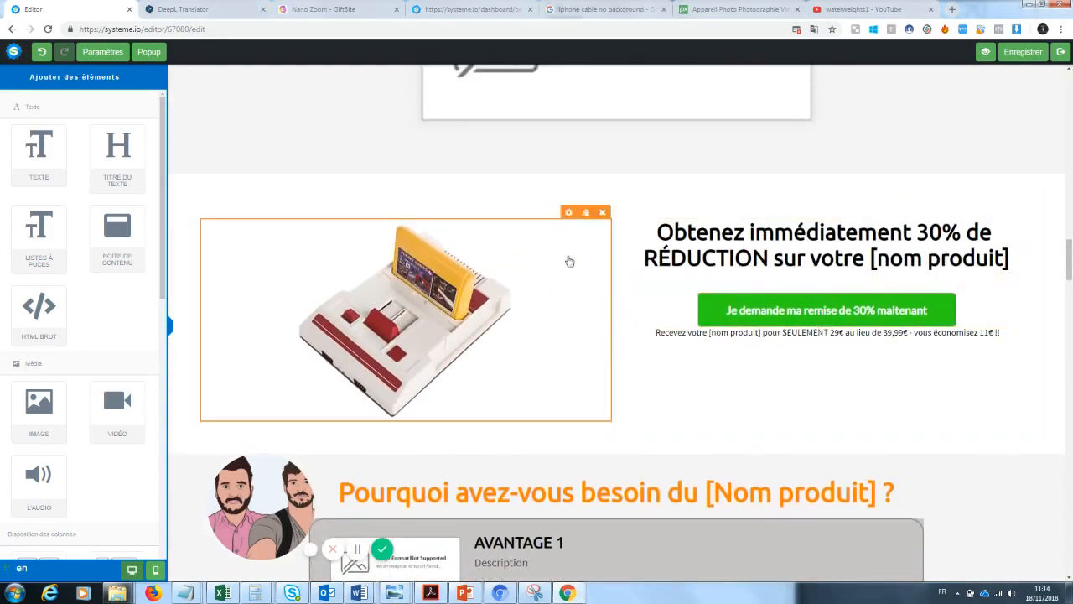
{"action": "left_click", "coordinate": [708, 333]}
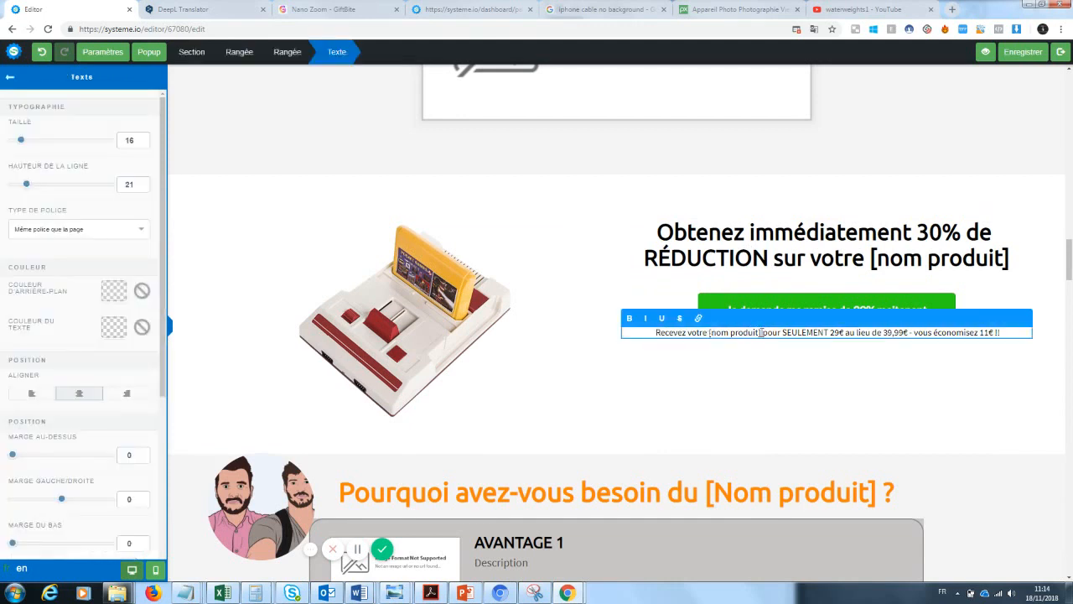
{"action": "left_click_drag", "start_coordinate": [760, 333], "coordinate": [710, 334]}
{"action": "type", "text": "Zoom"}
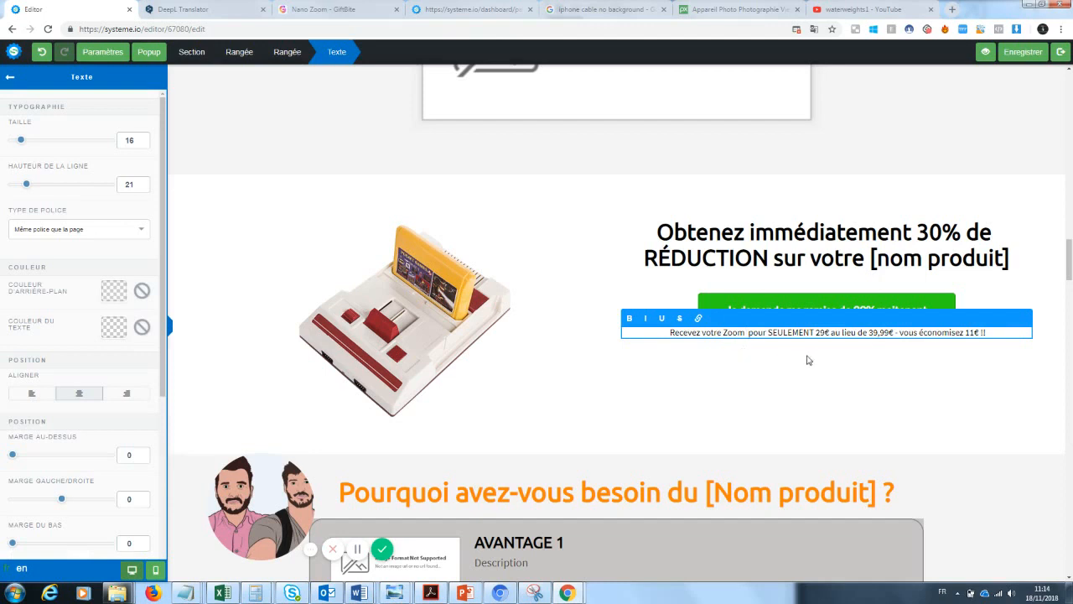
{"action": "left_click", "coordinate": [842, 354]}
Step: Change the price from 29€ to 20€ and the saving from 11€ to 19€
{"action": "left_click", "coordinate": [825, 333]}
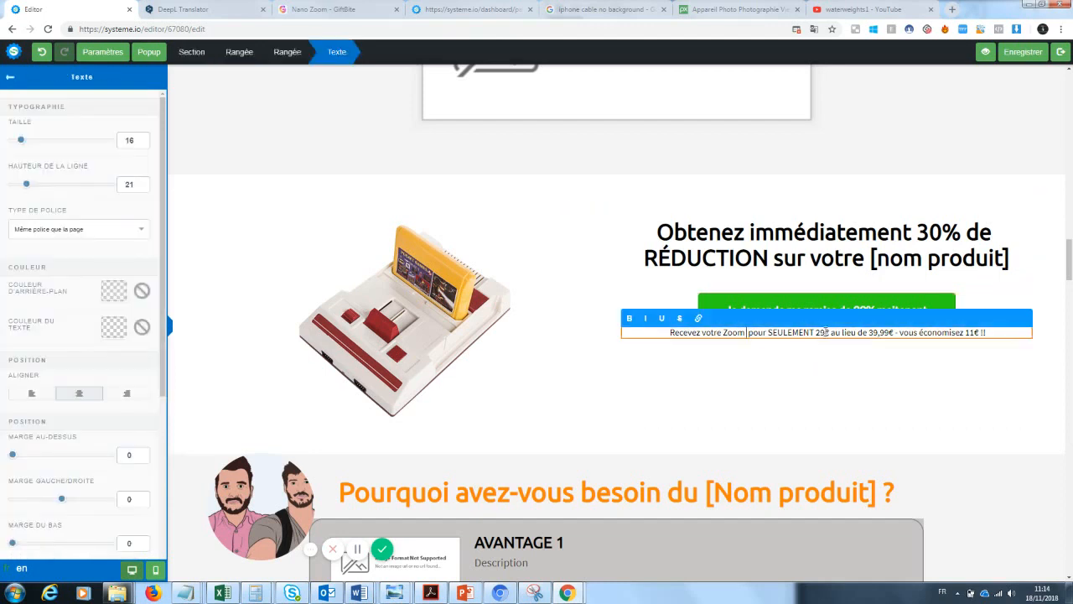
{"action": "key", "text": "BackSpace"}
{"action": "type", "text": "0"}
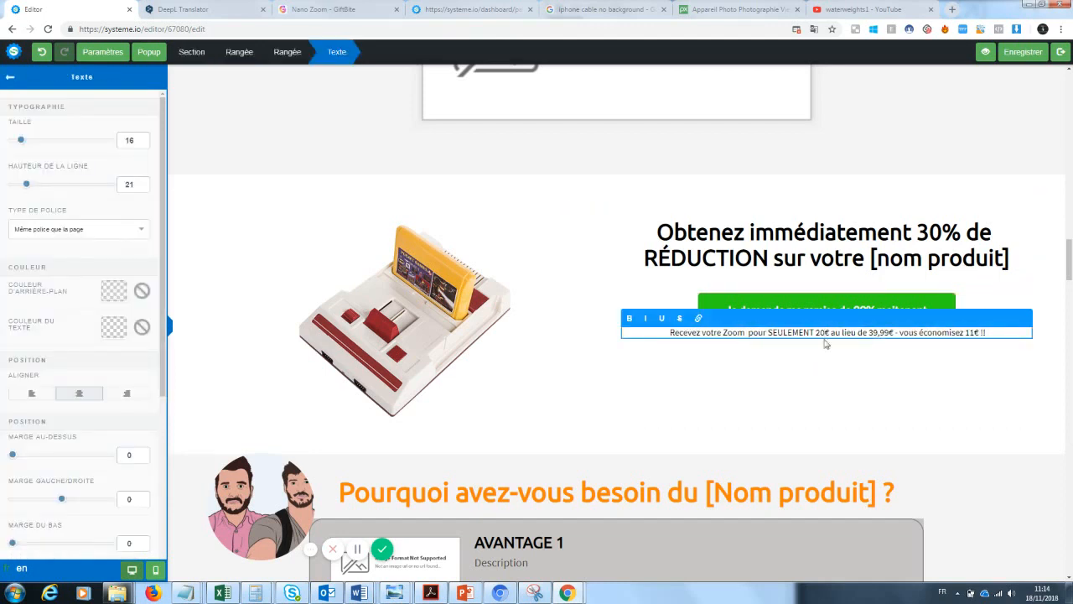
{"action": "left_click", "coordinate": [865, 359]}
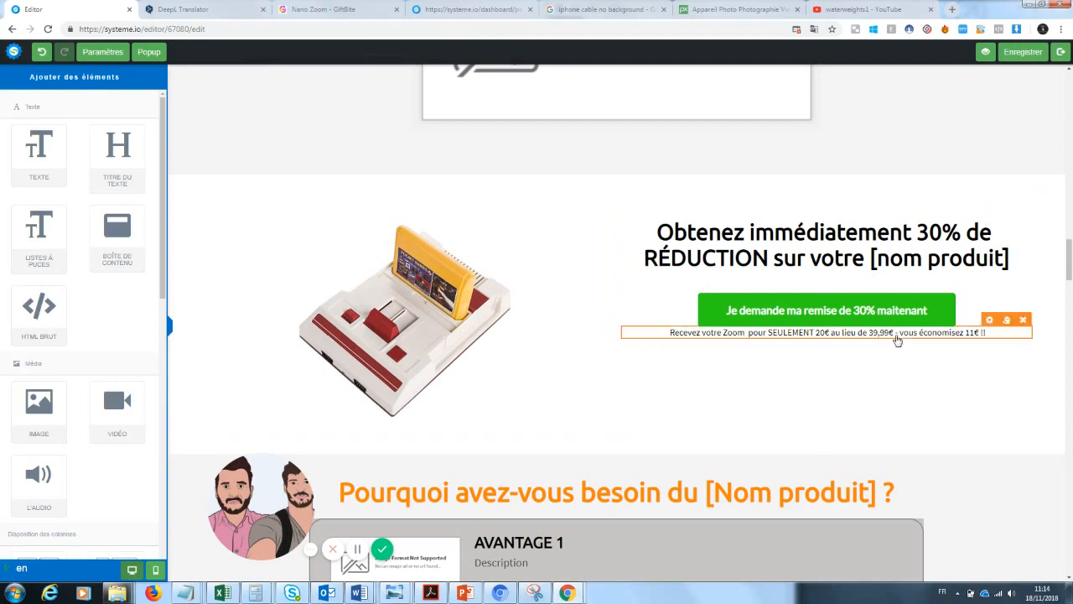
{"action": "left_click", "coordinate": [981, 333]}
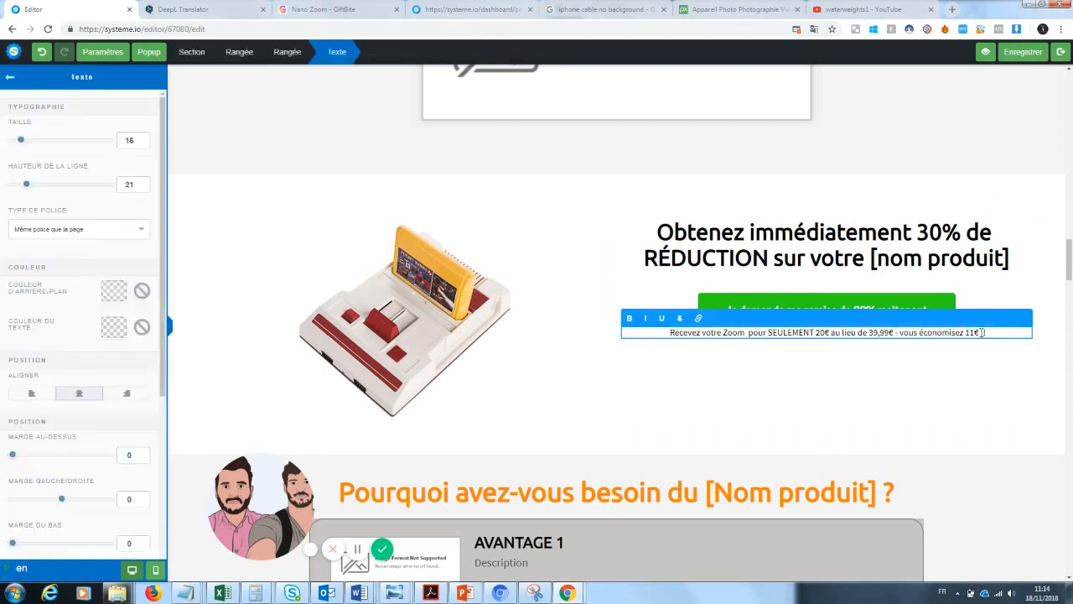
{"action": "key", "text": "BackSpace"}
{"action": "type", "text": "9"}
{"action": "left_click", "coordinate": [785, 425]}
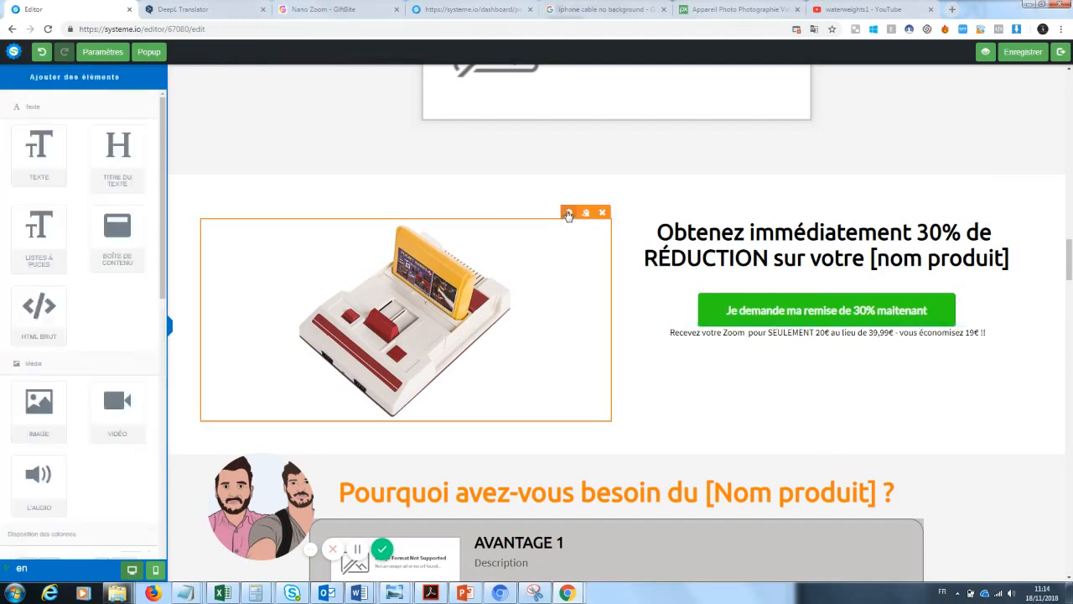
Step: Replace the console picture in the offer section with the black-and-orange lens photo
{"action": "left_click", "coordinate": [569, 215]}
{"action": "left_click", "coordinate": [119, 120]}
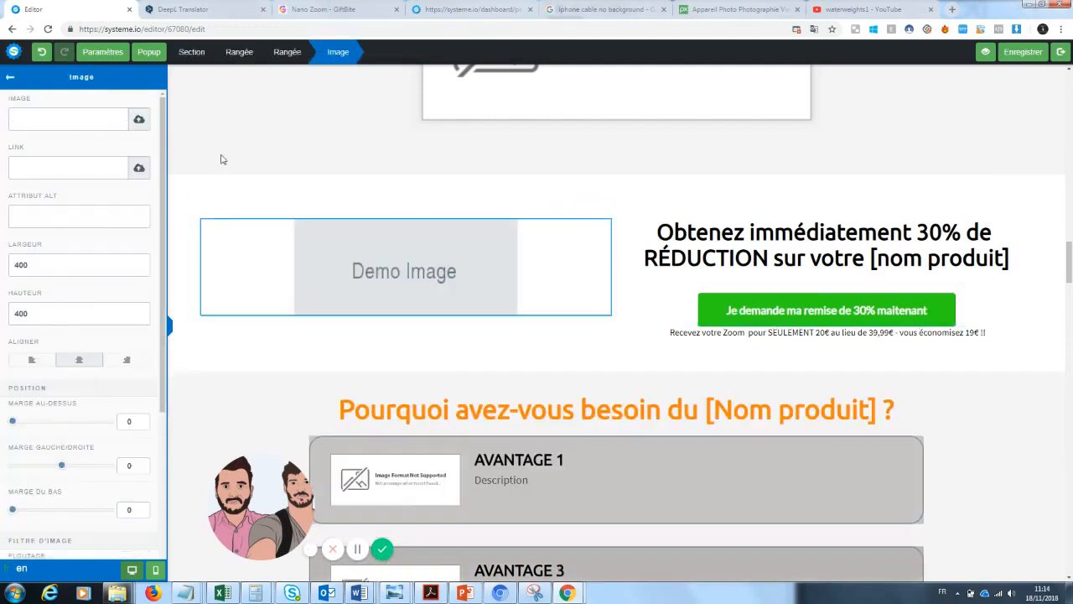
{"action": "left_click", "coordinate": [139, 120]}
{"action": "left_click", "coordinate": [543, 245]}
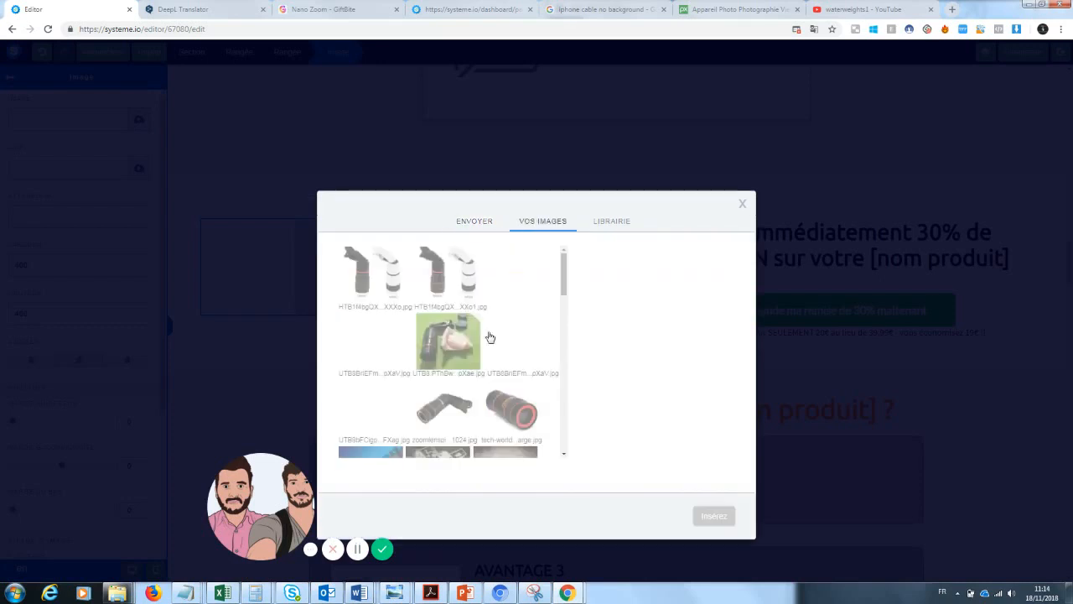
{"action": "left_click", "coordinate": [509, 407]}
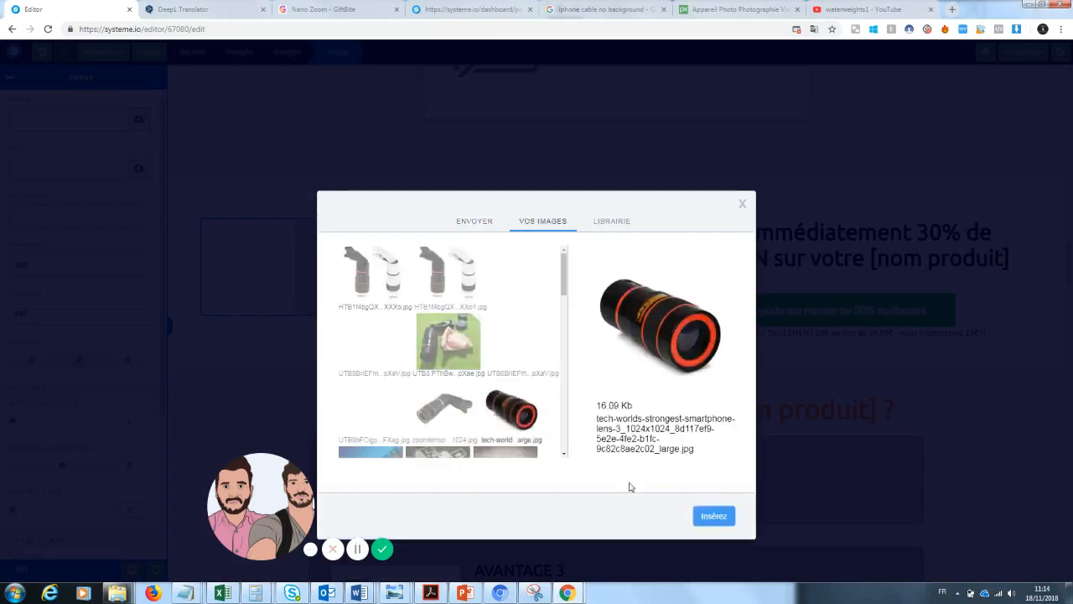
{"action": "left_click", "coordinate": [715, 516]}
{"action": "left_click", "coordinate": [912, 408]}
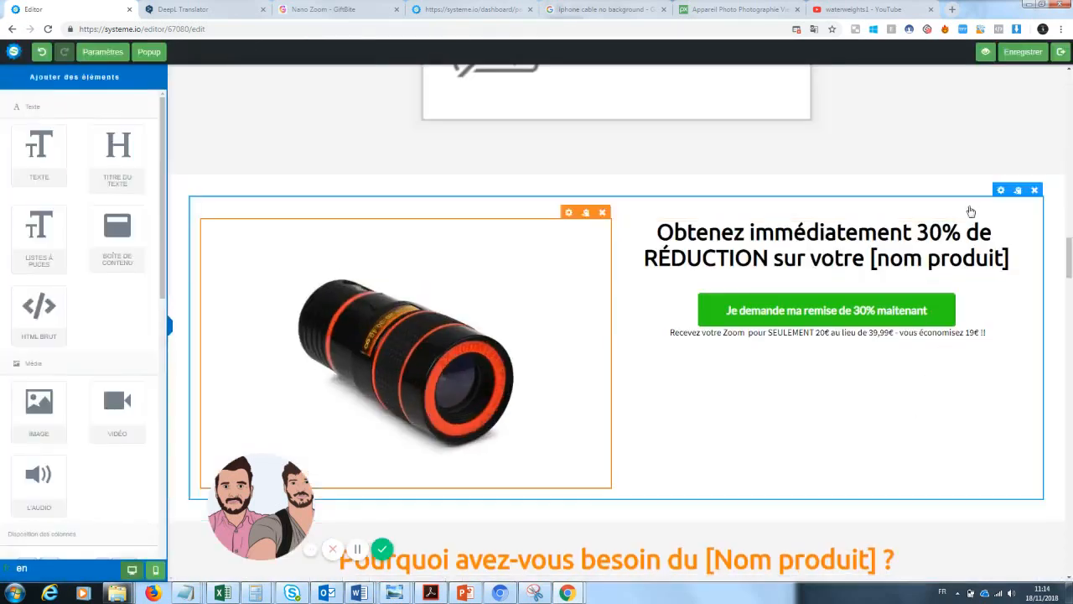
Step: Replace [nom produit] in the 30% discount headline with 'Zoom Téléphone'
{"action": "left_click", "coordinate": [981, 249]}
{"action": "left_click_drag", "start_coordinate": [1002, 259], "coordinate": [873, 265]}
{"action": "type", "text": "Zoo"}
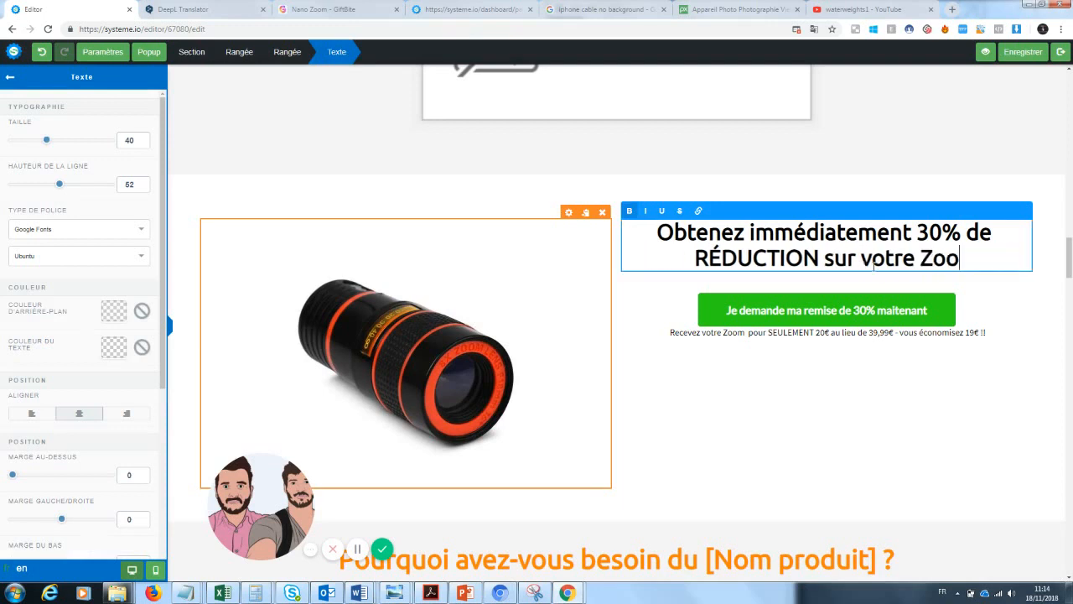
{"action": "type", "text": "m Photo"}
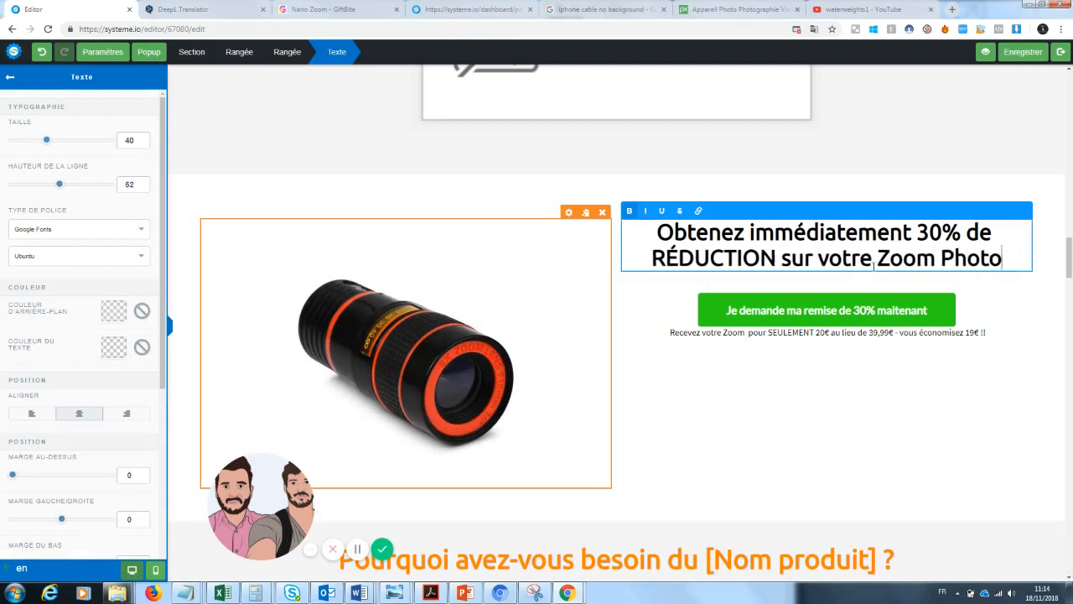
{"action": "mouse_move", "coordinate": [1068, 247]}
{"action": "left_mouse_down"}
{"action": "mouse_move", "coordinate": [1069, 84]}
{"action": "mouse_move", "coordinate": [1069, 279]}
{"action": "mouse_move", "coordinate": [1069, 239]}
{"action": "mouse_move", "coordinate": [1068, 252]}
{"action": "left_mouse_up"}
{"action": "left_click", "coordinate": [1006, 287]}
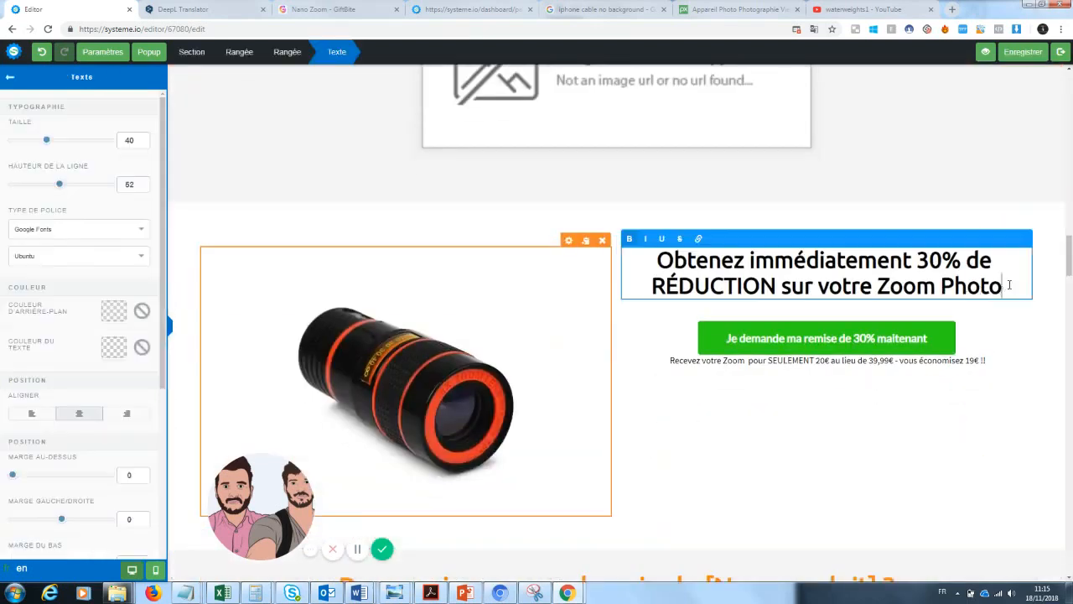
{"action": "left_click_drag", "start_coordinate": [1006, 286], "coordinate": [940, 290]}
{"action": "type", "text": "Téléphone"}
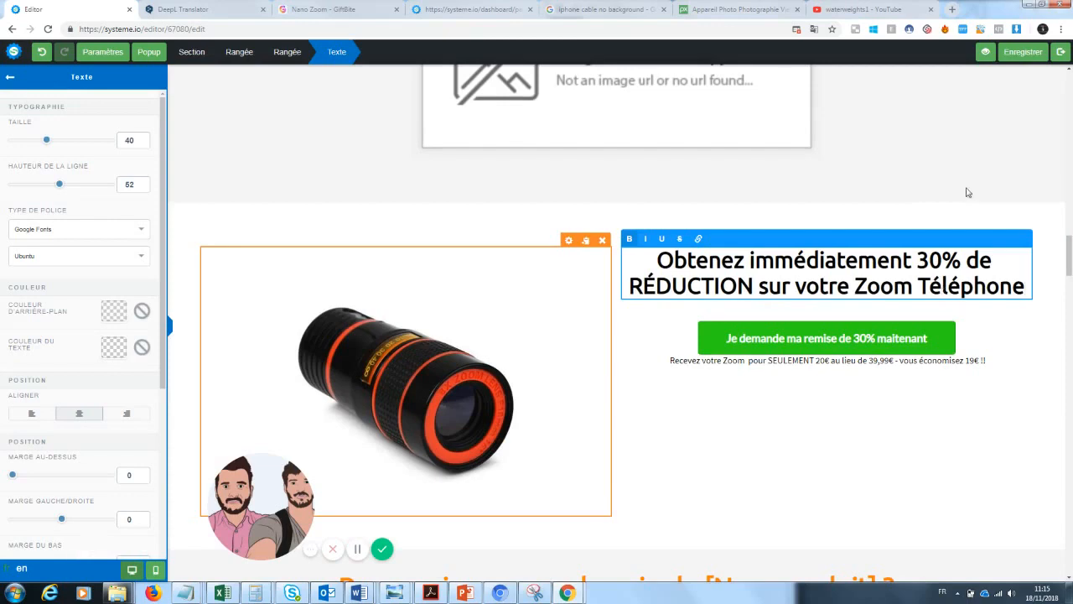
{"action": "left_click_drag", "start_coordinate": [1069, 255], "coordinate": [1069, 88]}
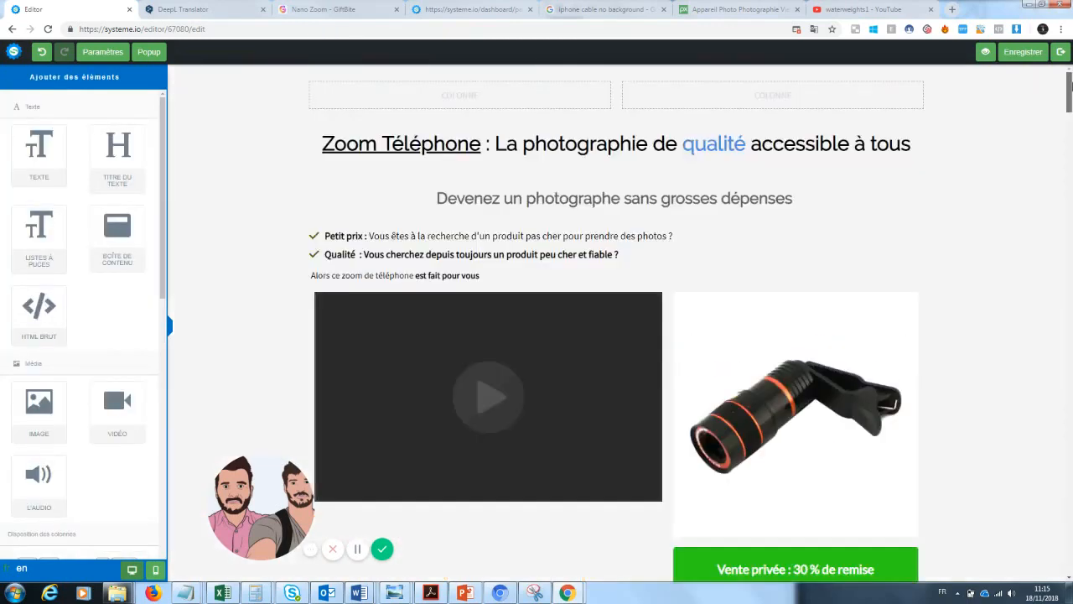
Step: Replace 'Téléphone' in the top heading with "' Pro" so it reads "Zoom' Pro"
{"action": "left_click", "coordinate": [482, 144]}
{"action": "left_click_drag", "start_coordinate": [470, 144], "coordinate": [380, 139]}
{"action": "key", "text": "BackSpace"}
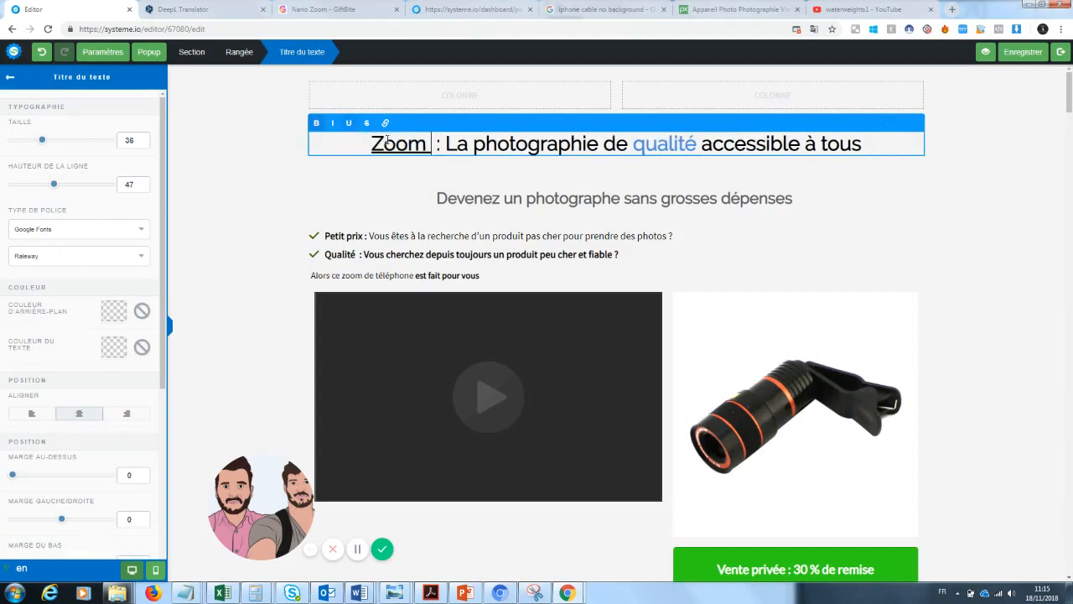
{"action": "type", "text": "' Pro"}
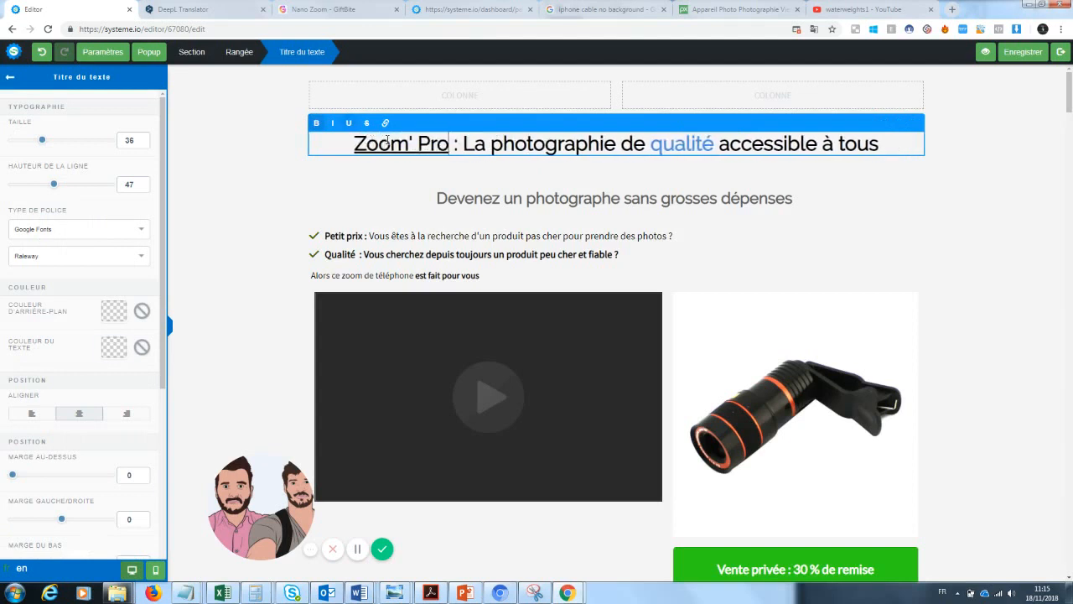
{"action": "left_click", "coordinate": [916, 250]}
Step: Change the end of the 30% offer headline to "votre Zoom'pro"
{"action": "left_click_drag", "start_coordinate": [1071, 98], "coordinate": [916, 244]}
{"action": "left_click", "coordinate": [1003, 239]}
{"action": "key", "text": "BackSpace"}
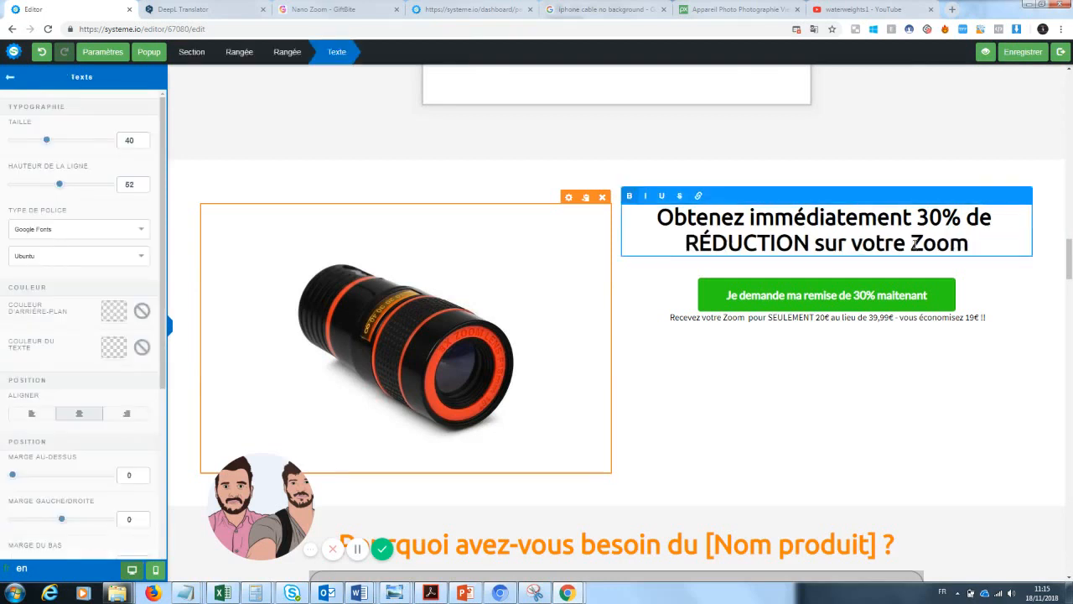
{"action": "type", "text": "'pro"}
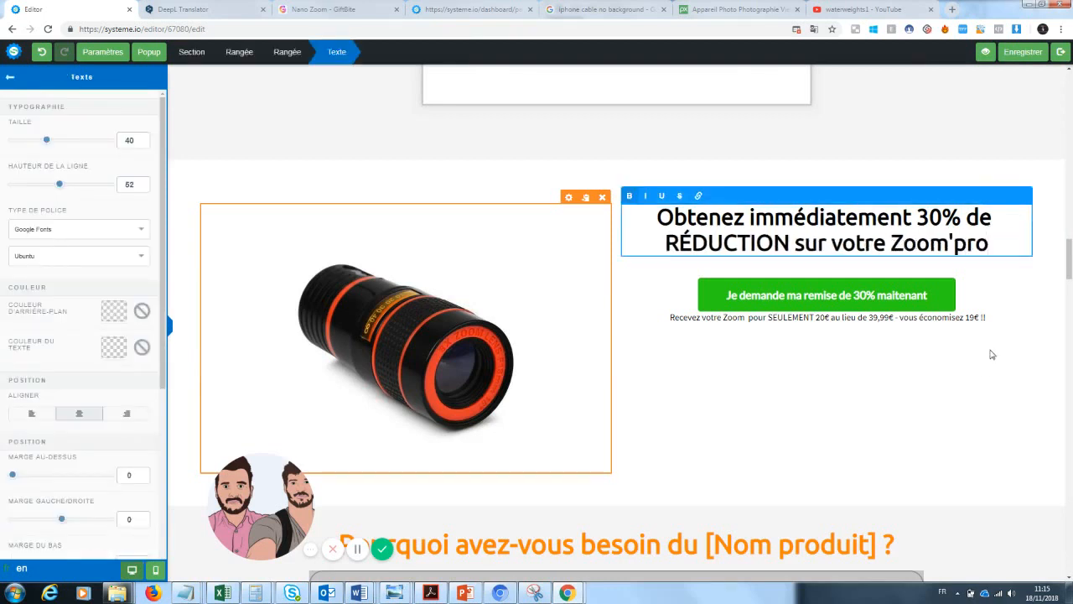
{"action": "left_click_drag", "start_coordinate": [1070, 270], "coordinate": [1071, 243]}
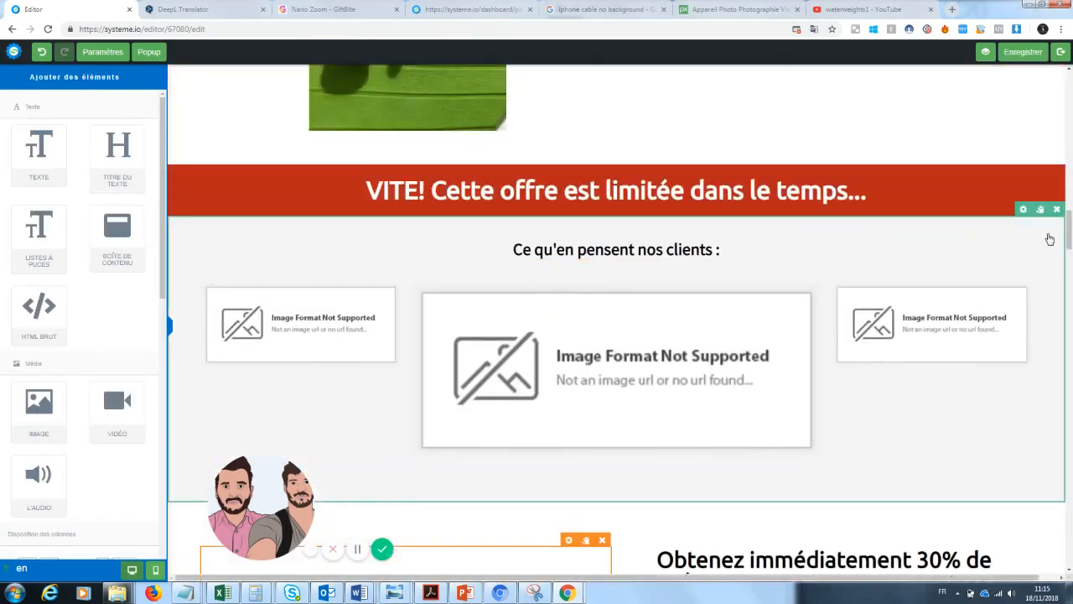
Step: Delete the customer testimonials section, then undo the deletion to restore it
{"action": "left_click", "coordinate": [1057, 210]}
{"action": "left_click", "coordinate": [589, 94]}
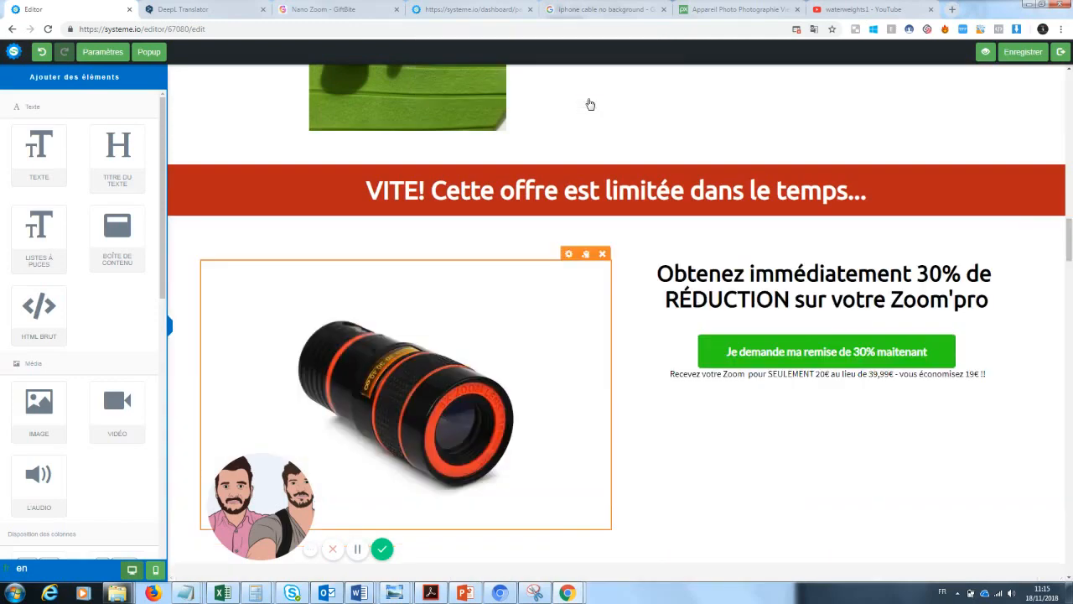
{"action": "left_click_drag", "start_coordinate": [1070, 237], "coordinate": [1069, 198]}
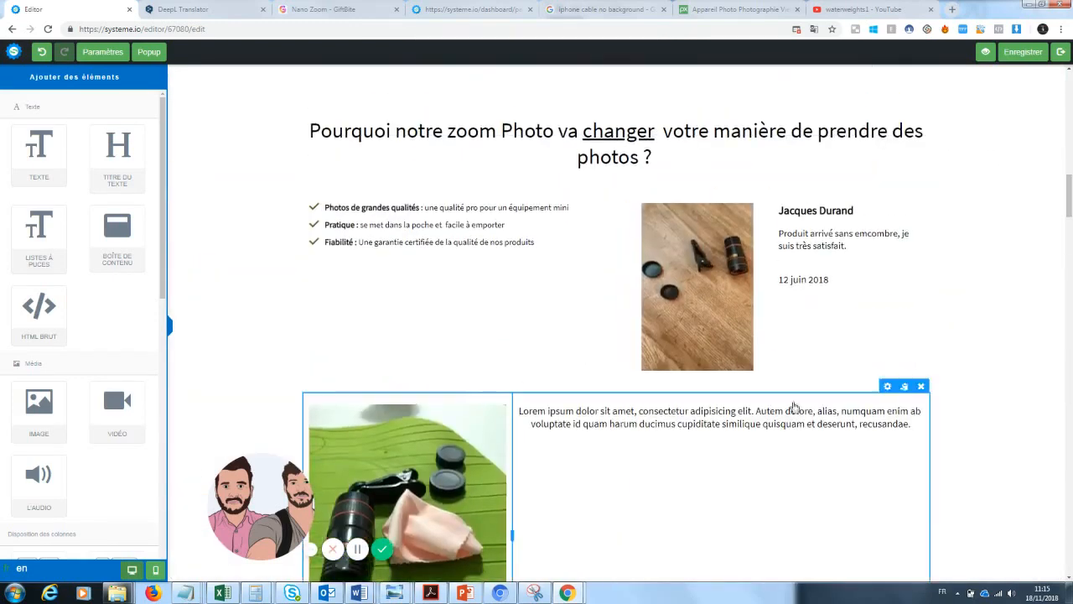
{"action": "scroll", "coordinate": [1050, 209], "scroll_direction": "down", "scroll_amount": 5}
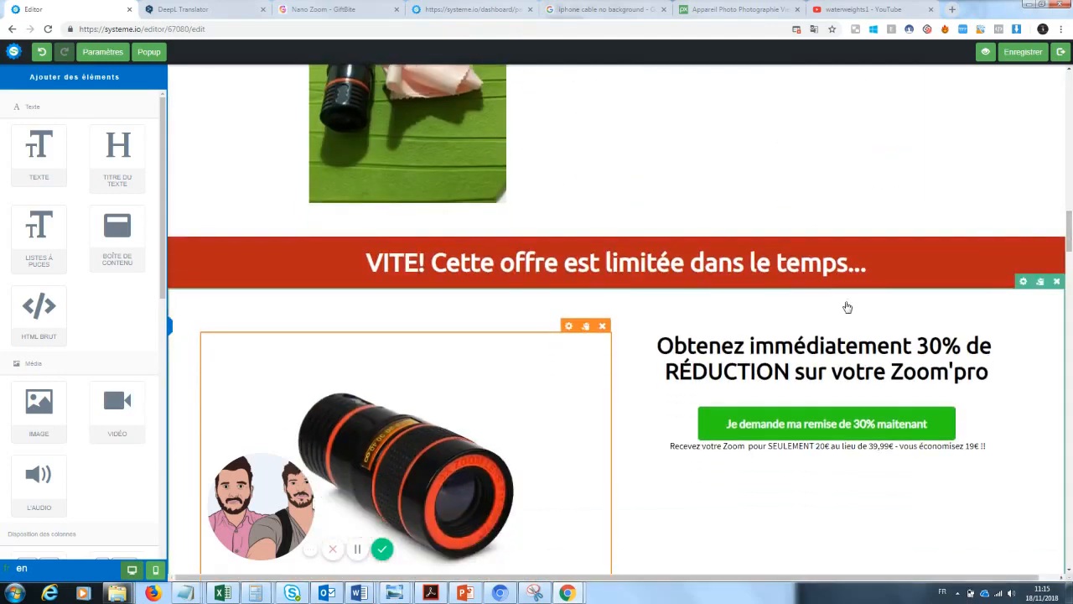
{"action": "left_click", "coordinate": [41, 51]}
{"action": "scroll", "coordinate": [606, 292], "scroll_direction": "down", "scroll_amount": 3}
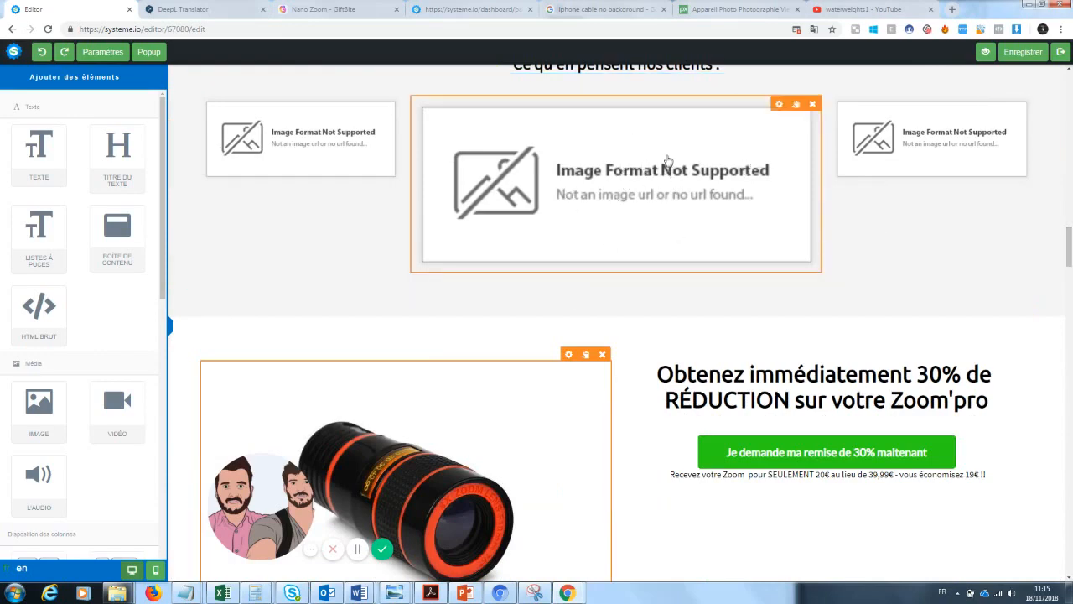
{"action": "left_click_drag", "start_coordinate": [1068, 247], "coordinate": [1069, 285]}
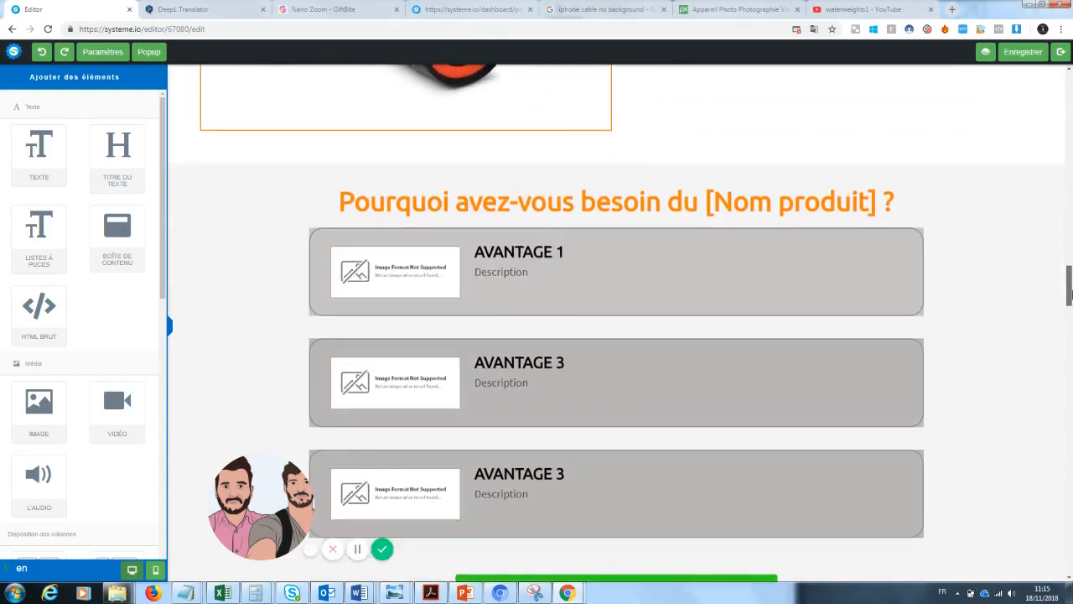
Step: Replace the [Nom produit] placeholder in the advantages heading with 'Zoom Pro'
{"action": "left_click", "coordinate": [827, 206]}
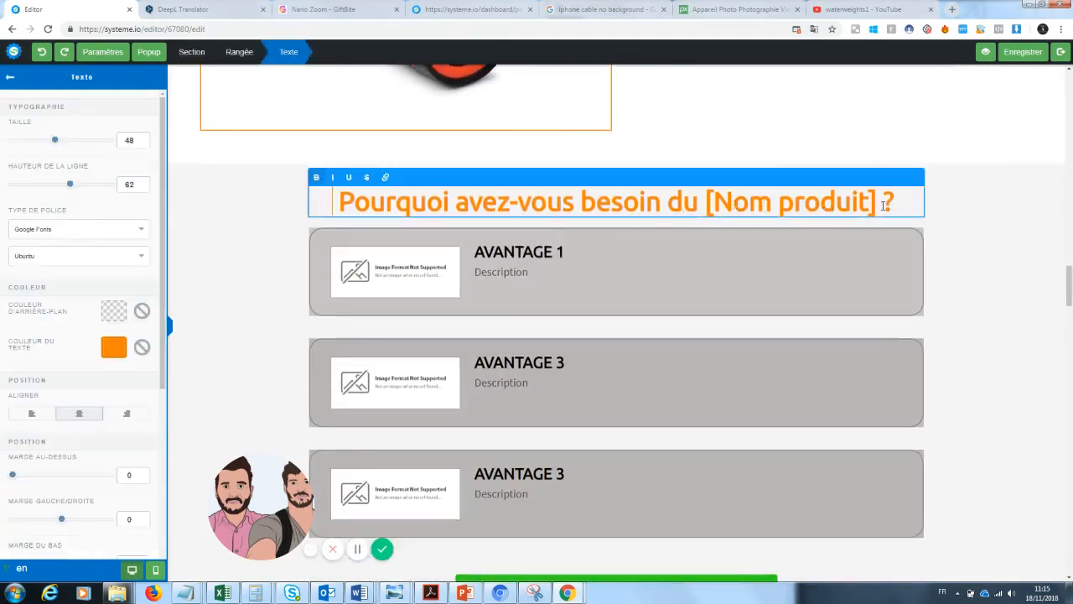
{"action": "left_click_drag", "start_coordinate": [874, 206], "coordinate": [706, 208]}
{"action": "type", "text": "Zoom"}
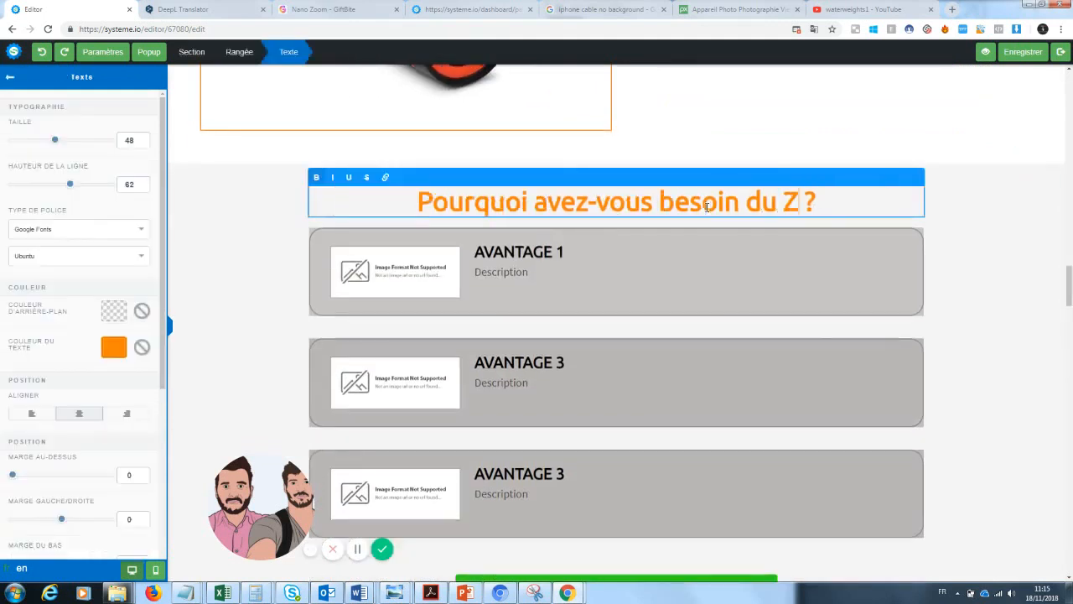
{"action": "type", "text": " Pro"}
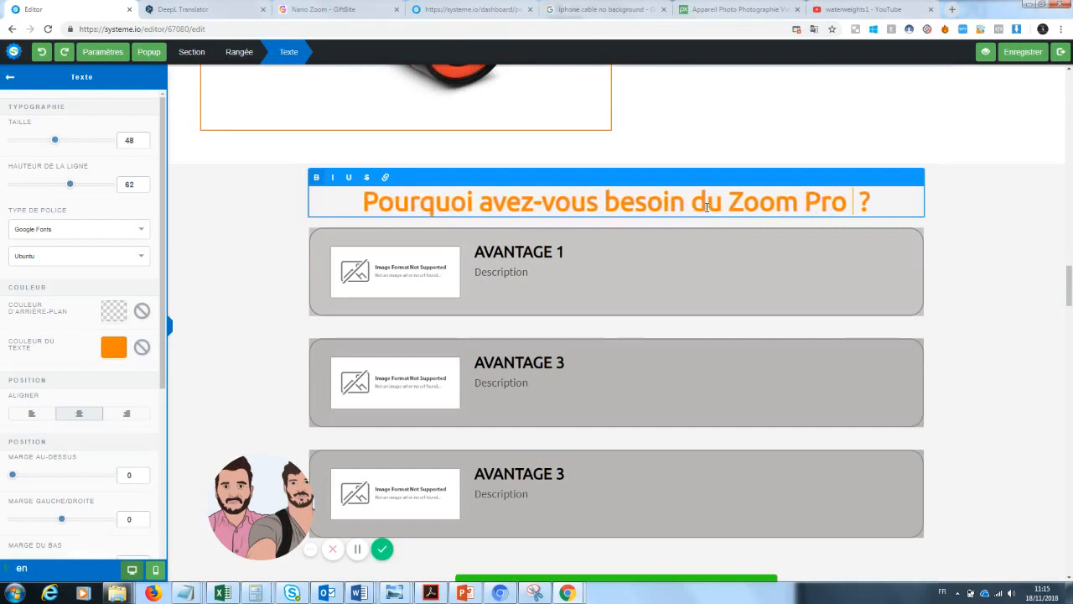
{"action": "left_click", "coordinate": [410, 278]}
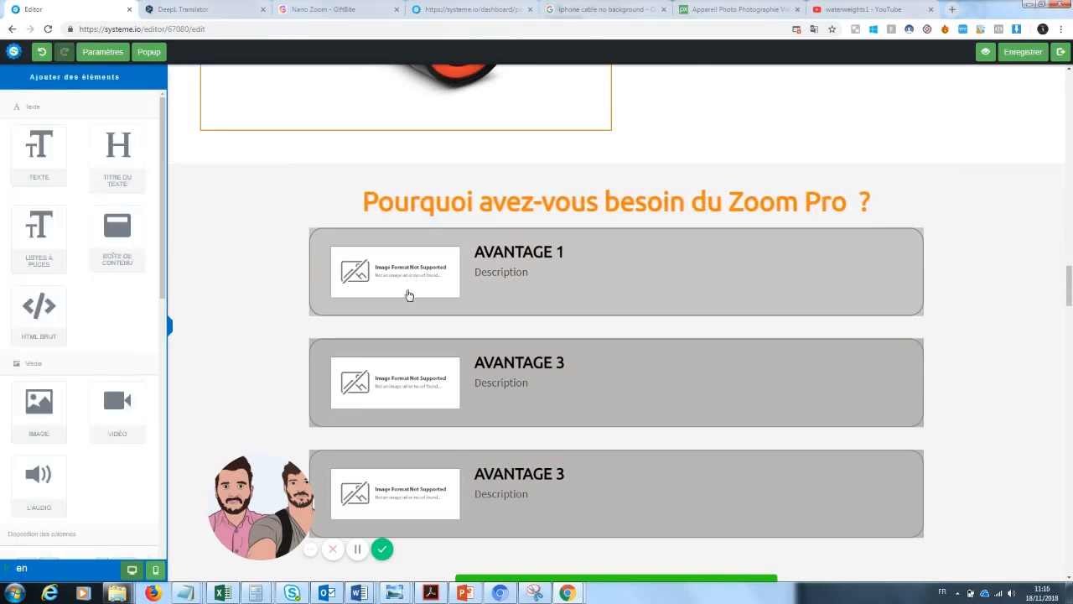
Step: Set the AVANTAGE 1 image to the film strip photo from the uploaded images
{"action": "left_click", "coordinate": [401, 281]}
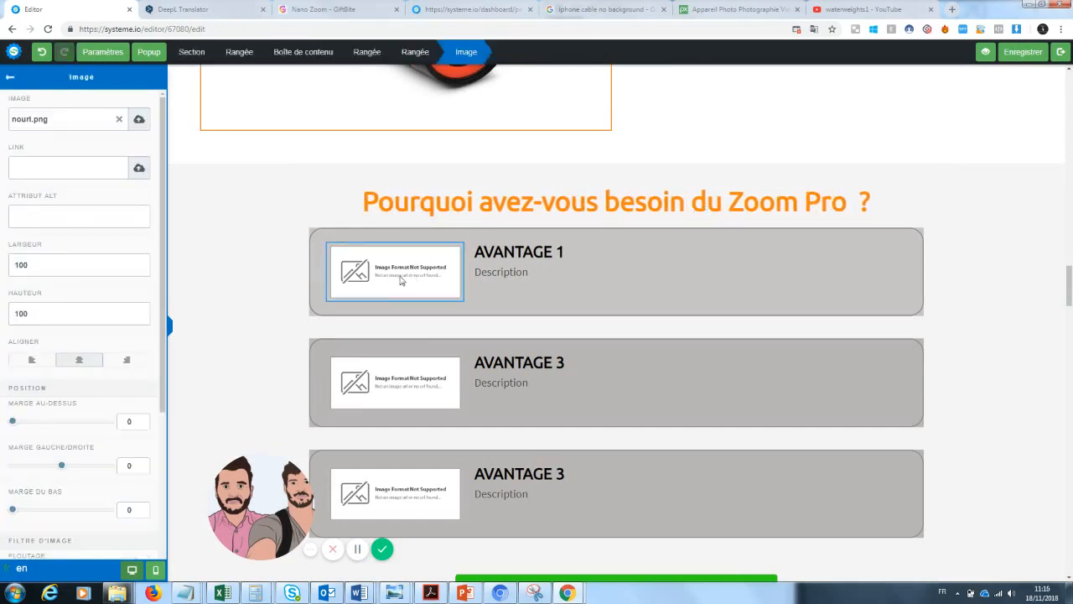
{"action": "left_click", "coordinate": [120, 121]}
{"action": "left_click", "coordinate": [138, 121]}
{"action": "left_click", "coordinate": [542, 243]}
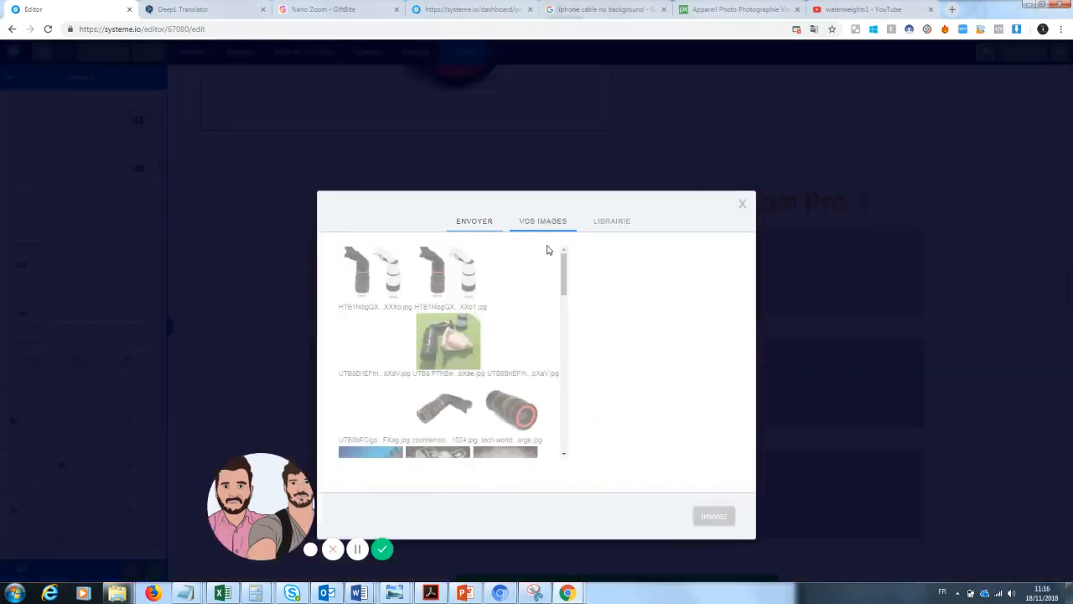
{"action": "scroll", "coordinate": [581, 291], "scroll_direction": "down", "scroll_amount": 2}
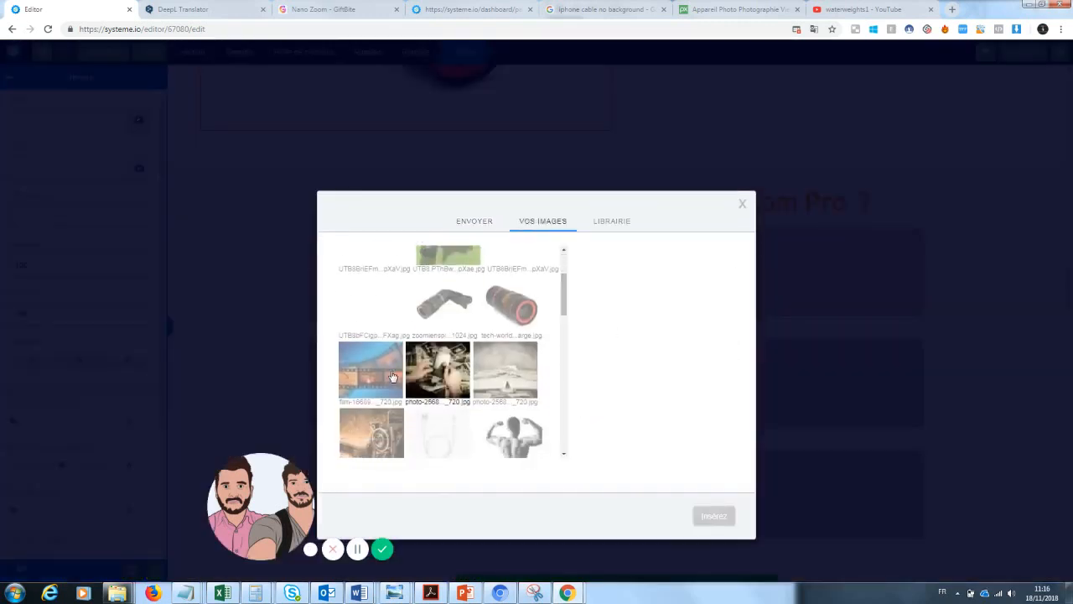
{"action": "left_click", "coordinate": [371, 369]}
{"action": "left_click", "coordinate": [724, 518]}
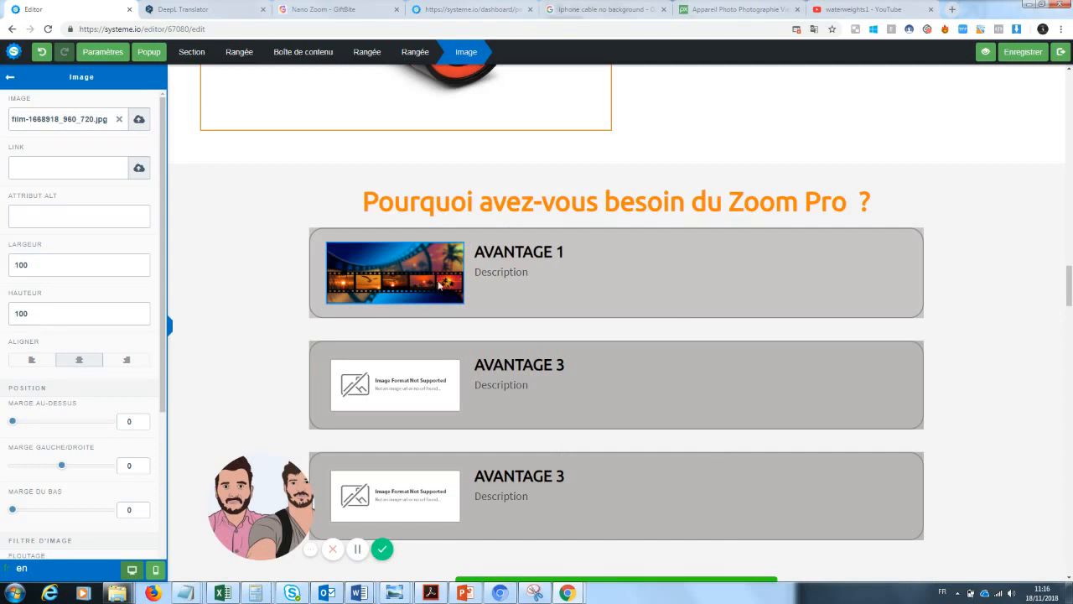
Step: Replace the second advantage image with the photo of old photographs
{"action": "left_click", "coordinate": [427, 379]}
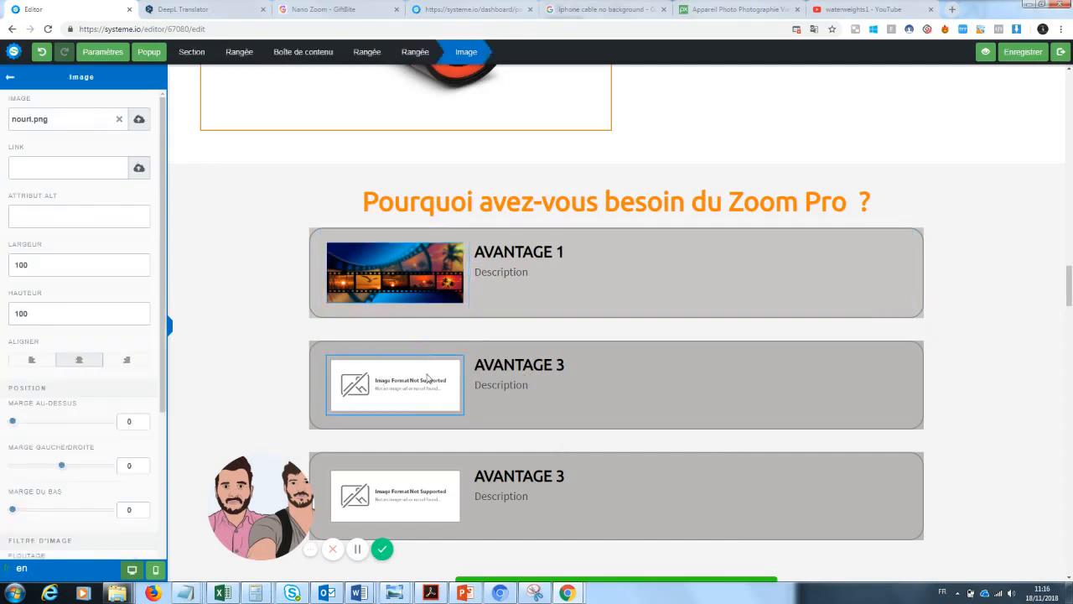
{"action": "left_click", "coordinate": [424, 445]}
{"action": "mouse_move", "coordinate": [413, 389]}
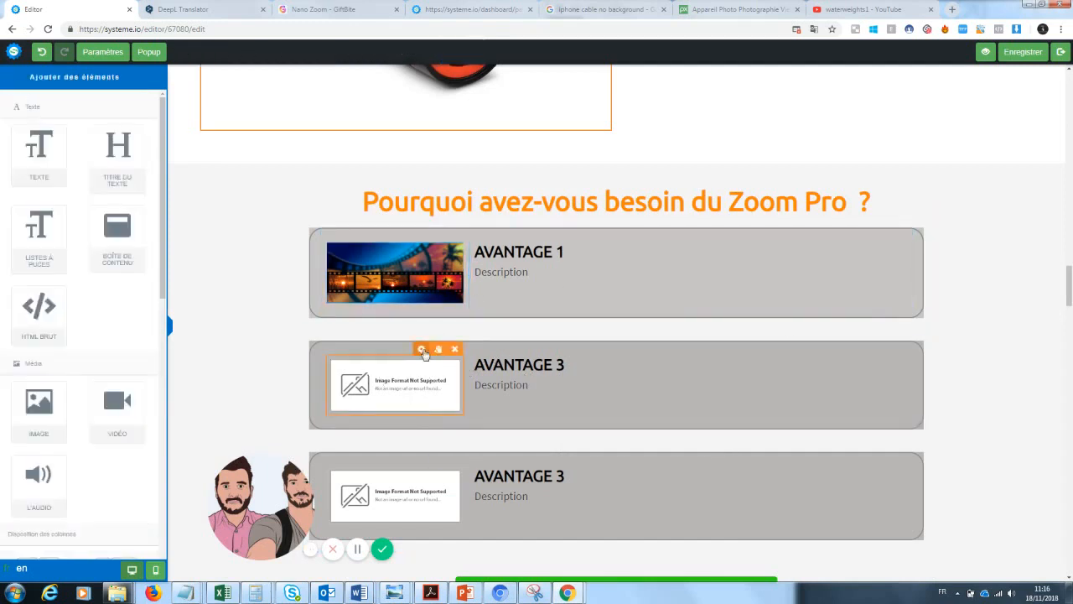
{"action": "left_click", "coordinate": [424, 351]}
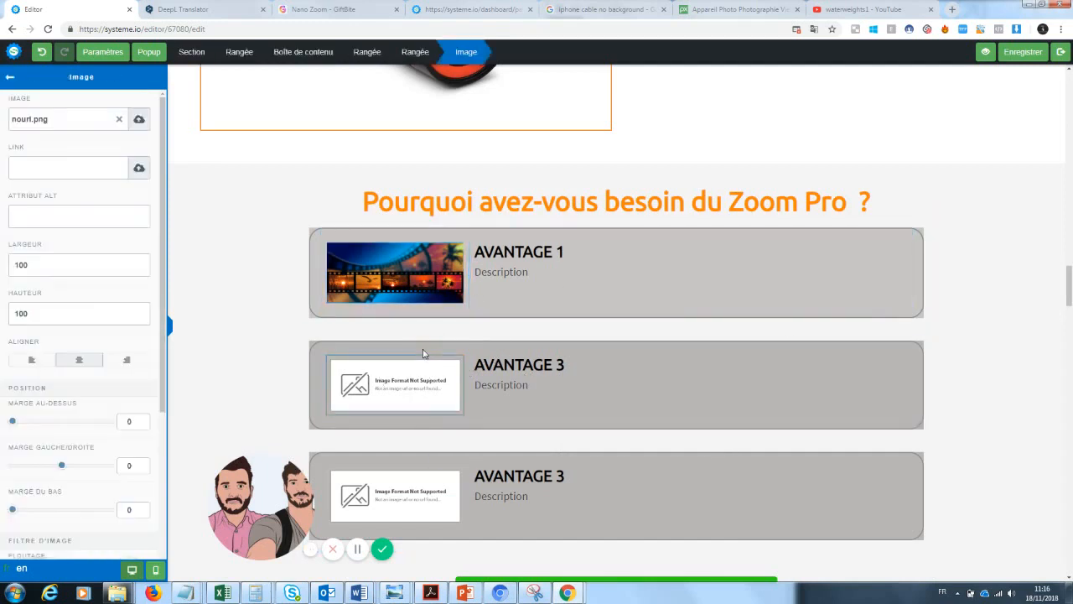
{"action": "left_click", "coordinate": [120, 122]}
{"action": "left_click", "coordinate": [140, 119]}
{"action": "left_click", "coordinate": [556, 249]}
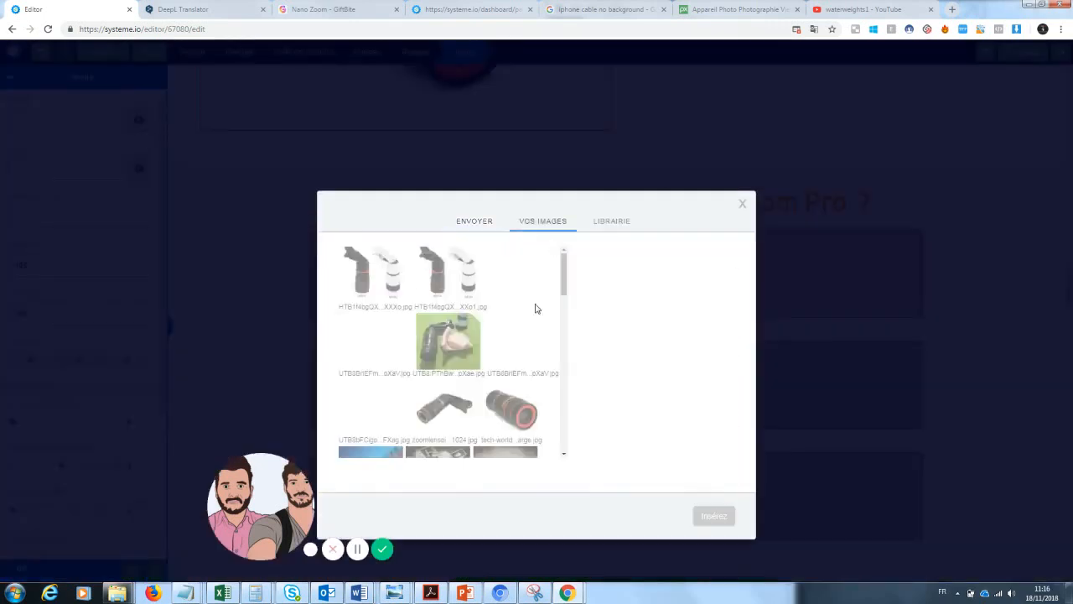
{"action": "scroll", "coordinate": [440, 308], "scroll_direction": "down", "scroll_amount": 5}
{"action": "left_click", "coordinate": [437, 302]}
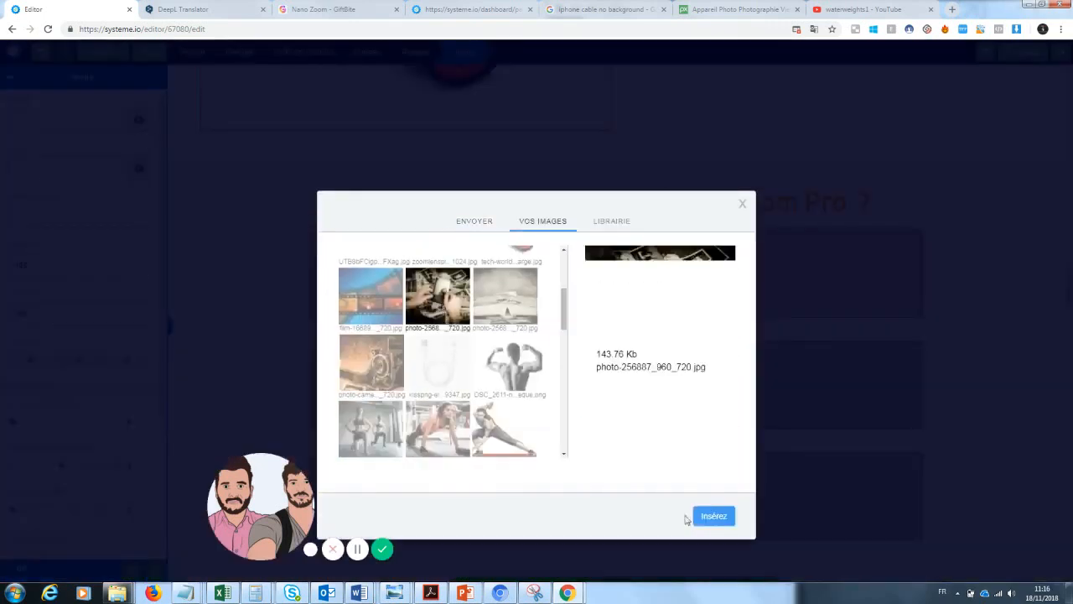
{"action": "left_click", "coordinate": [712, 516]}
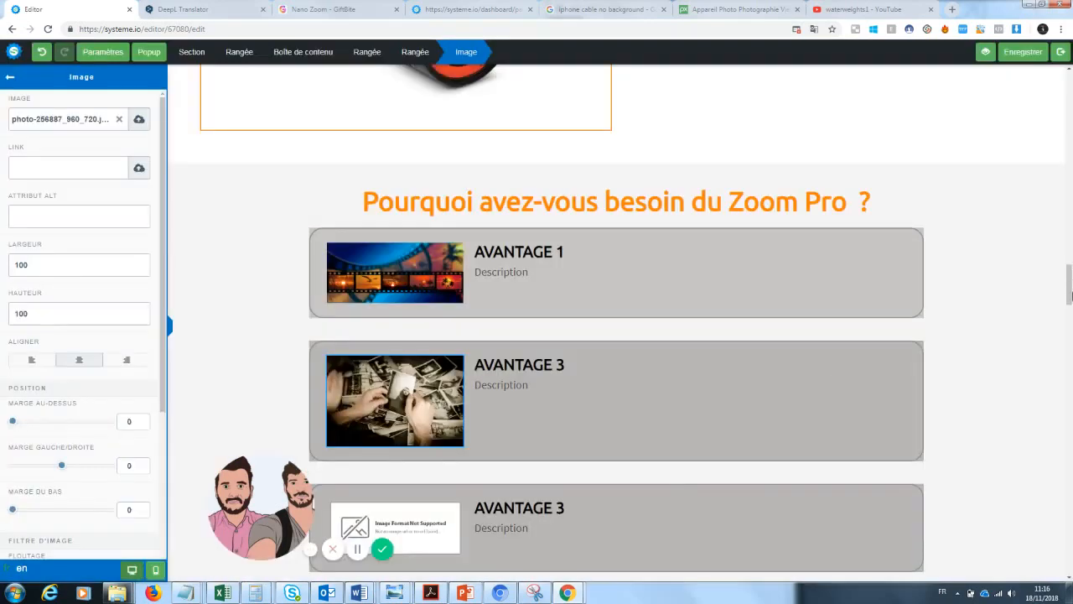
{"action": "left_click", "coordinate": [1034, 302]}
Step: Replace the third block's broken nouri.png image with the vintage camera photo
{"action": "scroll", "coordinate": [1034, 302], "scroll_direction": "down", "scroll_amount": 2}
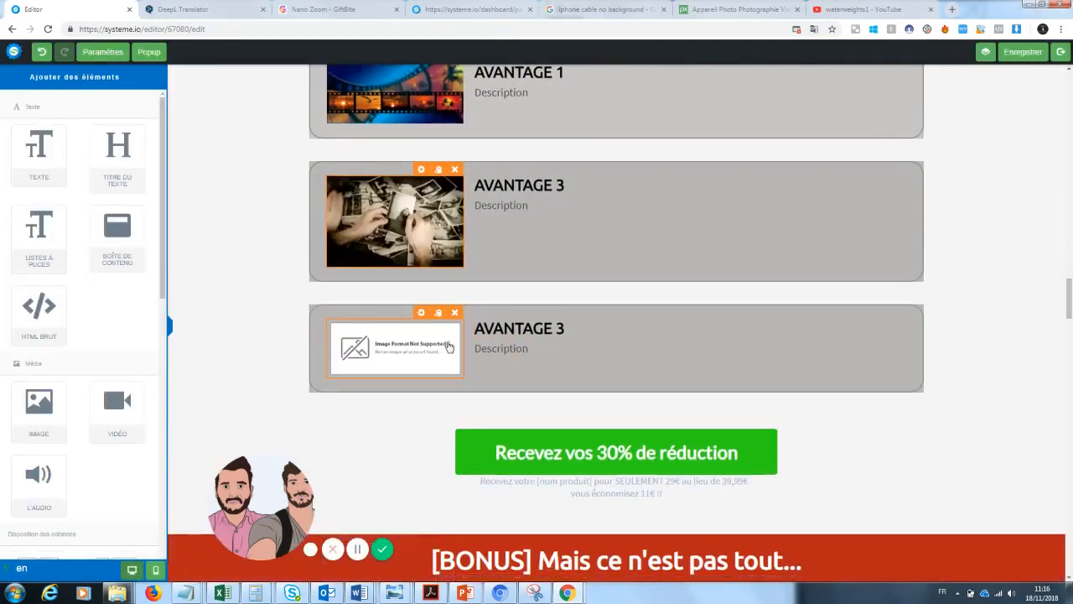
{"action": "left_click", "coordinate": [450, 346]}
{"action": "left_click", "coordinate": [424, 460]}
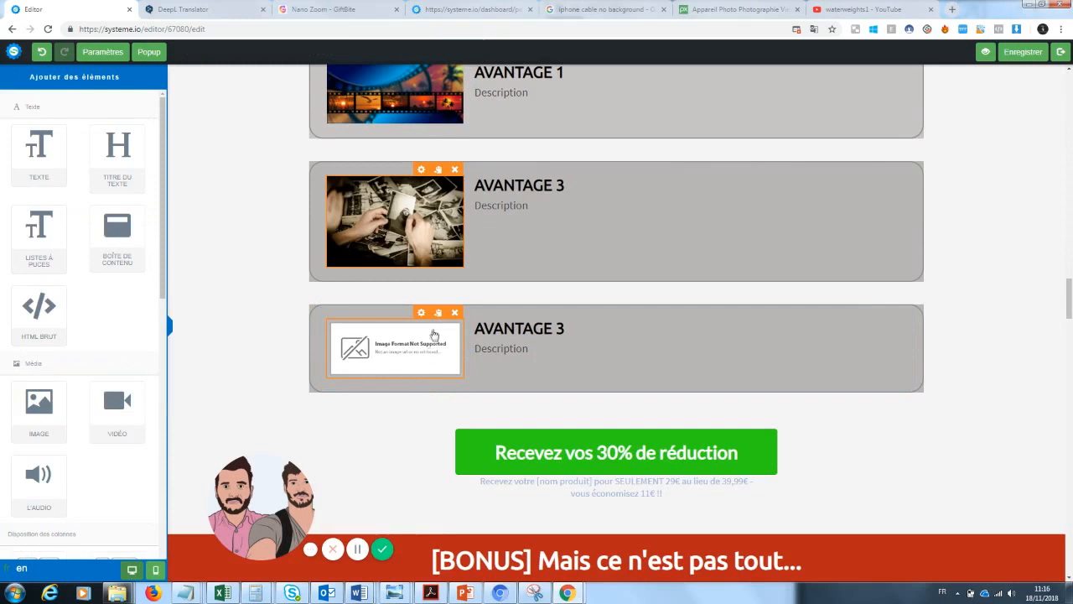
{"action": "left_click", "coordinate": [424, 333]}
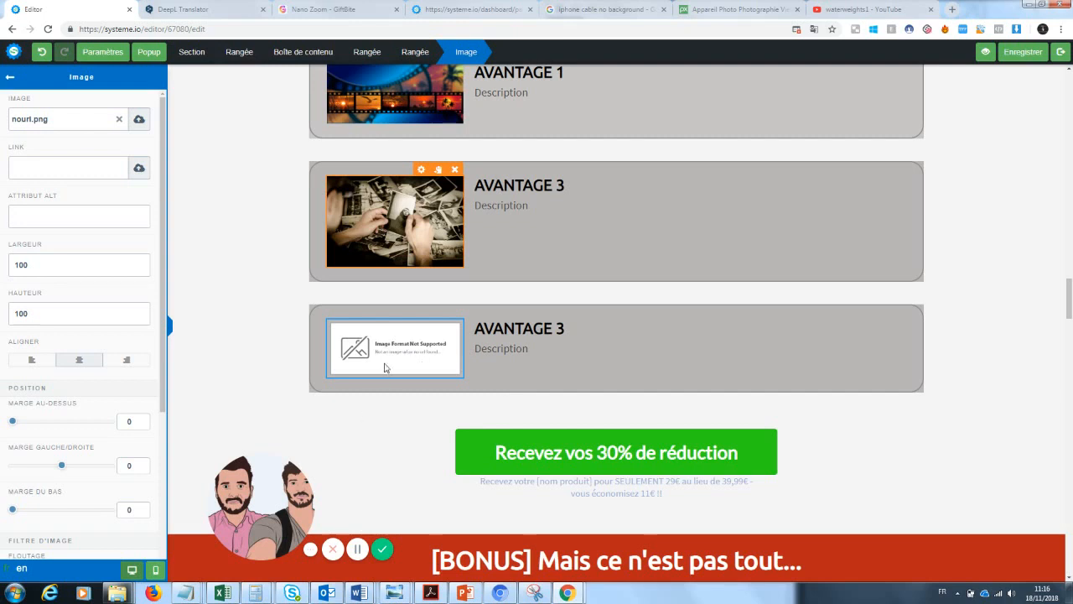
{"action": "left_click", "coordinate": [389, 425]}
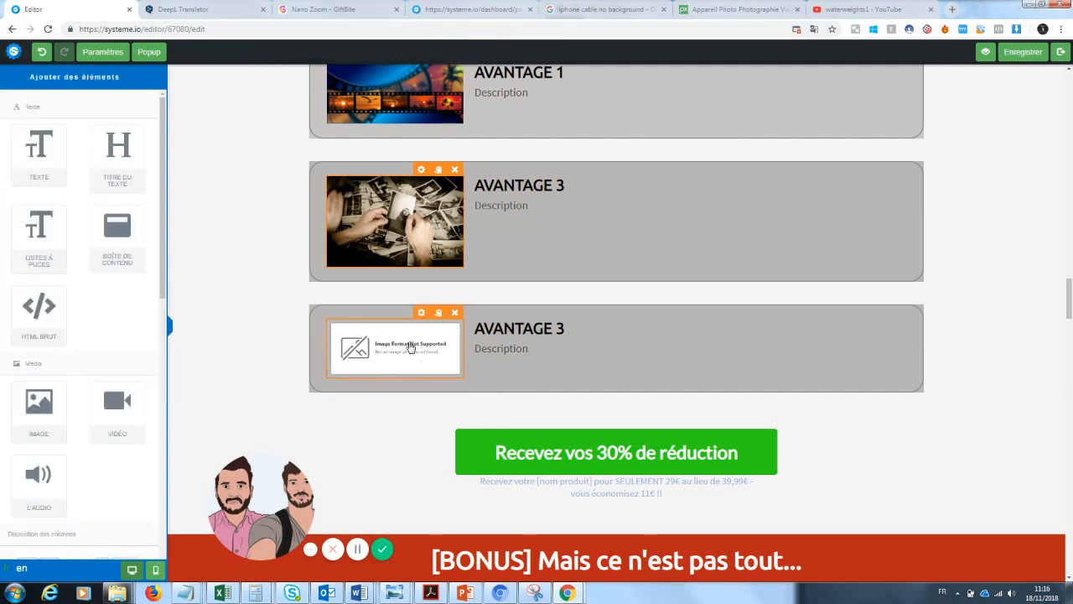
{"action": "left_click", "coordinate": [427, 329]}
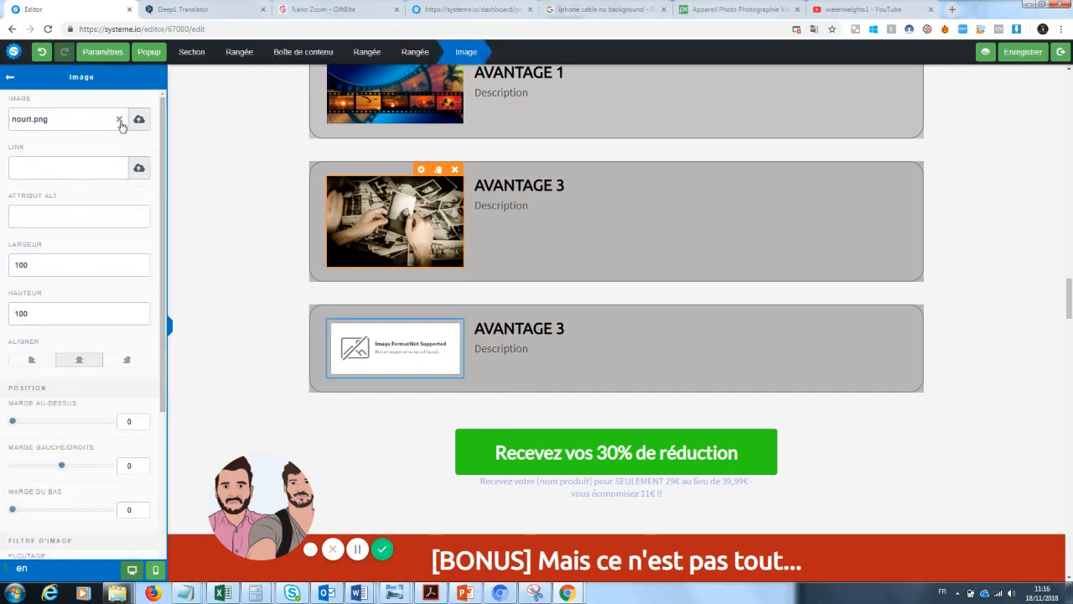
{"action": "left_click", "coordinate": [139, 119]}
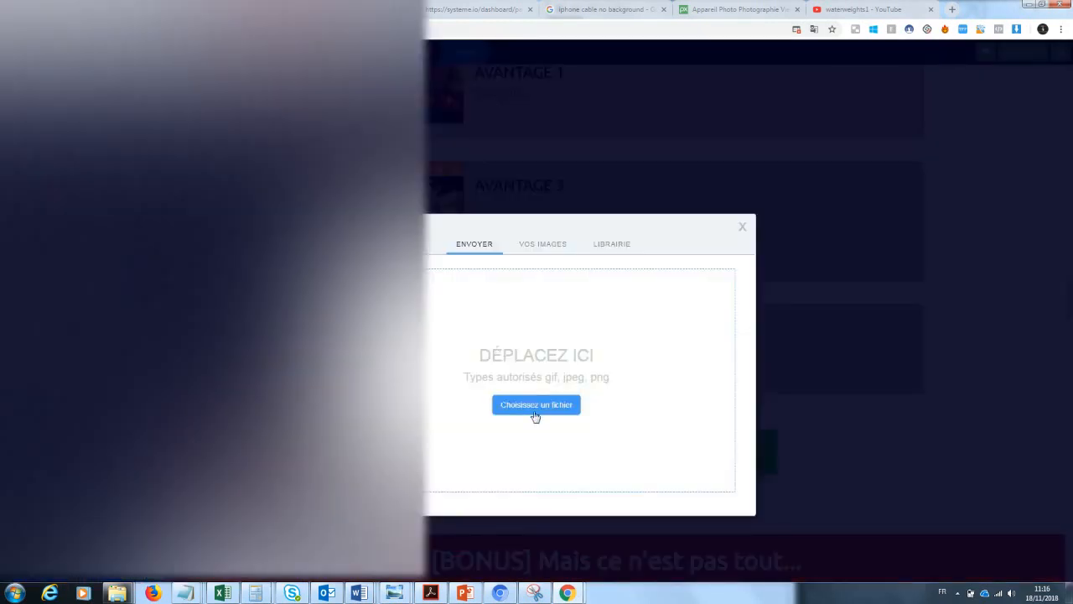
{"action": "left_click", "coordinate": [535, 411]}
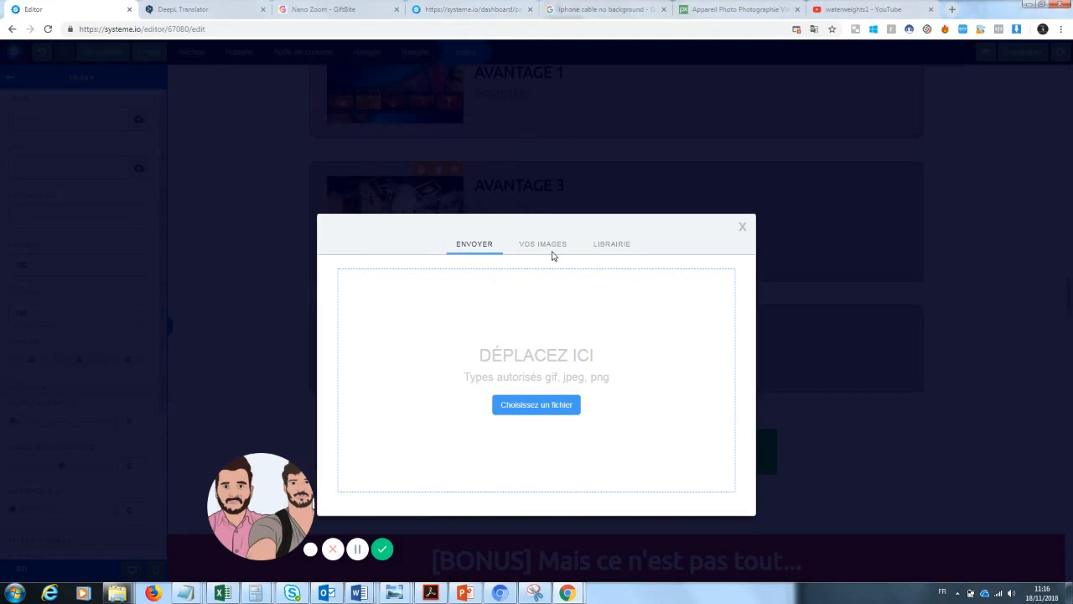
{"action": "left_click", "coordinate": [550, 249]}
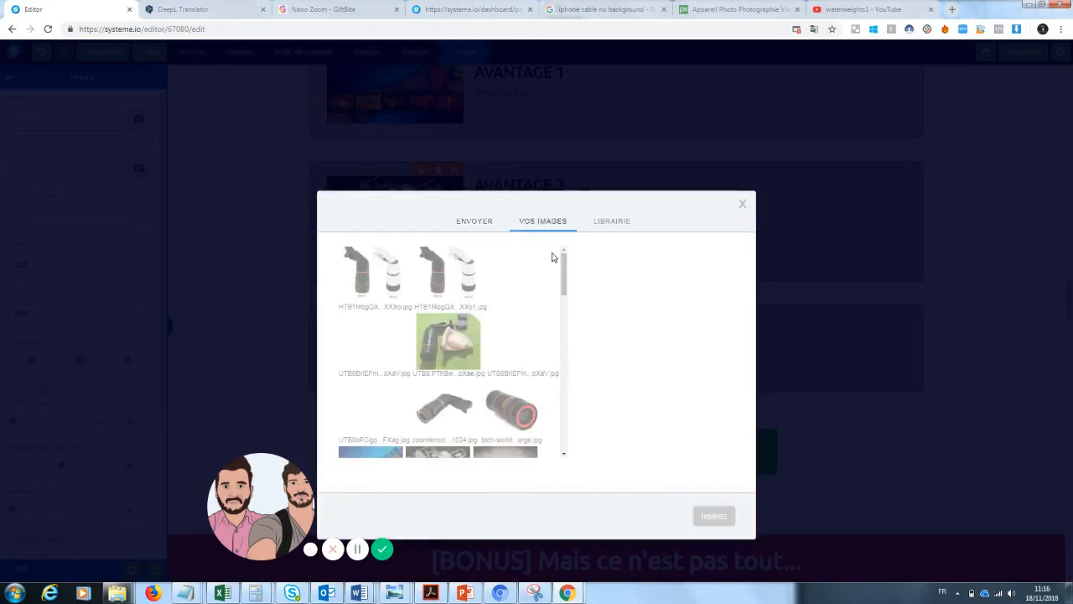
{"action": "left_click_drag", "start_coordinate": [564, 266], "coordinate": [564, 295]}
{"action": "left_click", "coordinate": [372, 402]}
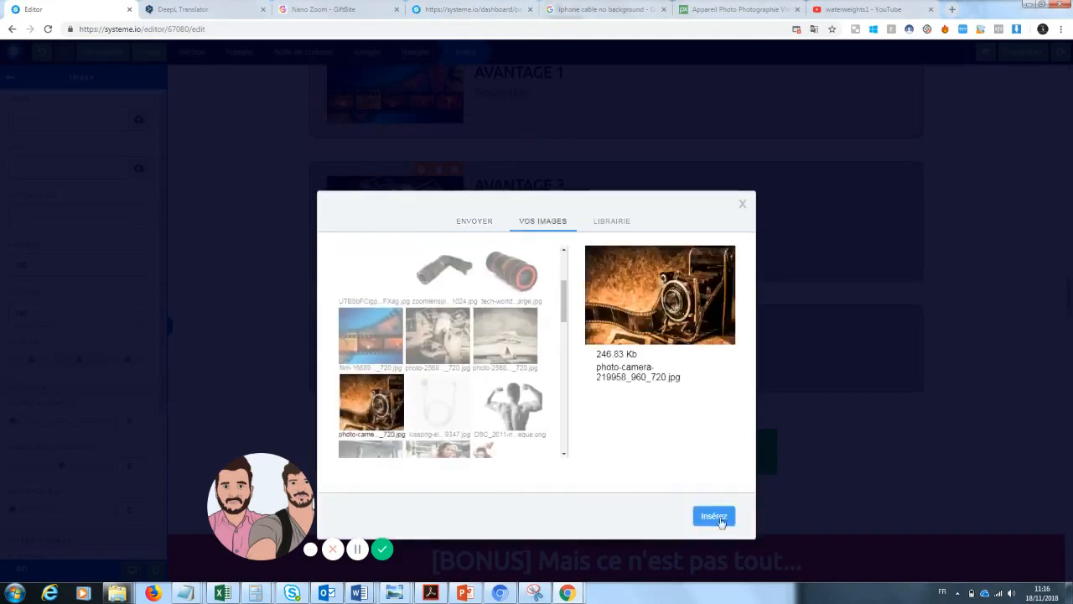
{"action": "left_click", "coordinate": [713, 515]}
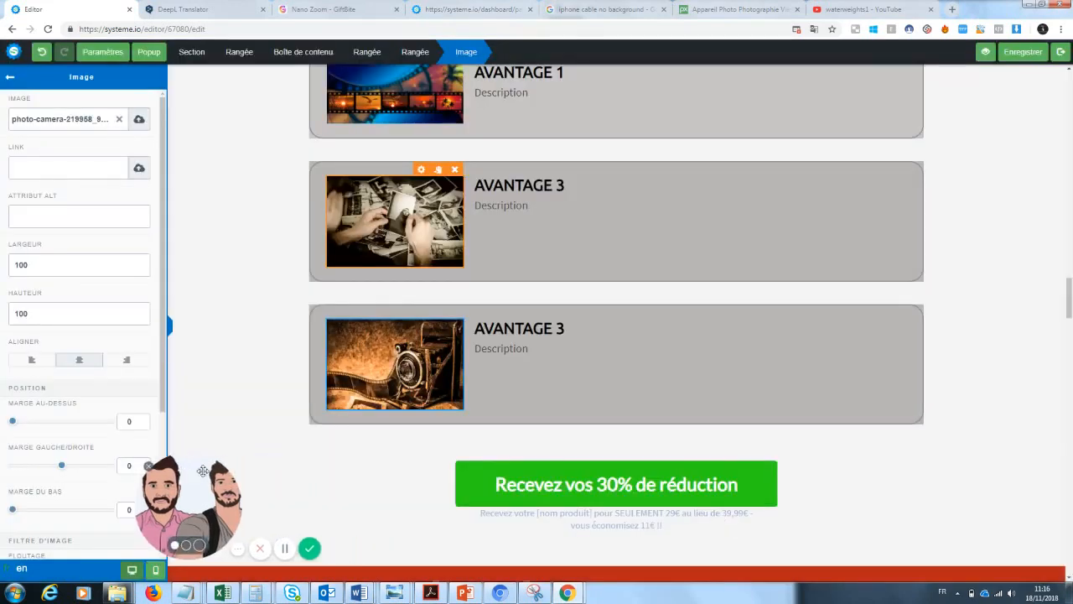
{"action": "left_click", "coordinate": [1070, 296]}
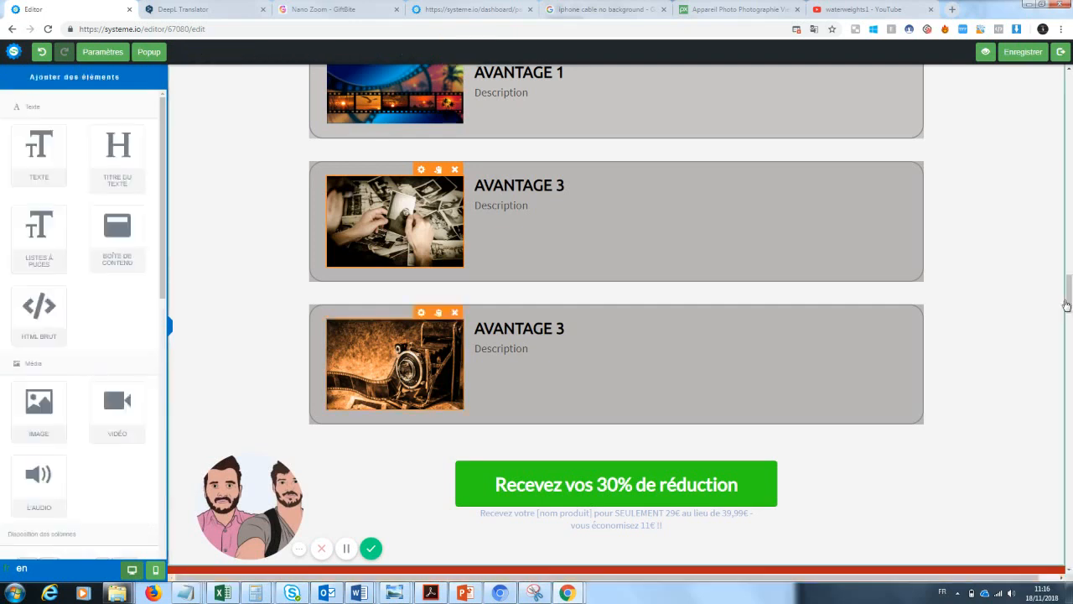
Step: Retitle the AVANTAGE 1 heading 'Pratique'
{"action": "scroll", "coordinate": [1065, 285], "scroll_direction": "up", "scroll_amount": 2}
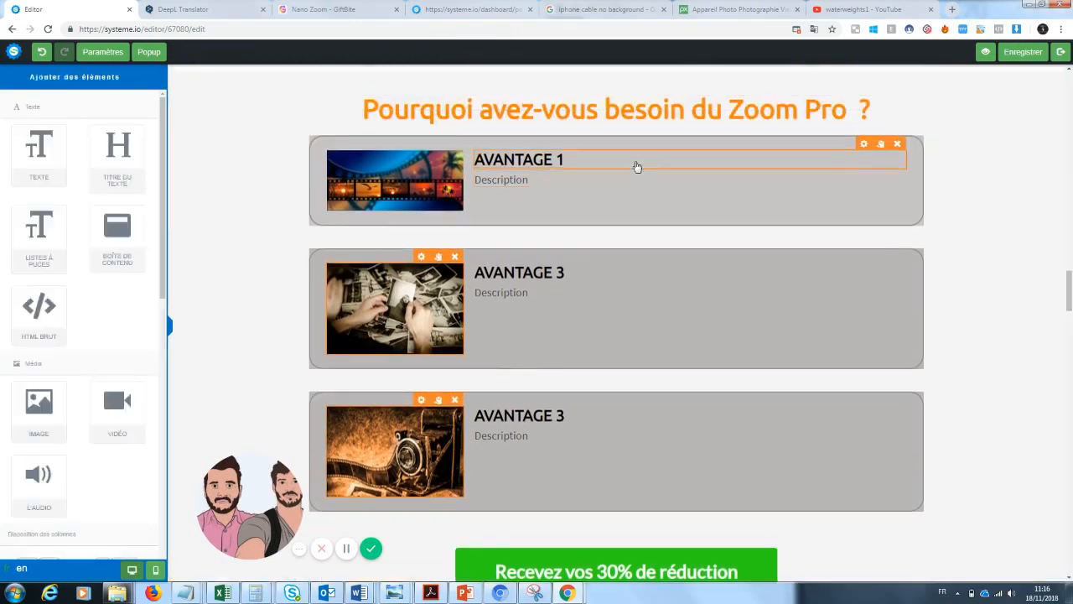
{"action": "left_click", "coordinate": [571, 170]}
{"action": "left_click_drag", "start_coordinate": [567, 160], "coordinate": [470, 157]}
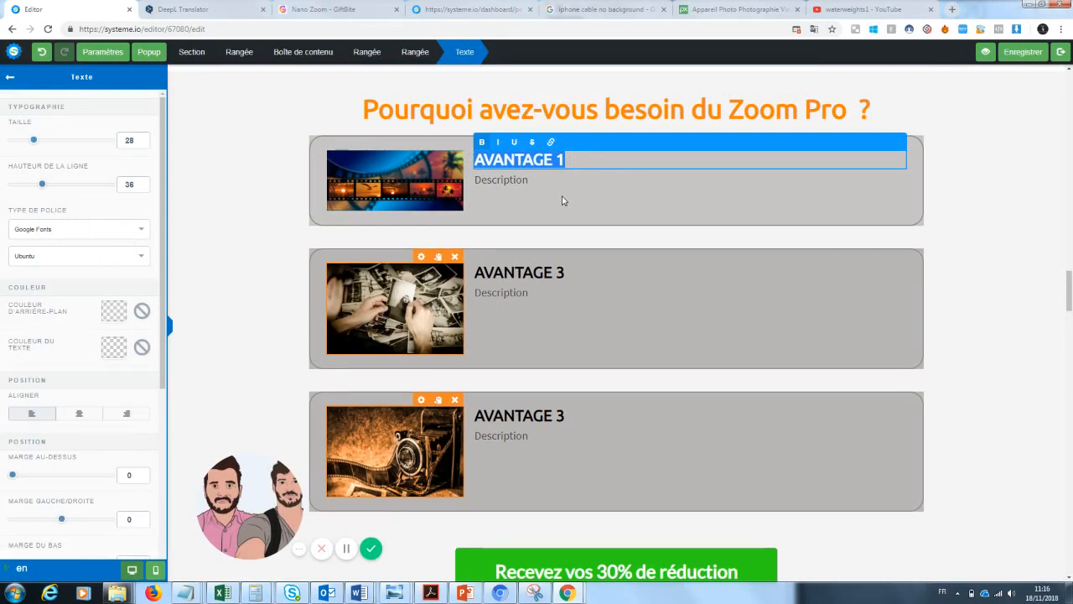
{"action": "type", "text": "Prat"}
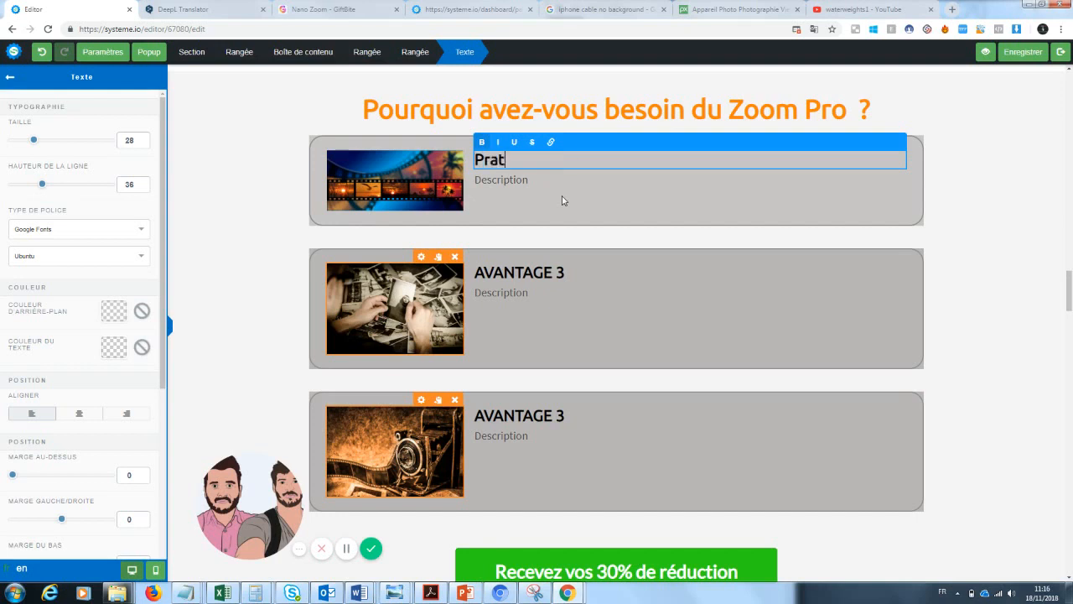
{"action": "type", "text": "ique"}
Step: Replace the first description with 'adaptable samsung, apple' and 'on a toujours notre téléphone sur nous'
{"action": "left_click", "coordinate": [513, 189]}
{"action": "left_click", "coordinate": [518, 182]}
{"action": "left_click_drag", "start_coordinate": [530, 180], "coordinate": [467, 185]}
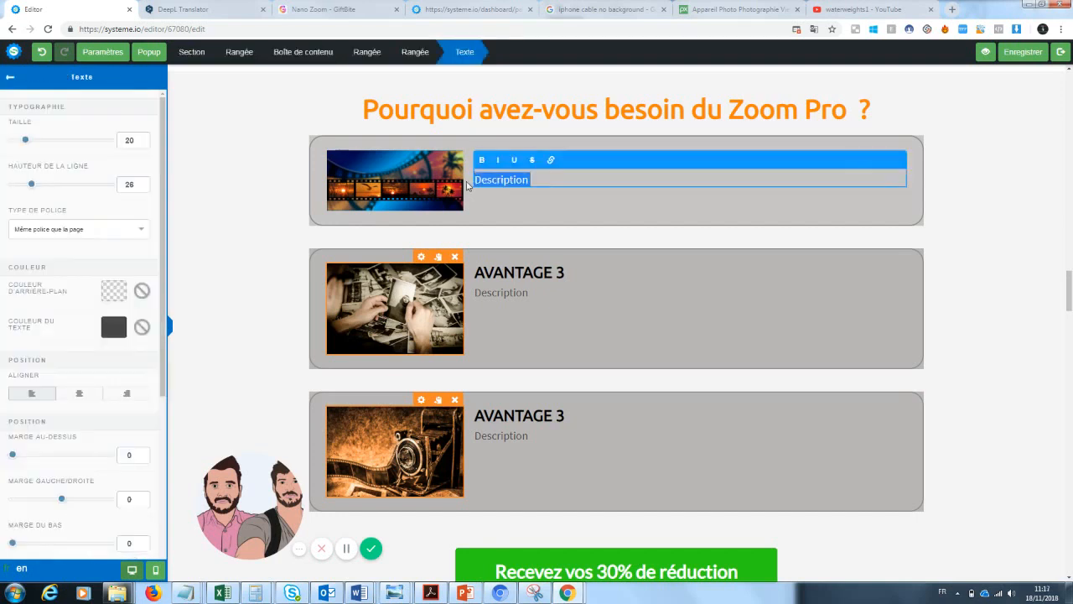
{"action": "key", "text": "BackSpace"}
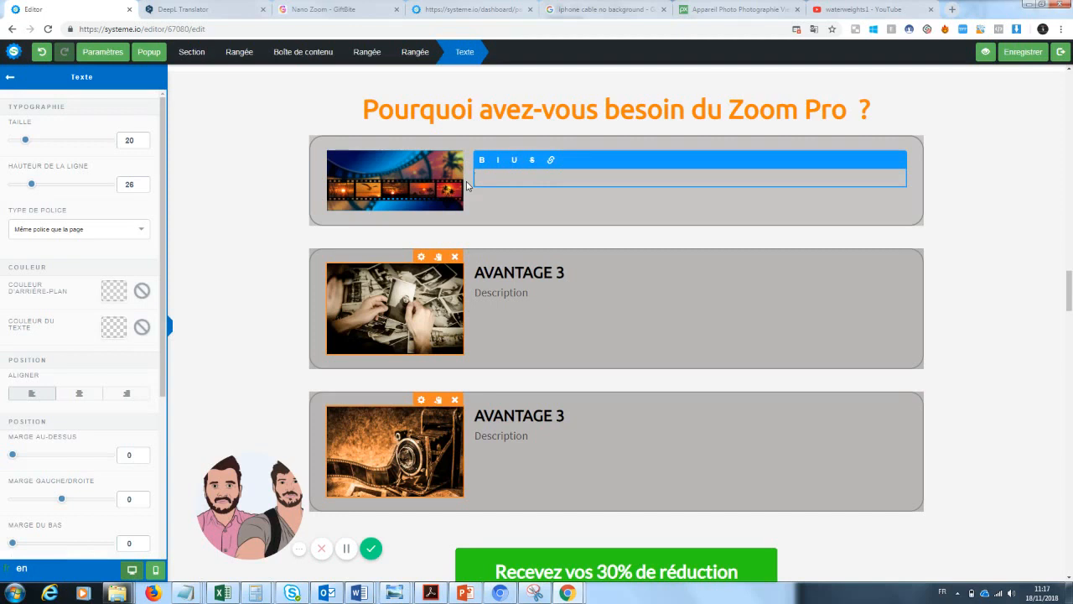
{"action": "type", "text": "aptable samsung, apple"}
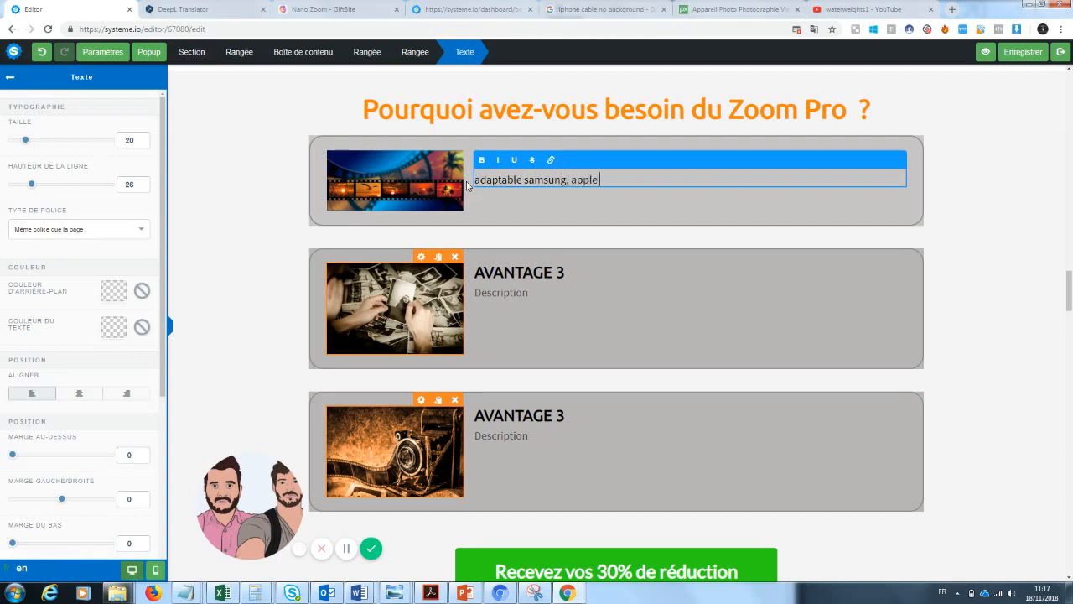
{"action": "key", "text": "Return"}
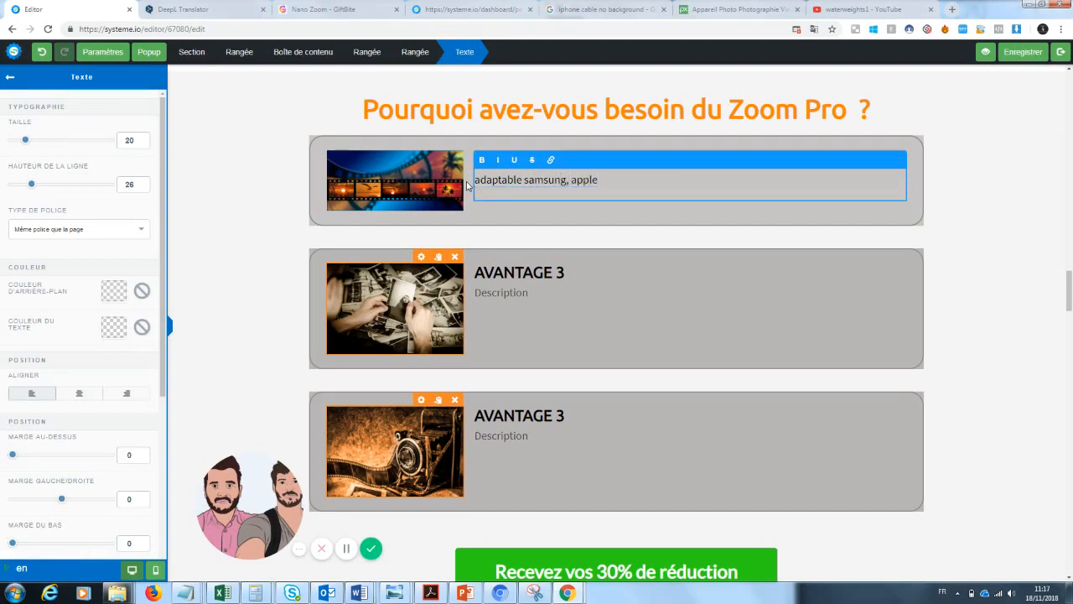
{"action": "type", "text": "on a toujours notre télépho"}
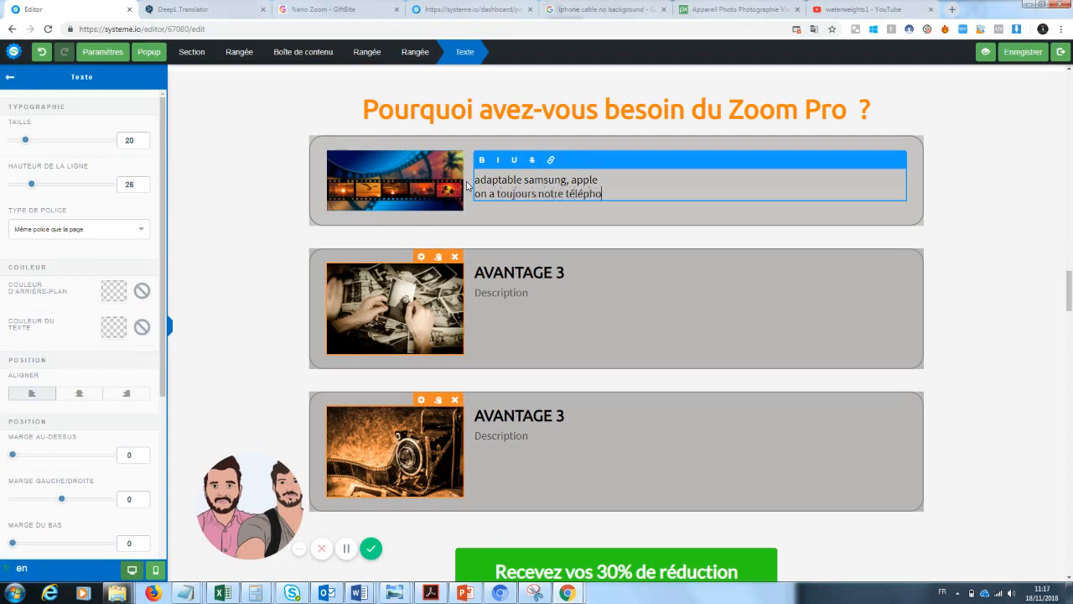
{"action": "type", "text": "ne sur nous"}
{"action": "left_click", "coordinate": [549, 216]}
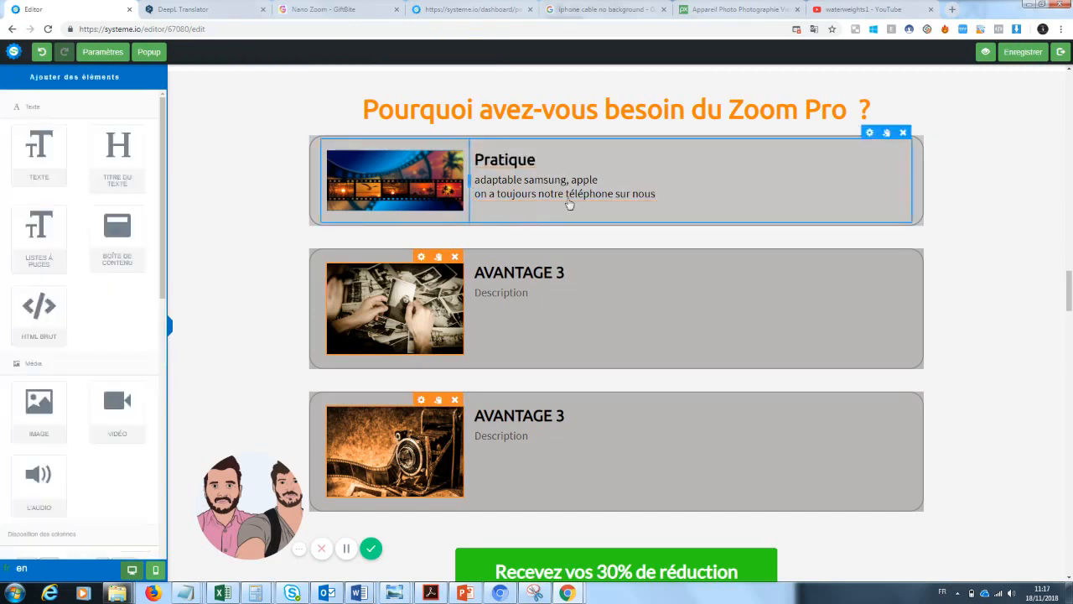
Step: Correct the second block's title number from AVANTAGE 3 to AVANTAGE 2
{"action": "left_click", "coordinate": [567, 272]}
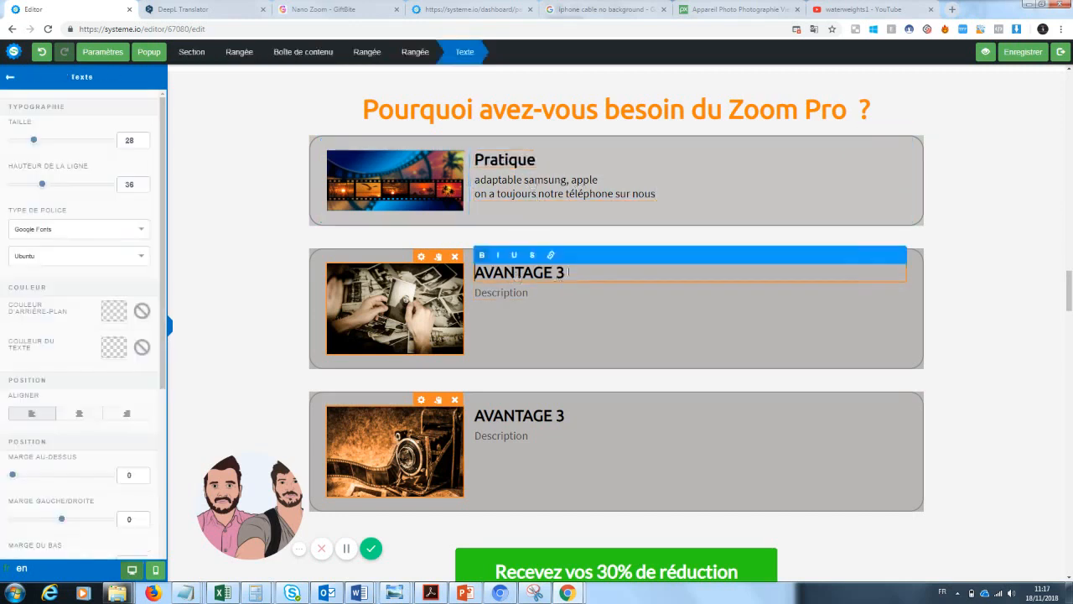
{"action": "key", "text": "BackSpace"}
{"action": "type", "text": "2"}
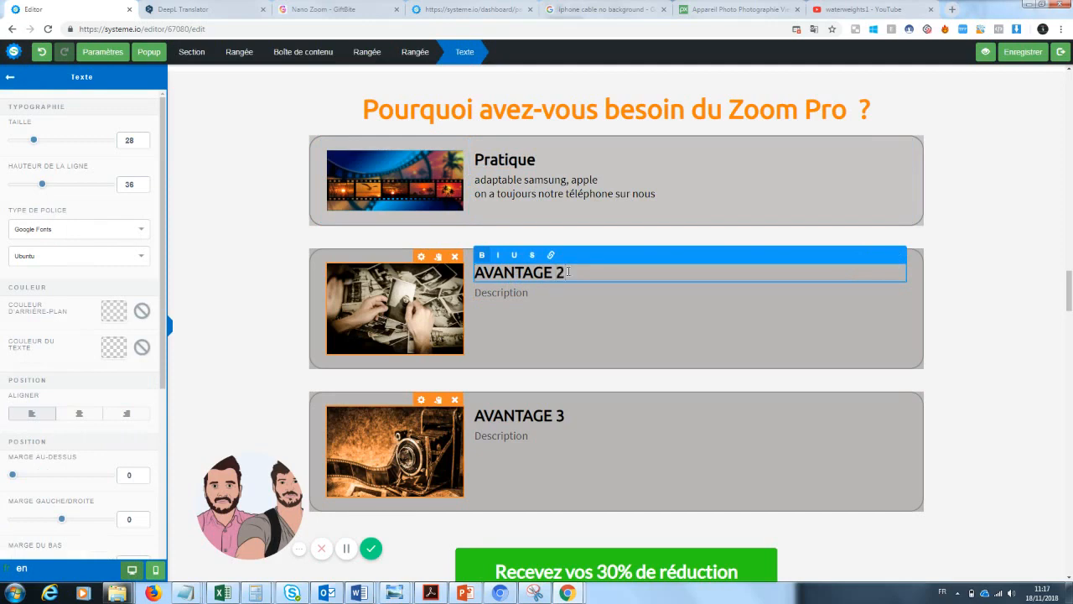
{"action": "left_click", "coordinate": [518, 325]}
Step: Write the second description: 'Les photos sont un moyen de garder un souvenir du passé...' plus an 'Imaginez...' line
{"action": "left_click", "coordinate": [521, 296]}
{"action": "left_click_drag", "start_coordinate": [531, 294], "coordinate": [457, 299]}
{"action": "type", "text": "Les photo"}
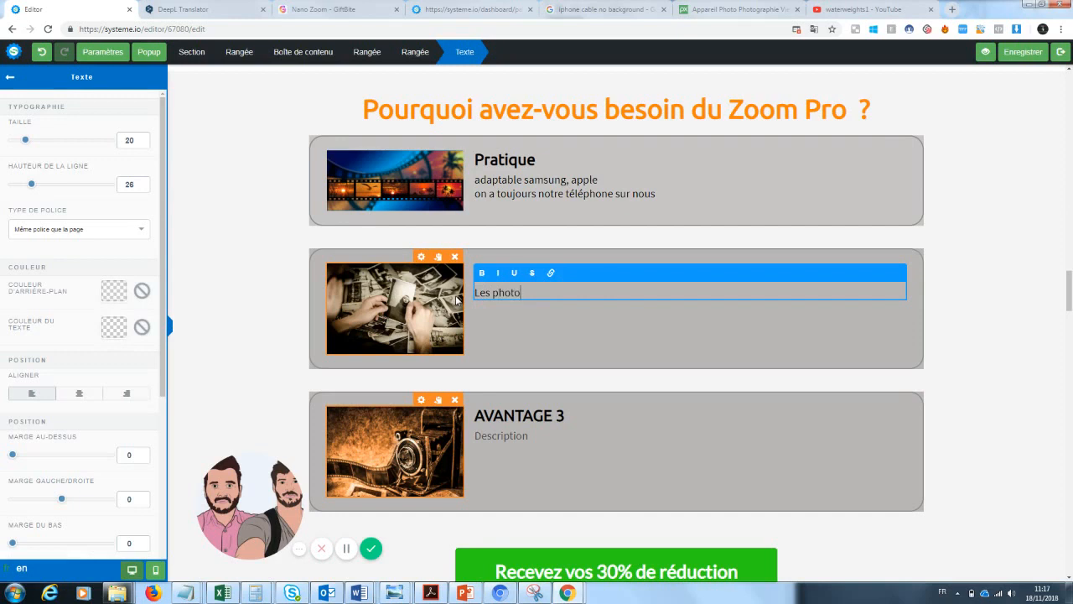
{"action": "type", "text": "s sont un moyens de garder un"}
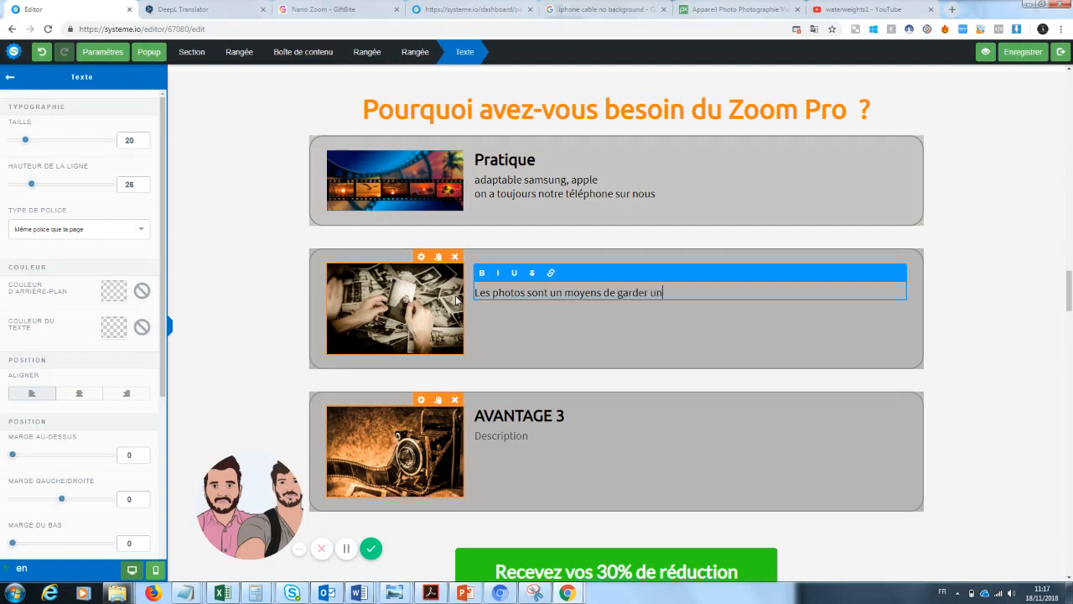
{"action": "key", "text": "BackSpace"}
{"action": "key", "text": "BackSpace"}
{"action": "type", "text": "n souvenir du passé..."}
{"action": "key", "text": "Return"}
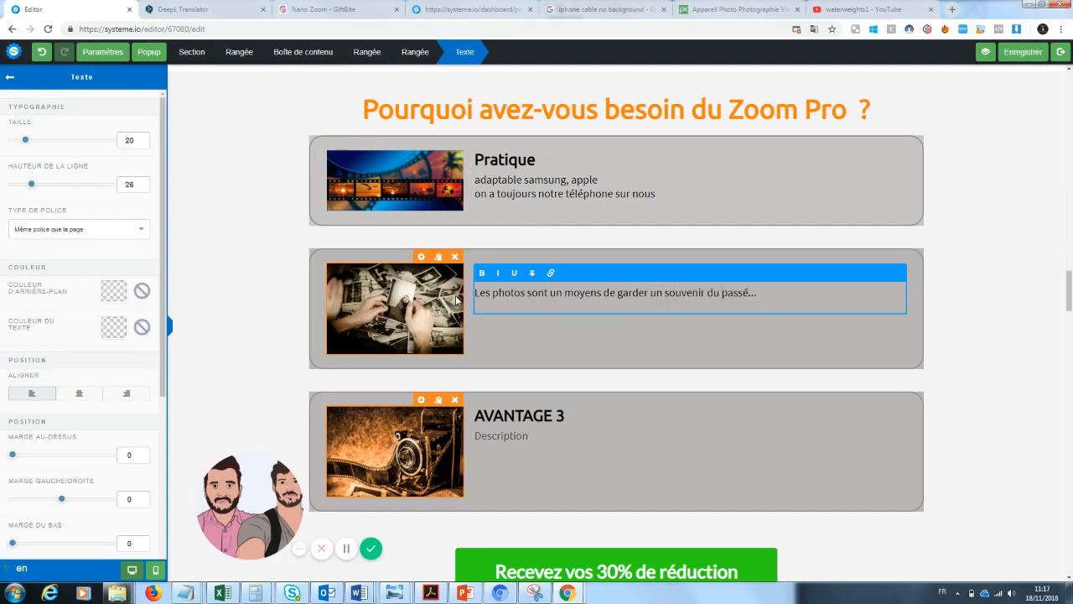
{"action": "type", "text": "Imaginez... vous êtes devant un"}
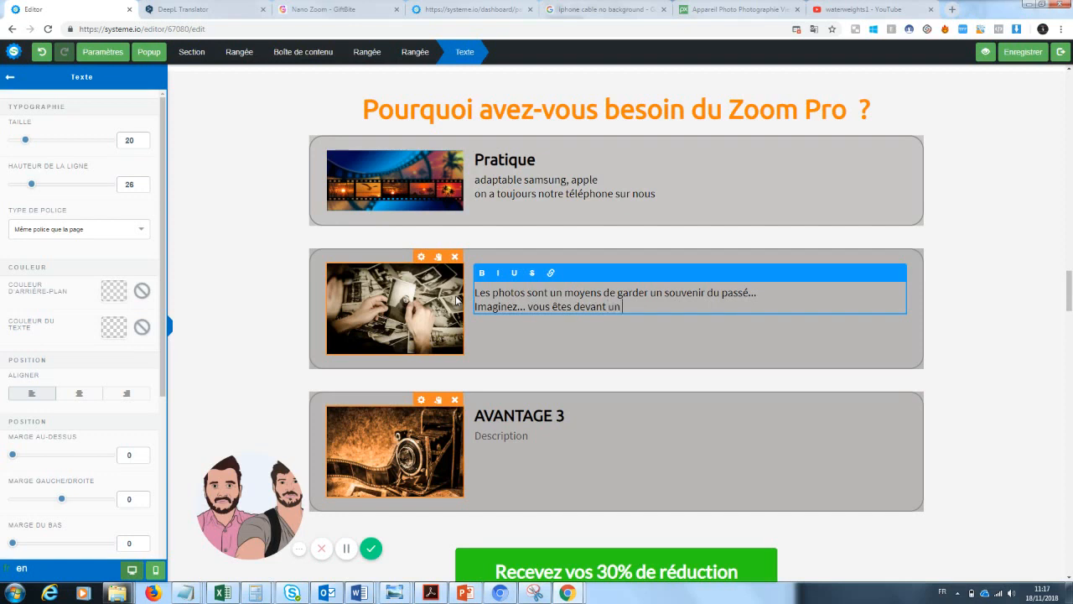
{"action": "type", "text": " paysage magnifique mais votr"}
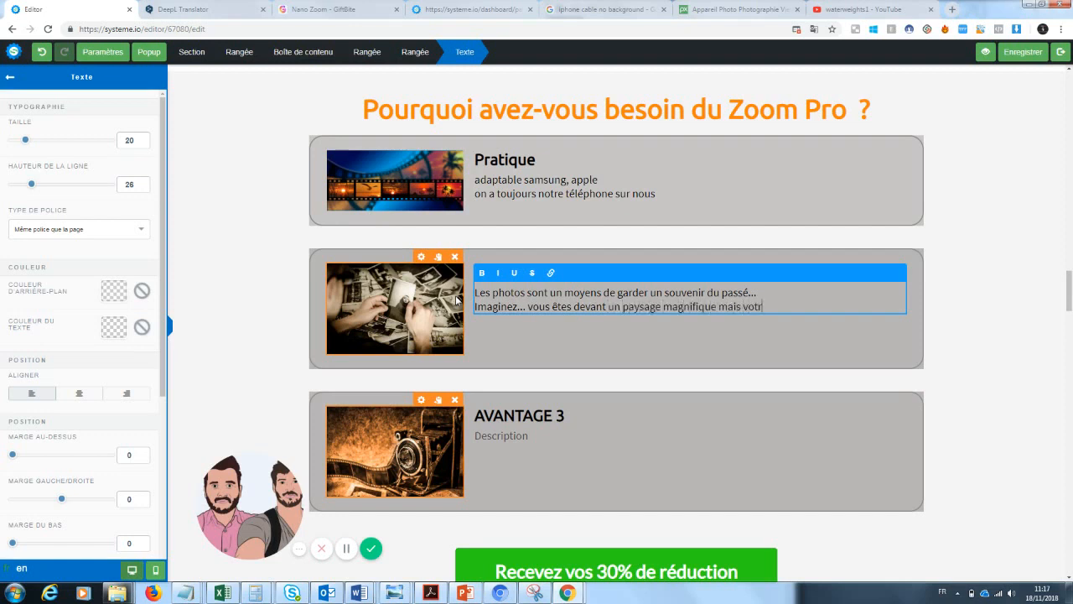
{"action": "type", "text": "e téléphone ne vous permet pas d"}
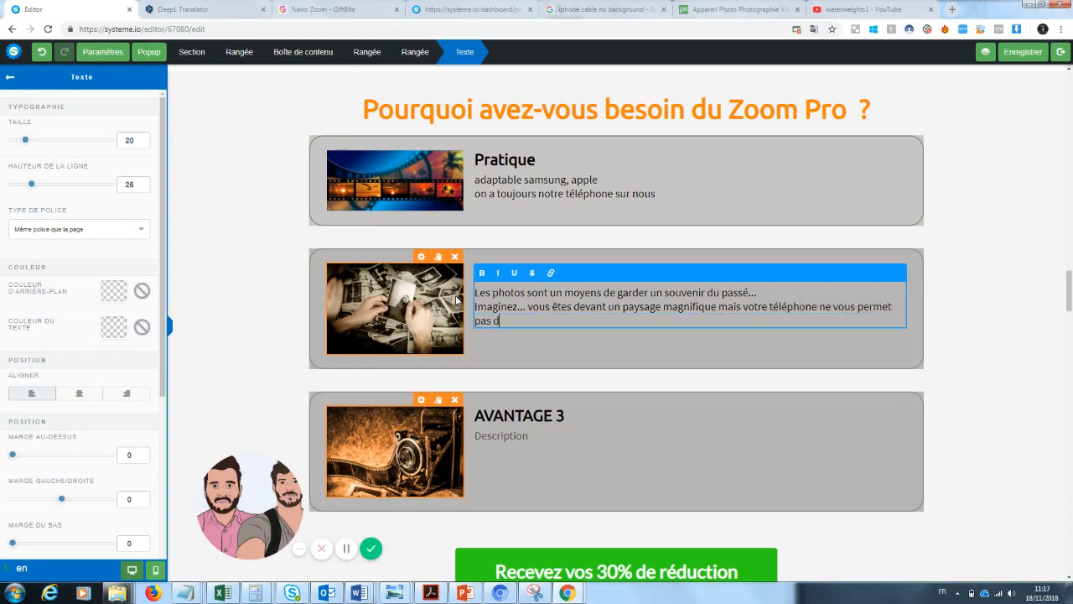
{"action": "type", "text": "e prendre une belle photo."}
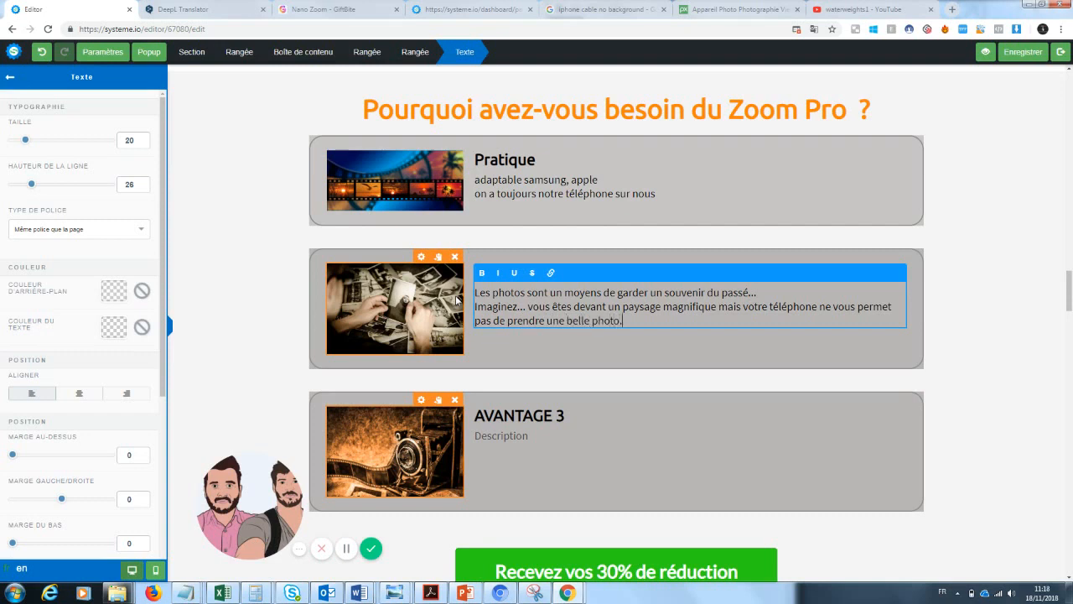
{"action": "type", "text": " Ceci ne"}
{"action": "type", "text": " se reproduit"}
{"action": "type", "text": "a plus jamai"}
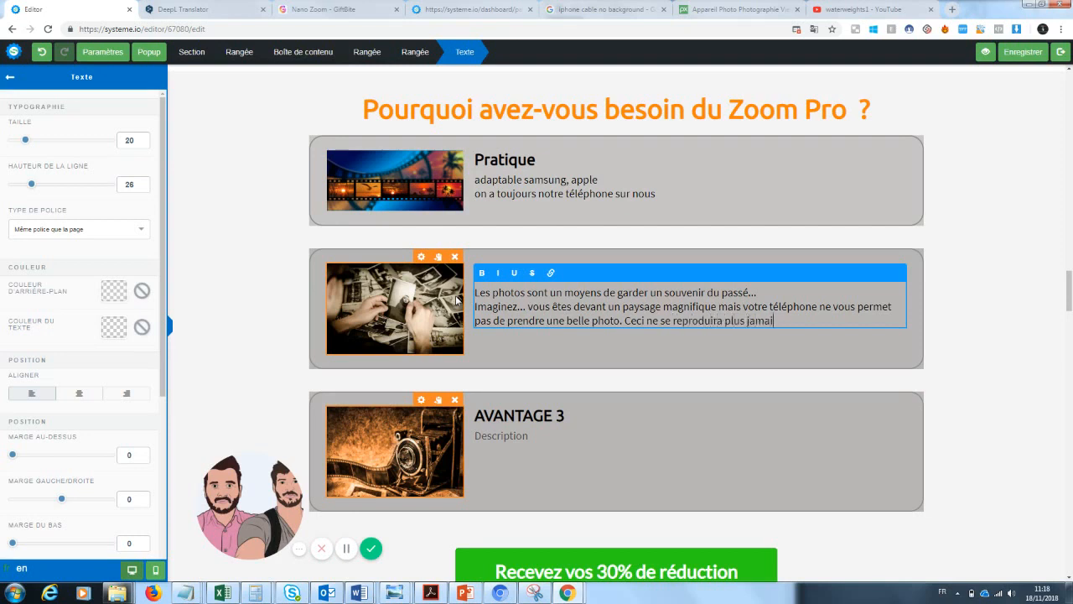
{"action": "type", "text": "s avec Zoom Pro. En effet"}
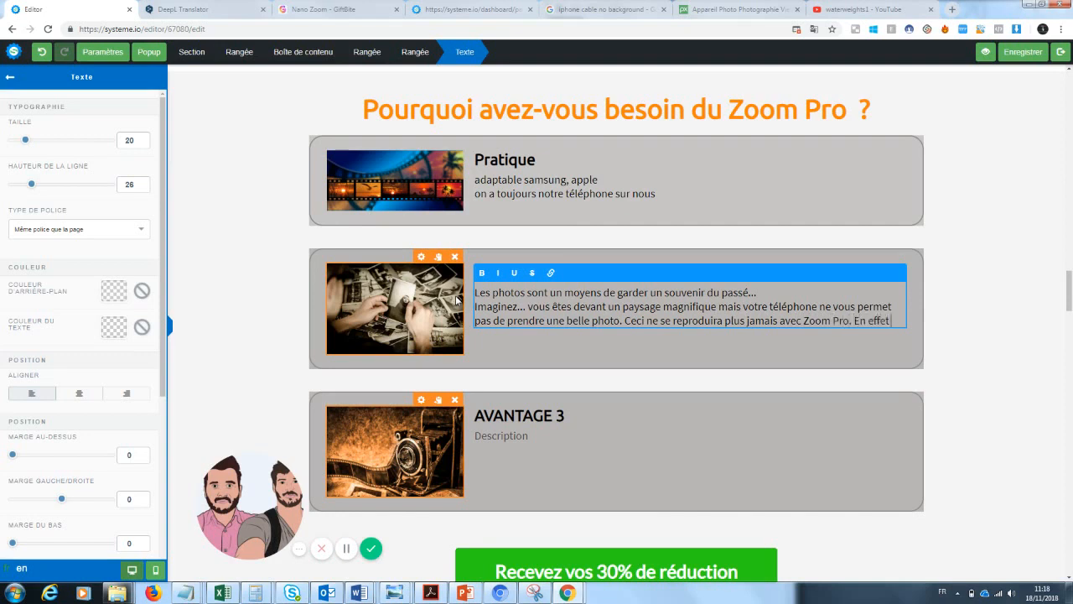
{"action": "key", "text": "BackSpace"}
{"action": "key", "text": "BackSpace"}
{"action": "key", "text": "BackSpace"}
{"action": "left_click", "coordinate": [974, 316]}
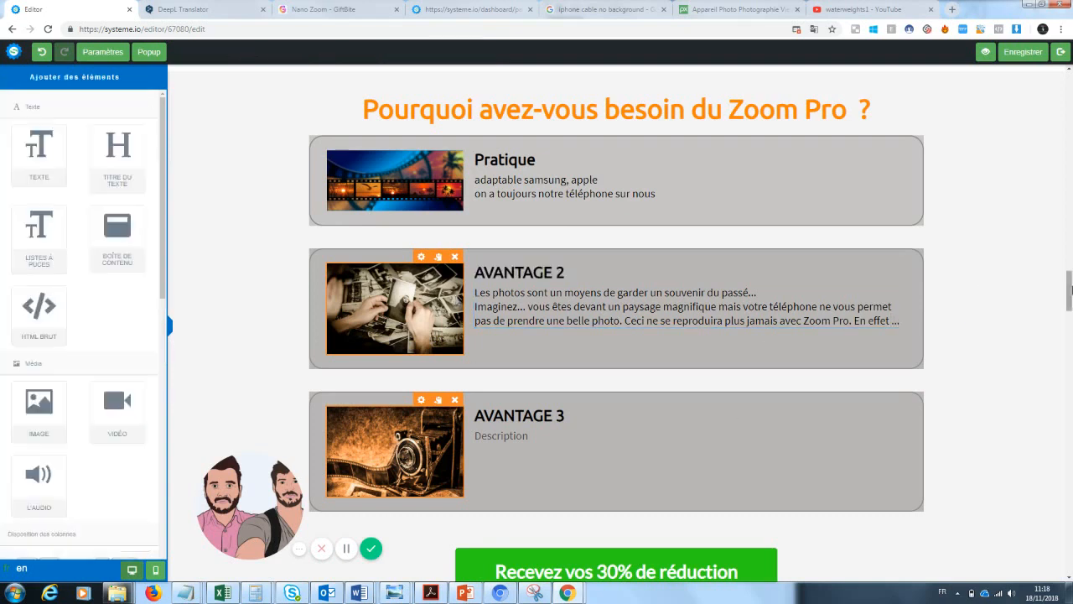
Step: Retitle the AVANTAGE 2 heading 'Un souvenir du passé'
{"action": "scroll", "coordinate": [1069, 289], "scroll_direction": "down", "scroll_amount": 1}
{"action": "left_click", "coordinate": [574, 329]}
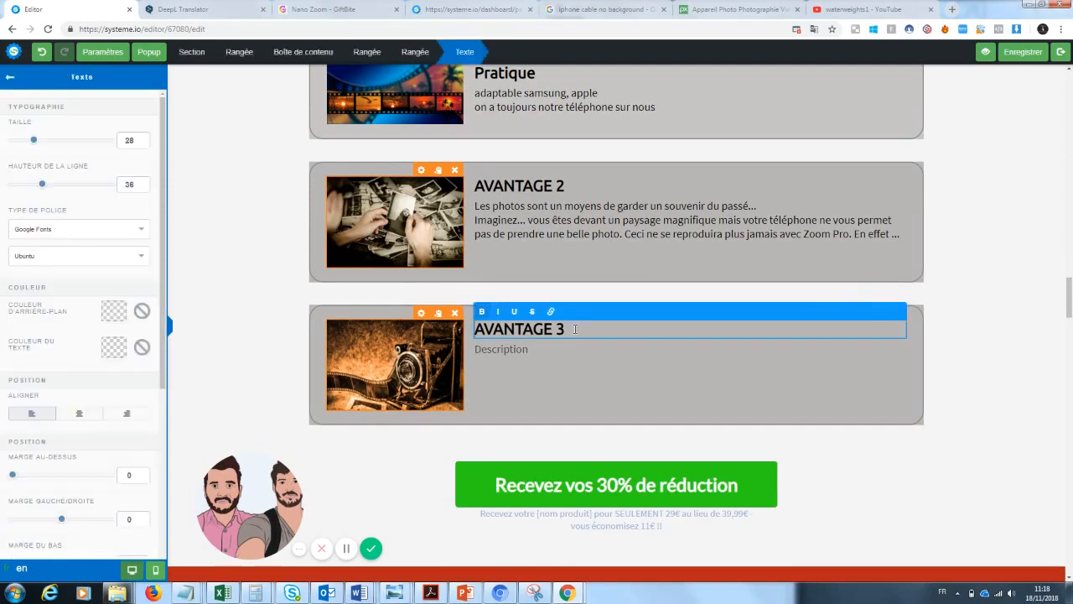
{"action": "left_click", "coordinate": [570, 186]}
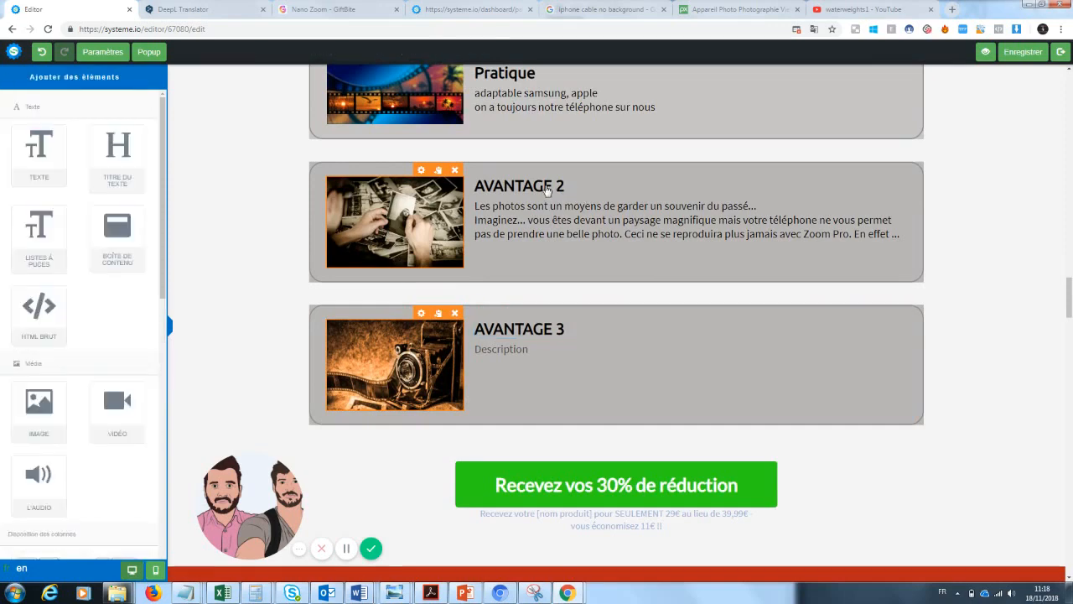
{"action": "left_click", "coordinate": [546, 189]}
{"action": "left_click_drag", "start_coordinate": [568, 186], "coordinate": [432, 182]}
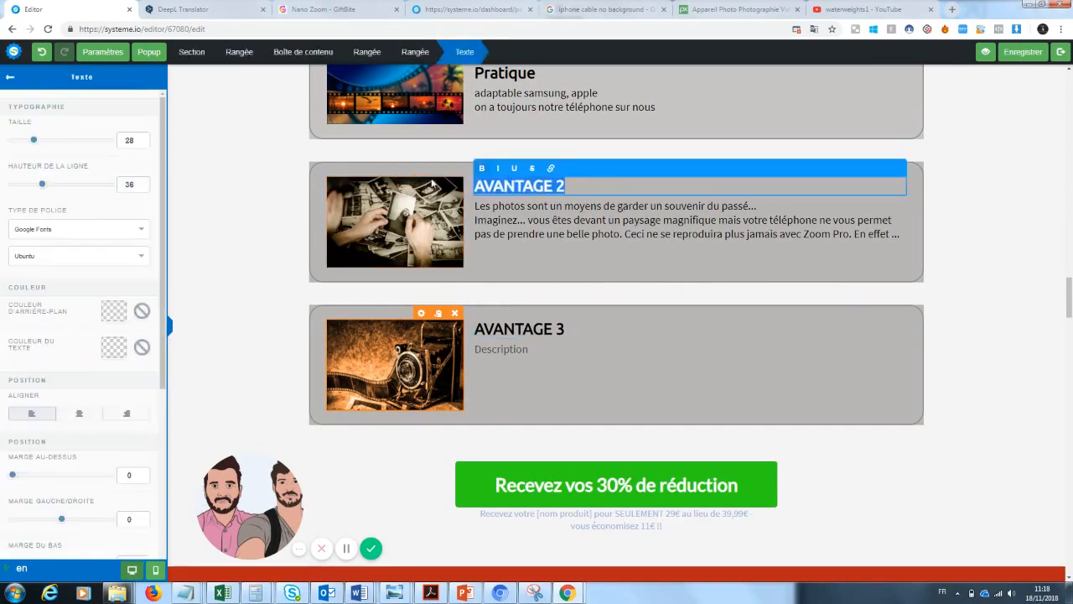
{"action": "type", "text": "Un souvenir du"}
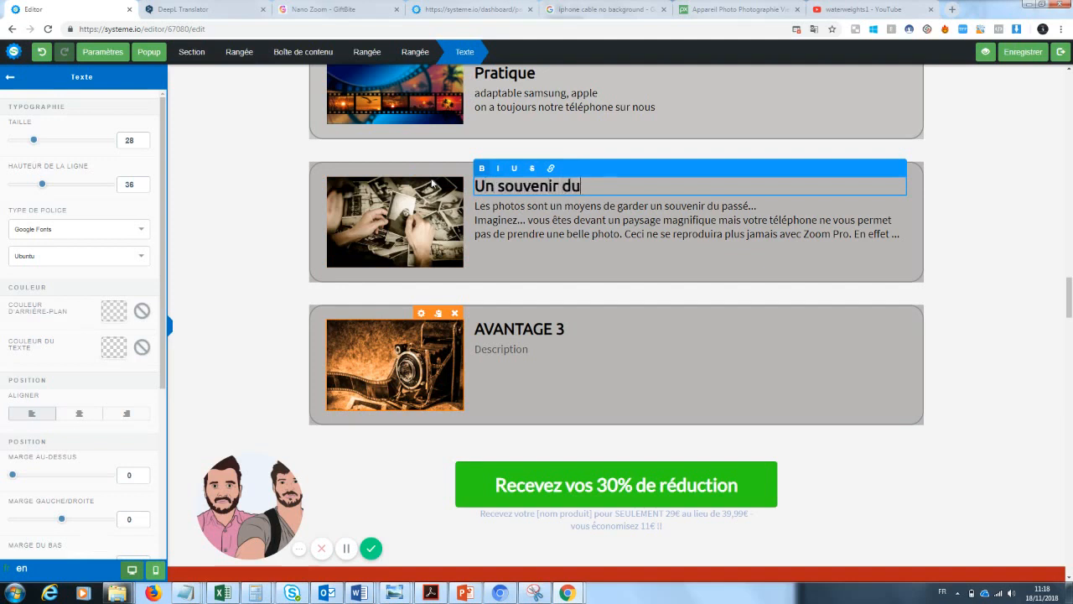
{"action": "type", "text": " passé"}
{"action": "mouse_move", "coordinate": [1071, 310]}
{"action": "left_mouse_down"}
{"action": "mouse_move", "coordinate": [1072, 291]}
{"action": "mouse_move", "coordinate": [1072, 310]}
{"action": "left_mouse_up"}
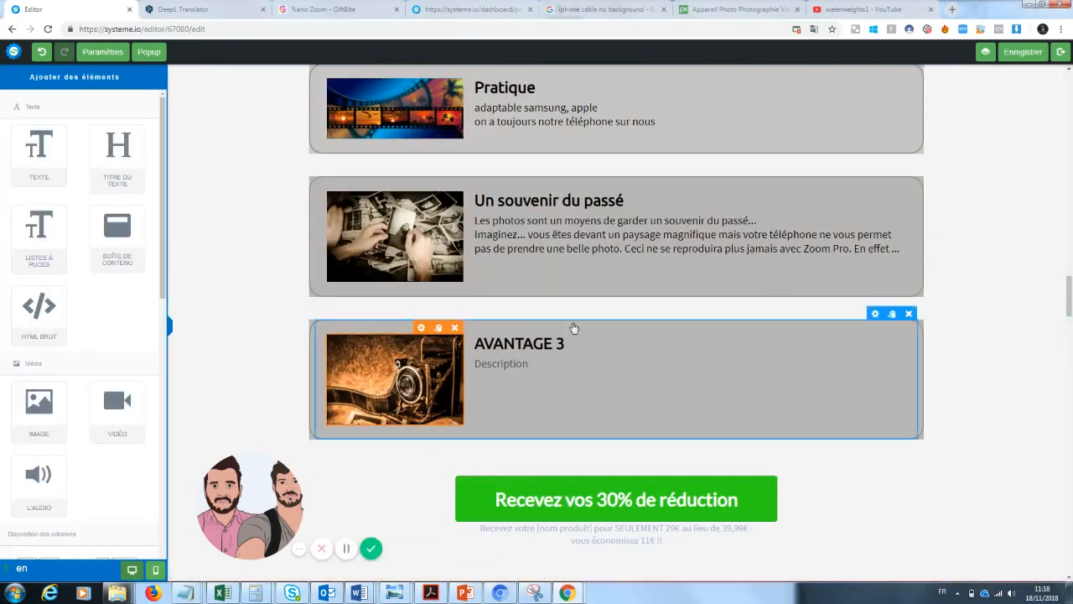
Step: Retitle the AVANTAGE 3 heading 'Une manière de se démarquer des autres ...'
{"action": "left_click", "coordinate": [573, 341]}
{"action": "left_click_drag", "start_coordinate": [572, 343], "coordinate": [457, 352]}
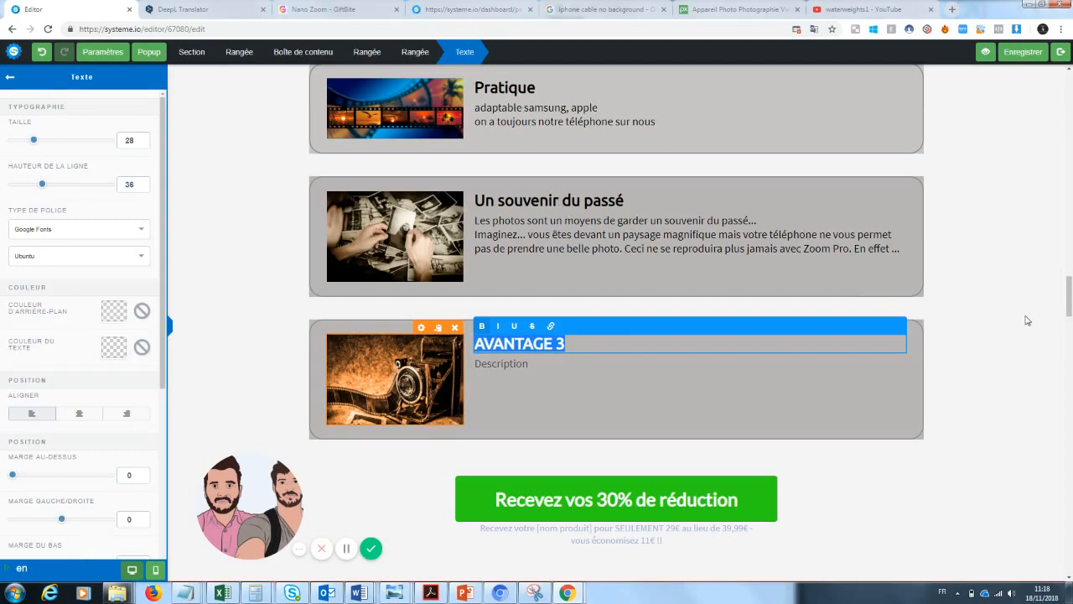
{"action": "type", "text": "Une m"}
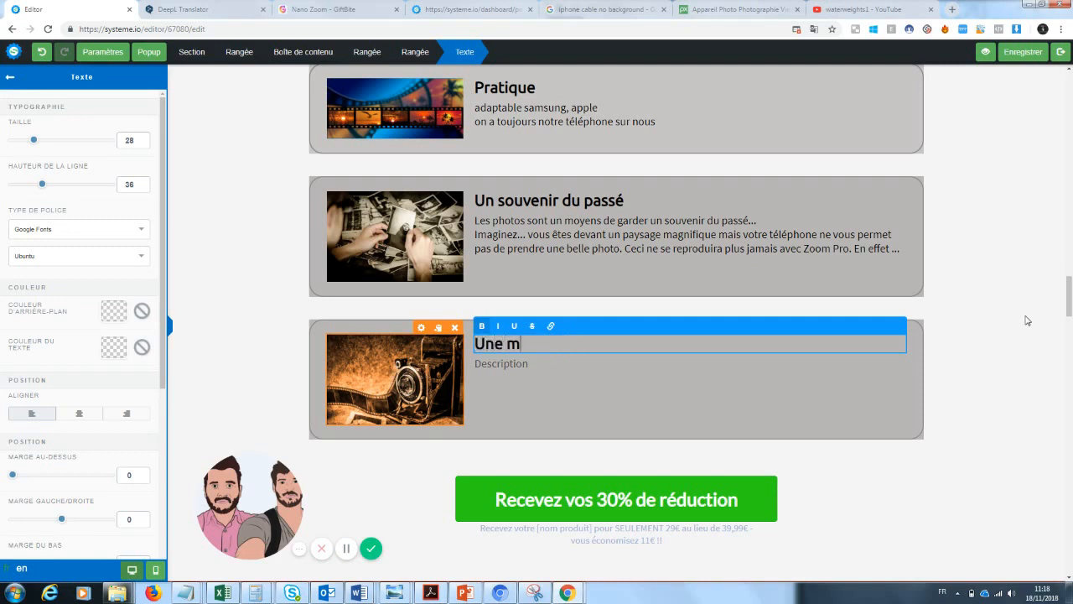
{"action": "type", "text": "anière de se d"}
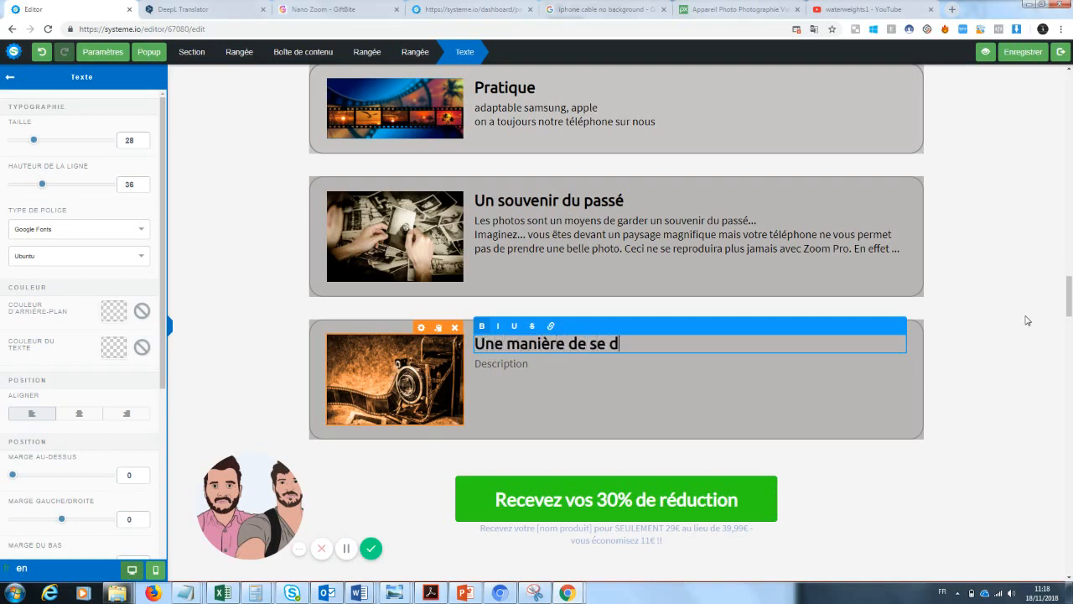
{"action": "type", "text": "émarquer des a"}
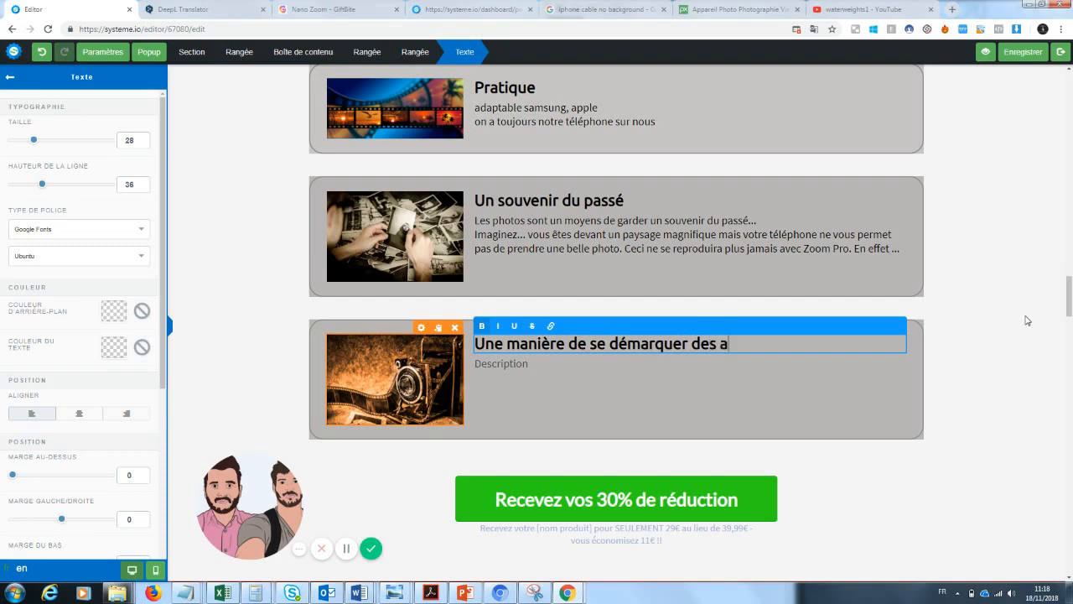
{"action": "key", "text": "BackSpace"}
{"action": "key", "text": "BackSpace"}
{"action": "key", "text": "BackSpace"}
{"action": "type", "text": "s autres ..."}
{"action": "left_click", "coordinate": [522, 381]}
Step: Write the third description: 'Tout le monde poste les mêmes photos sur les réseaux...' and a 'Grace à zoom pro' line
{"action": "double_click", "coordinate": [524, 366]}
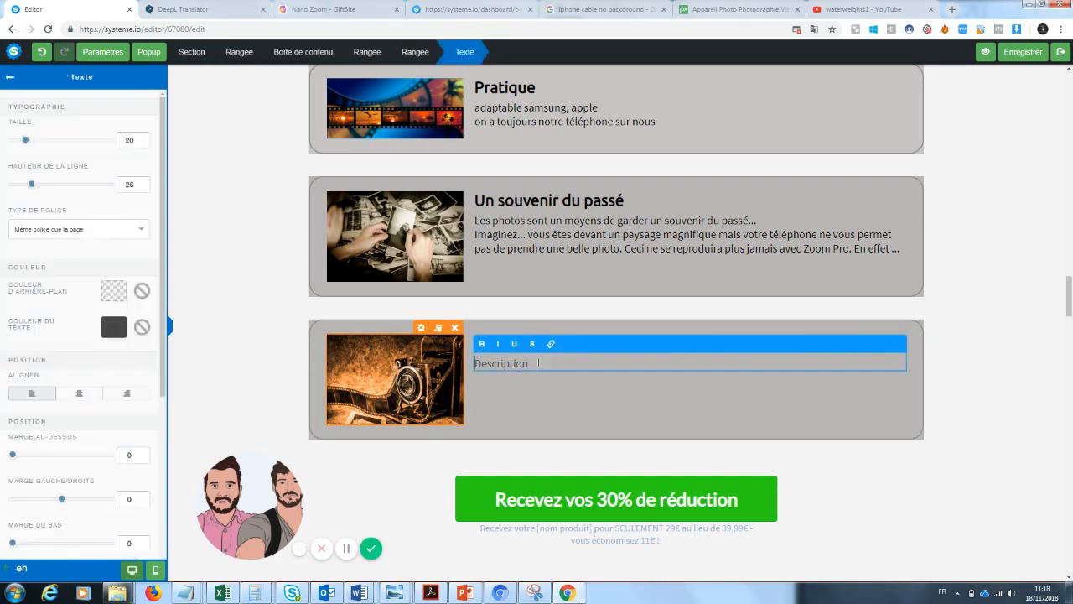
{"action": "type", "text": "Tout le monde poste les m"}
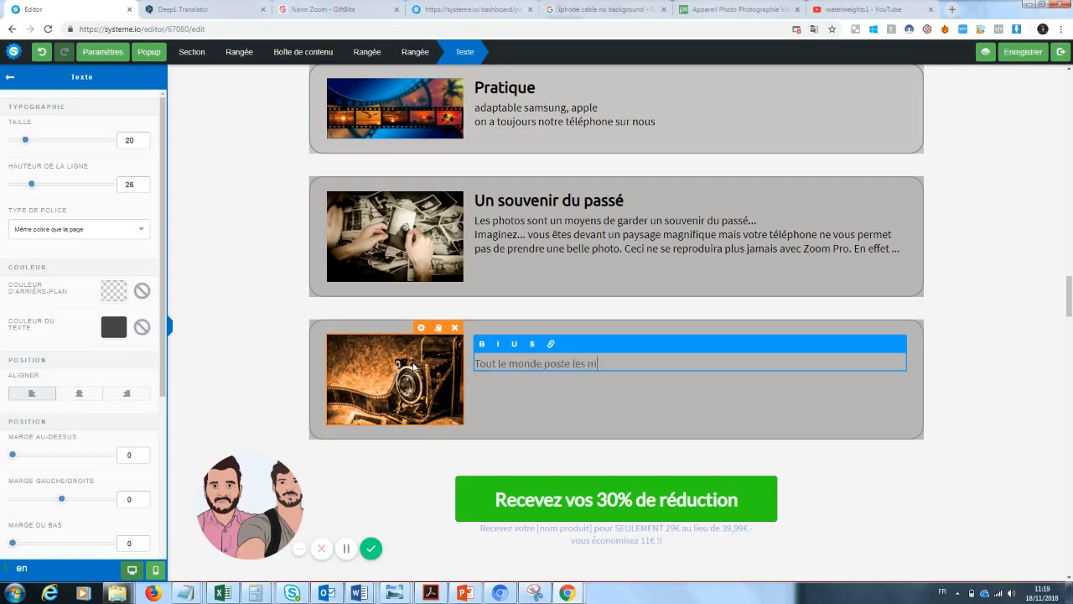
{"action": "type", "text": "êmes photos sur les réseau"}
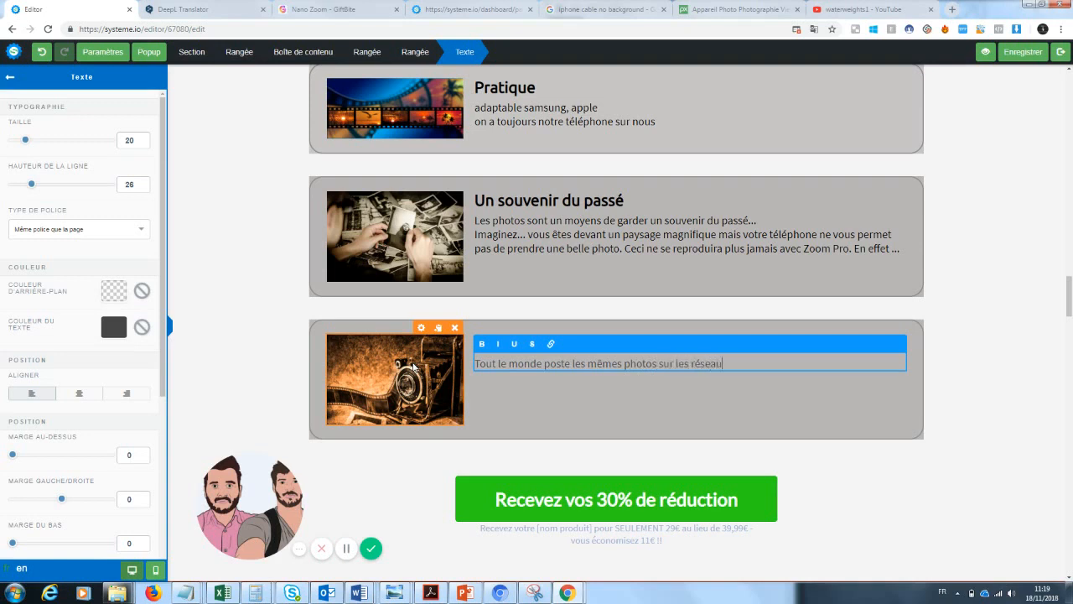
{"action": "type", "text": "x..."}
{"action": "key", "text": "Return"}
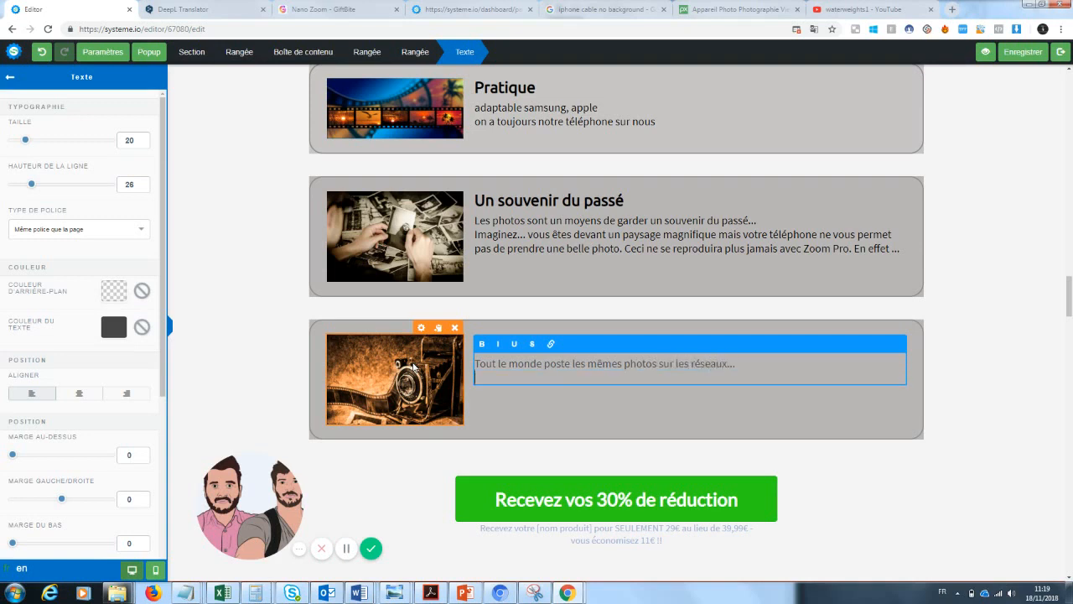
{"action": "type", "text": "Grace à zoom pro, vous vou"}
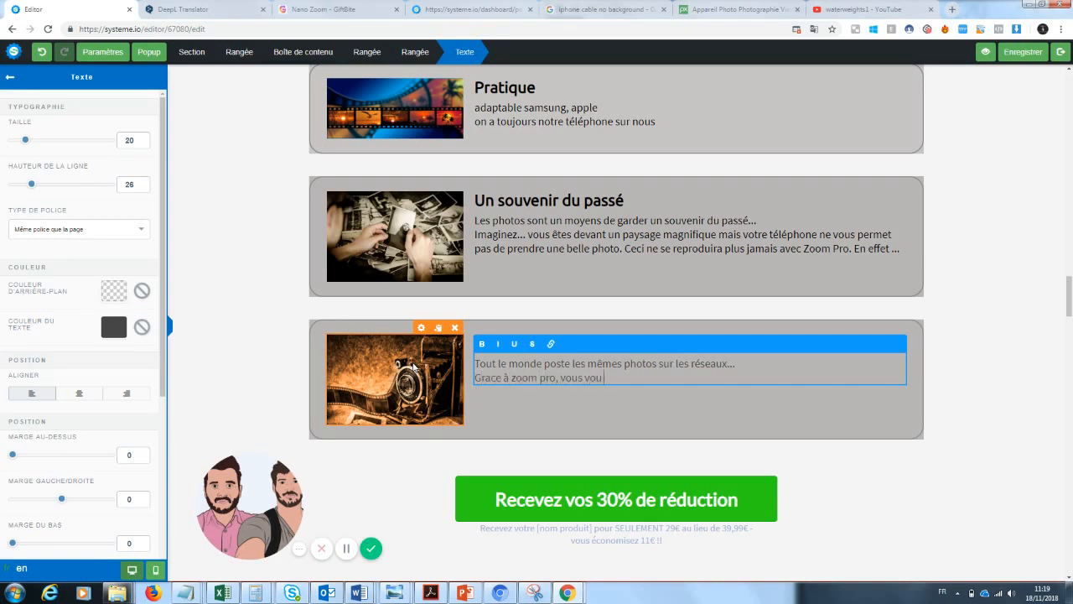
{"action": "type", "text": " s démarquerez enfin de la"}
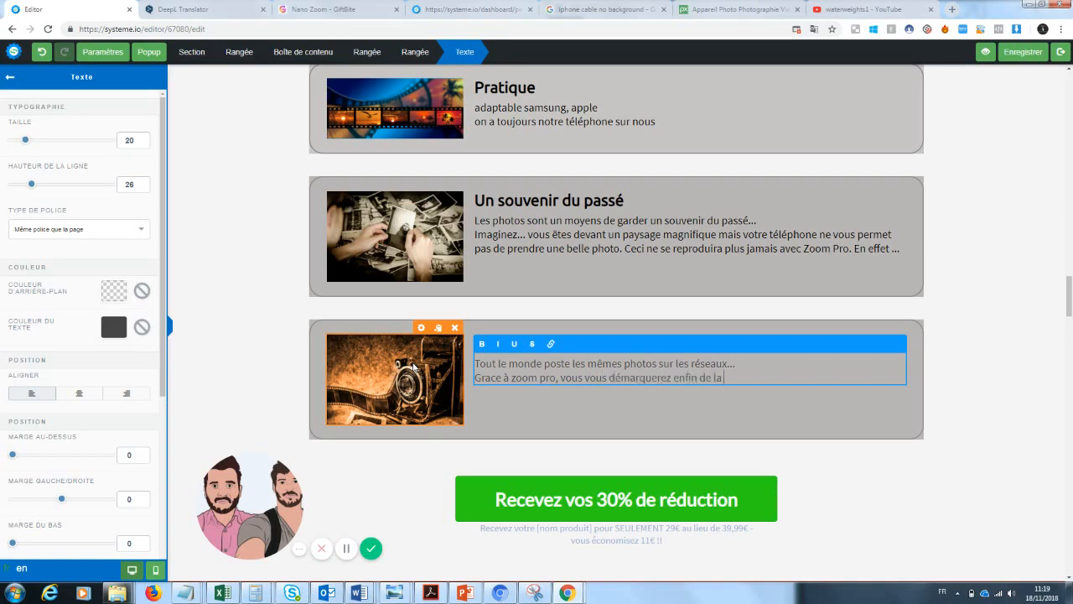
{"action": "type", "text": " masse pour un rendu ex"}
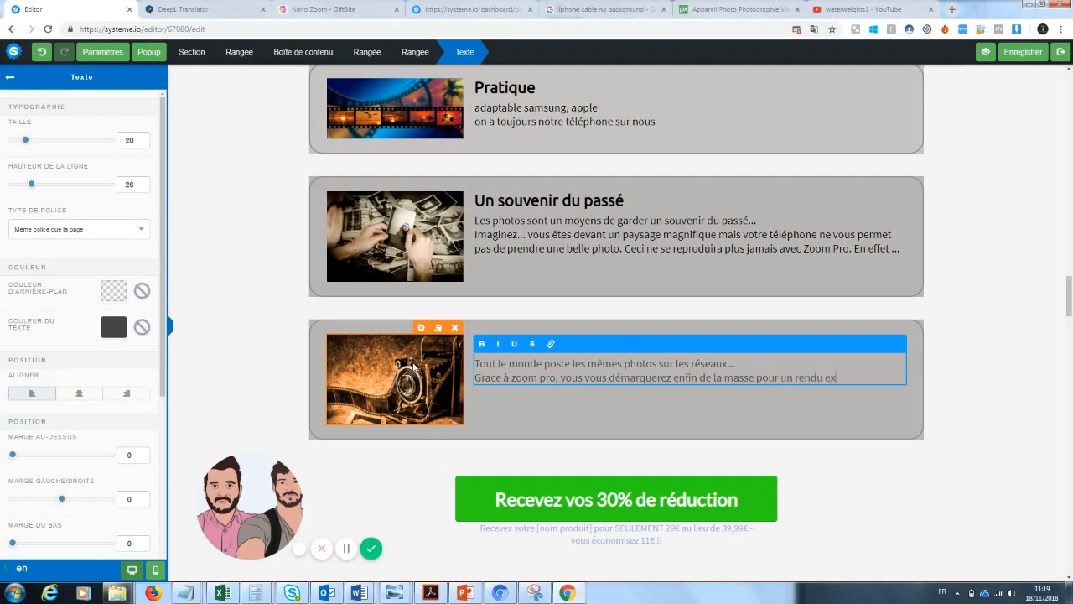
{"action": "type", "text": "ceptionnel sur vos photos"}
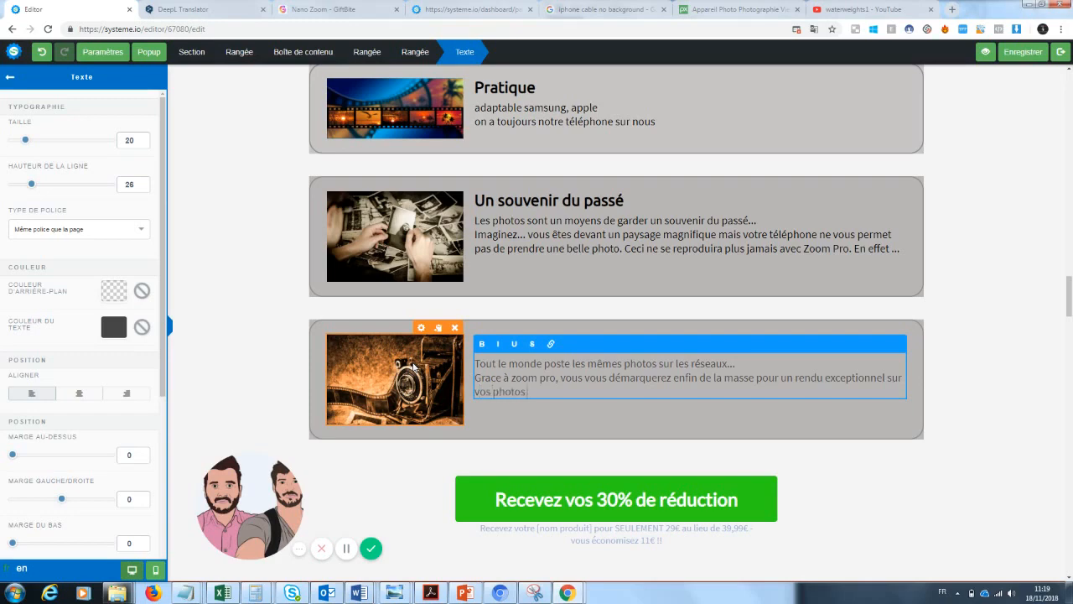
{"action": "left_click", "coordinate": [1032, 333]}
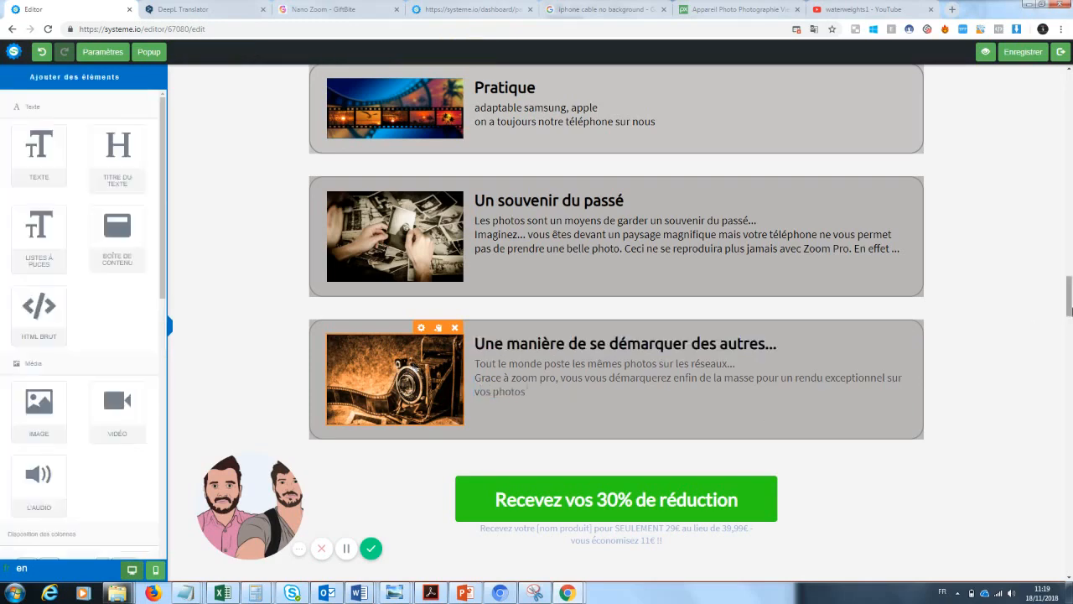
{"action": "scroll", "coordinate": [1048, 316], "scroll_direction": "up", "scroll_amount": 2}
Step: Remove the [BONUS] label from the red bonus heading
{"action": "scroll", "coordinate": [982, 268], "scroll_direction": "down", "scroll_amount": 2}
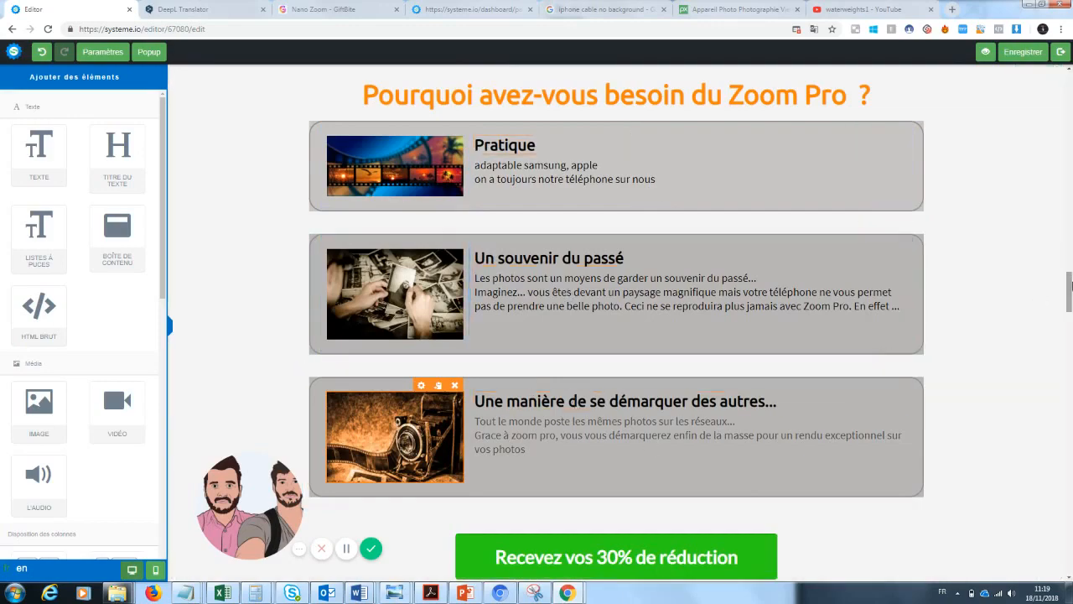
{"action": "left_click_drag", "start_coordinate": [1069, 285], "coordinate": [1065, 322]}
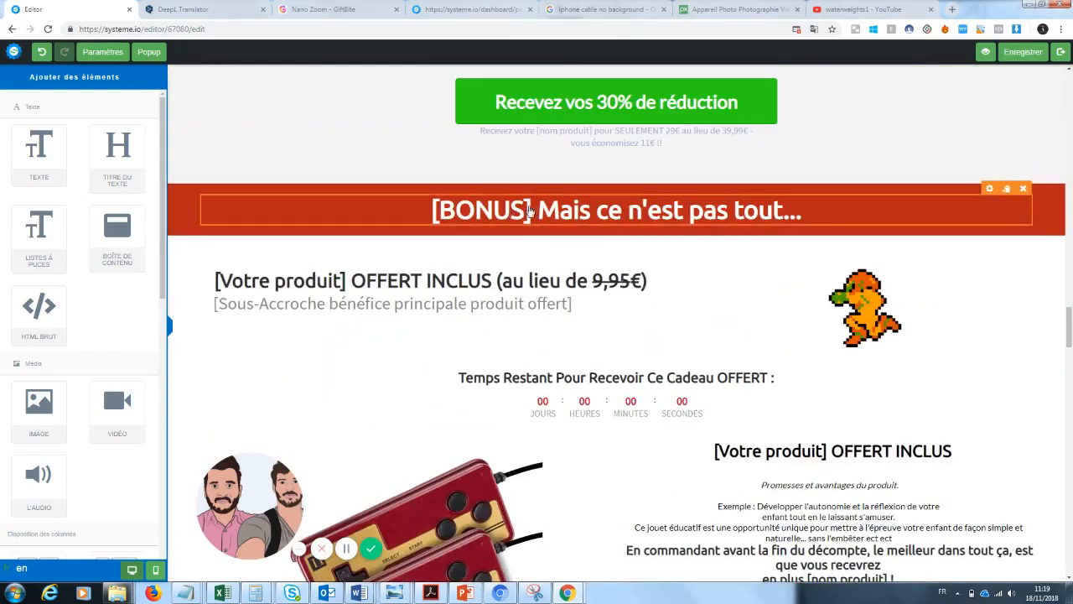
{"action": "left_click", "coordinate": [535, 210]}
{"action": "left_click_drag", "start_coordinate": [535, 209], "coordinate": [430, 209]}
{"action": "key", "text": "BackSpace"}
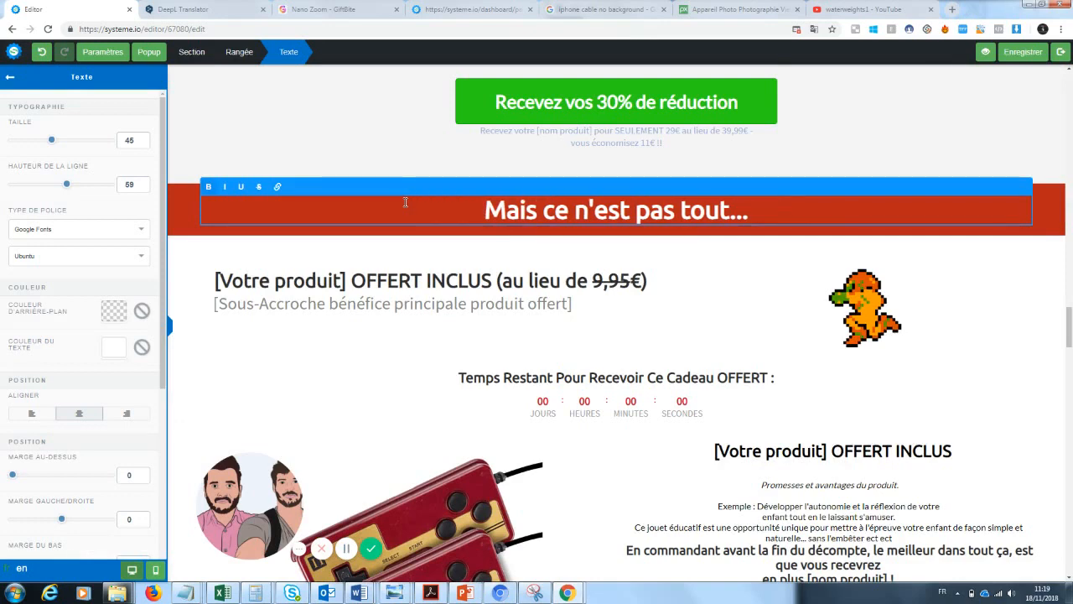
{"action": "left_click", "coordinate": [387, 347]}
Step: Replace the Votre produit placeholder with 'Cable téléphone' and strike through the old 9,95€ price
{"action": "left_click", "coordinate": [349, 282]}
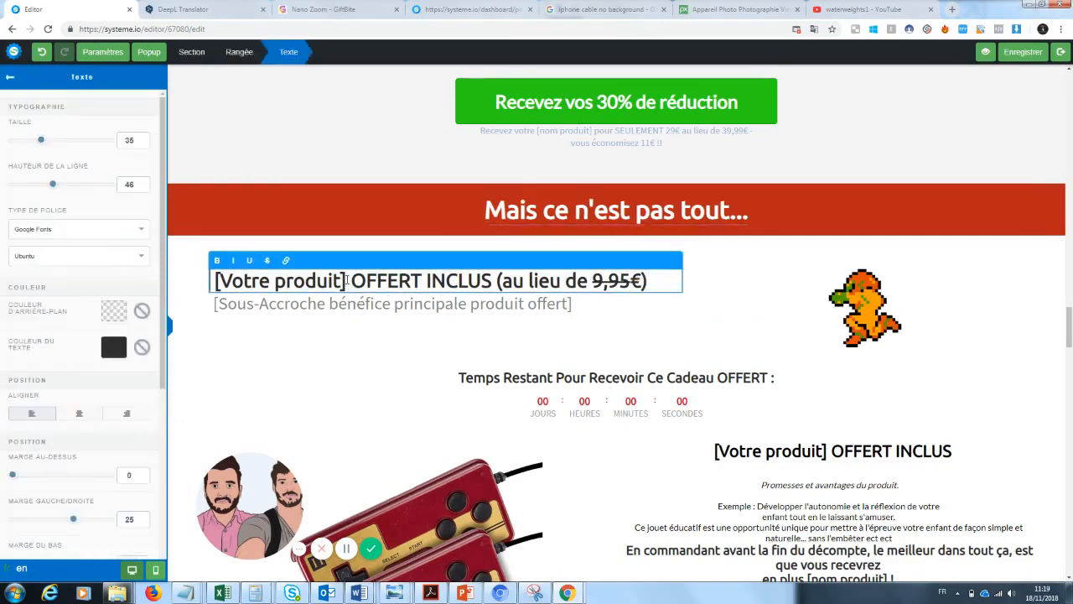
{"action": "left_click_drag", "start_coordinate": [348, 282], "coordinate": [218, 281]}
{"action": "left_click", "coordinate": [218, 281]}
{"action": "key", "text": "BackSpace"}
{"action": "key", "text": "BackSpace"}
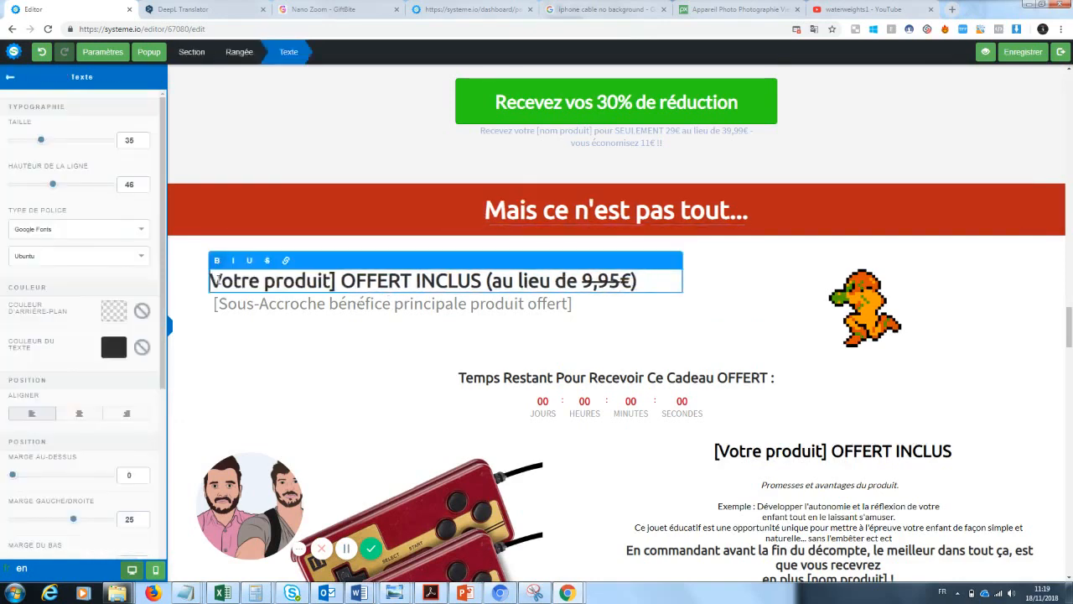
{"action": "type", "text": "Cable téléphone"}
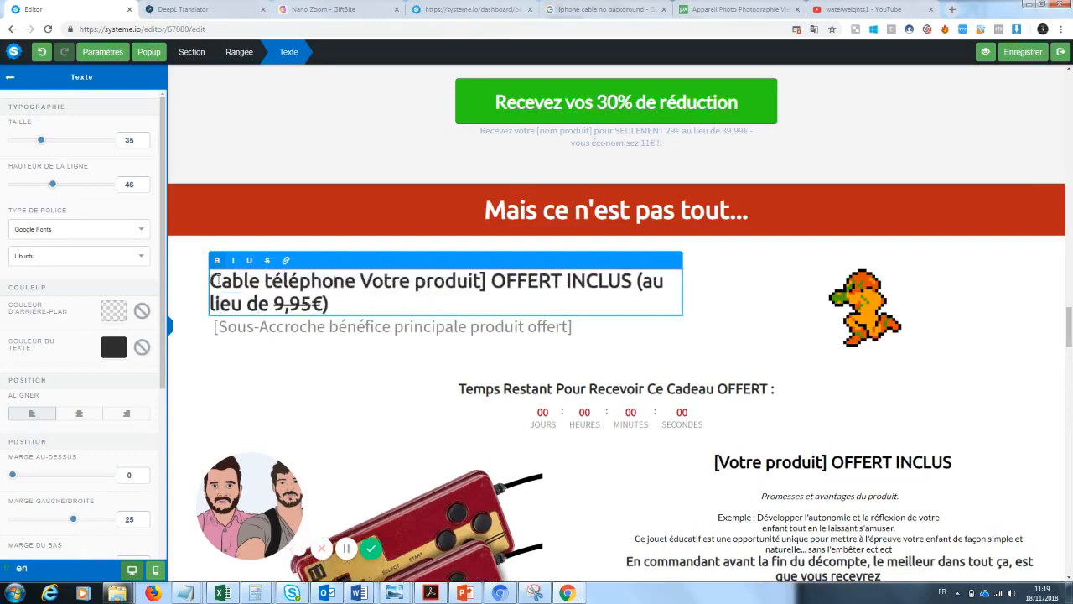
{"action": "left_click", "coordinate": [490, 281]}
{"action": "left_click_drag", "start_coordinate": [491, 281], "coordinate": [361, 284]}
{"action": "key", "text": "BackSpace"}
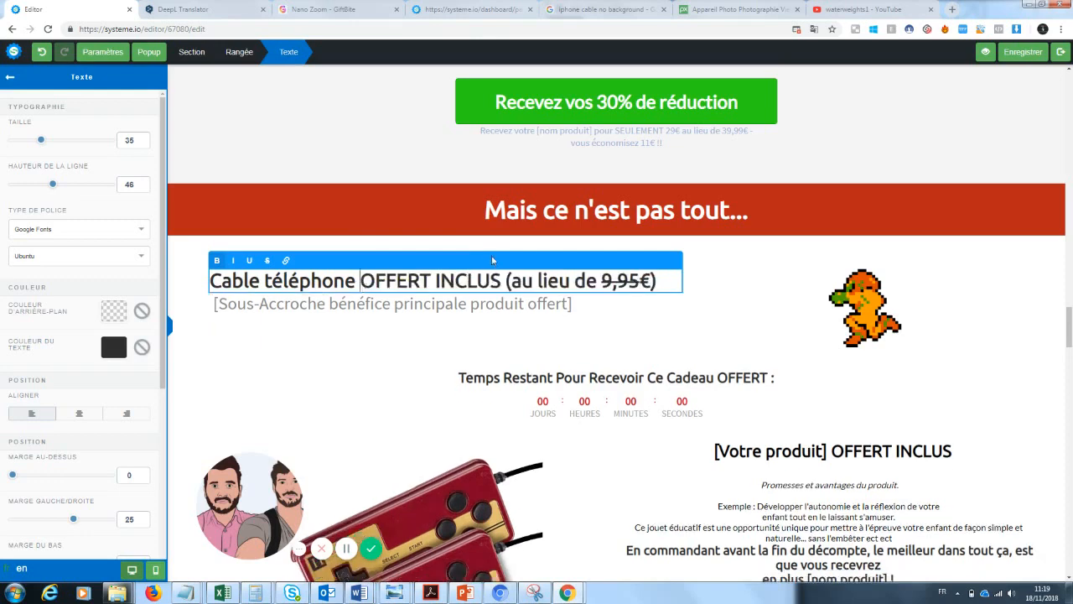
{"action": "left_click_drag", "start_coordinate": [504, 281], "coordinate": [663, 281]}
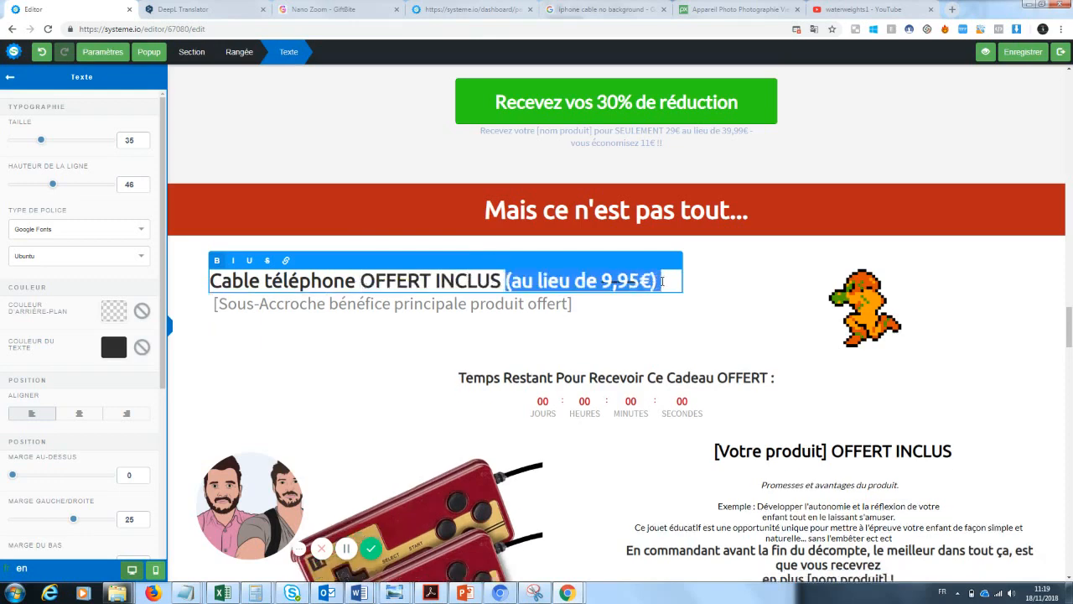
{"action": "left_click", "coordinate": [801, 341]}
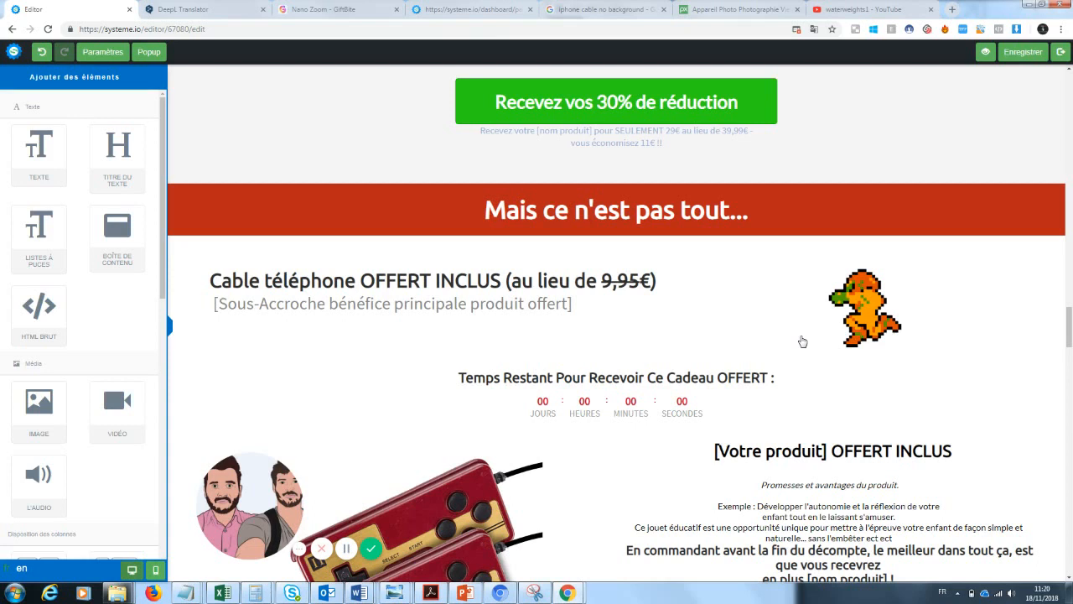
Step: Swap the game controllers picture for the white phone cable image, then select the heading's [Votre produit] placeholder
{"action": "scroll", "coordinate": [737, 264], "scroll_direction": "down", "scroll_amount": 2}
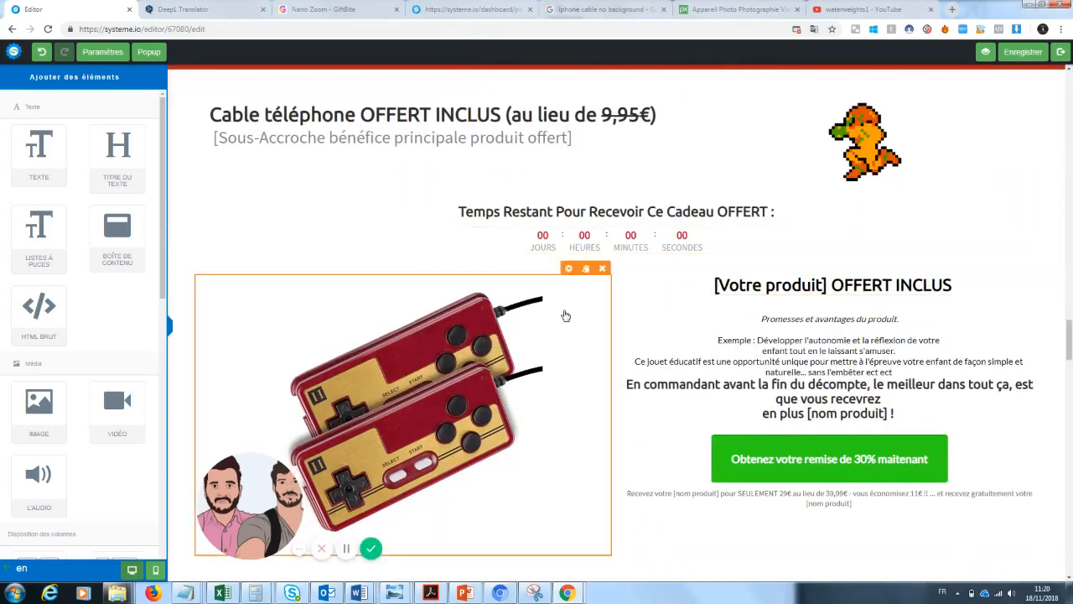
{"action": "left_click", "coordinate": [569, 270]}
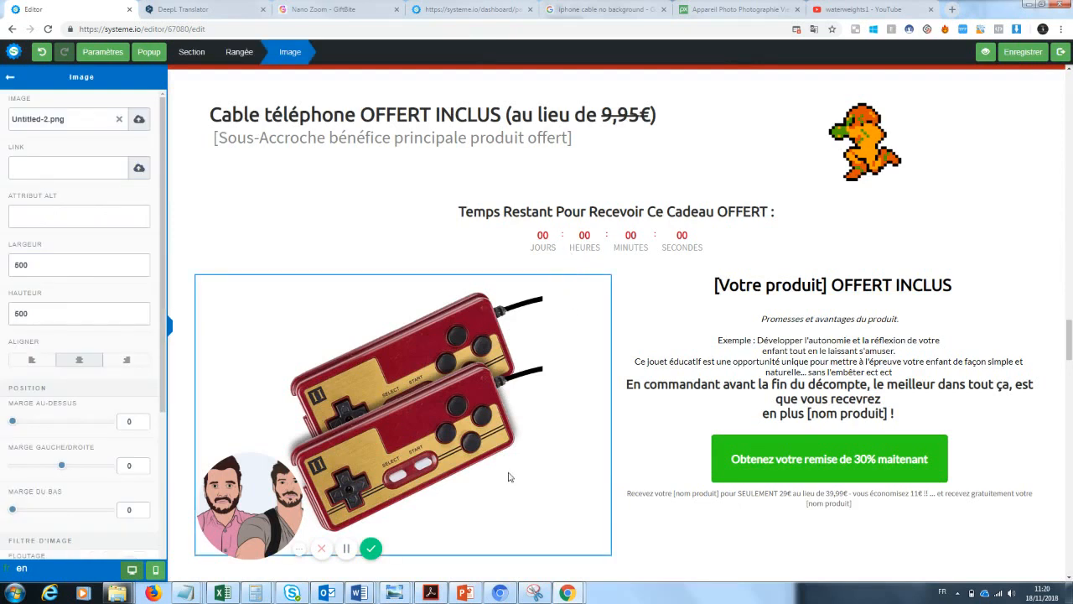
{"action": "left_click_drag", "start_coordinate": [270, 494], "coordinate": [136, 512]}
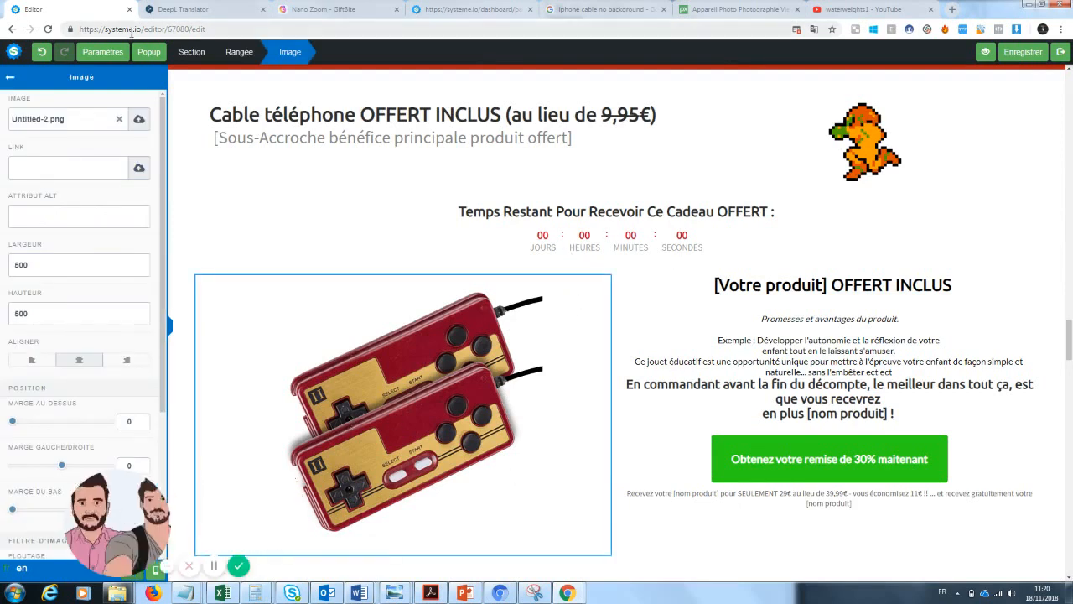
{"action": "left_click", "coordinate": [119, 119]}
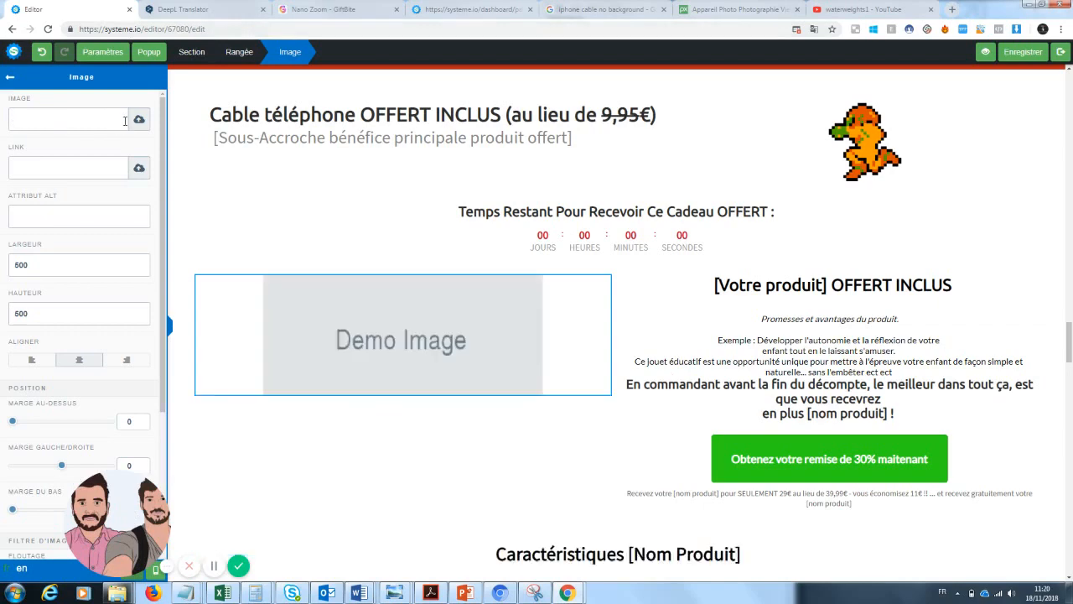
{"action": "left_click", "coordinate": [135, 119]}
{"action": "left_click", "coordinate": [553, 249]}
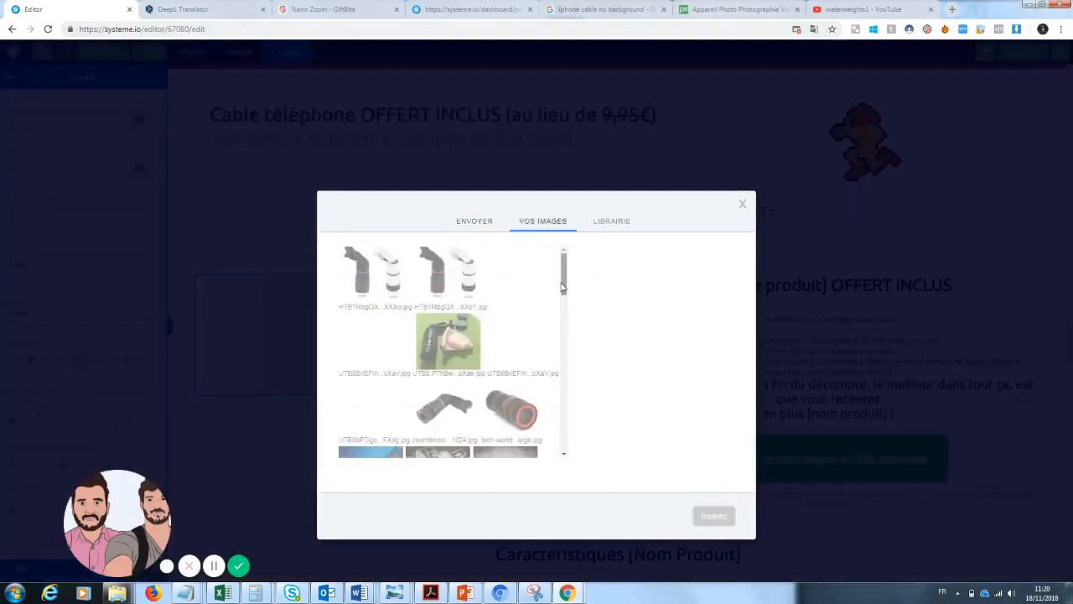
{"action": "left_click_drag", "start_coordinate": [563, 287], "coordinate": [560, 326]}
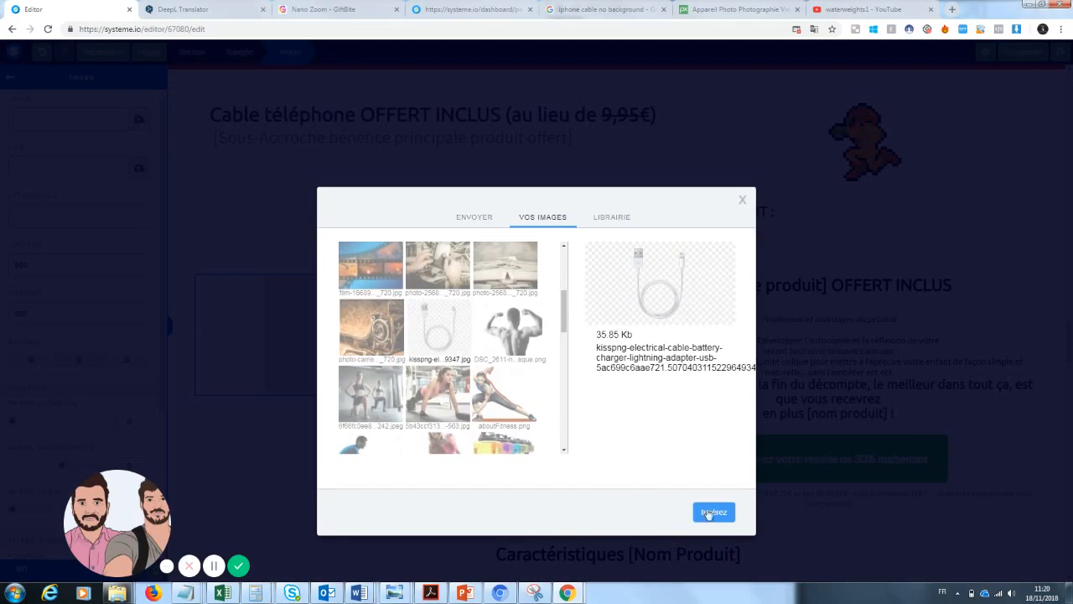
{"action": "left_click", "coordinate": [711, 512]}
{"action": "left_click", "coordinate": [693, 256]}
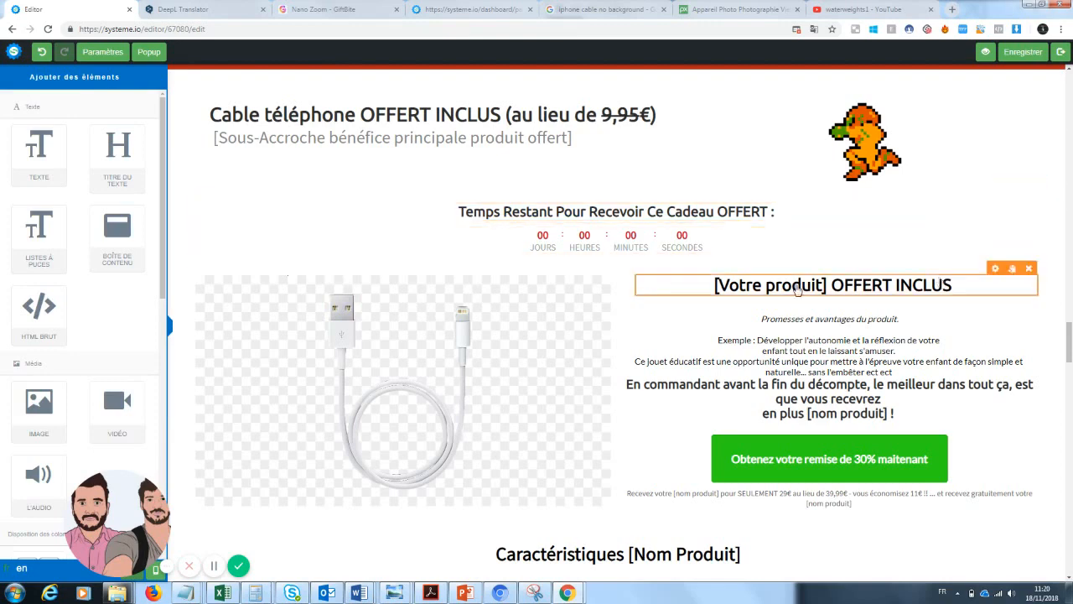
{"action": "left_click", "coordinate": [797, 286]}
{"action": "left_click_drag", "start_coordinate": [826, 285], "coordinate": [717, 287]}
Step: Type 'Votre cable téléphone' over the placeholder in the bonus heading
{"action": "type", "text": "Votre cab"}
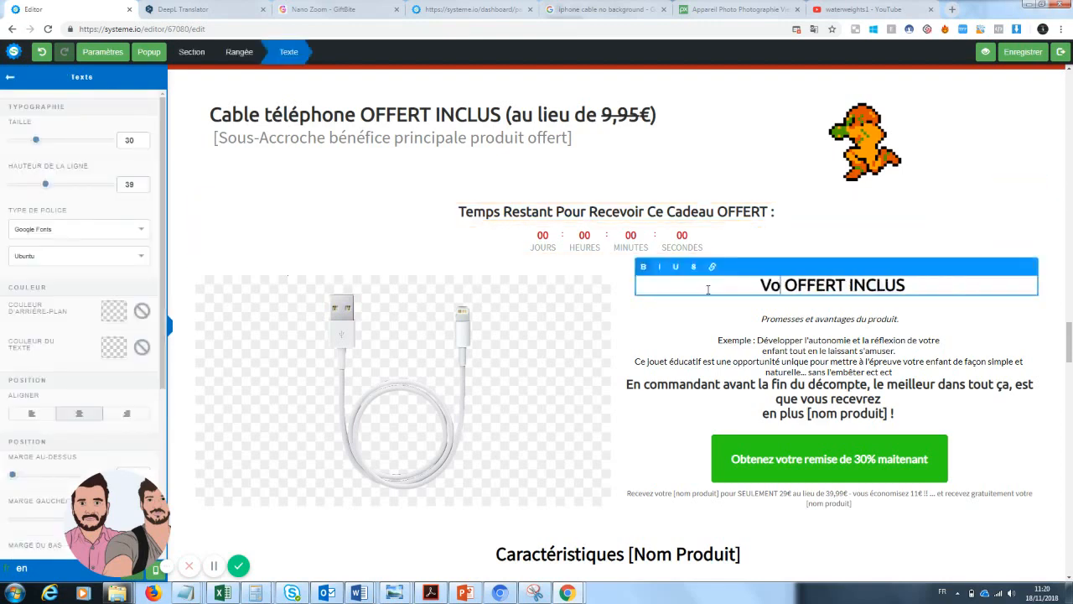
{"action": "type", "text": "le téléphone"}
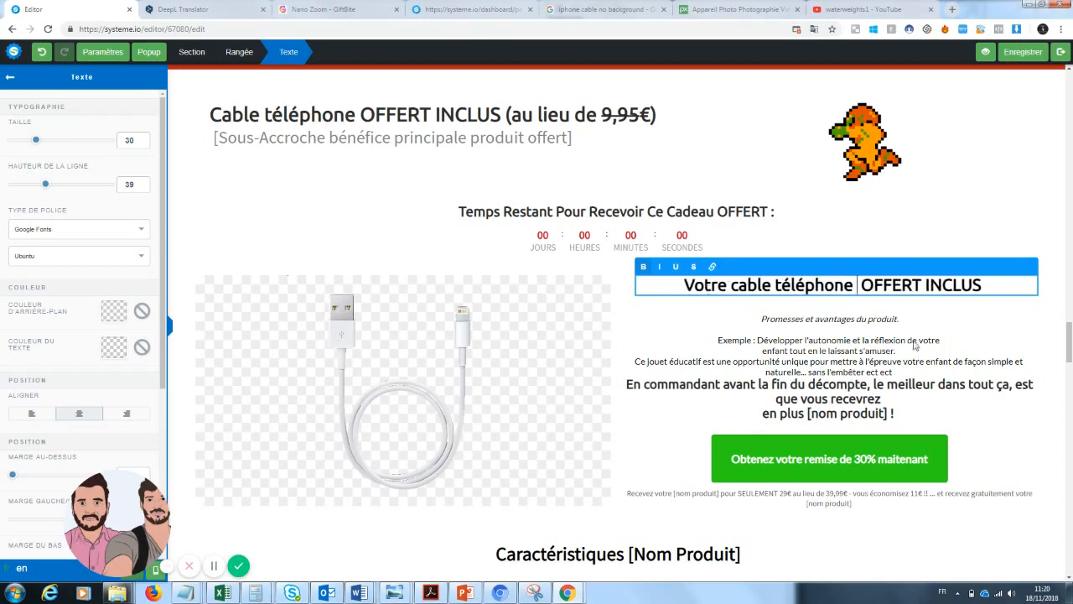
{"action": "left_click", "coordinate": [881, 322]}
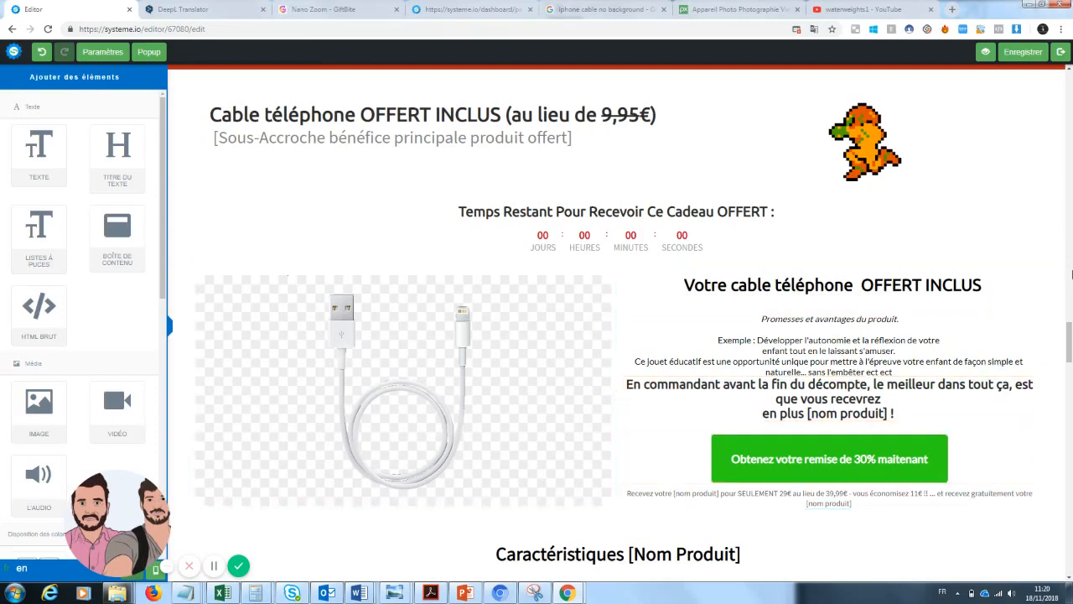
{"action": "left_click_drag", "start_coordinate": [1068, 340], "coordinate": [1070, 352]}
{"action": "scroll", "coordinate": [1070, 352], "scroll_direction": "down", "scroll_amount": 2}
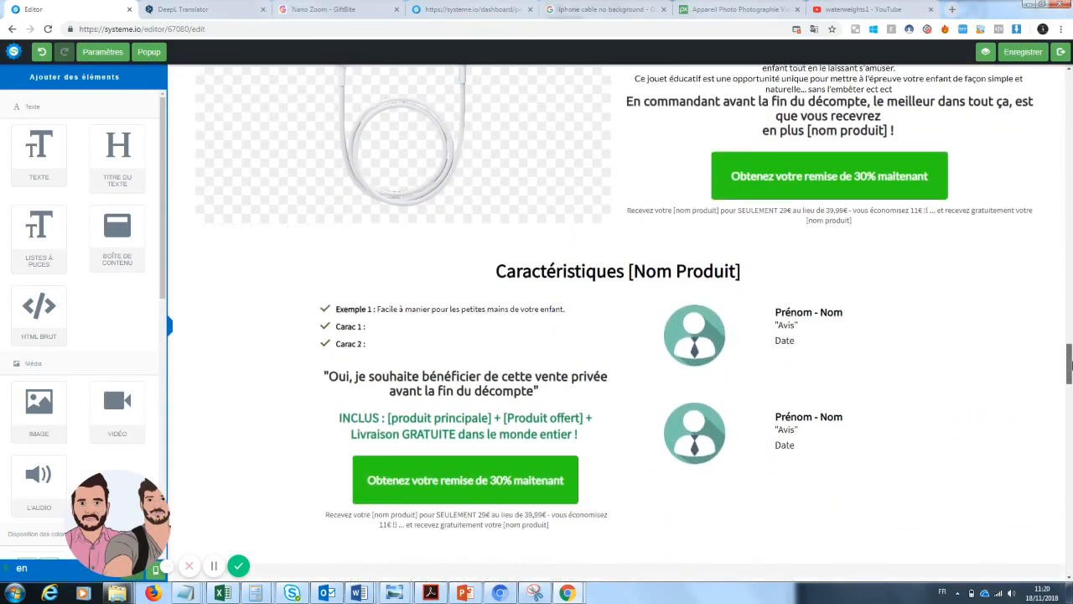
Step: Replace [Nom Produit] in the features heading with 'Cable téléphone', leaving the bullet list unchanged
{"action": "left_click", "coordinate": [698, 264]}
{"action": "left_click_drag", "start_coordinate": [741, 264], "coordinate": [619, 264]}
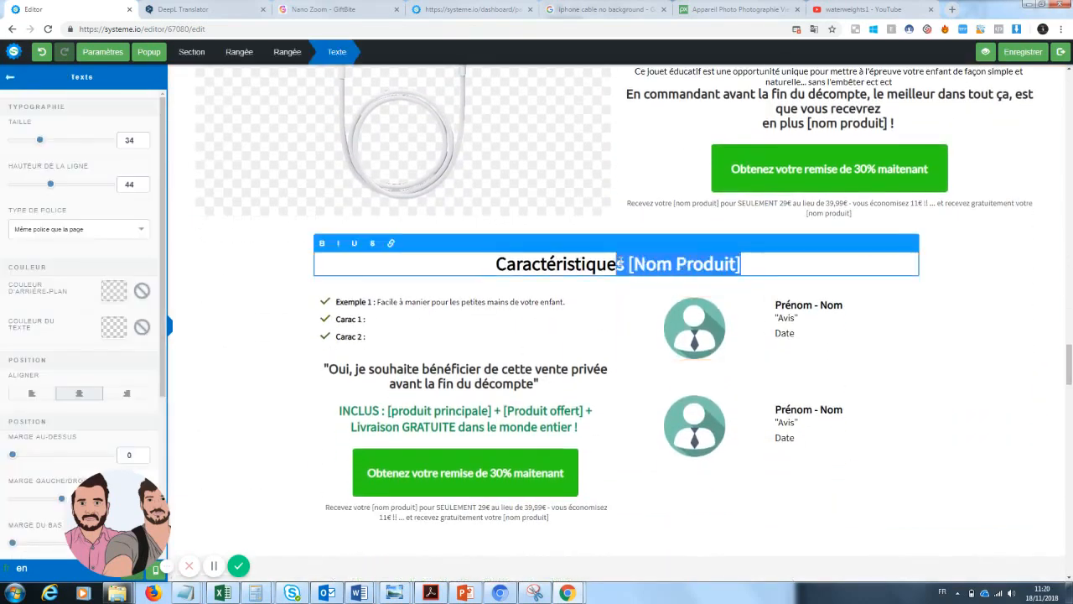
{"action": "type", "text": "Cable t"}
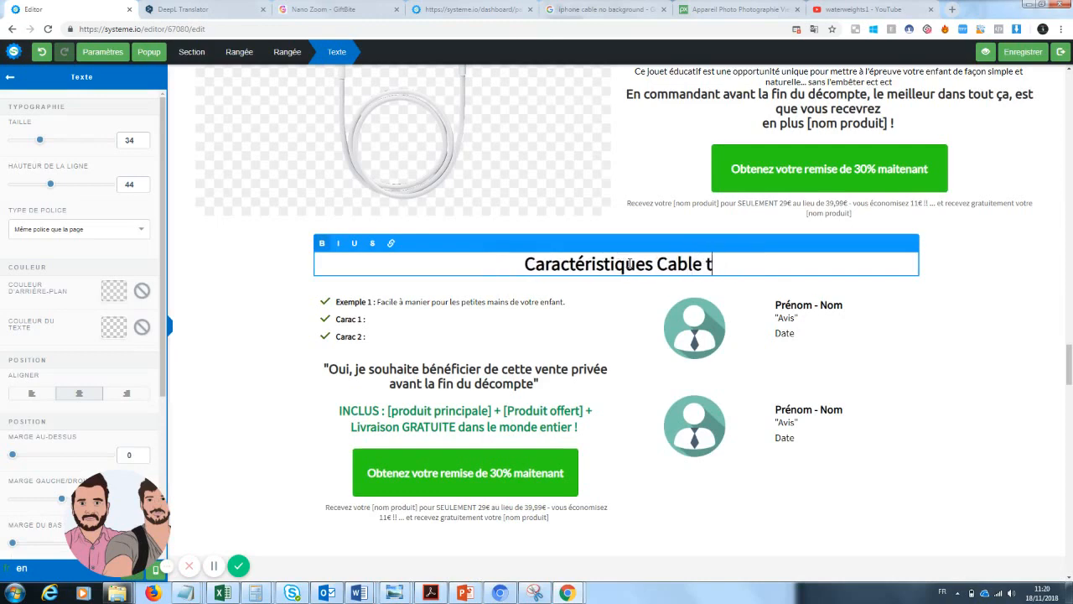
{"action": "type", "text": "éléphone"}
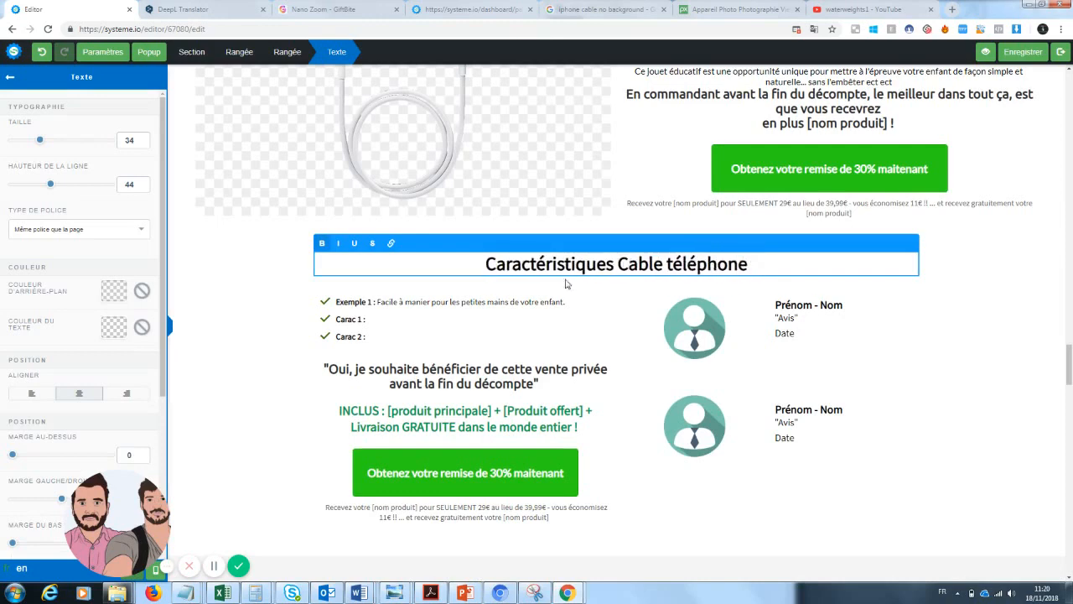
{"action": "left_click", "coordinate": [484, 317]}
{"action": "left_click", "coordinate": [418, 309]}
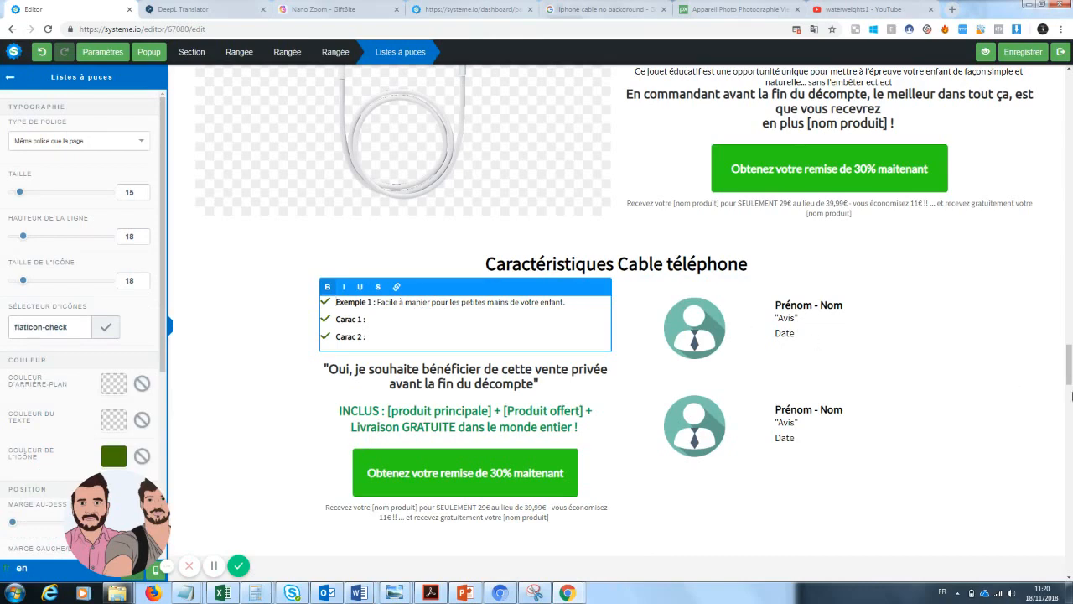
{"action": "left_click", "coordinate": [1054, 377]}
{"action": "left_click_drag", "start_coordinate": [1069, 372], "coordinate": [1069, 395]}
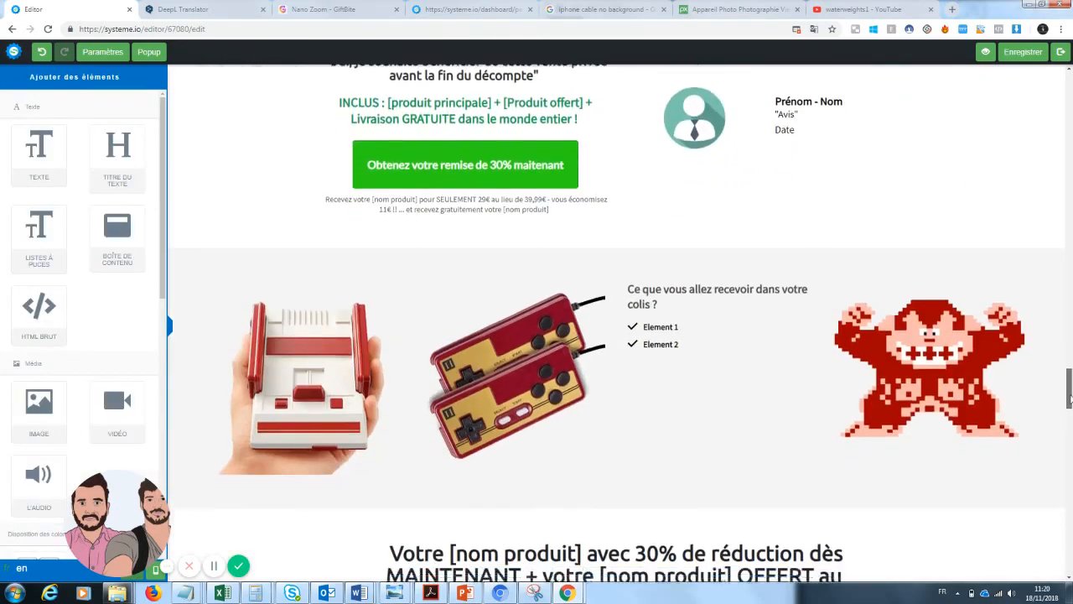
Step: Replace the console picture in the package section with the zoom lens photo
{"action": "left_click", "coordinate": [391, 268]}
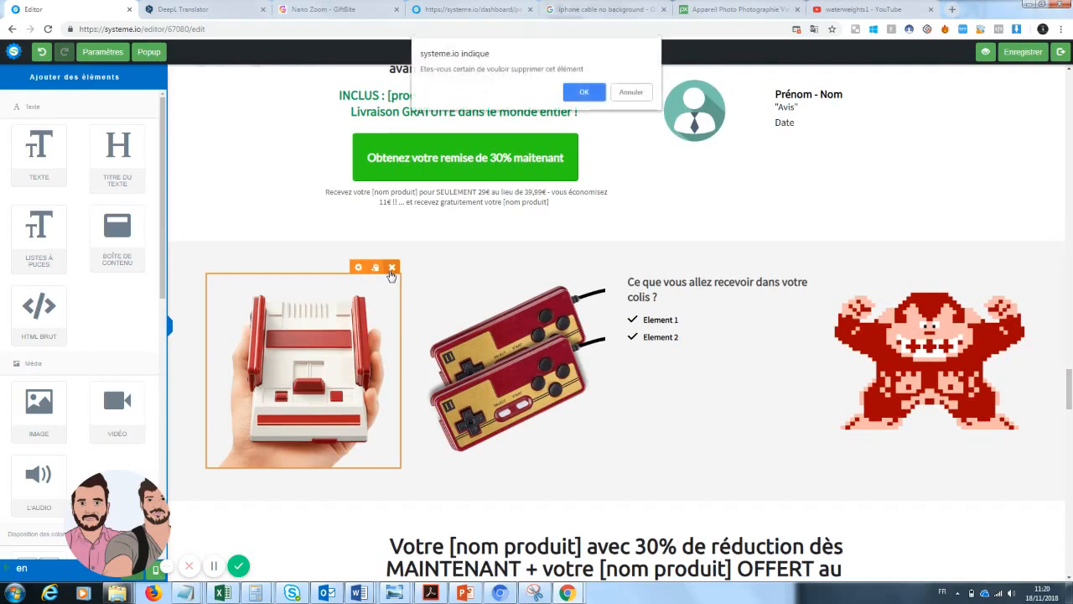
{"action": "left_click", "coordinate": [583, 92]}
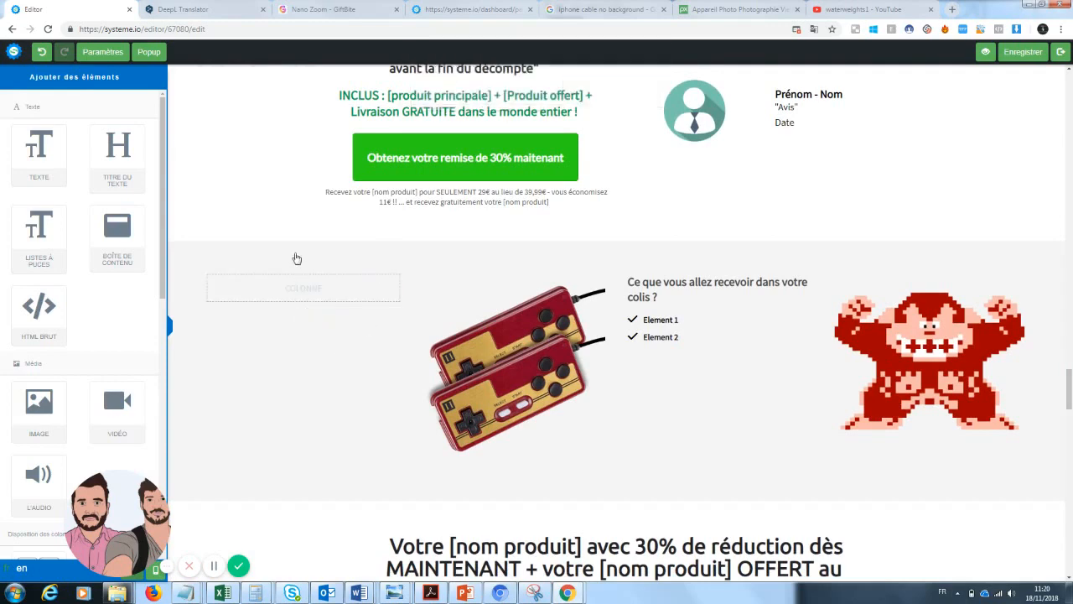
{"action": "left_click", "coordinate": [41, 51]}
{"action": "left_click", "coordinate": [376, 302]}
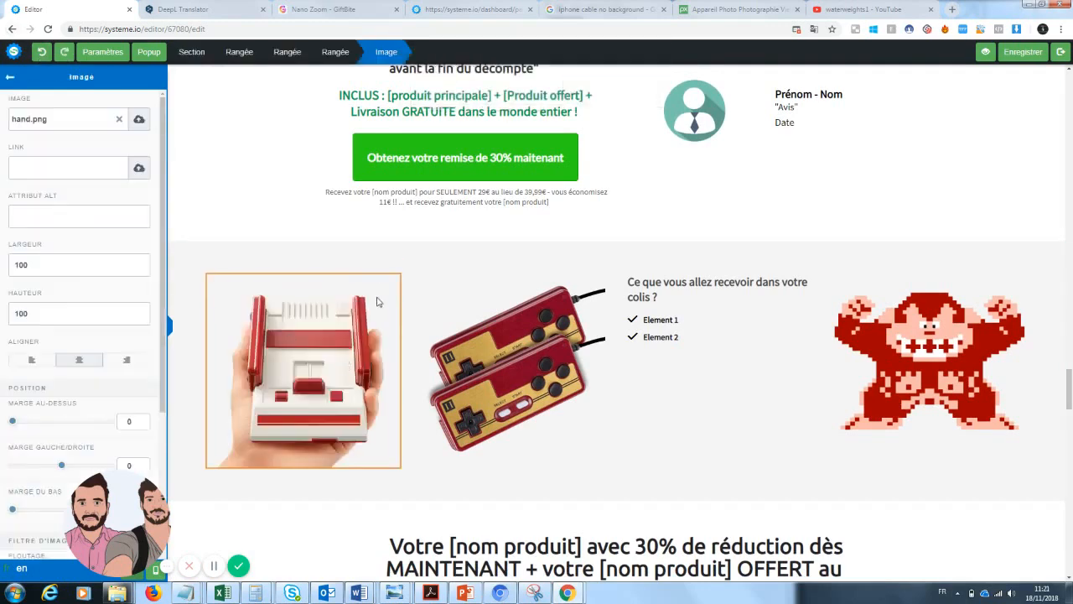
{"action": "left_click", "coordinate": [119, 119]}
{"action": "left_click", "coordinate": [138, 120]}
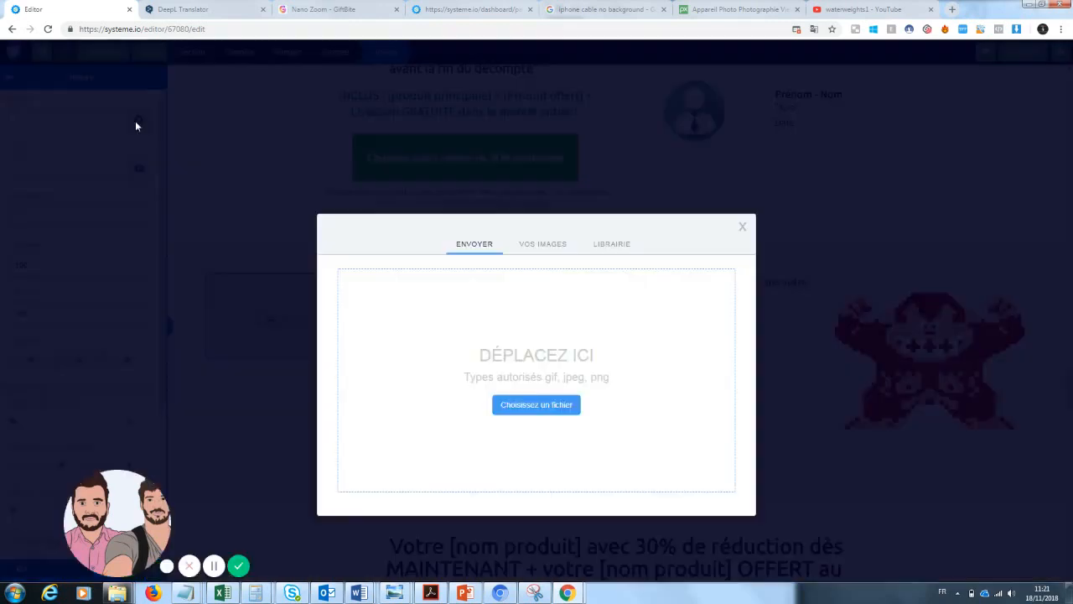
{"action": "left_click", "coordinate": [546, 247]}
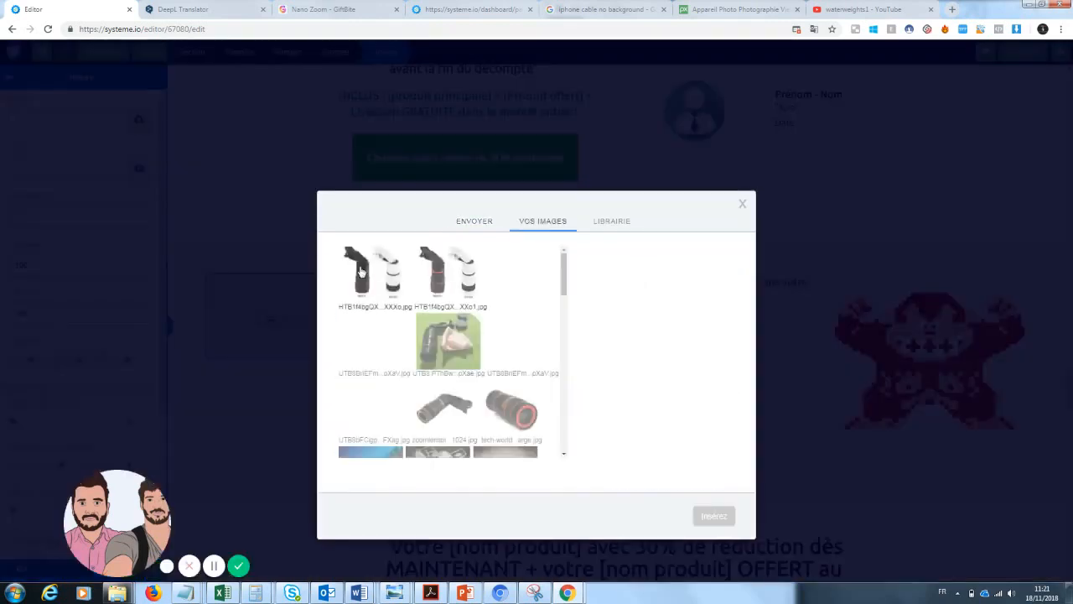
{"action": "left_click", "coordinate": [537, 432]}
{"action": "left_click", "coordinate": [713, 516]}
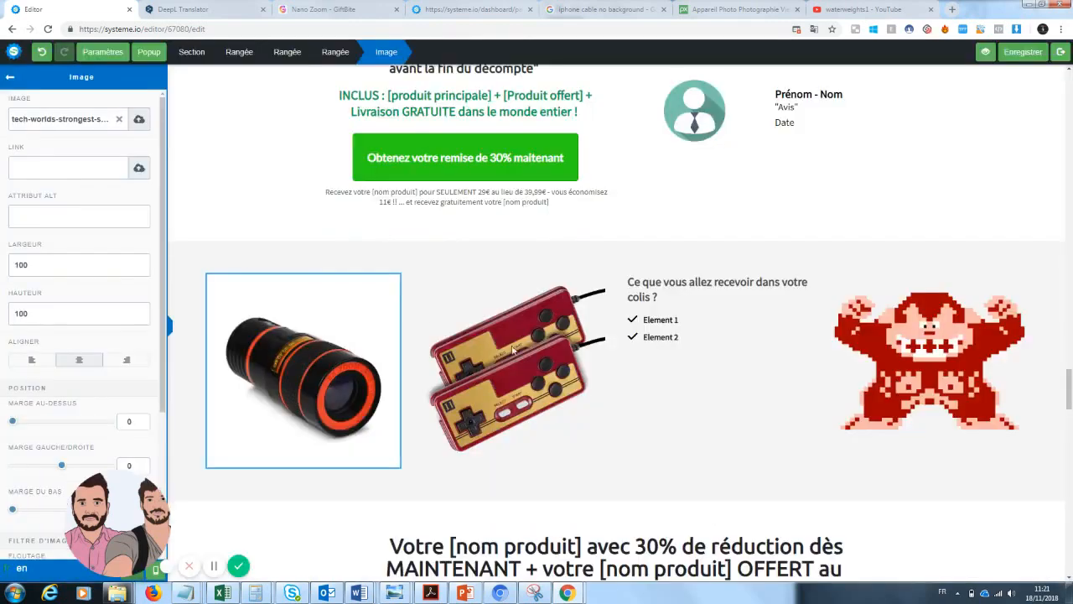
{"action": "left_click", "coordinate": [659, 429]}
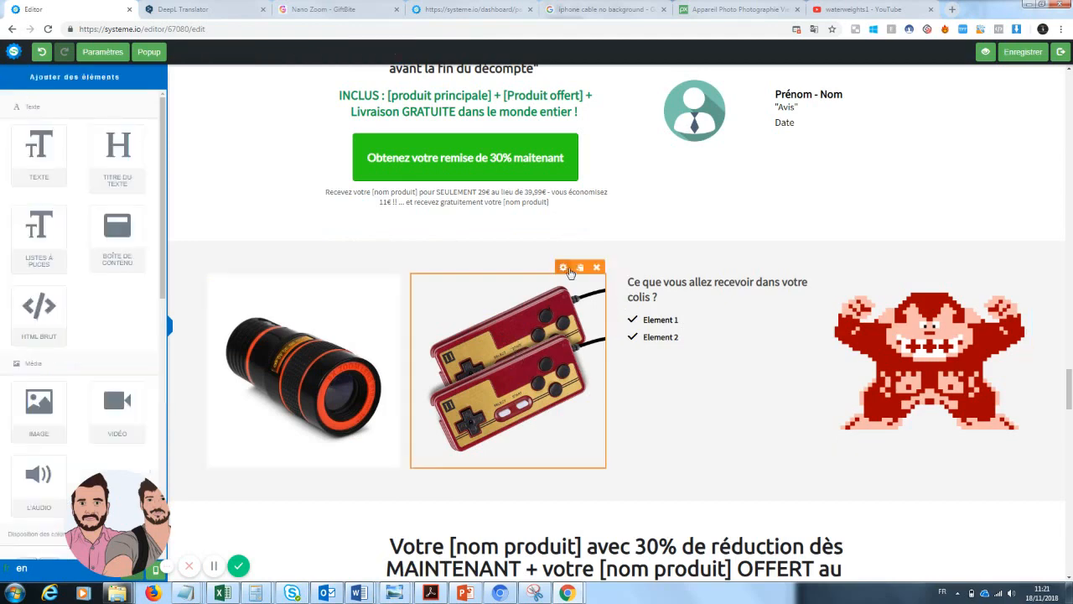
Step: Select and deselect the game controllers picture in the package row several times
{"action": "left_click", "coordinate": [570, 273]}
{"action": "left_click", "coordinate": [551, 332]}
{"action": "left_click", "coordinate": [563, 268]}
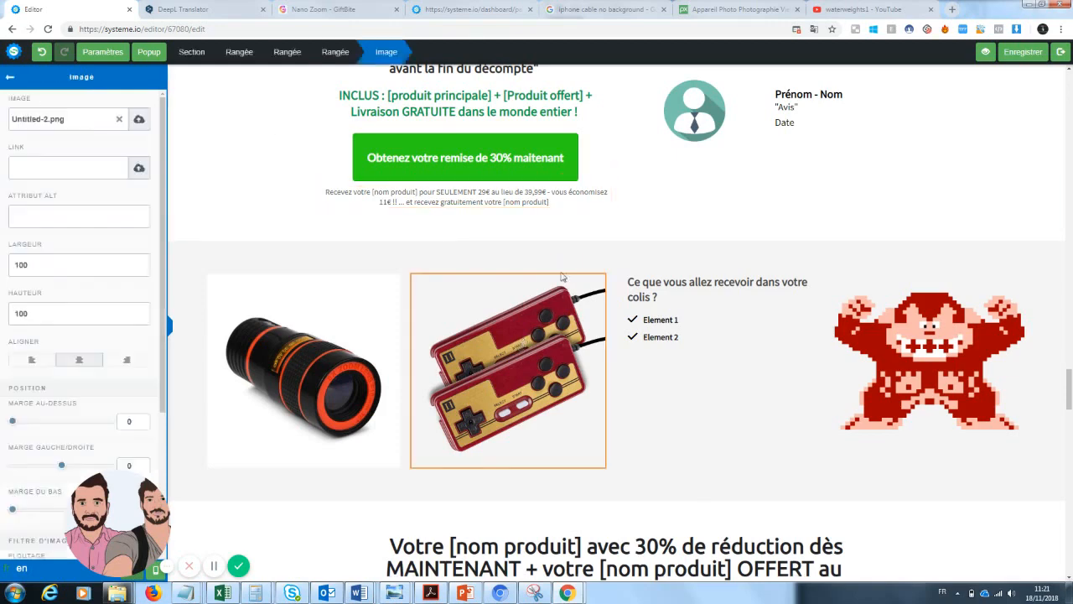
{"action": "left_click", "coordinate": [553, 321]}
{"action": "left_click", "coordinate": [557, 366]}
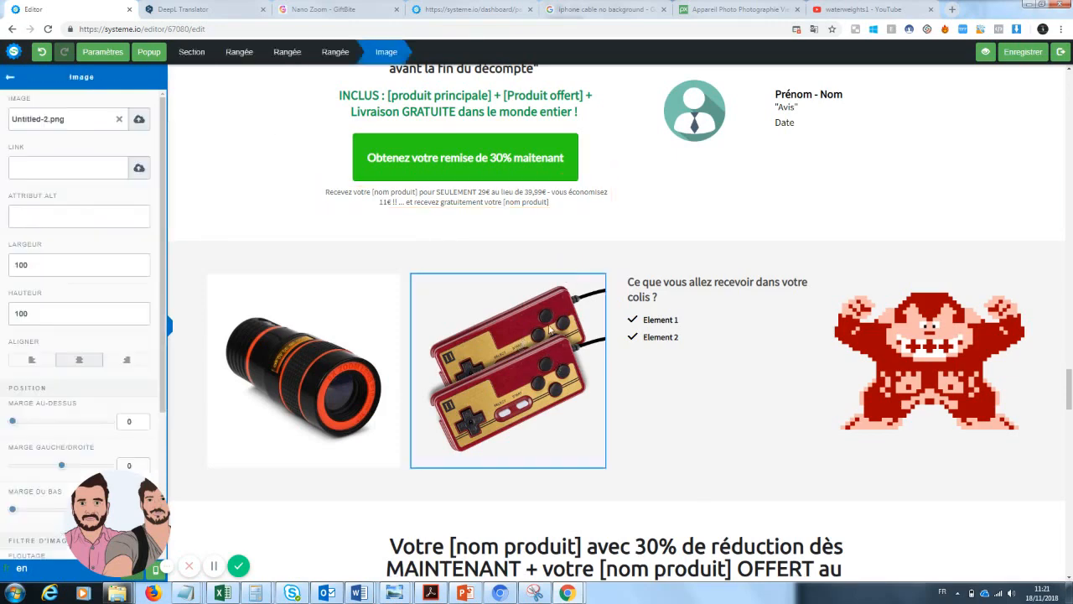
{"action": "left_click", "coordinate": [550, 330]}
{"action": "left_click", "coordinate": [547, 312]}
{"action": "left_click", "coordinate": [629, 403]}
Step: Swap the game controllers picture for the white kisspng cable image from uploaded images
{"action": "left_click", "coordinate": [564, 267]}
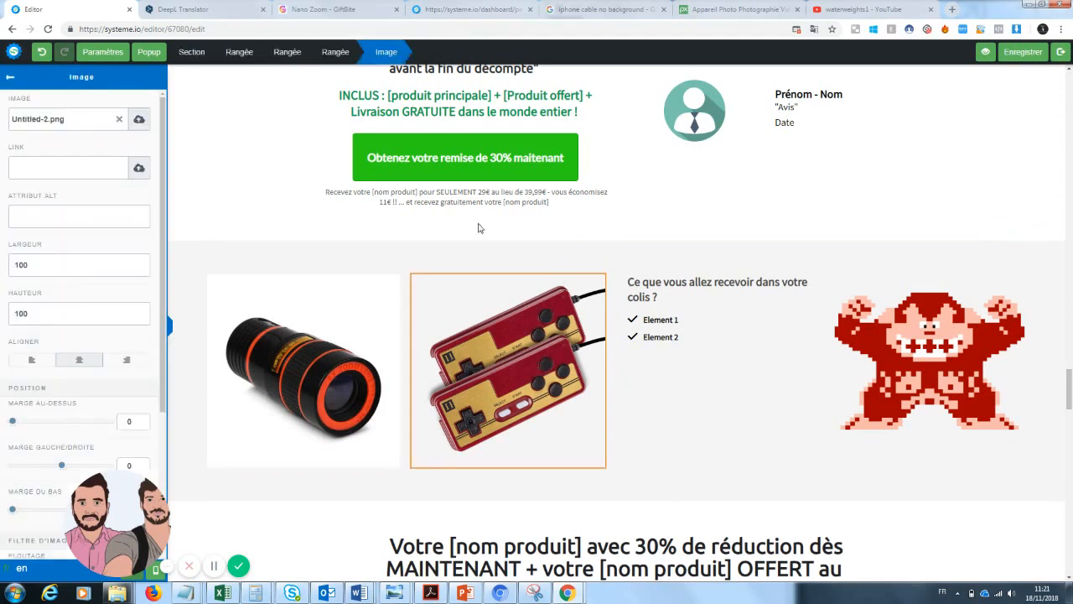
{"action": "left_click", "coordinate": [119, 123]}
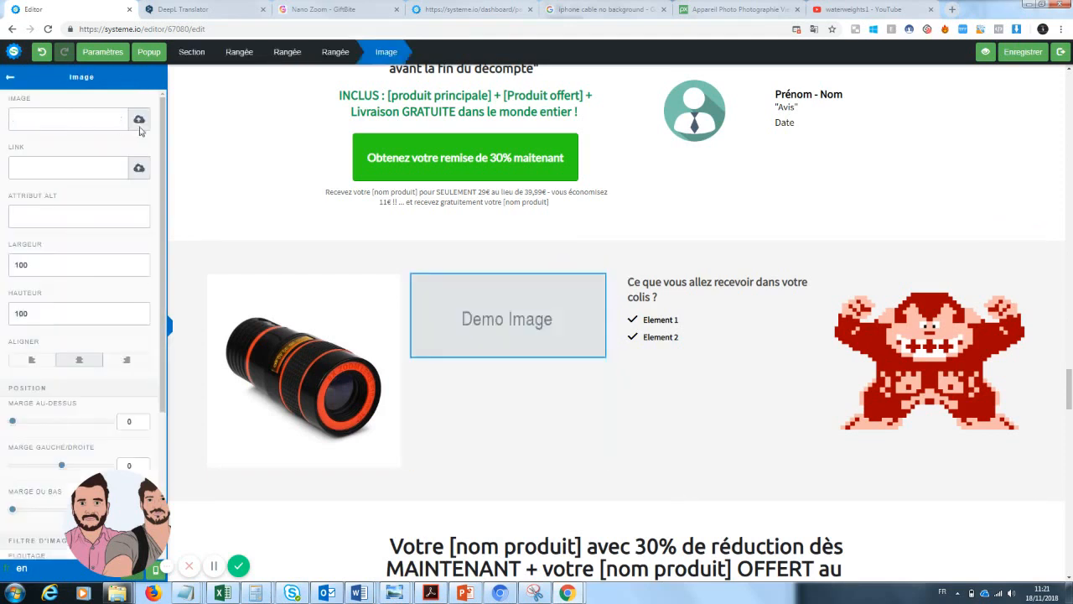
{"action": "left_click", "coordinate": [139, 121]}
{"action": "left_click", "coordinate": [541, 244]}
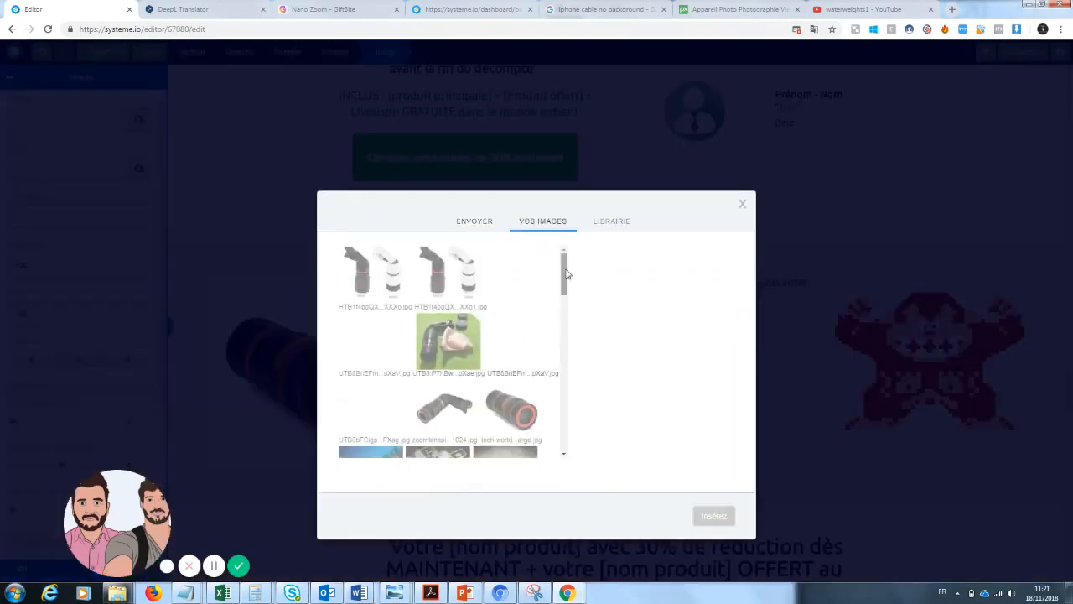
{"action": "left_click_drag", "start_coordinate": [565, 279], "coordinate": [565, 299]}
{"action": "left_click", "coordinate": [437, 405]}
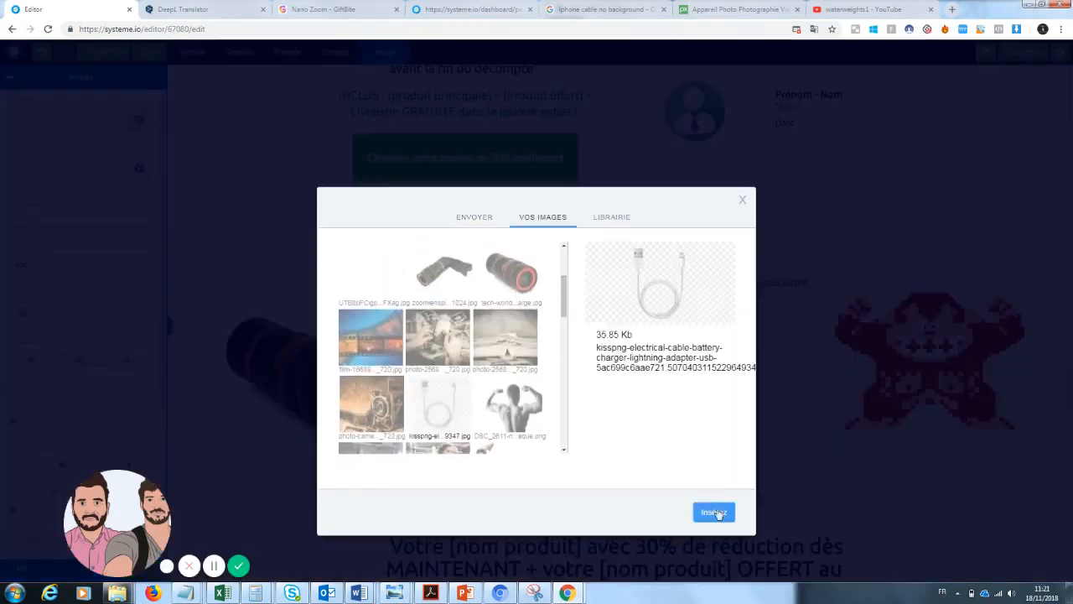
{"action": "left_click", "coordinate": [715, 513]}
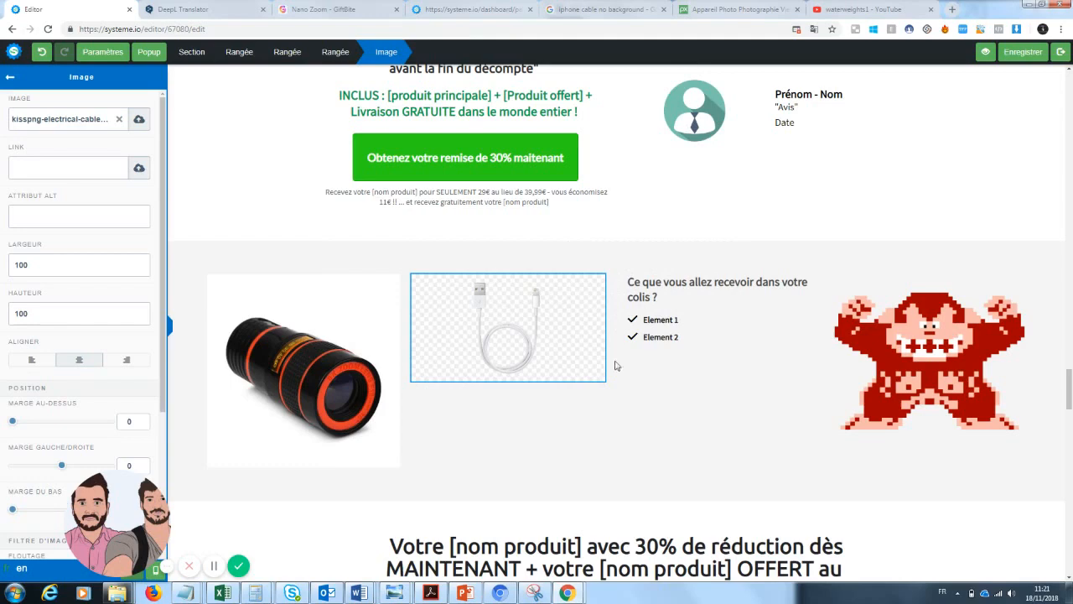
{"action": "left_click", "coordinate": [784, 539]}
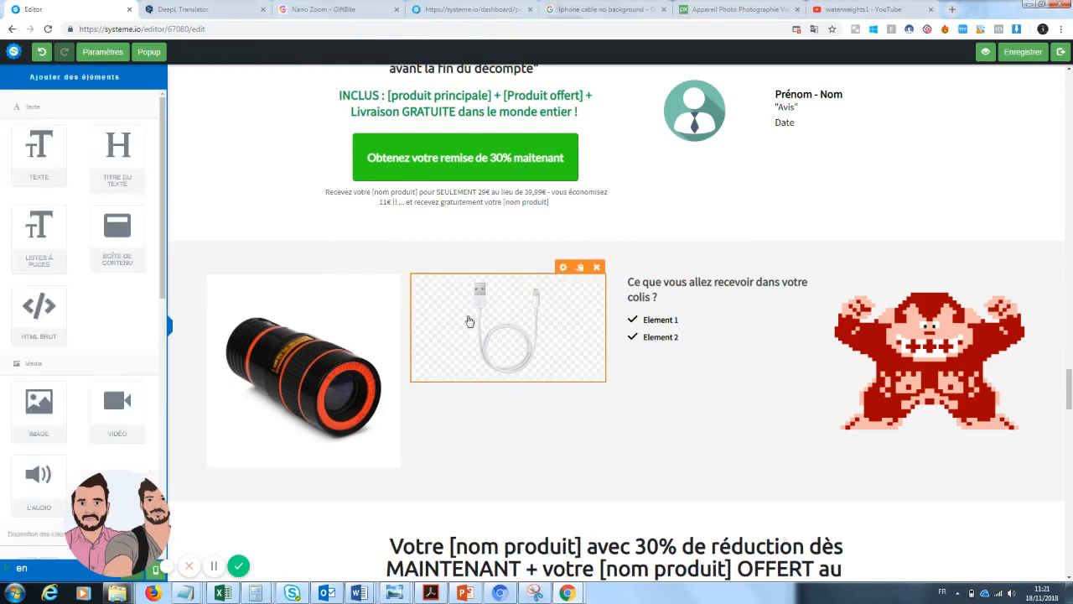
{"action": "left_click", "coordinate": [1057, 215]}
{"action": "left_click", "coordinate": [1067, 341]}
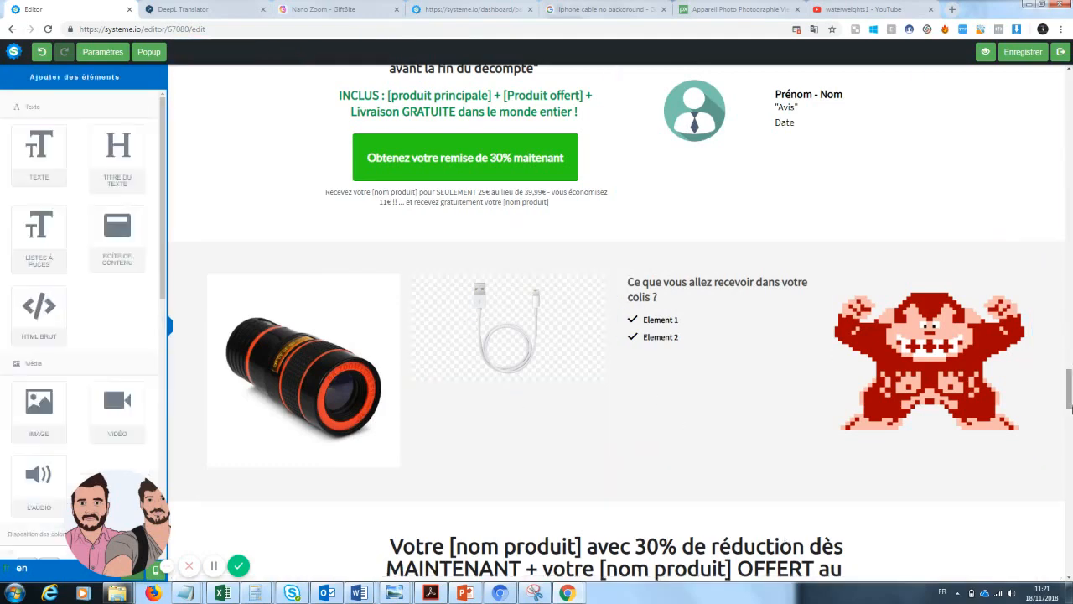
{"action": "mouse_move", "coordinate": [1070, 406]}
{"action": "left_mouse_down"}
{"action": "mouse_move", "coordinate": [1070, 341]}
{"action": "mouse_move", "coordinate": [1070, 402]}
{"action": "mouse_move", "coordinate": [1070, 386]}
{"action": "left_mouse_up"}
Step: Change the package list items to 'Zoom pro x1' and 'Cable téléphone'
{"action": "left_click", "coordinate": [683, 427]}
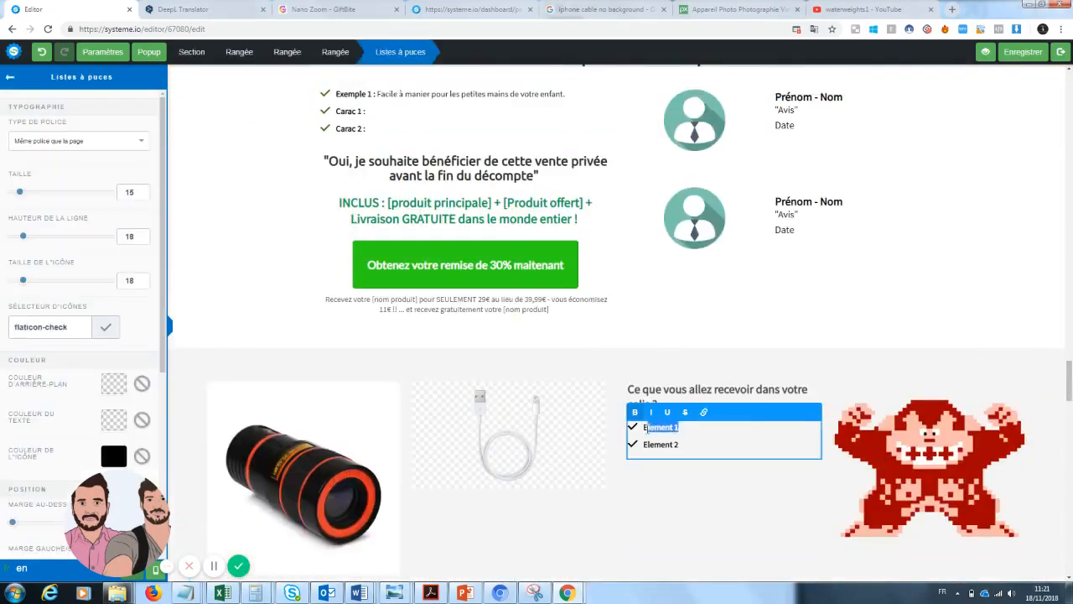
{"action": "key", "text": "BackSpace"}
{"action": "left_click", "coordinate": [671, 466]}
{"action": "left_click", "coordinate": [684, 446]}
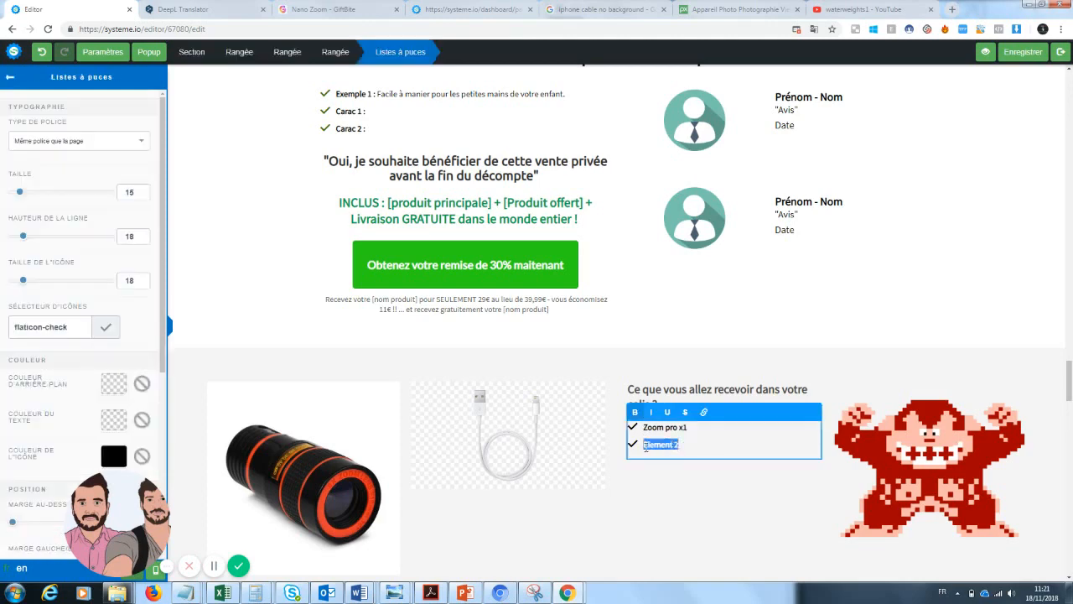
{"action": "type", "text": "Cable téléphone"}
Step: Replace the pixel-art Donkey Kong image with the old books photo from uploaded images
{"action": "left_click", "coordinate": [912, 426]}
{"action": "left_click", "coordinate": [962, 471]}
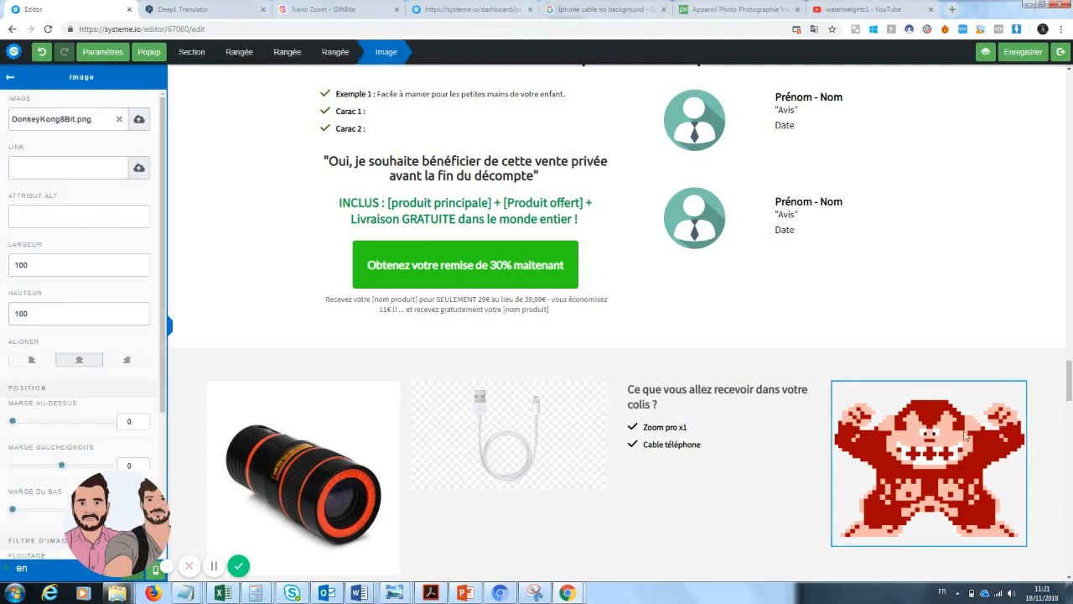
{"action": "left_click", "coordinate": [971, 433]}
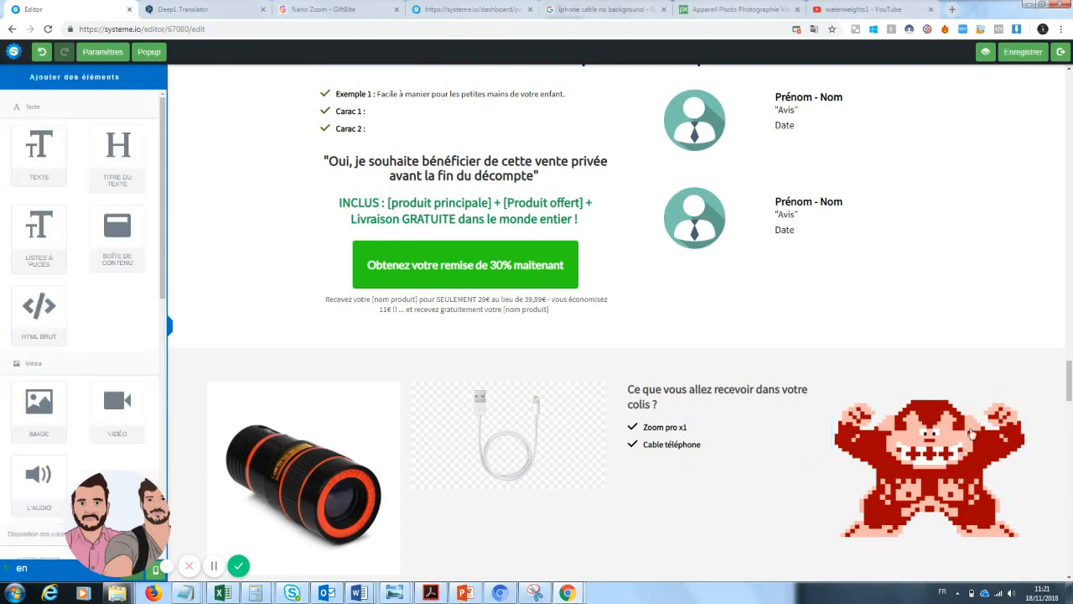
{"action": "left_click", "coordinate": [889, 439]}
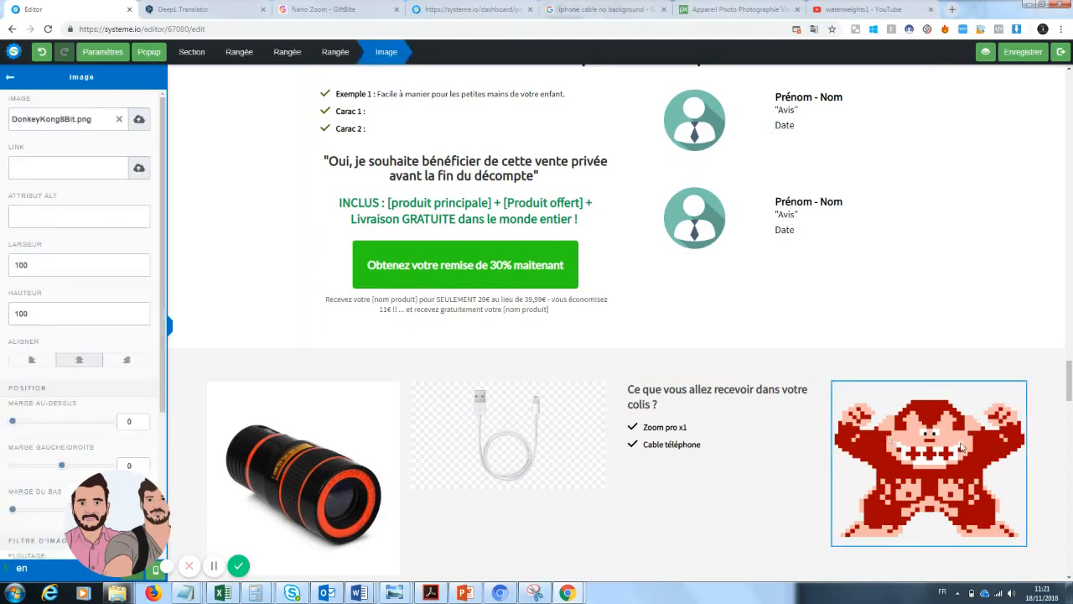
{"action": "left_click", "coordinate": [138, 120]}
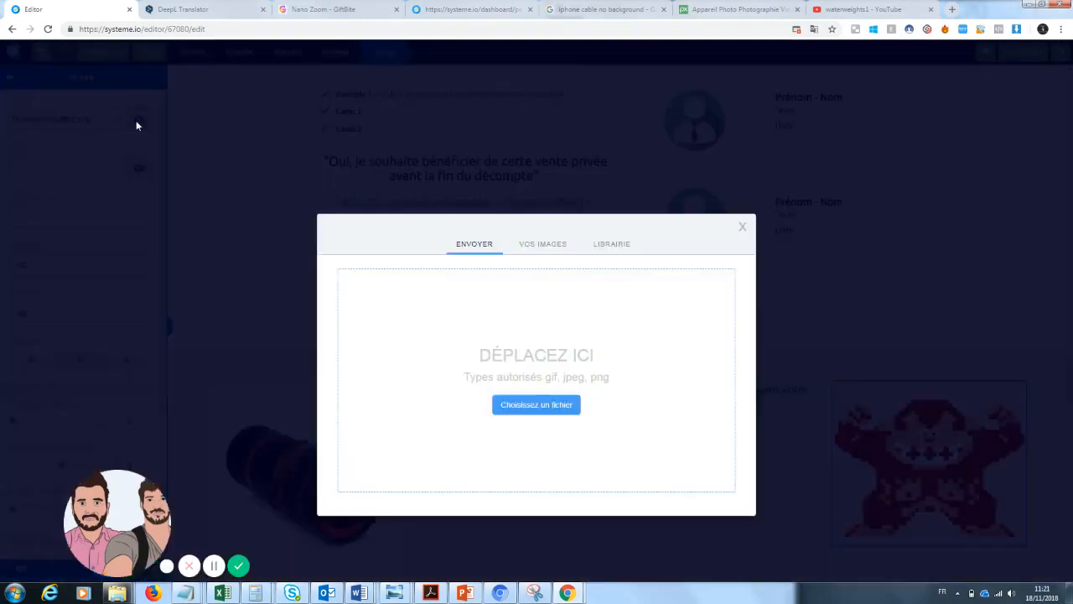
{"action": "left_click", "coordinate": [538, 244]}
{"action": "left_click_drag", "start_coordinate": [565, 285], "coordinate": [563, 317]}
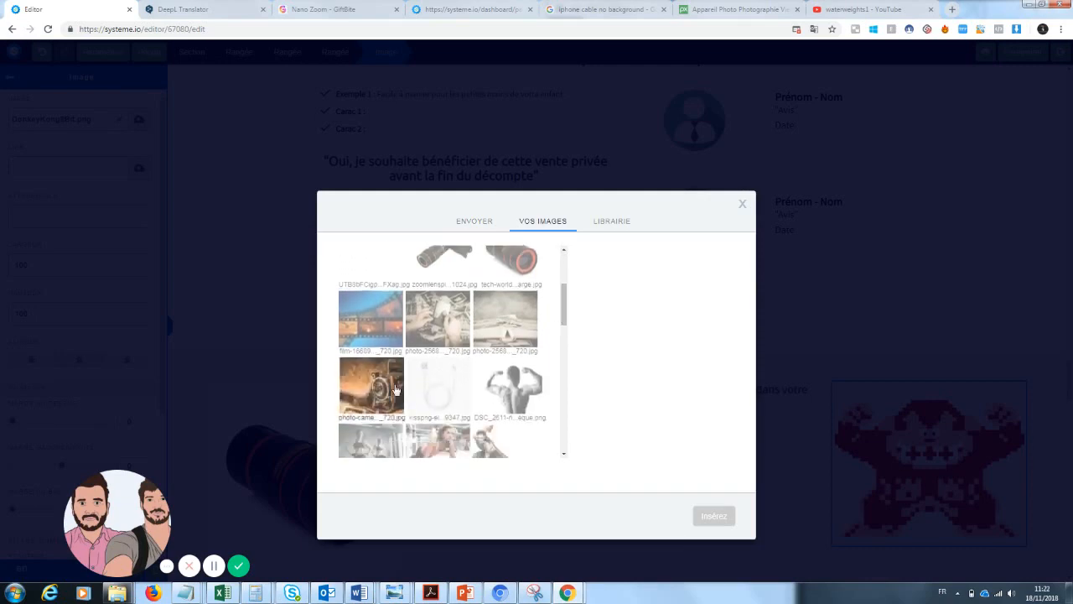
{"action": "left_click", "coordinate": [503, 317]}
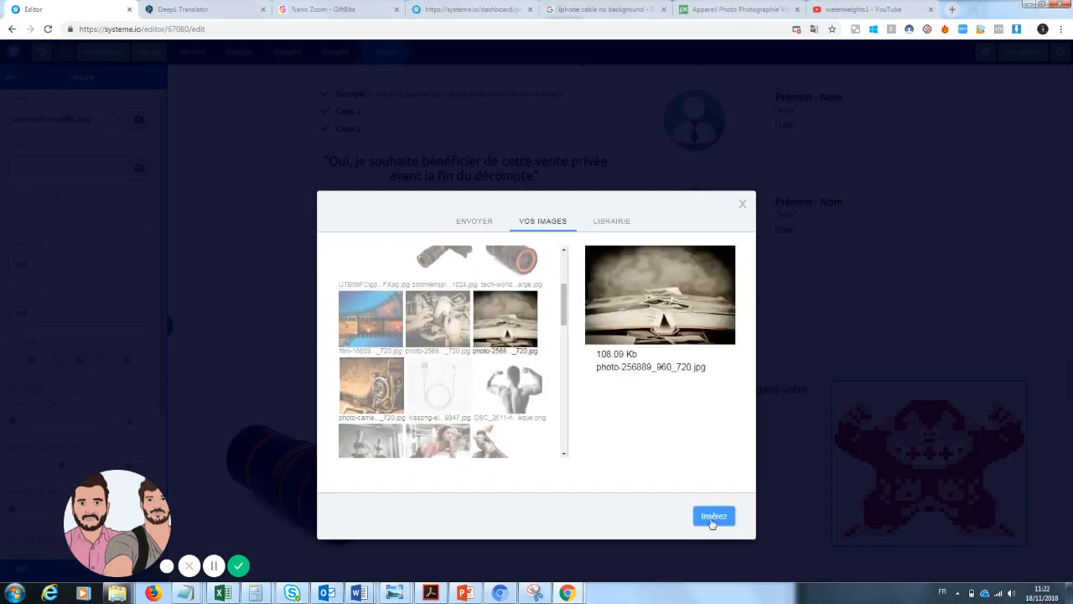
{"action": "left_click", "coordinate": [712, 516]}
{"action": "left_click", "coordinate": [962, 233]}
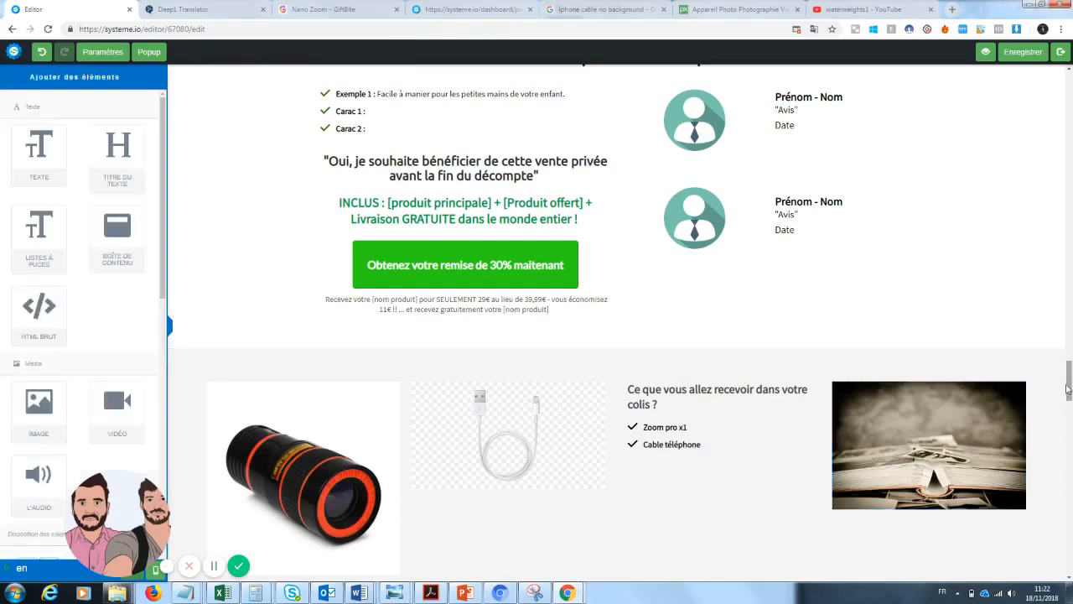
{"action": "left_click_drag", "start_coordinate": [1069, 382], "coordinate": [1069, 322]}
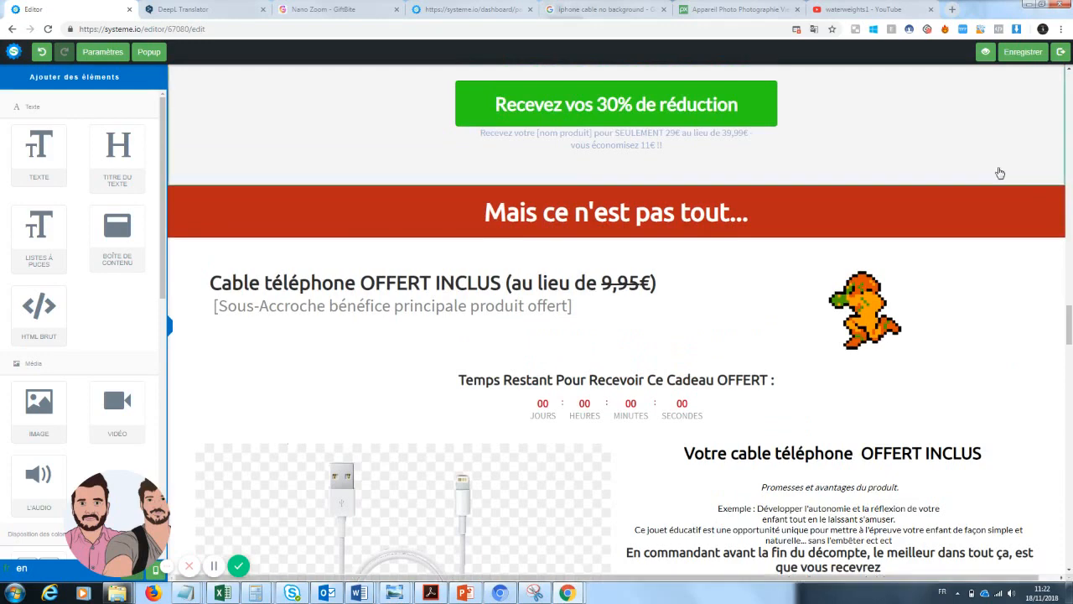
Step: Delete the red 'Mais ce n'est pas tout' banner, the Cable téléphone section and the Caractéristiques section
{"action": "left_click", "coordinate": [1057, 180]}
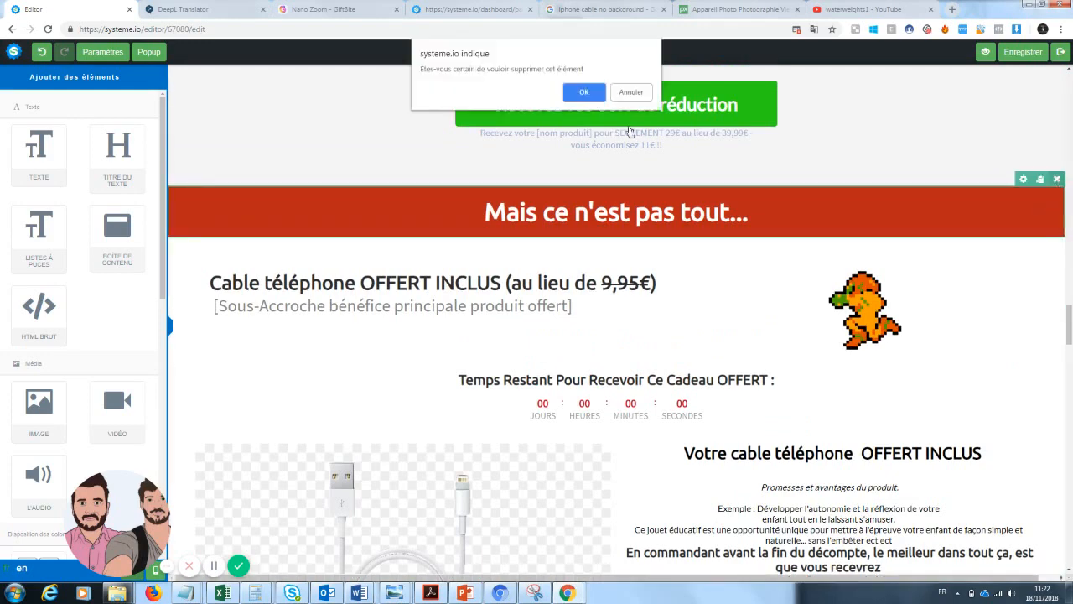
{"action": "left_click", "coordinate": [597, 98]}
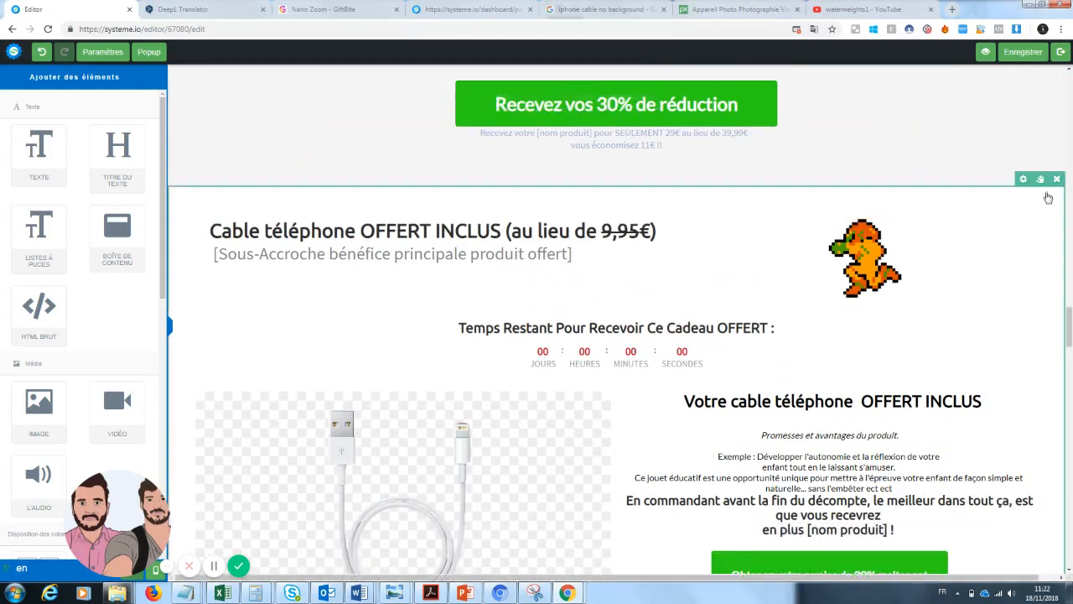
{"action": "left_click", "coordinate": [1057, 180]}
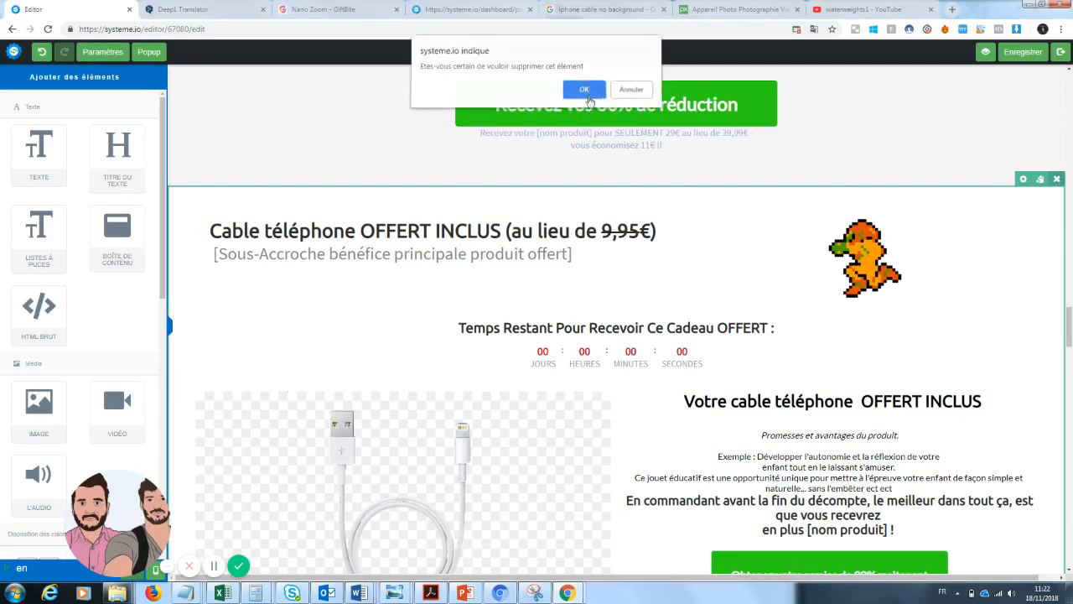
{"action": "left_click", "coordinate": [591, 93]}
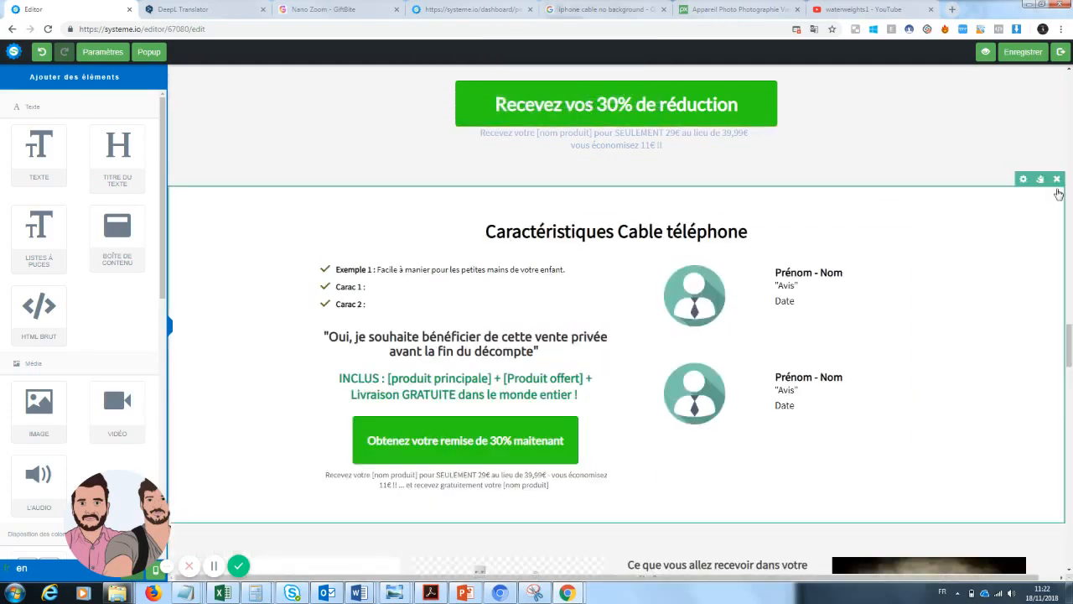
{"action": "left_click", "coordinate": [1057, 180]}
{"action": "left_click", "coordinate": [591, 93]}
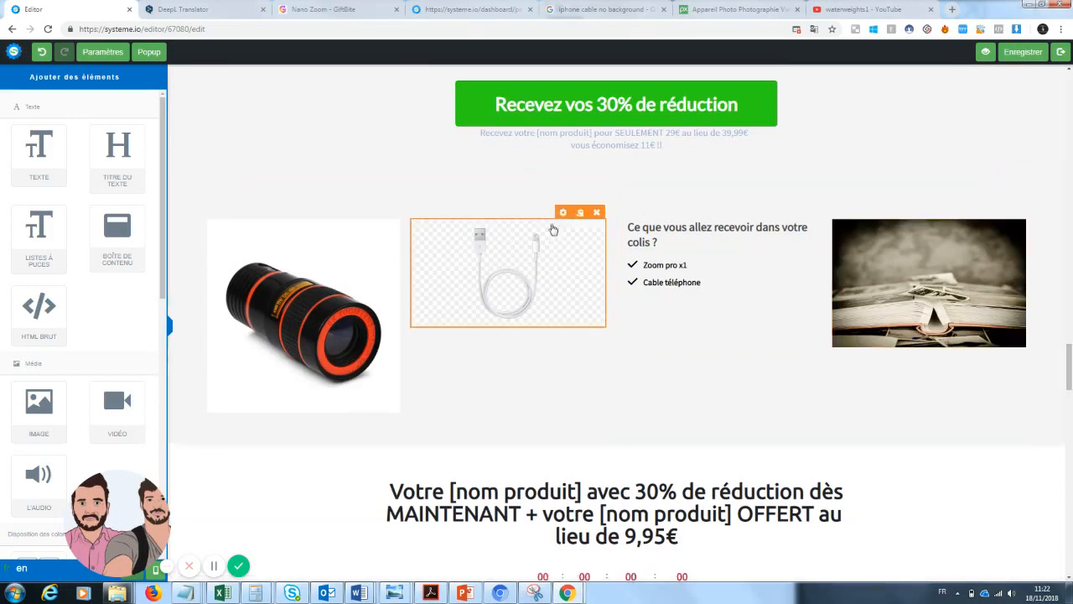
Step: Remove the cable image from the package row and erase 'Cable téléphone' from the list
{"action": "left_click", "coordinate": [596, 212]}
{"action": "left_click", "coordinate": [584, 99]}
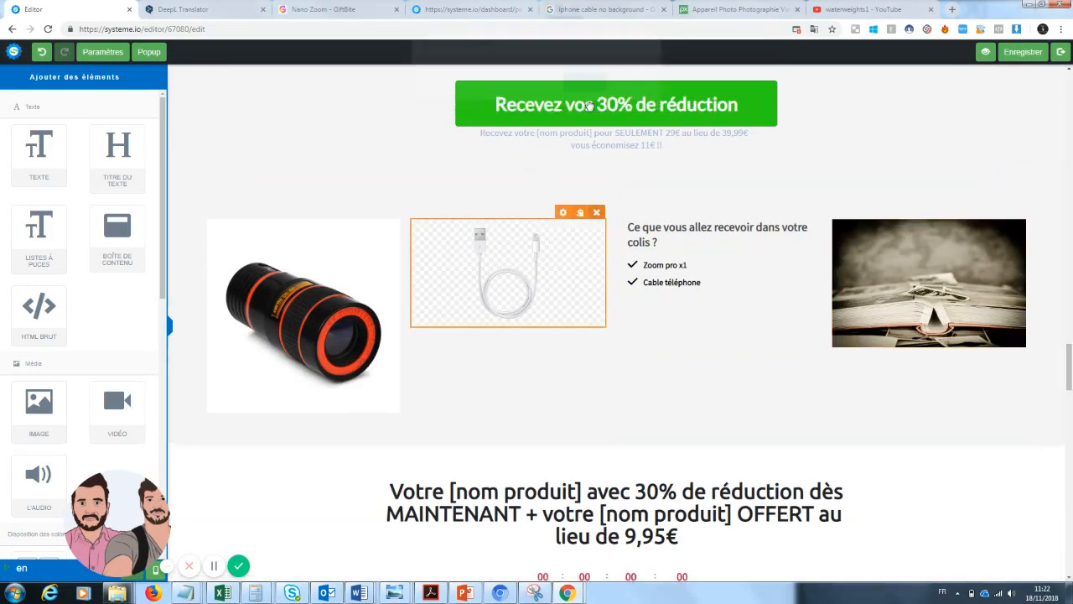
{"action": "left_click", "coordinate": [706, 285]}
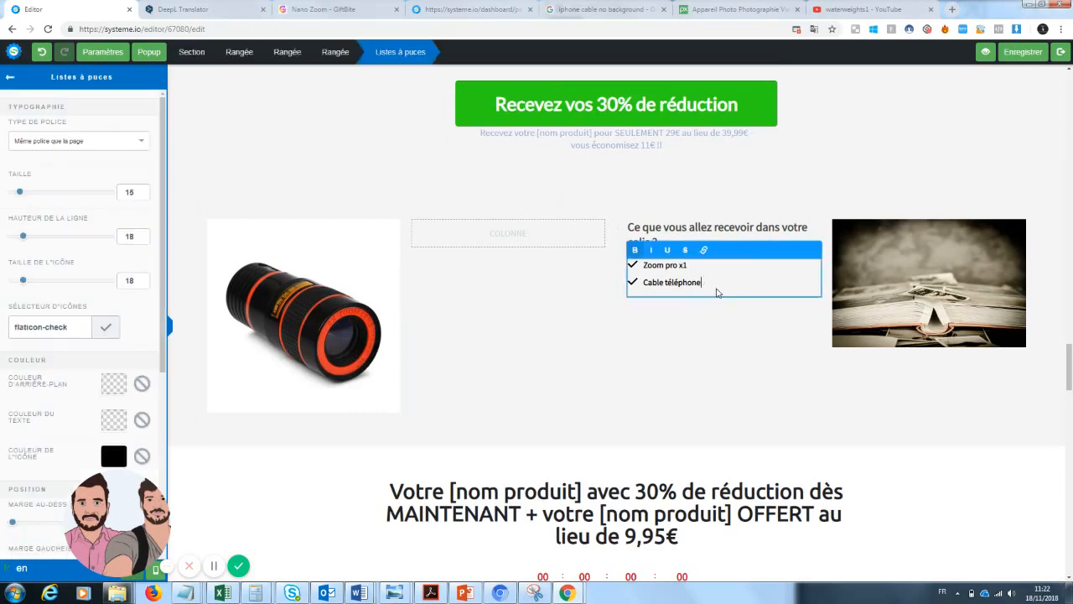
{"action": "left_click_drag", "start_coordinate": [713, 289], "coordinate": [631, 285]}
{"action": "key", "text": "BackSpace"}
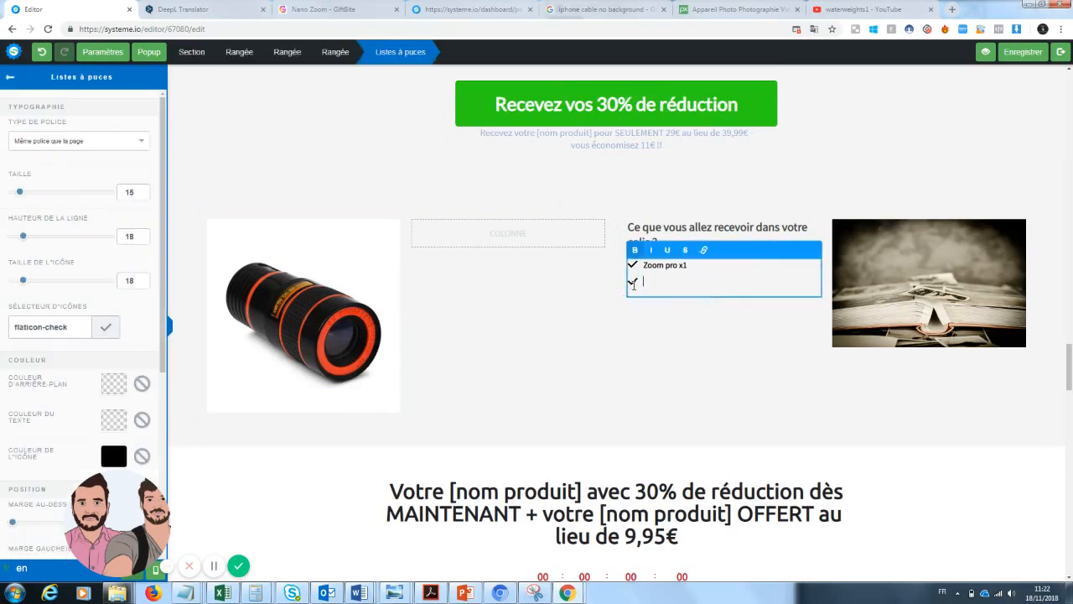
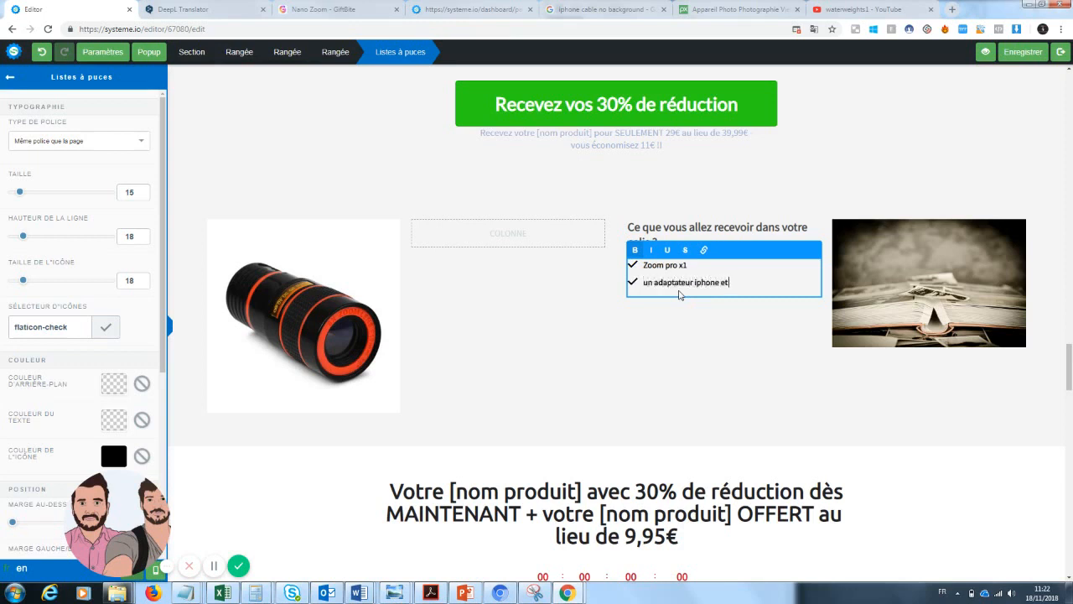
Step: Delete the 30% countdown offer section and the customer testimonials section, confirming each with OK
{"action": "left_click", "coordinate": [893, 422]}
{"action": "left_click_drag", "start_coordinate": [1069, 369], "coordinate": [1070, 400]}
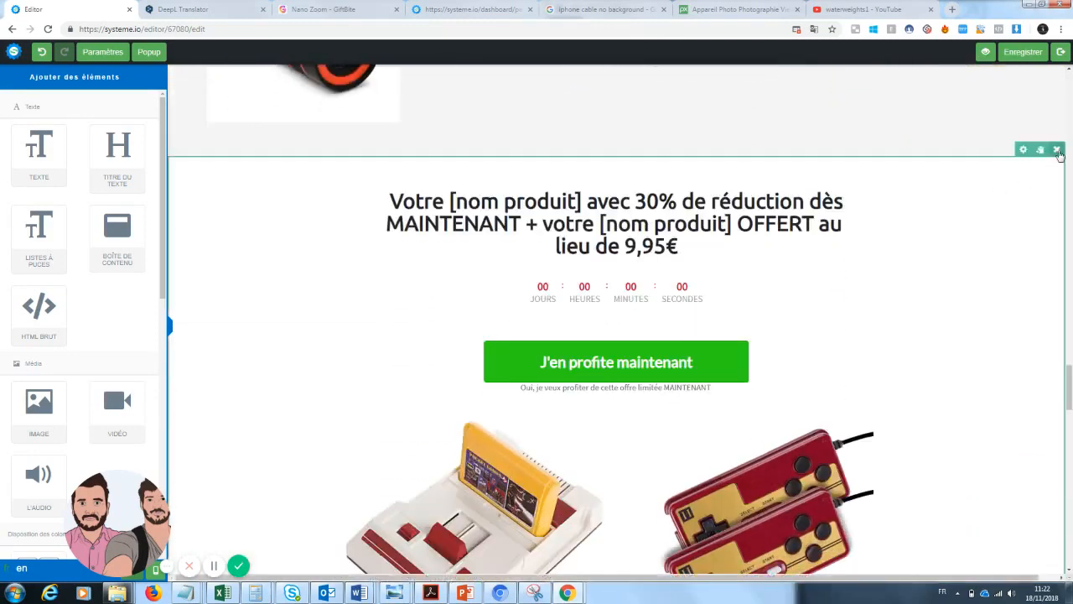
{"action": "left_click", "coordinate": [1057, 149]}
{"action": "left_click", "coordinate": [584, 92]}
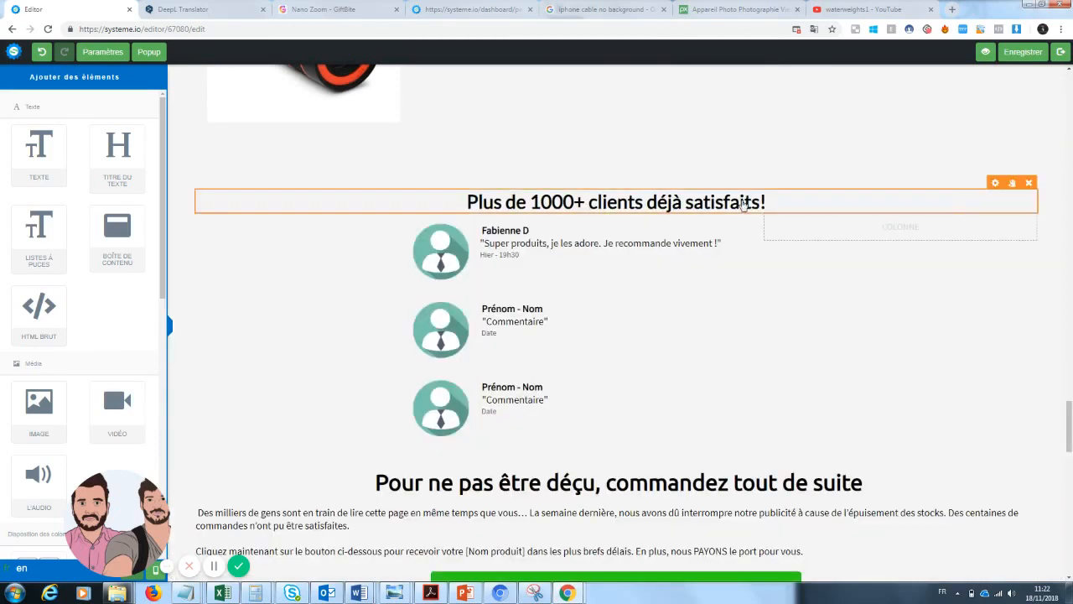
{"action": "left_click", "coordinate": [1056, 151]}
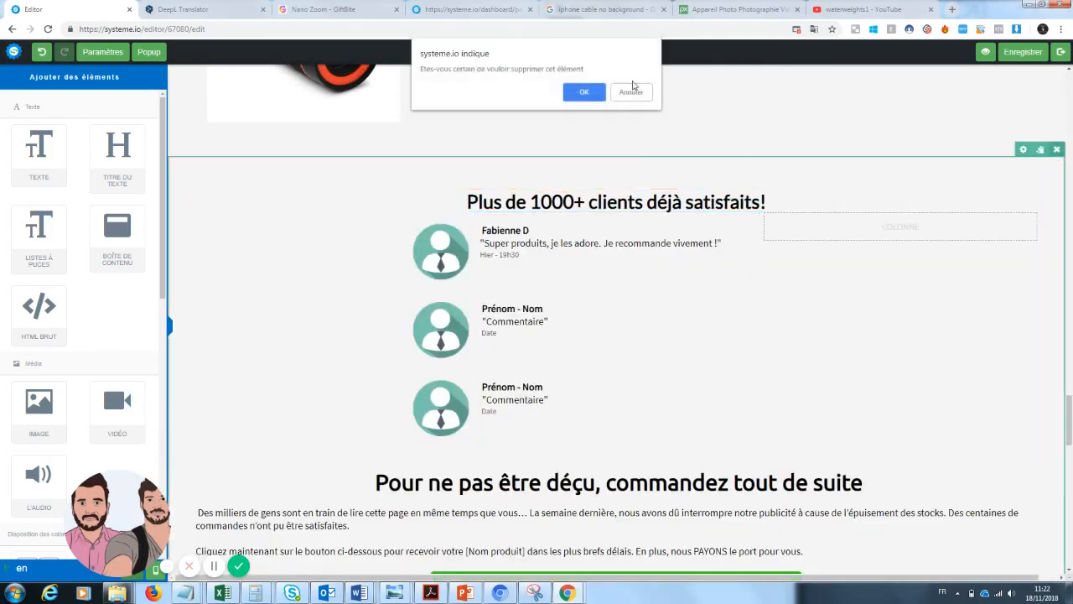
{"action": "left_click", "coordinate": [584, 93]}
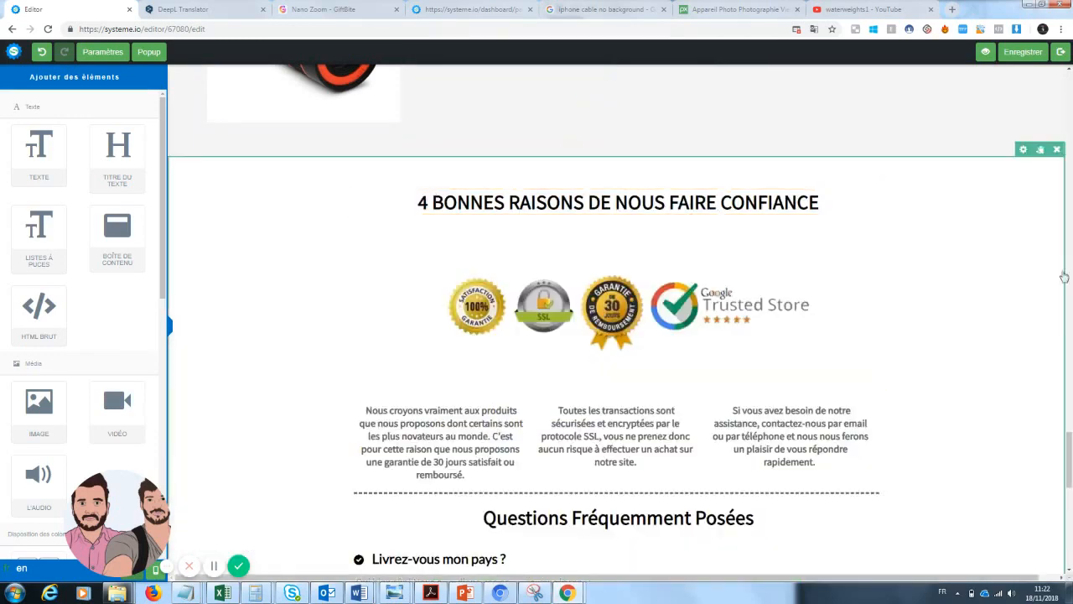
{"action": "left_click_drag", "start_coordinate": [1070, 451], "coordinate": [1069, 93]}
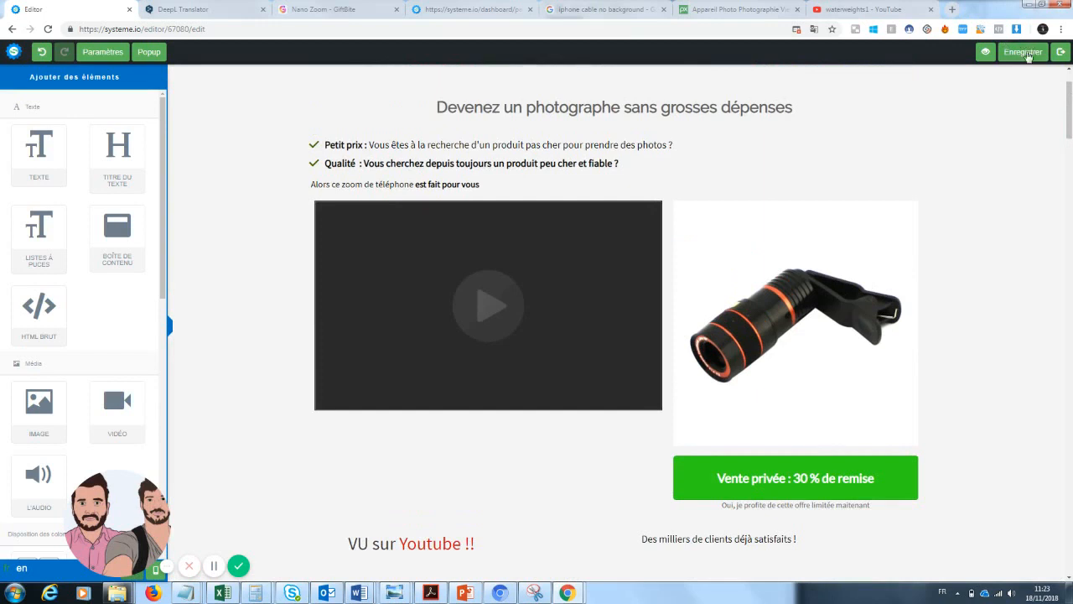
Step: Save the Zoom Pro sales page and scroll through its preview in a new tab
{"action": "left_click", "coordinate": [1027, 54]}
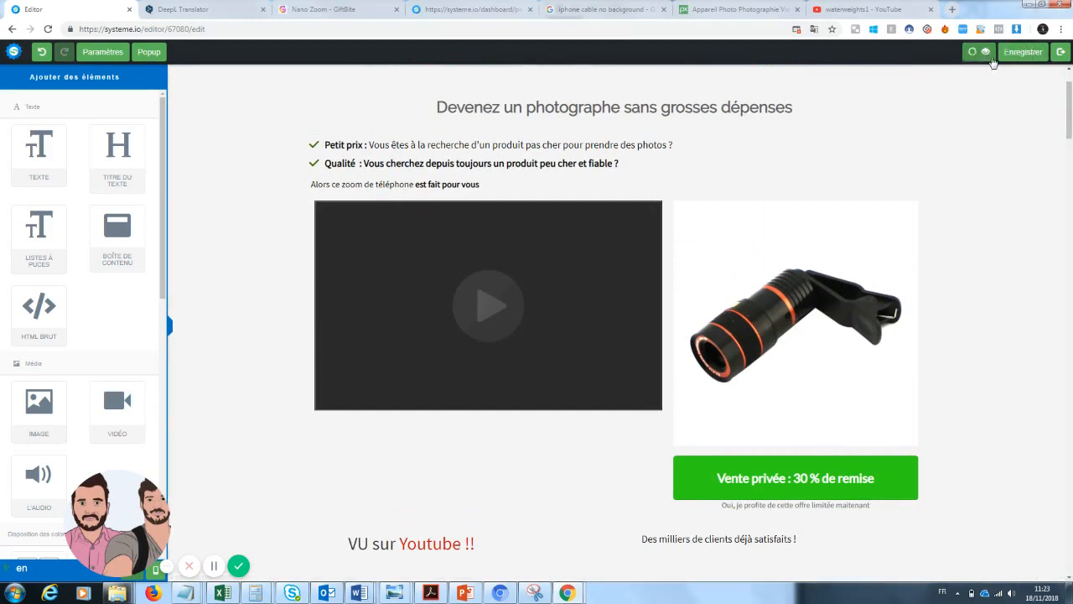
{"action": "left_click", "coordinate": [990, 55]}
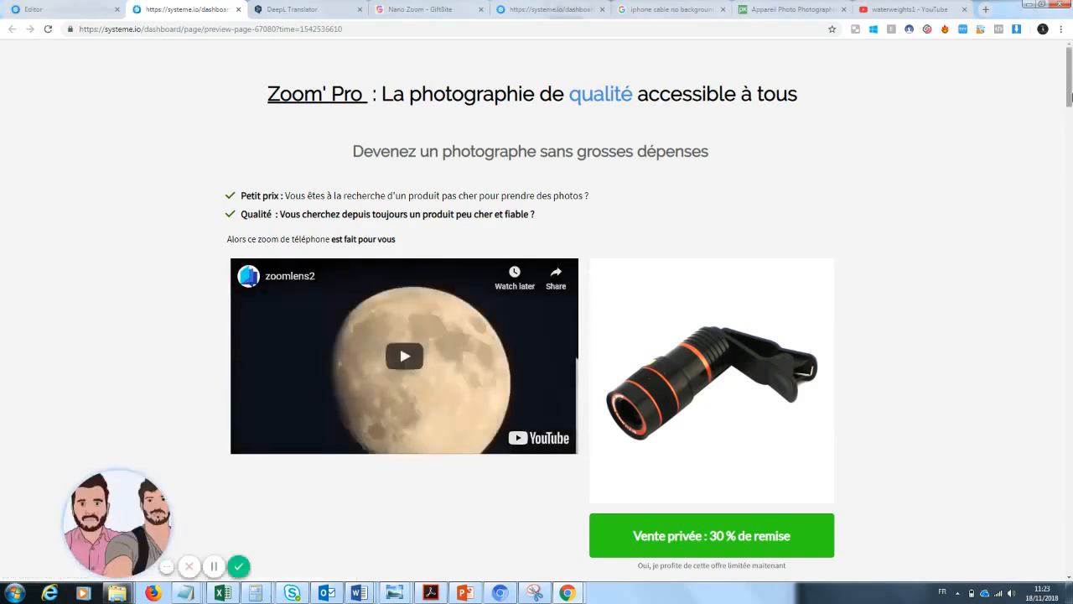
{"action": "left_click_drag", "start_coordinate": [1070, 98], "coordinate": [1066, 300]}
{"action": "scroll", "coordinate": [1069, 303], "scroll_direction": "down", "scroll_amount": 3}
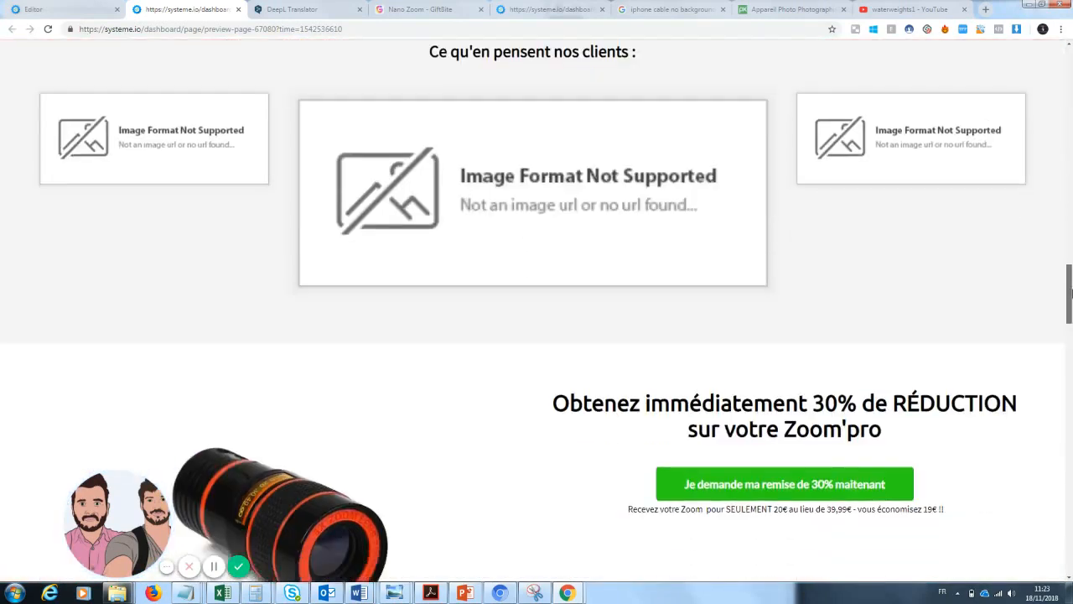
{"action": "scroll", "coordinate": [1069, 303], "scroll_direction": "down", "scroll_amount": 2}
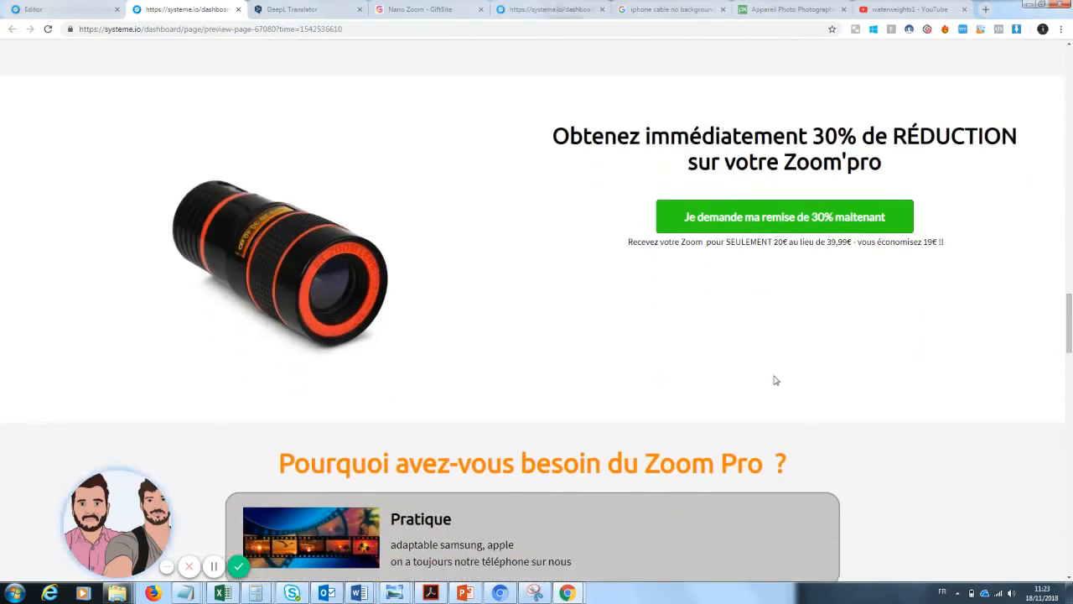
{"action": "left_click_drag", "start_coordinate": [1069, 326], "coordinate": [1069, 545]}
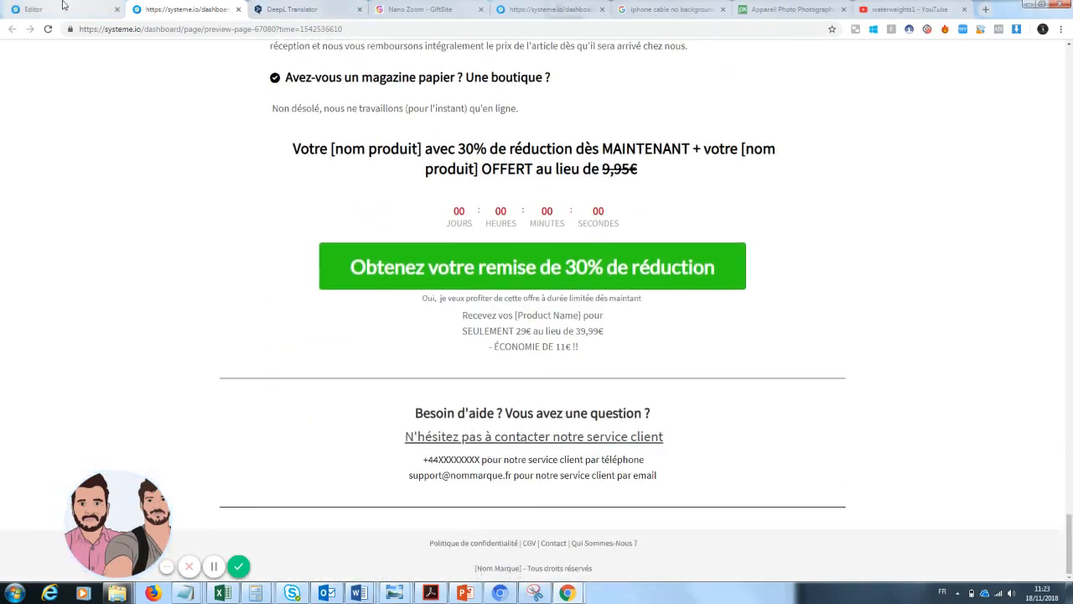
Step: Return to the page editor and scroll down to the package contents heading
{"action": "left_click", "coordinate": [63, 5]}
{"action": "scroll", "coordinate": [1070, 193], "scroll_direction": "down", "scroll_amount": 10}
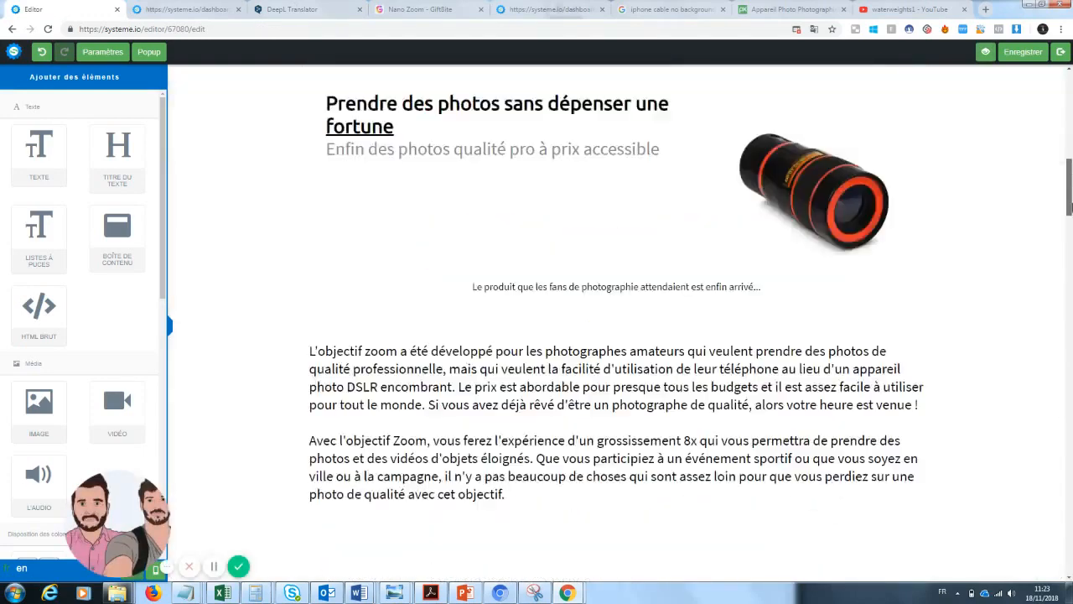
{"action": "left_click_drag", "start_coordinate": [1069, 205], "coordinate": [1069, 419]}
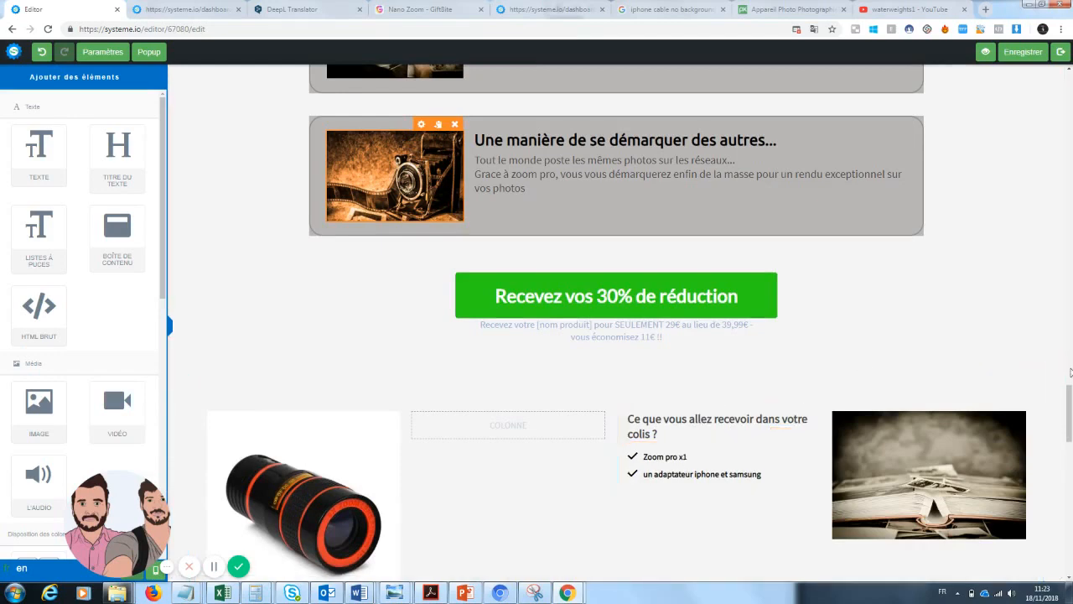
{"action": "left_click_drag", "start_coordinate": [1070, 401], "coordinate": [1070, 417]}
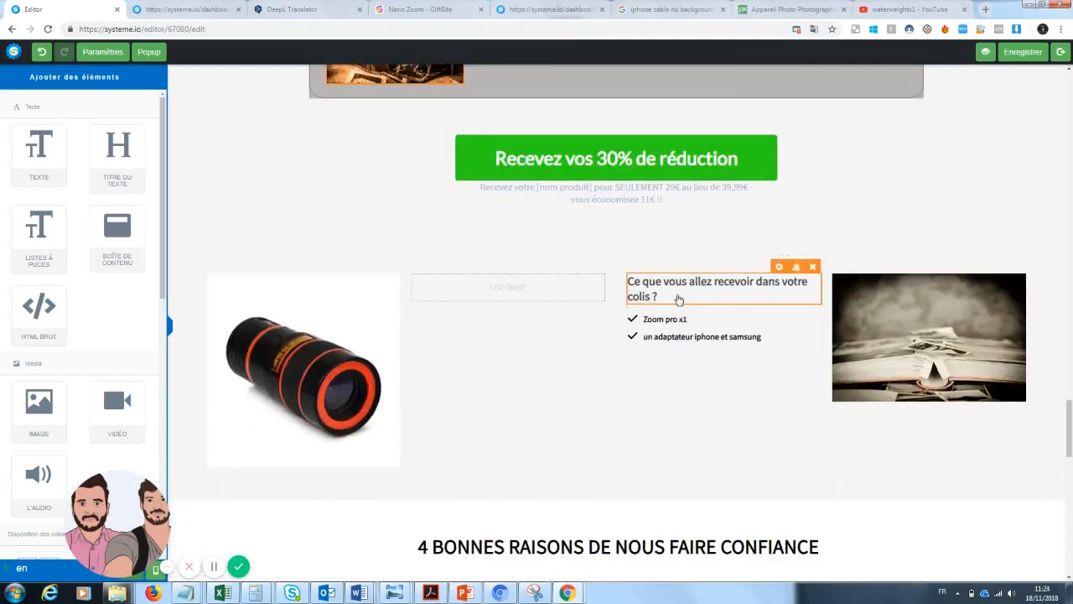
{"action": "left_click", "coordinate": [679, 299]}
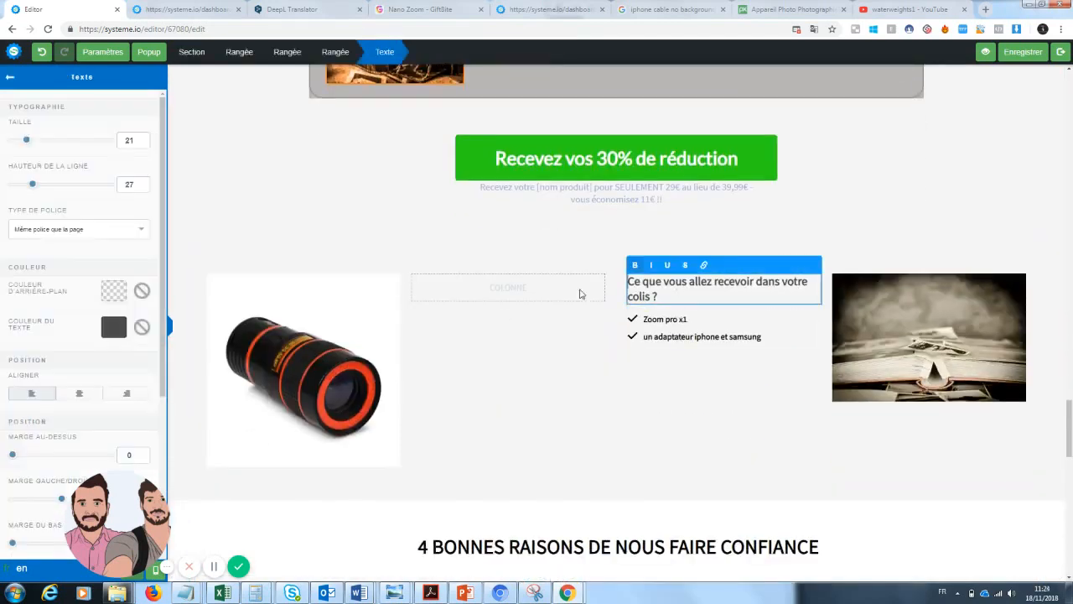
{"action": "left_click", "coordinate": [12, 82]}
Step: Add a text block to the empty middle column, then delete that Lorem ipsum block
{"action": "left_click_drag", "start_coordinate": [26, 107], "coordinate": [535, 300]}
{"action": "left_click", "coordinate": [733, 326]}
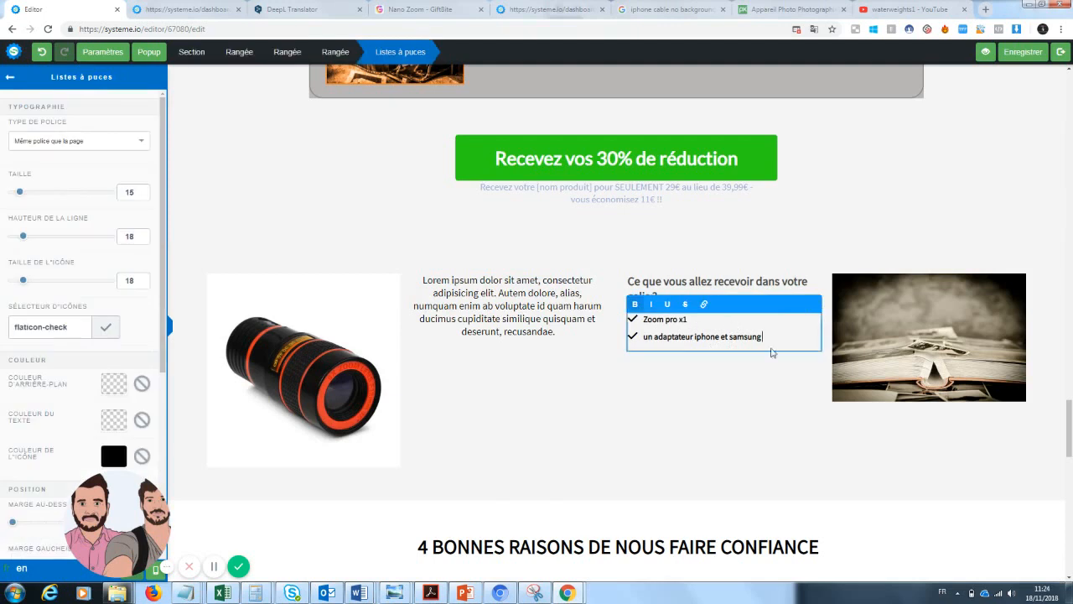
{"action": "left_click_drag", "start_coordinate": [780, 336], "coordinate": [630, 319]}
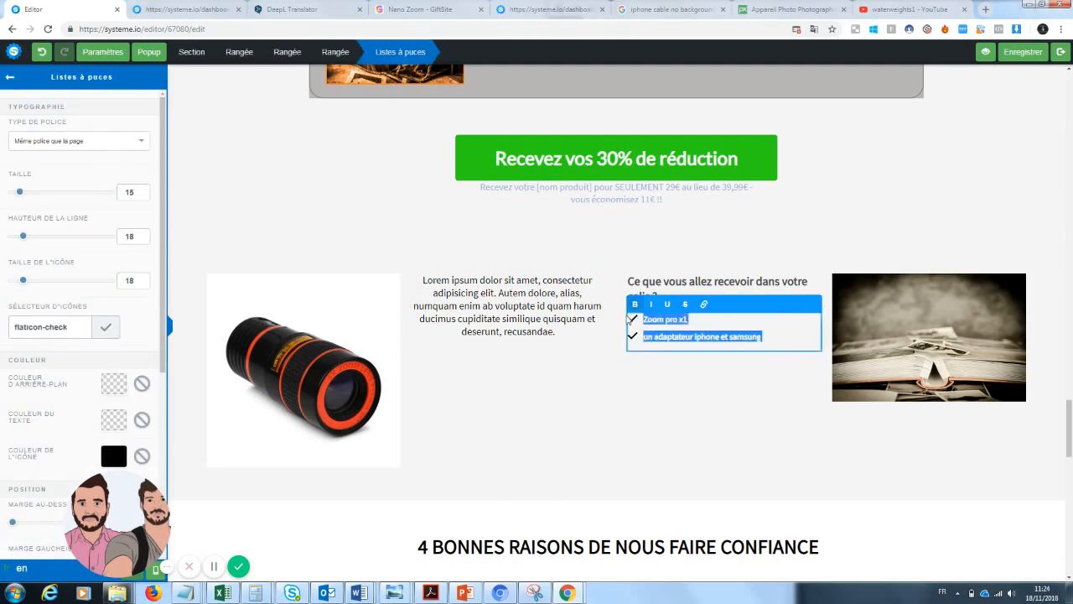
{"action": "left_click", "coordinate": [502, 337]}
{"action": "left_click", "coordinate": [597, 268]}
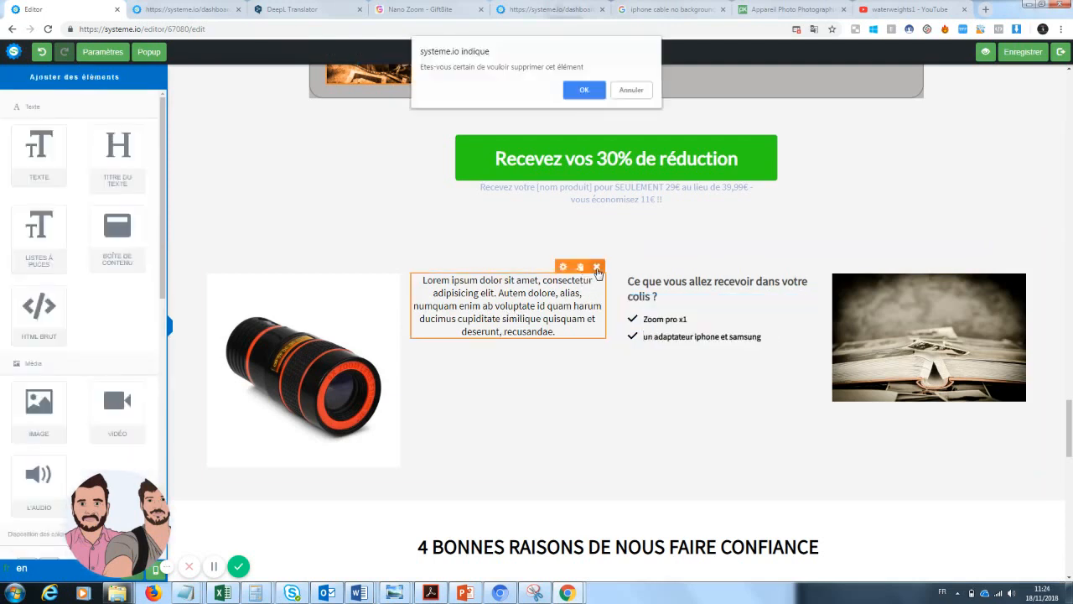
{"action": "left_click", "coordinate": [570, 96]}
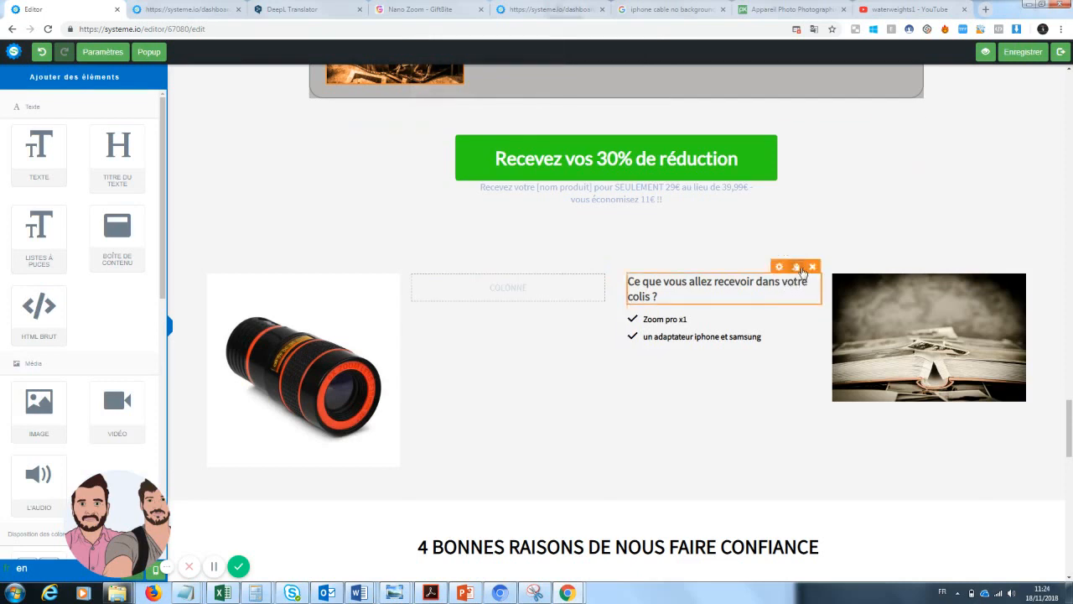
Step: Duplicate the package heading and item list and move the copies into the middle column
{"action": "left_click", "coordinate": [798, 267]}
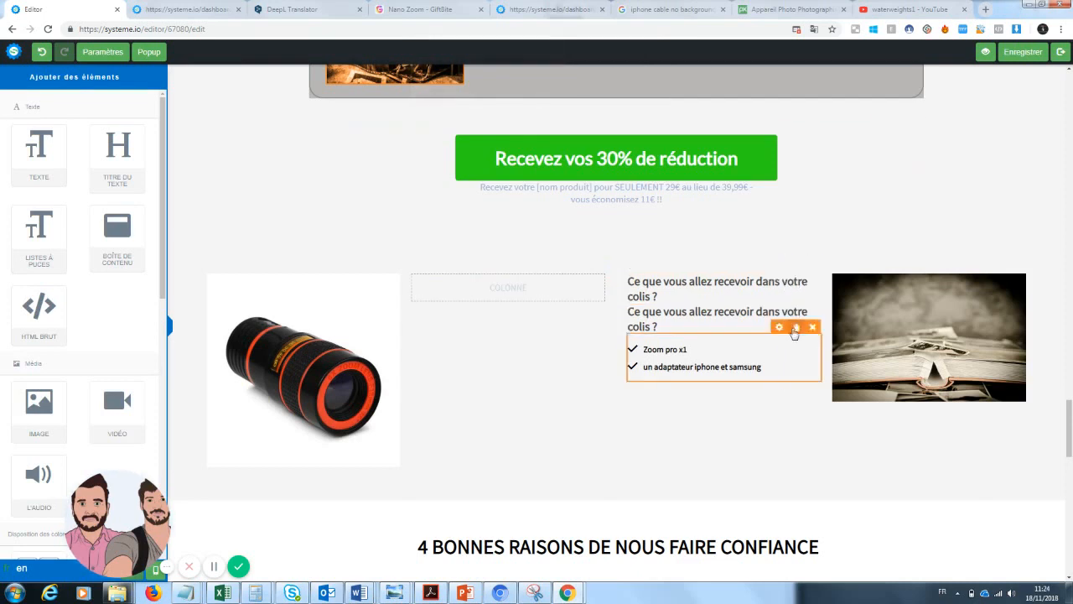
{"action": "left_click", "coordinate": [796, 328]}
{"action": "left_click_drag", "start_coordinate": [683, 365], "coordinate": [514, 289]}
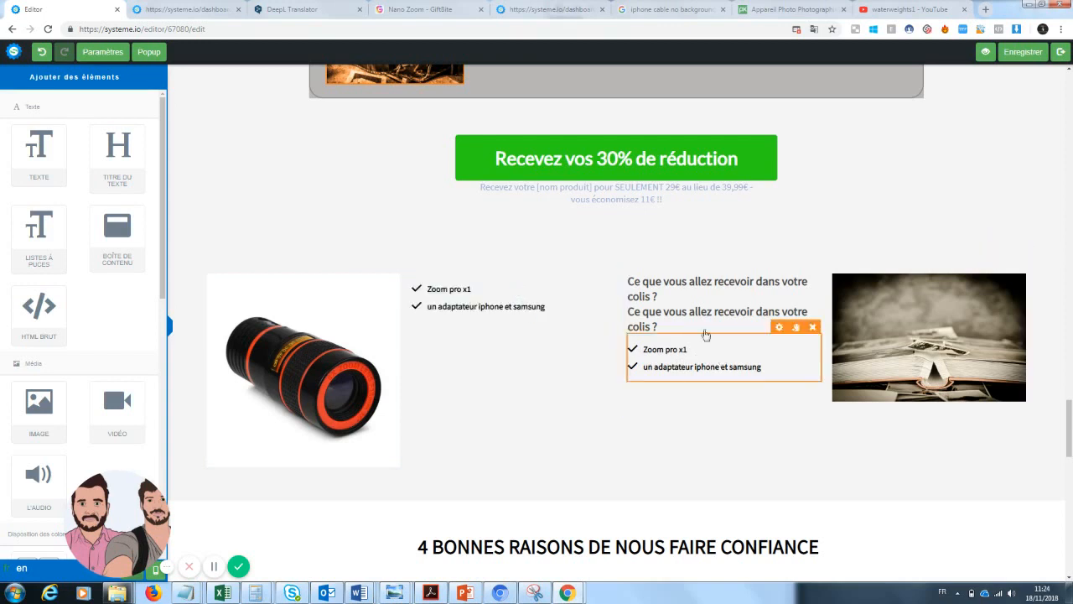
{"action": "left_click_drag", "start_coordinate": [706, 325], "coordinate": [482, 290]}
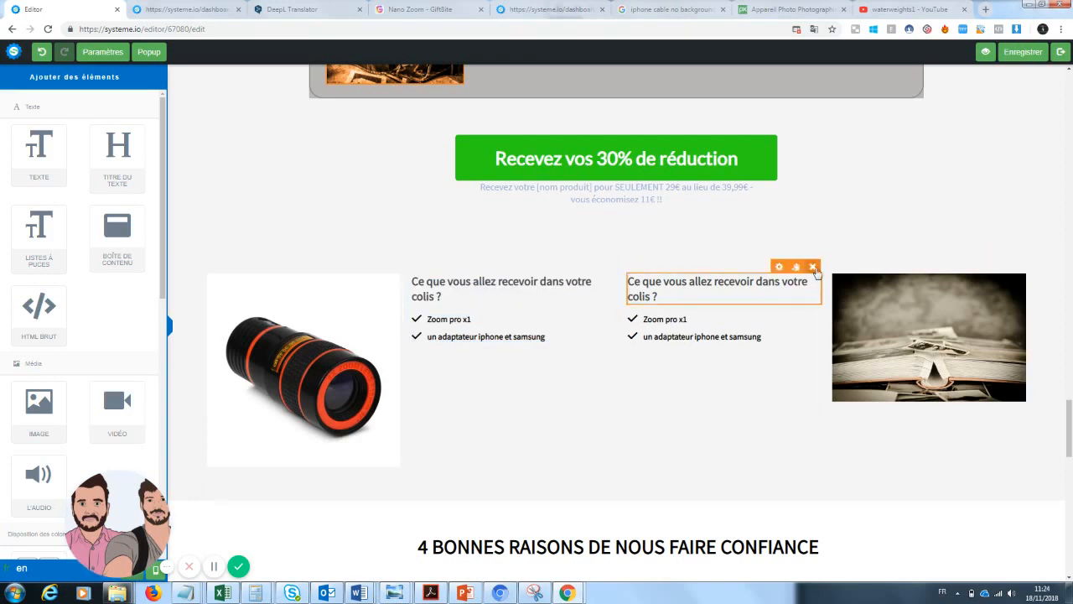
Step: Delete the duplicated heading and item list beside the photo
{"action": "left_click", "coordinate": [812, 267]}
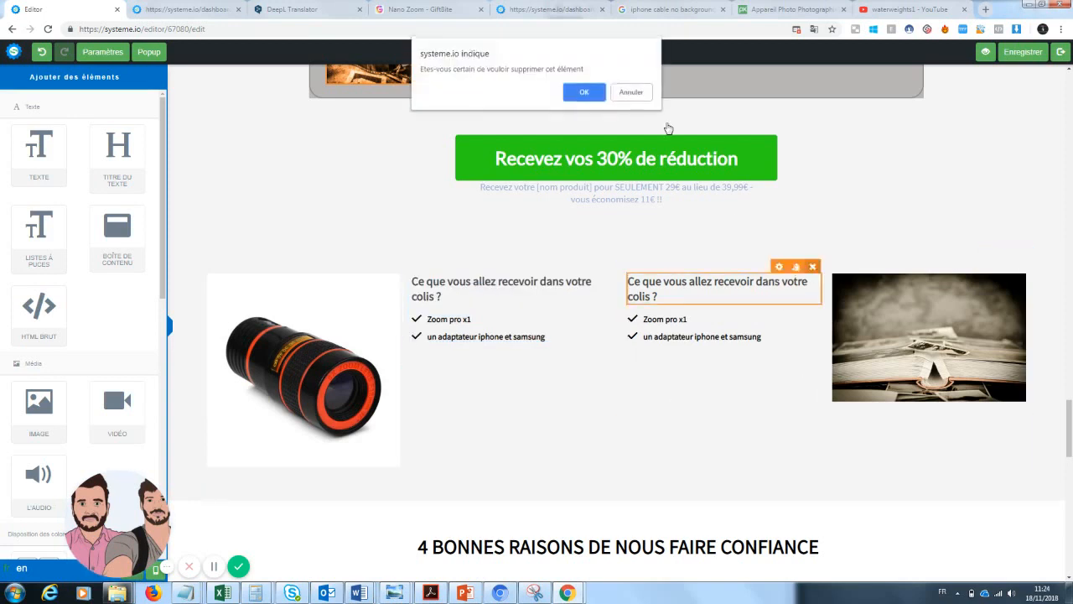
{"action": "left_click", "coordinate": [589, 94]}
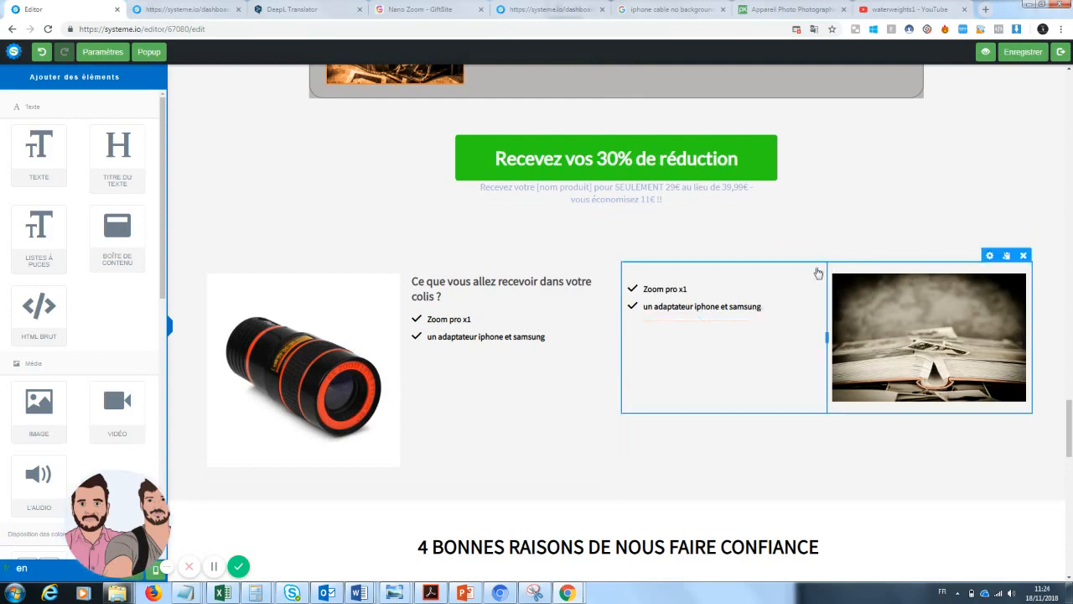
{"action": "left_click", "coordinate": [811, 267]}
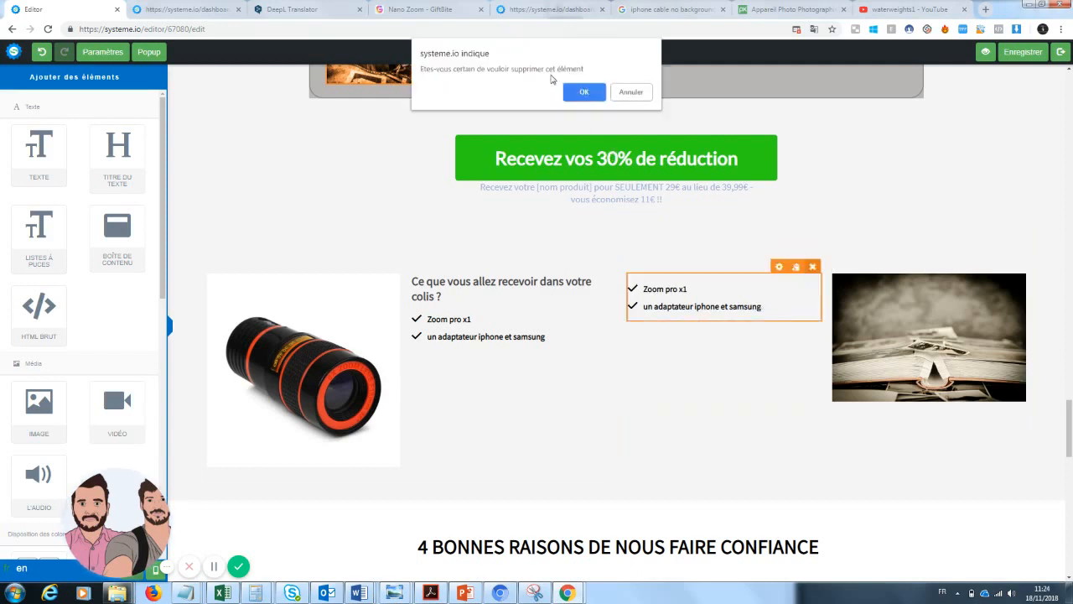
{"action": "left_click", "coordinate": [578, 92]}
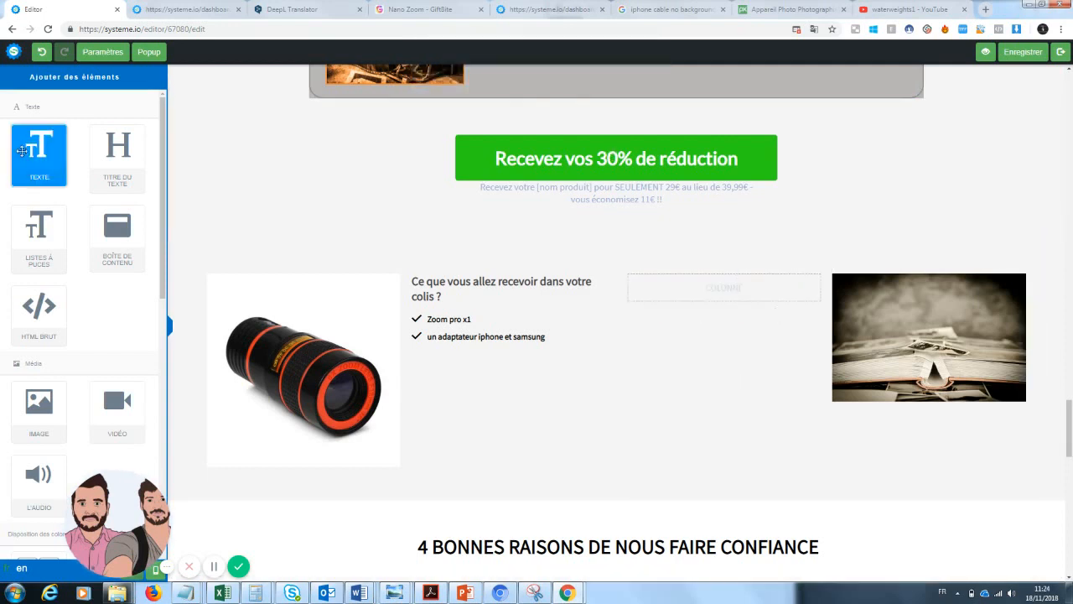
Step: Place a text block beside the book photo and replace its Lorem ipsum with 'Une garantie de 30 jours est disponible... vous ne ris'
{"action": "left_click_drag", "start_coordinate": [22, 151], "coordinate": [694, 295]}
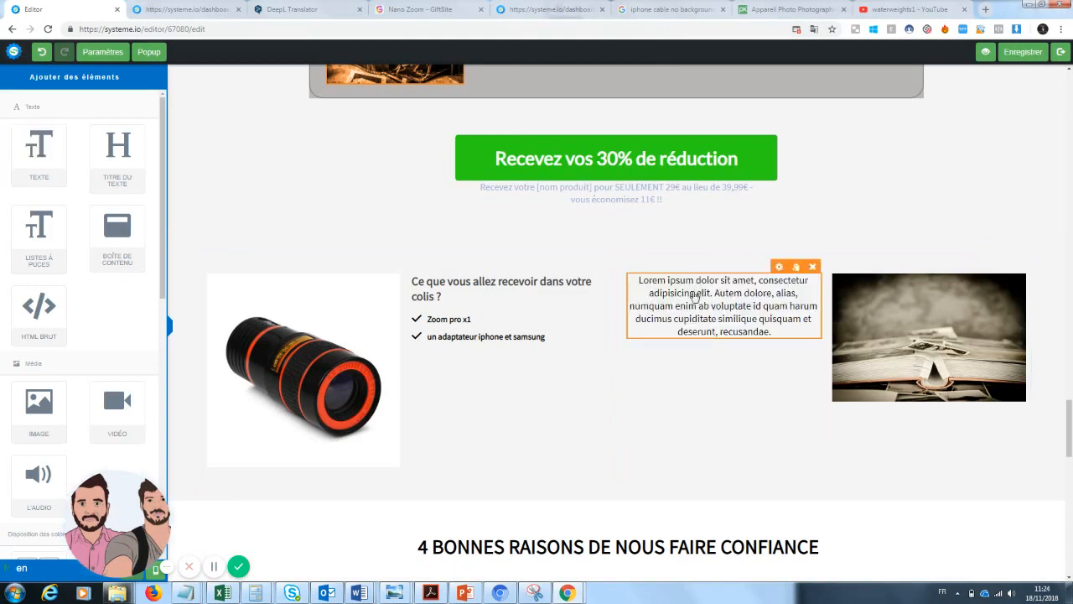
{"action": "left_click", "coordinate": [774, 332]}
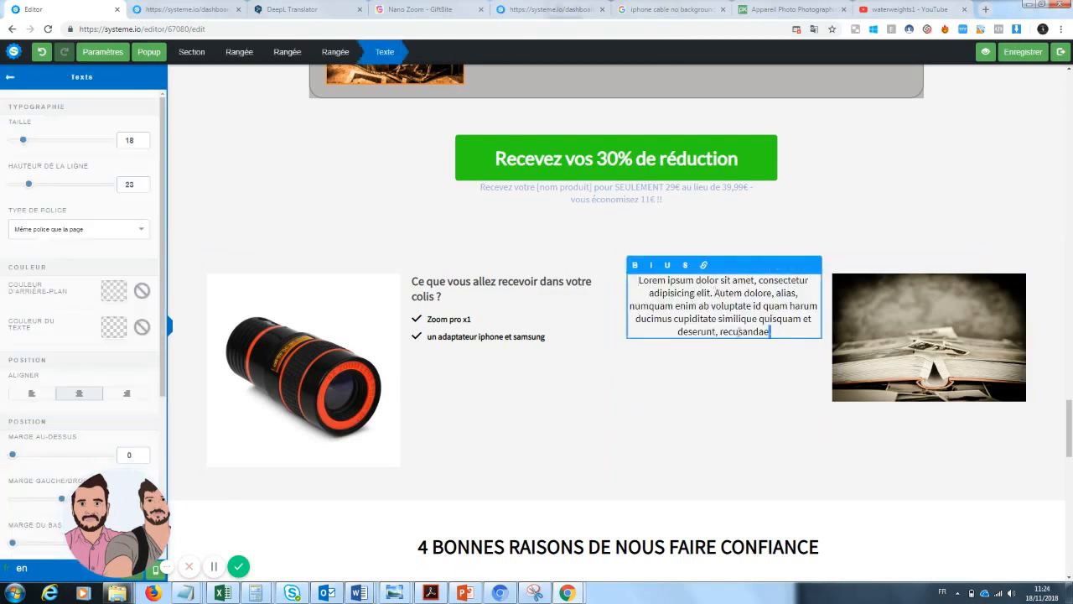
{"action": "left_click_drag", "start_coordinate": [738, 332], "coordinate": [630, 285]}
{"action": "key", "text": "BackSpace"}
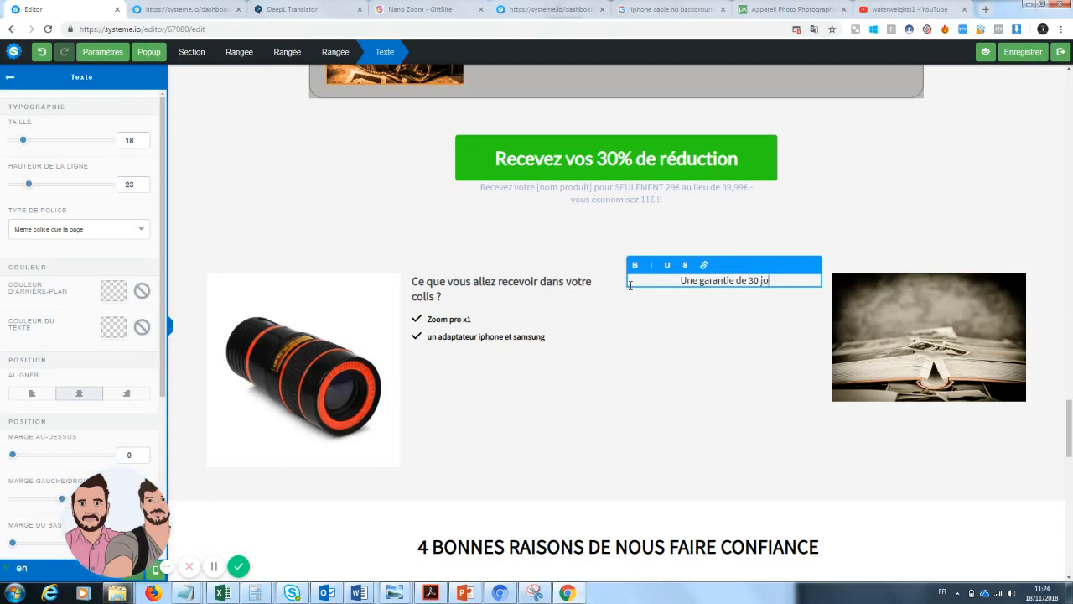
{"action": "type", "text": "Une garantie de 30 jours est disponibl"}
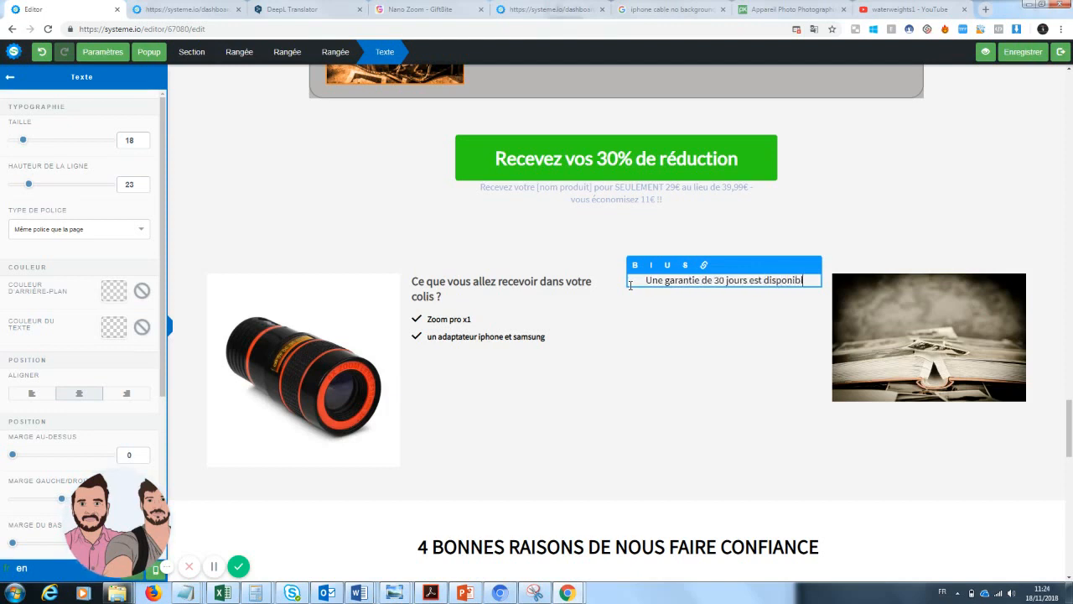
{"action": "type", "text": "e, sou"}
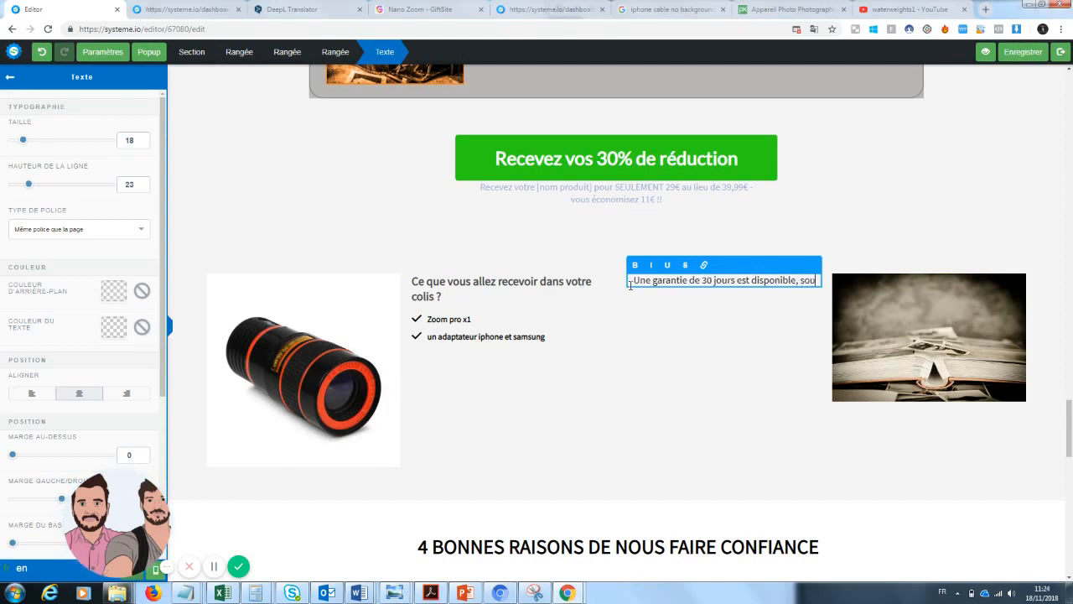
{"action": "key", "text": "BackSpace"}
{"action": "key", "text": "BackSpace"}
{"action": "key", "text": "BackSpace"}
{"action": "key", "text": "BackSpace"}
{"action": "key", "text": "BackSpace"}
{"action": "type", "text": "."}
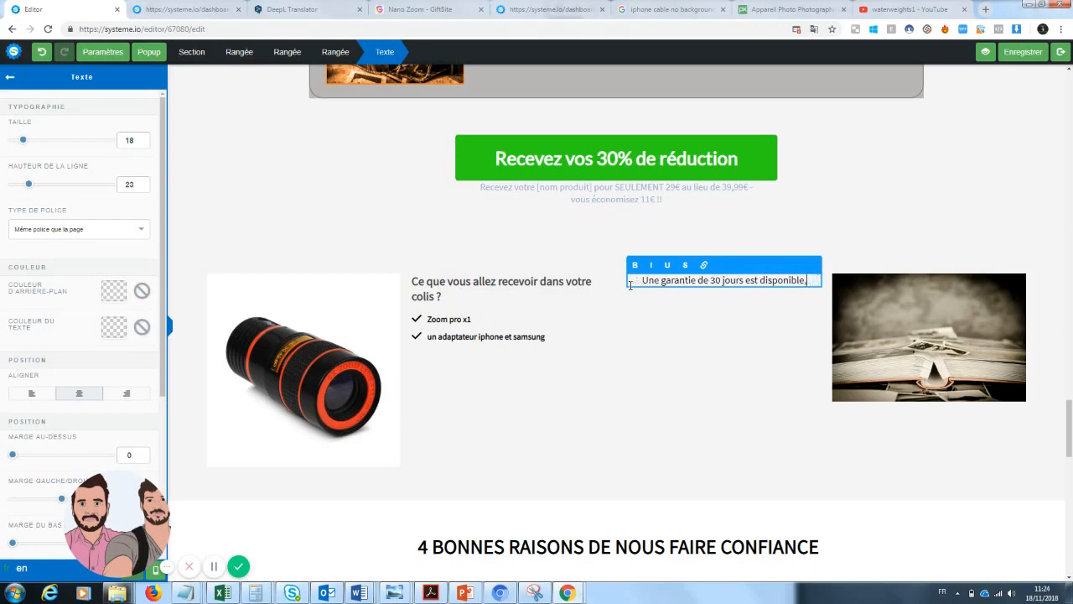
{"action": "type", "text": ".. vous ne risquez donc à changer votre manière de prendre des photos."}
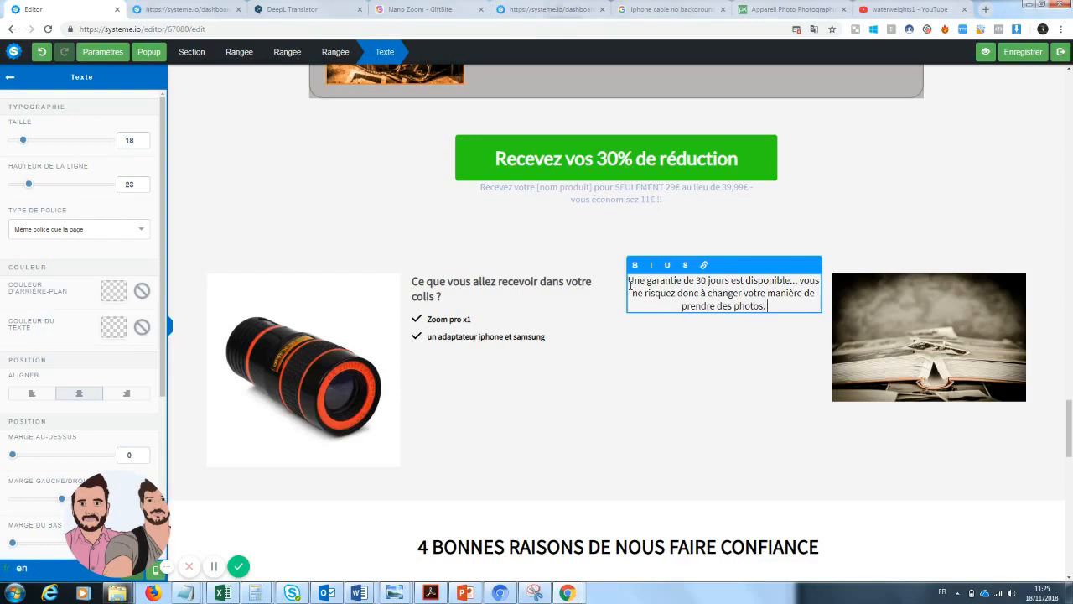
{"action": "left_click", "coordinate": [894, 474]}
{"action": "scroll", "coordinate": [1066, 567], "scroll_direction": "down", "scroll_amount": 15}
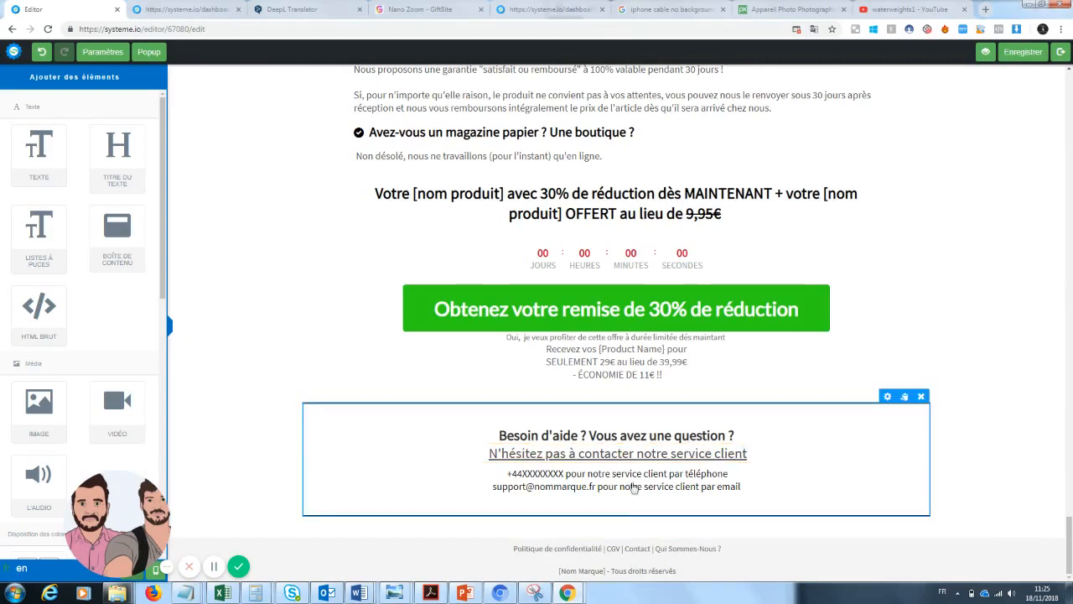
{"action": "left_click_drag", "start_coordinate": [1071, 549], "coordinate": [1071, 294]}
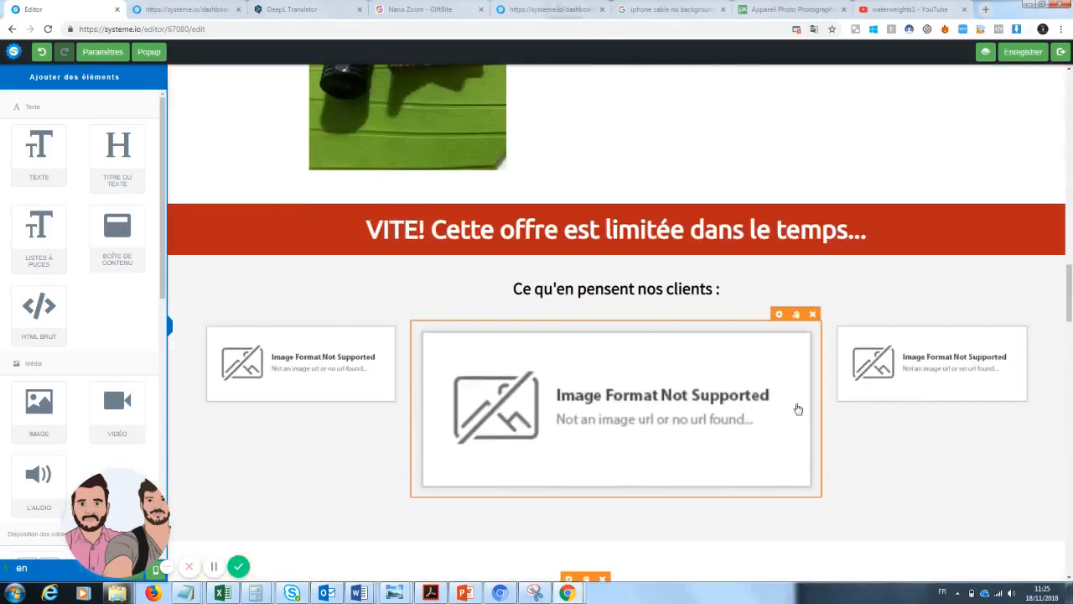
{"action": "left_click_drag", "start_coordinate": [1070, 294], "coordinate": [1053, 414]}
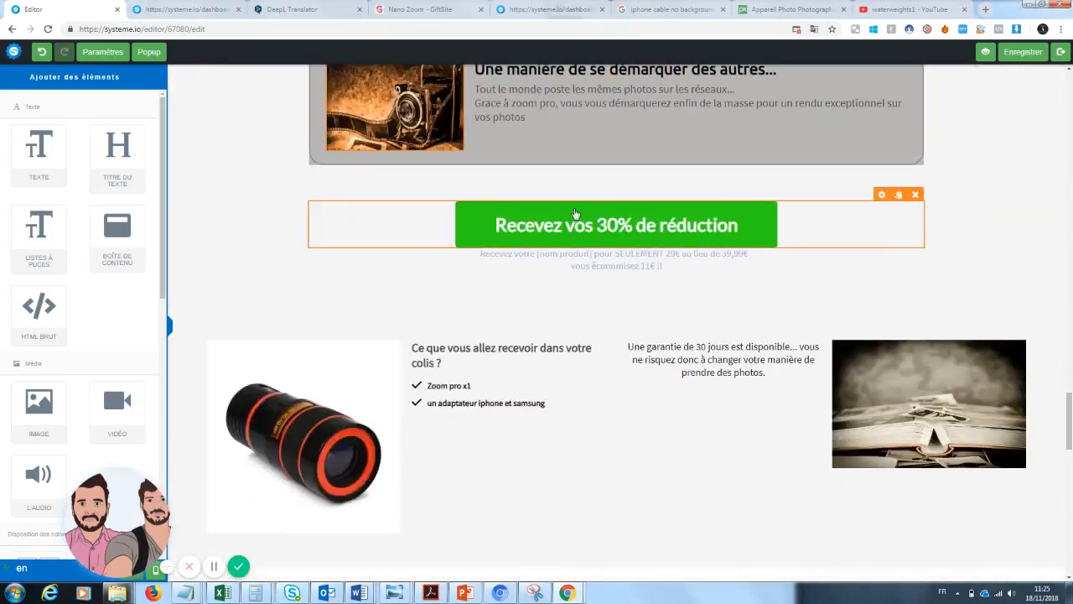
{"action": "left_click", "coordinate": [567, 226]}
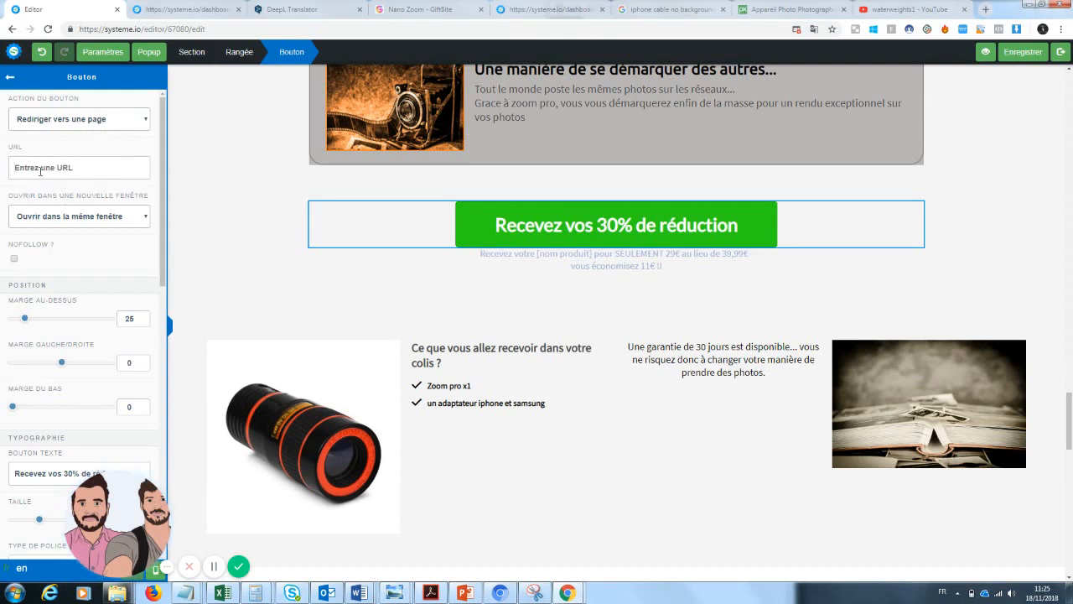
{"action": "left_click", "coordinate": [41, 172]}
{"action": "left_click_drag", "start_coordinate": [1070, 436], "coordinate": [1071, 90]}
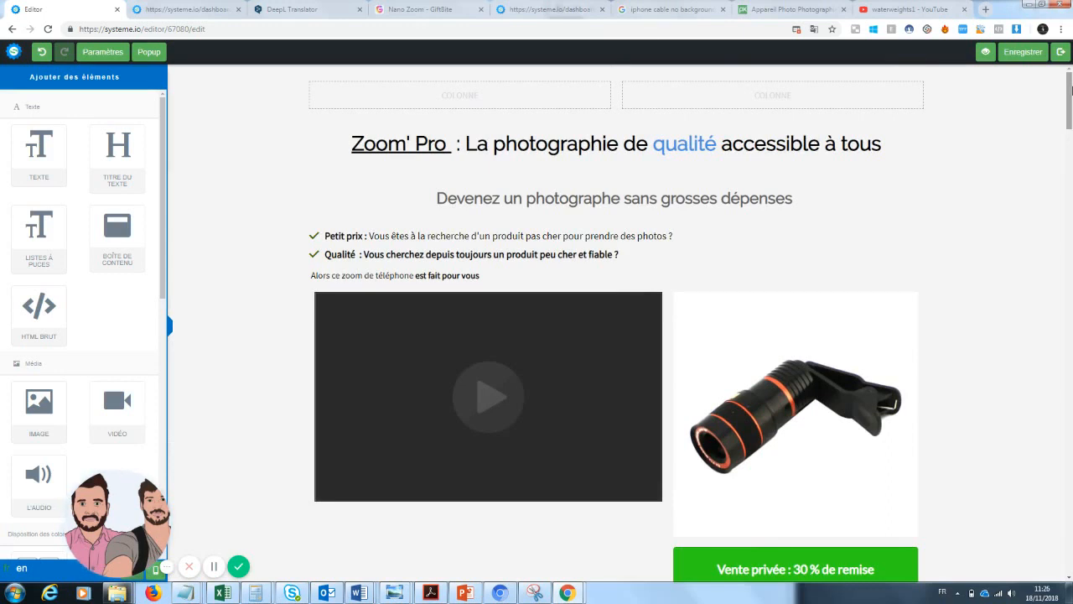
Step: Scroll through the Zoom Pro preview, reviewing the YouTube video, lens photo, 30% discount button and TV badges
{"action": "left_click_drag", "start_coordinate": [1071, 90], "coordinate": [1063, 214]}
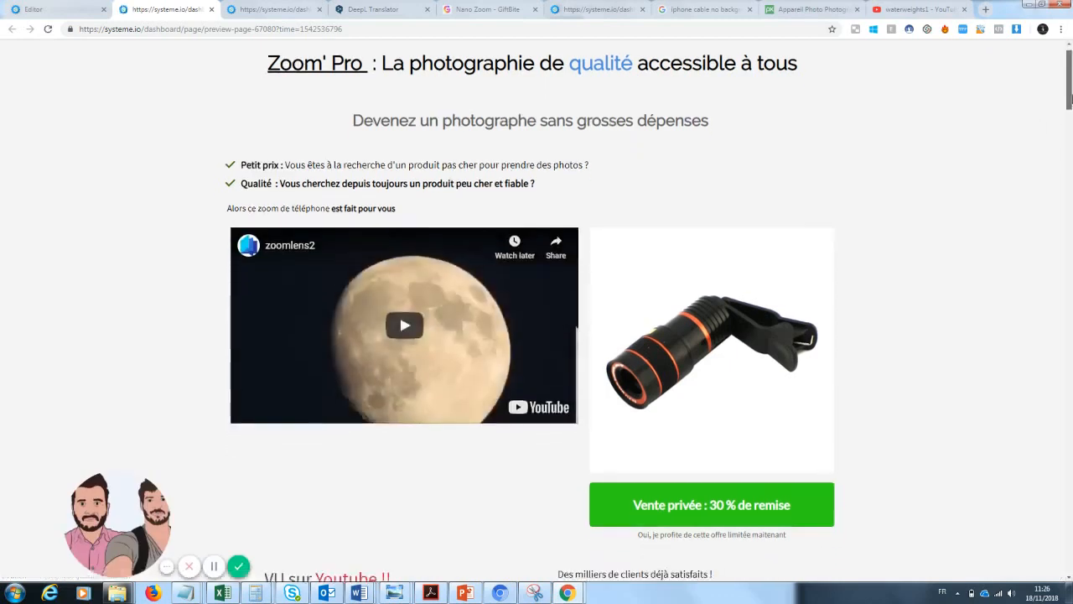
{"action": "mouse_move", "coordinate": [1070, 88]}
{"action": "left_mouse_down"}
{"action": "mouse_move", "coordinate": [1067, 284]}
{"action": "mouse_move", "coordinate": [1070, 90]}
{"action": "left_mouse_up"}
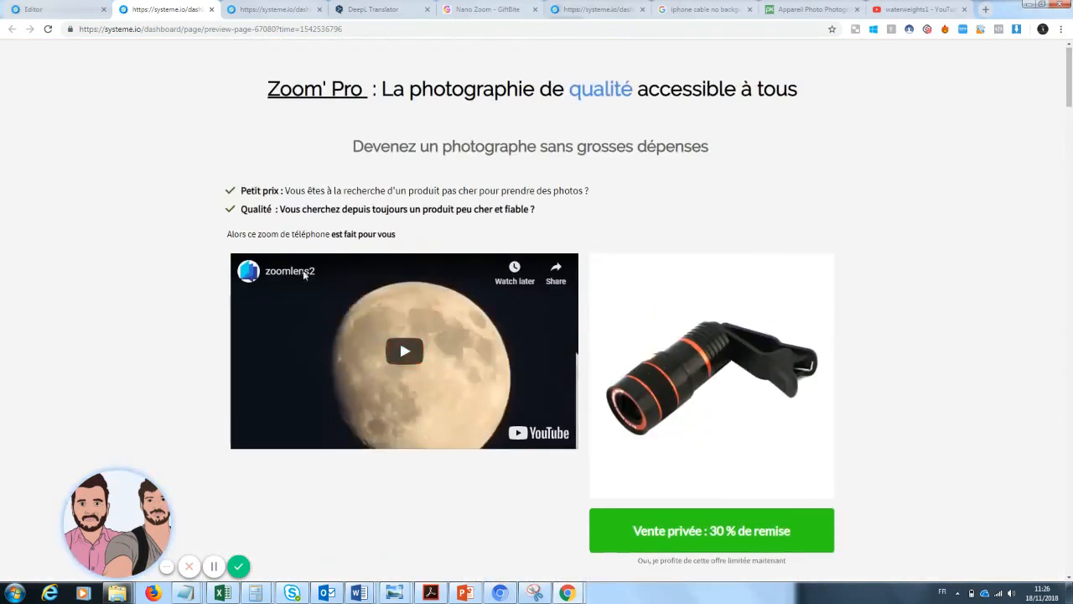
{"action": "left_click_drag", "start_coordinate": [114, 533], "coordinate": [150, 527]}
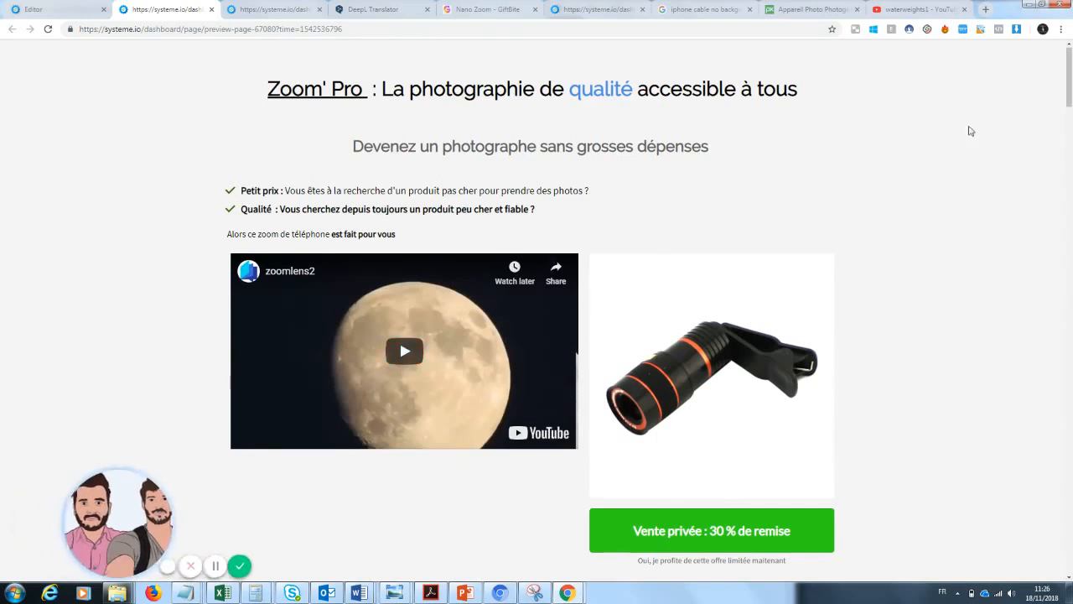
{"action": "scroll", "coordinate": [755, 251], "scroll_direction": "down", "scroll_amount": 1}
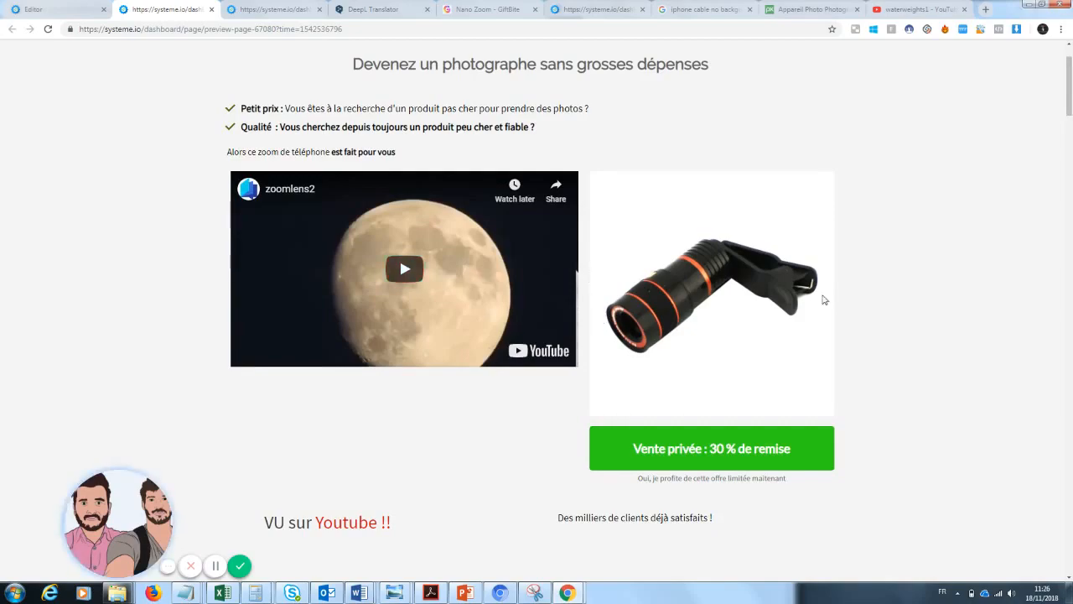
{"action": "left_click_drag", "start_coordinate": [1069, 86], "coordinate": [1070, 416]}
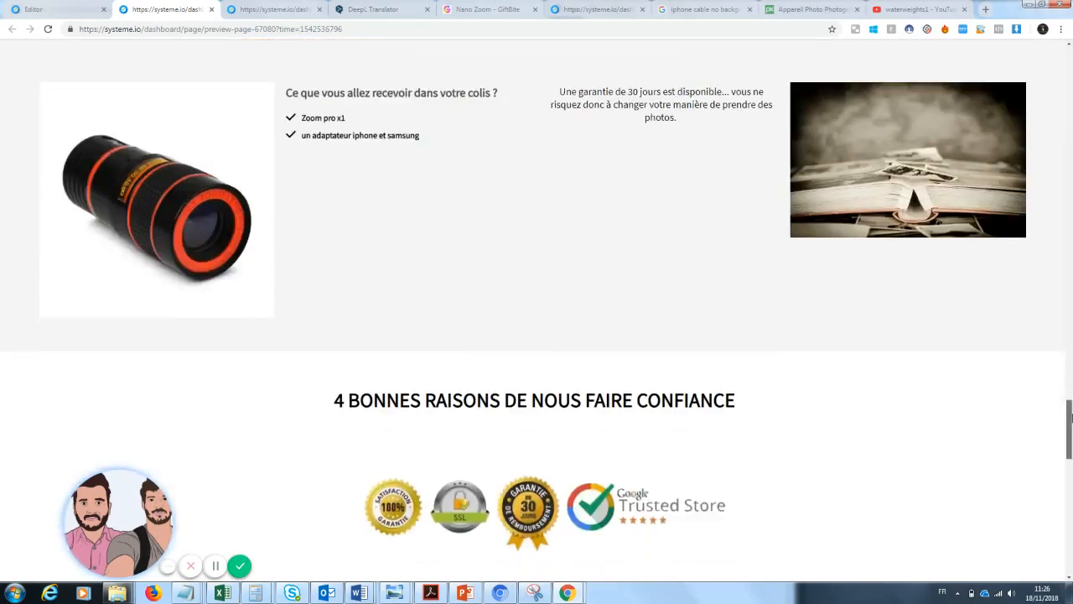
{"action": "left_click_drag", "start_coordinate": [1070, 416], "coordinate": [1069, 353]}
{"action": "left_click_drag", "start_coordinate": [1070, 395], "coordinate": [1070, 124]}
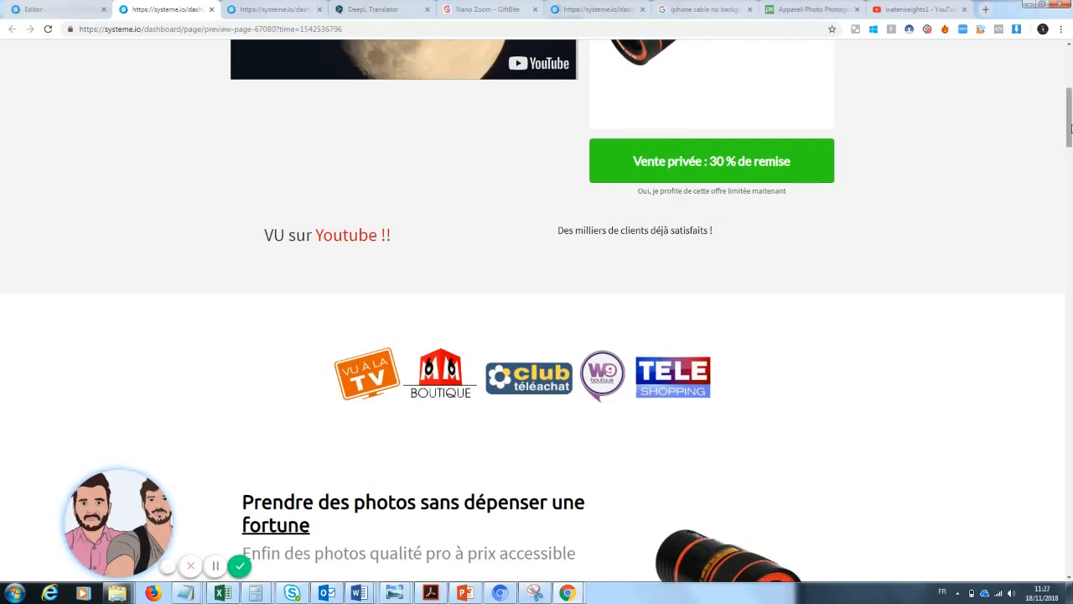